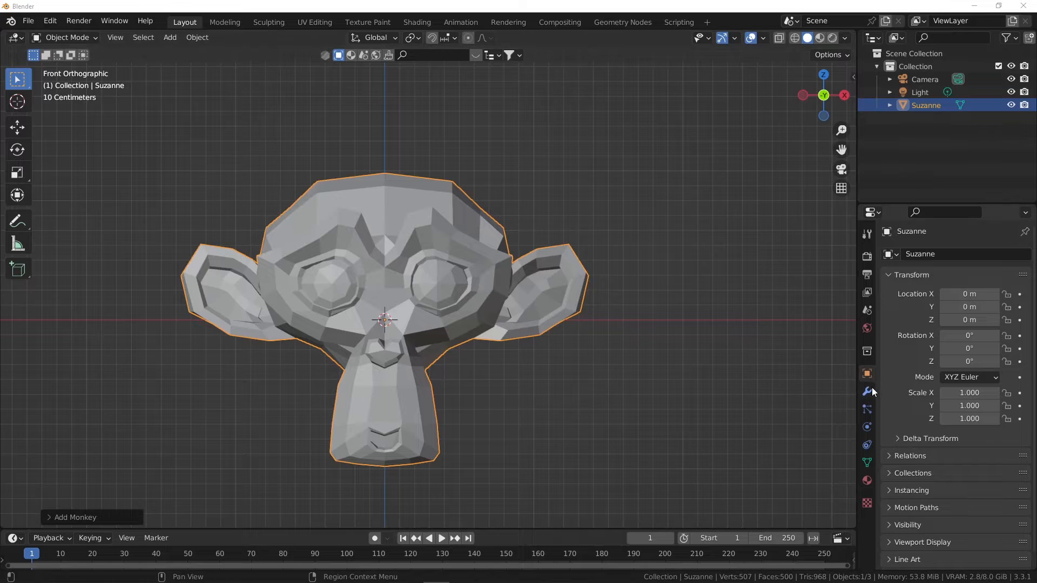
- Add a Subdivision Surface modifier to the monkey head with its viewport levels set to 2
left_click(870, 389)
left_click(927, 254)
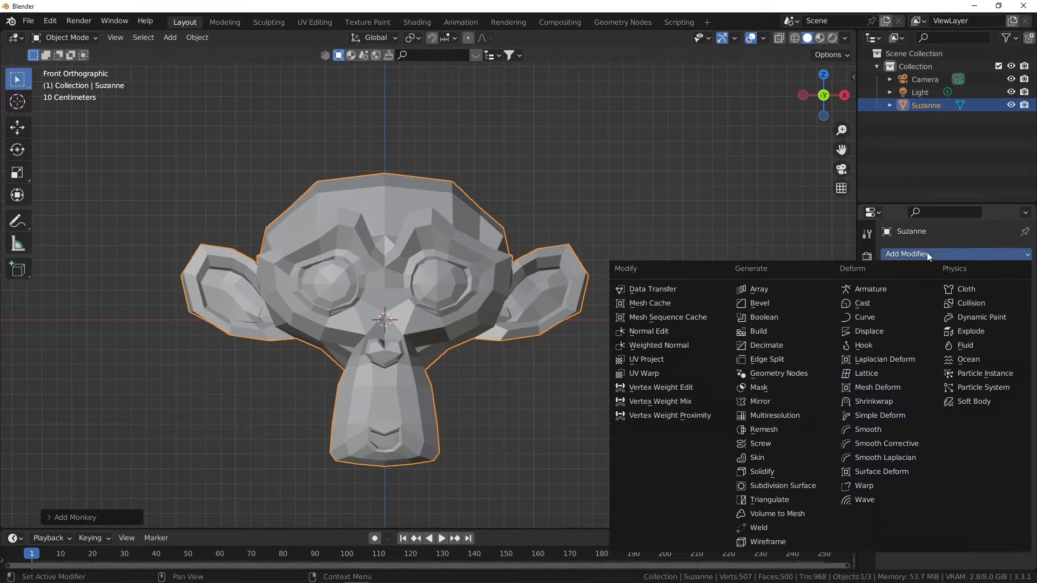
left_click(782, 483)
left_click(946, 309)
type("2")
key("Return")
- Apply smooth shading to the monkey head
right_click(626, 237)
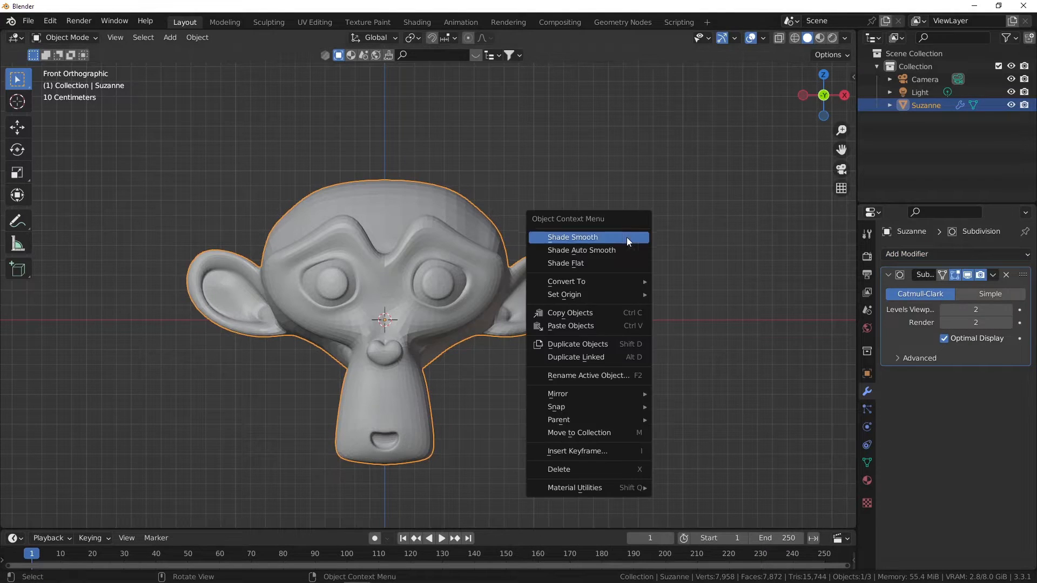
left_click(610, 238)
middle_click_drag(446, 286, 463, 253, "shift")
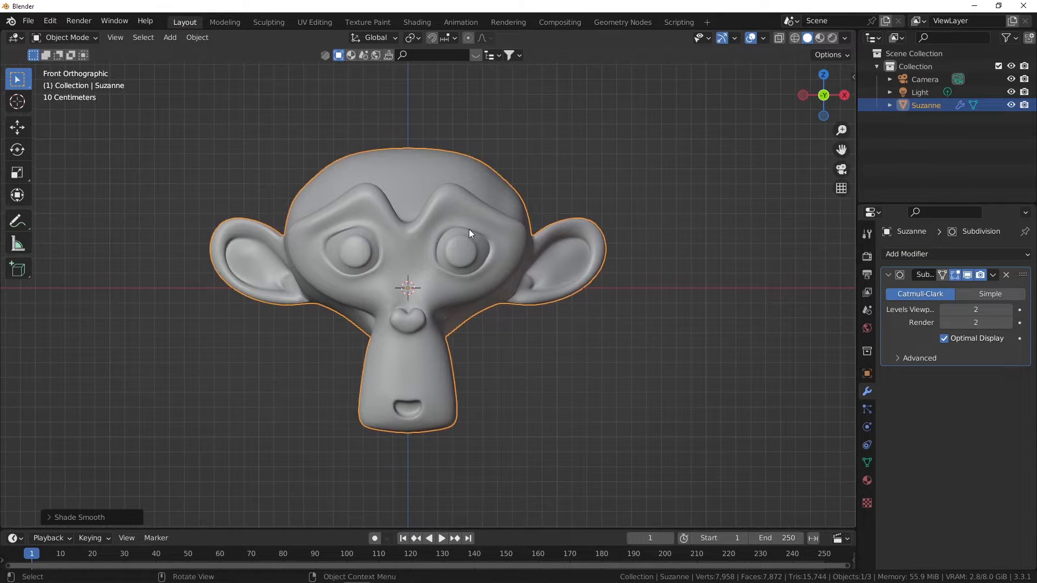
scroll(468, 229, "up", 1)
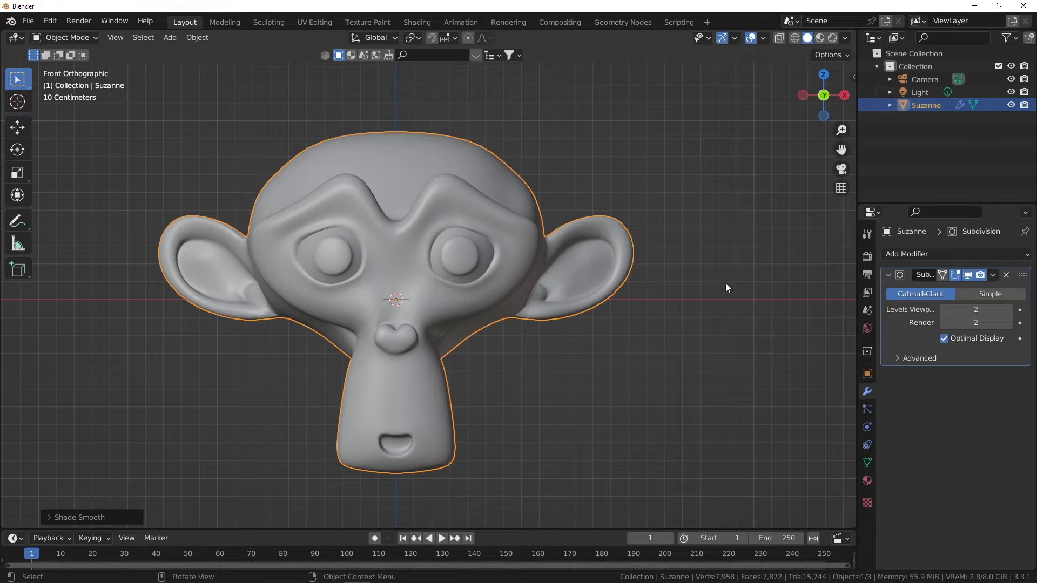
- Add an Empty Hair curves object on Suzanne, reveal it in the object hierarchy and open its curve data settings
key("shift+a")
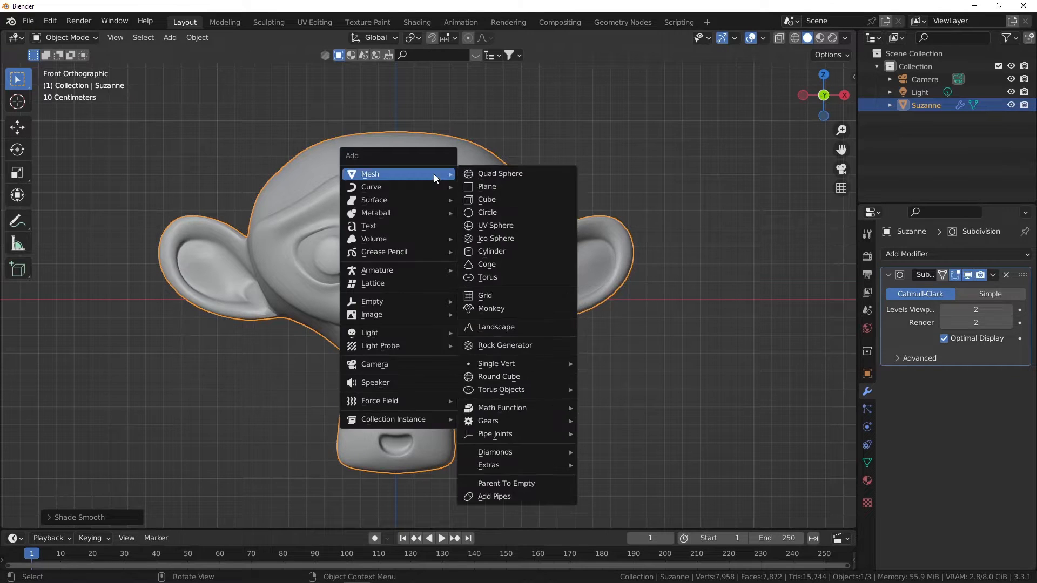
mouse_move(420, 186)
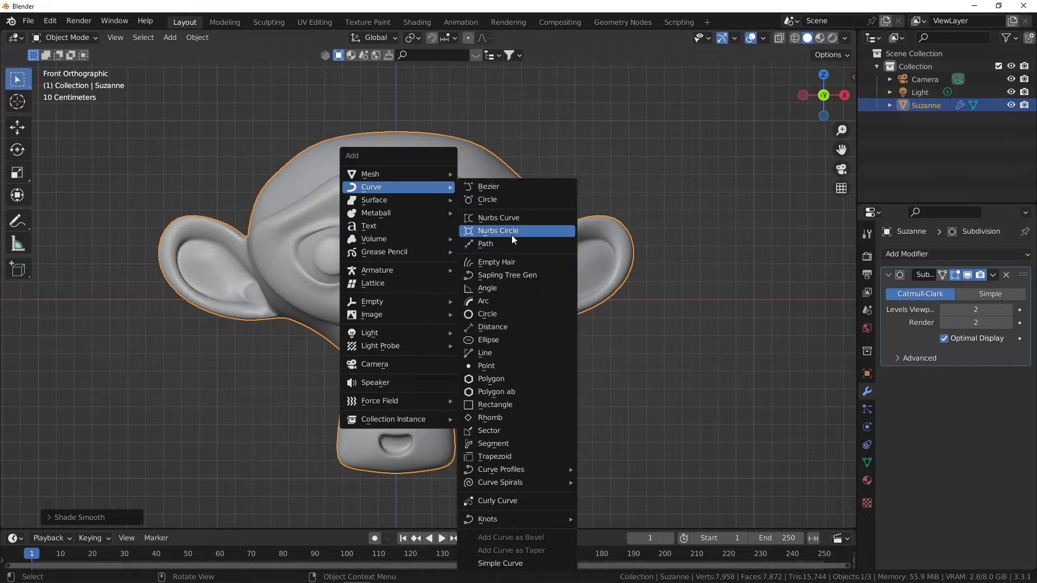
left_click(508, 263)
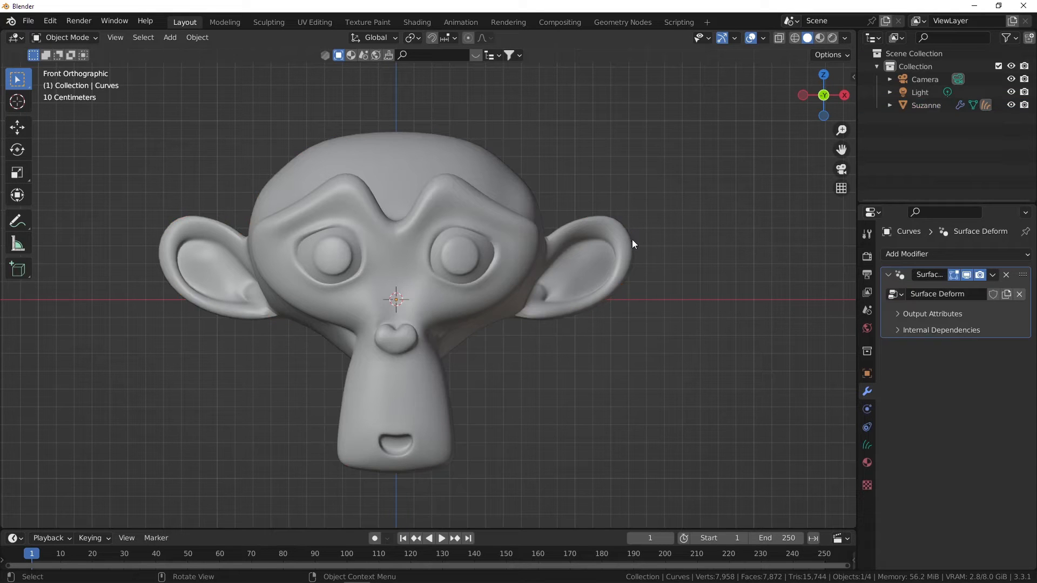
left_click(890, 105)
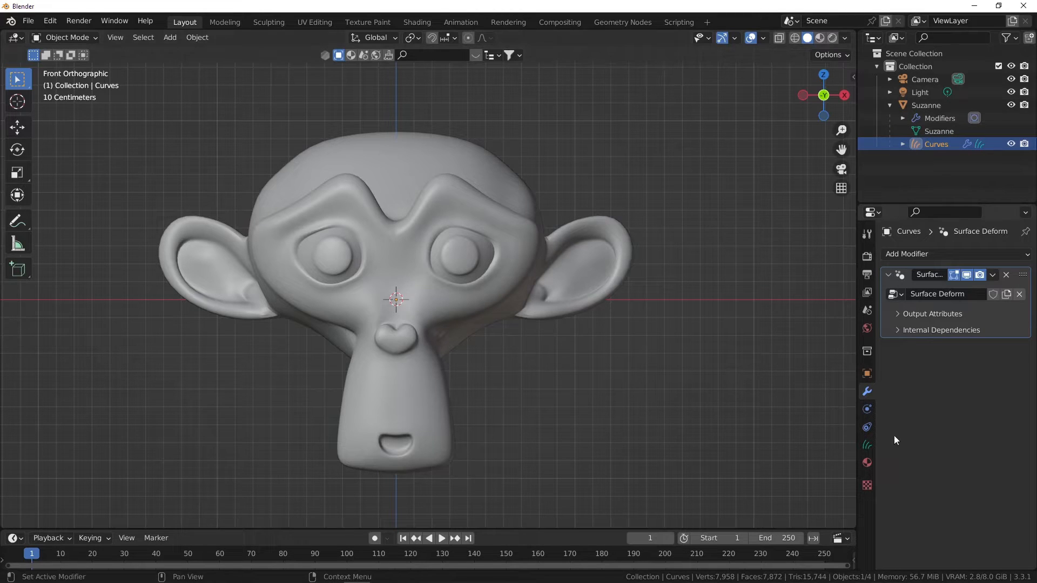
left_click(869, 445)
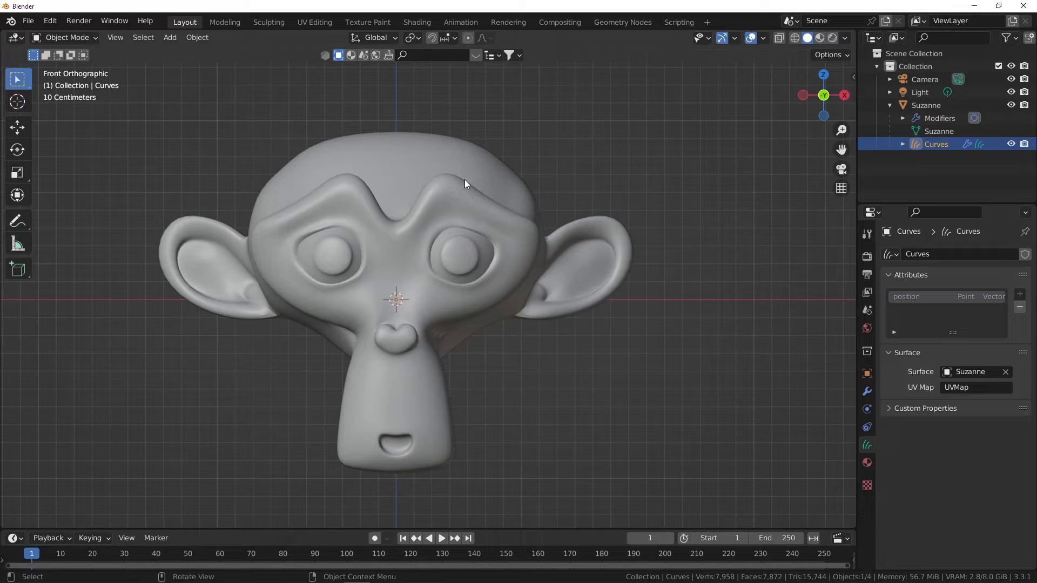
- Add a circle mesh and raise it along the Z axis above the monkey's head
left_click(408, 167)
middle_click_drag(408, 168, 236, 153)
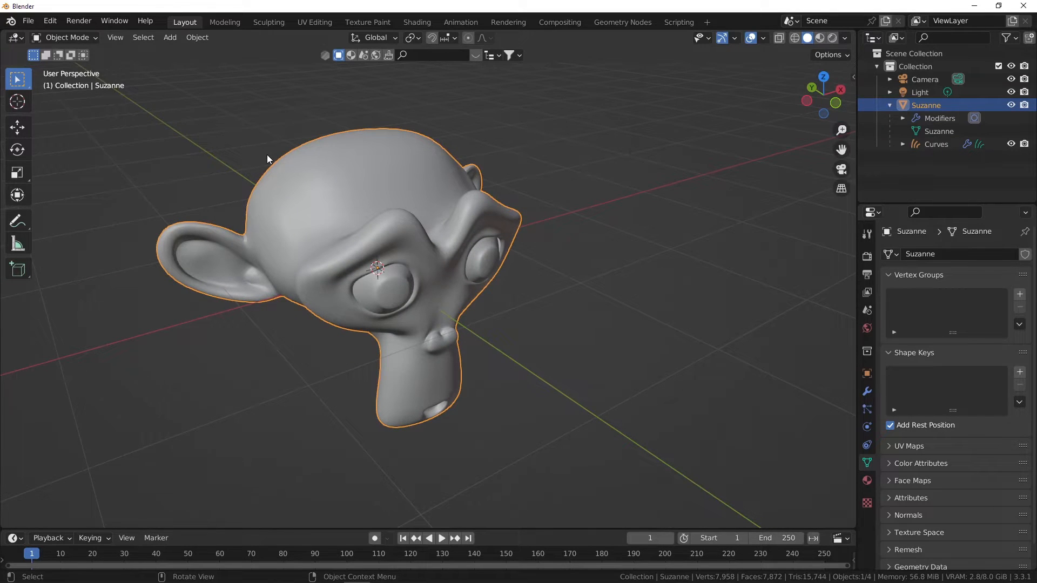
middle_click_drag(356, 187, 385, 186)
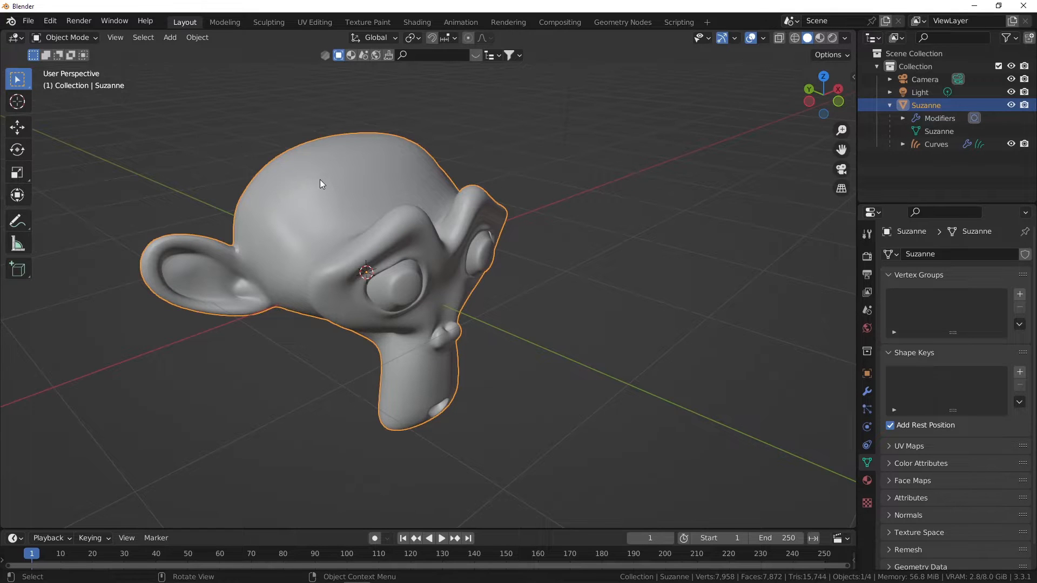
middle_click_drag(320, 181, 435, 169, "shift")
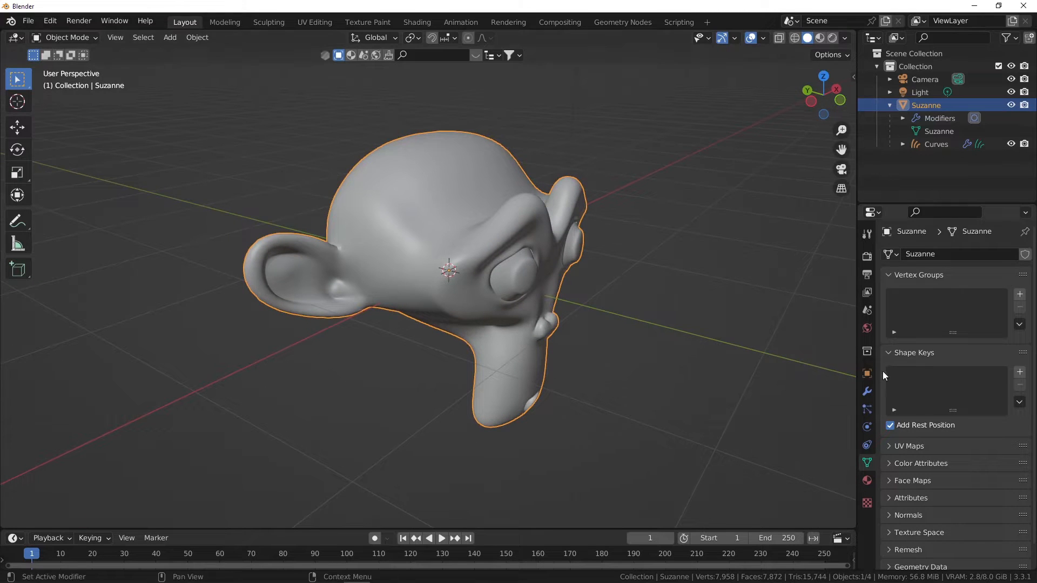
left_click(867, 391)
key("shift+a")
mouse_move(477, 202)
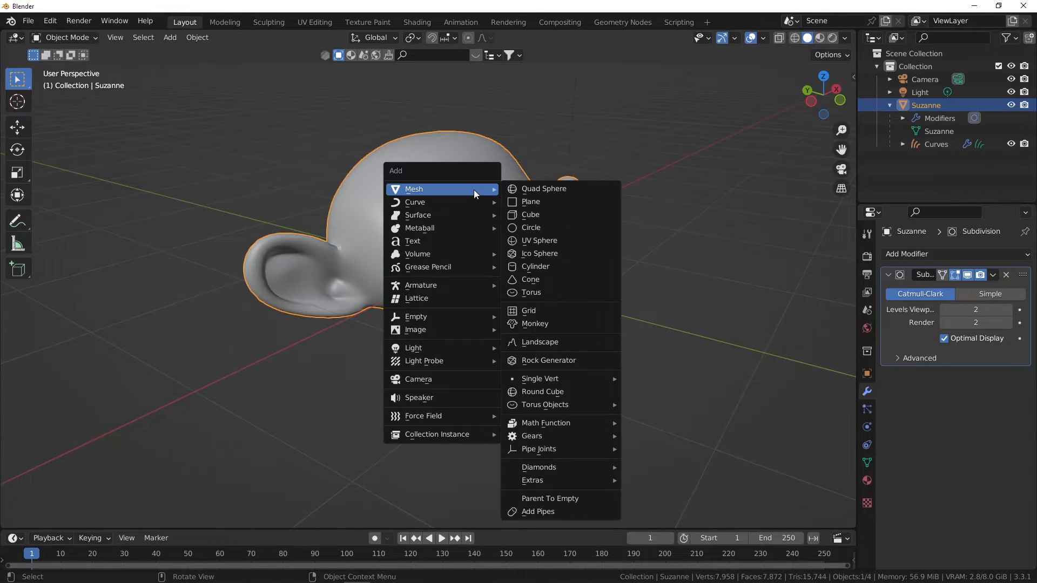
left_click(537, 218)
middle_click_drag(532, 218, 503, 343)
key("g")
key("z")
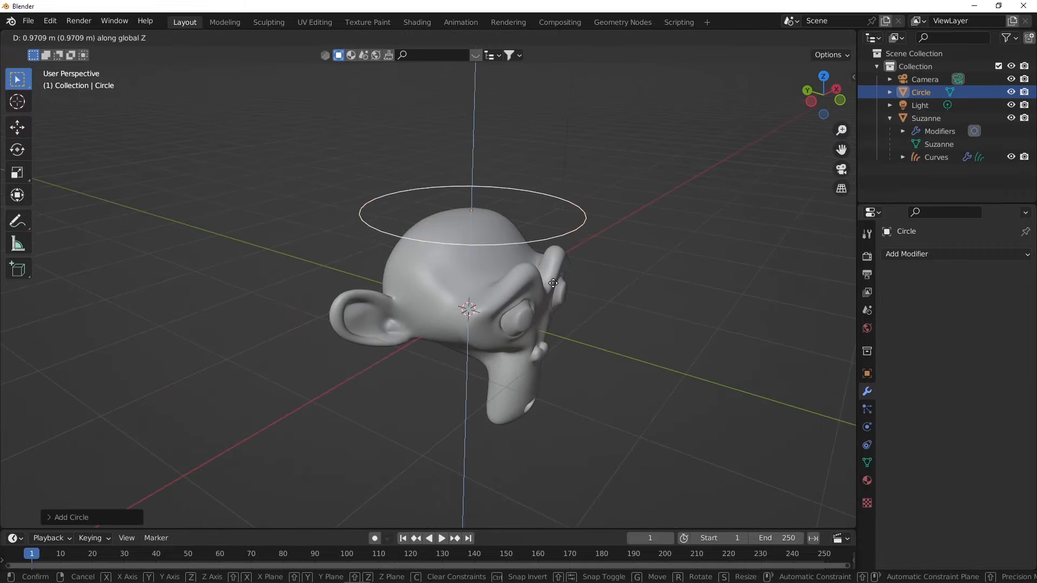
left_click(672, 254)
- Scale the circle down and reposition it along Z just above the top of the head
key("s")
left_click(527, 243)
key("g")
key("z")
left_click(501, 232)
- Fill the circle with a face in Edit Mode and inset that face
middle_click_drag(500, 233, 617, 217)
key("Tab")
key("f")
key("i")
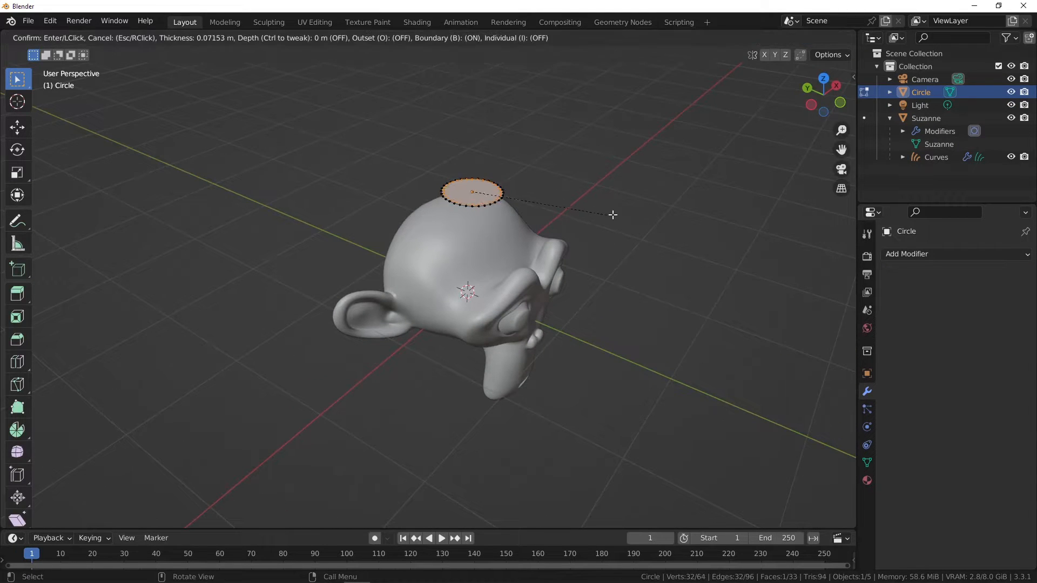
left_click(598, 213)
- Extrude the circle's outer edge loop and scale it outward to widen the disc with additional rings
key("2")
left_click(510, 192, "alt")
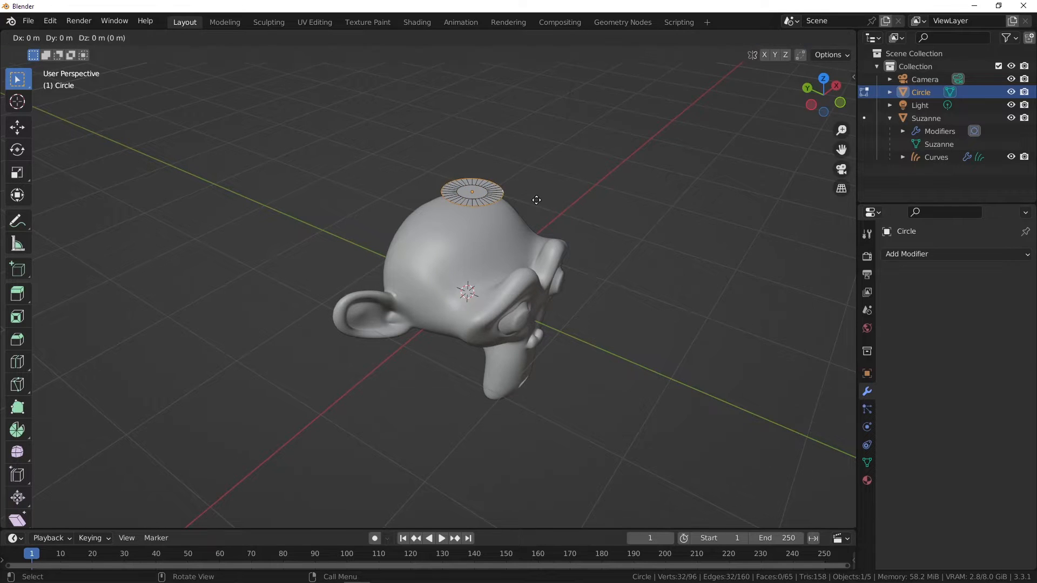
key("e")
key("s")
key("Escape")
key("s")
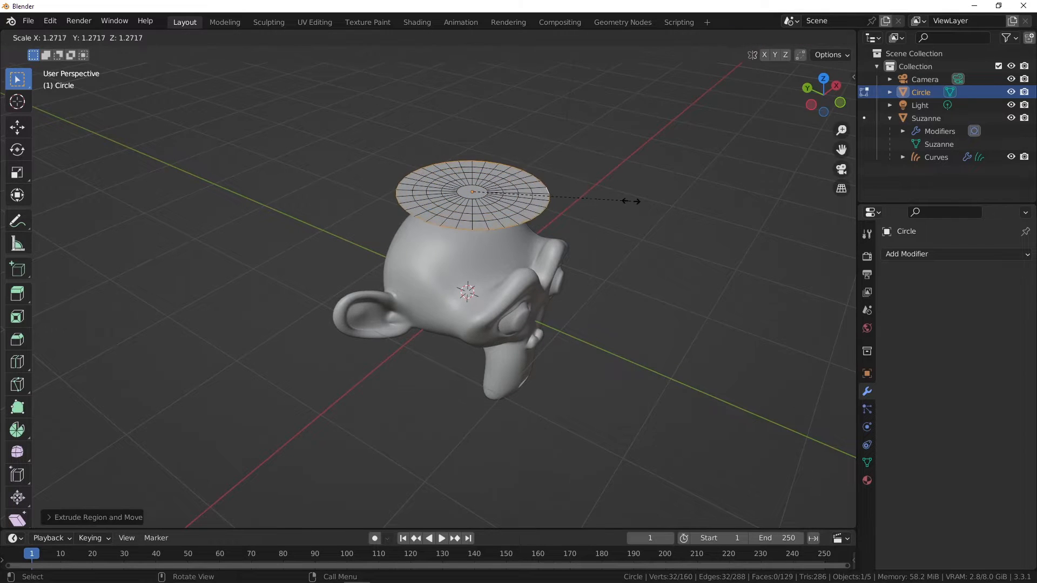
left_click(660, 202)
- Return to Object Mode, then rescale and reposition the disc over the head
middle_click_drag(668, 204, 526, 195)
key("Tab")
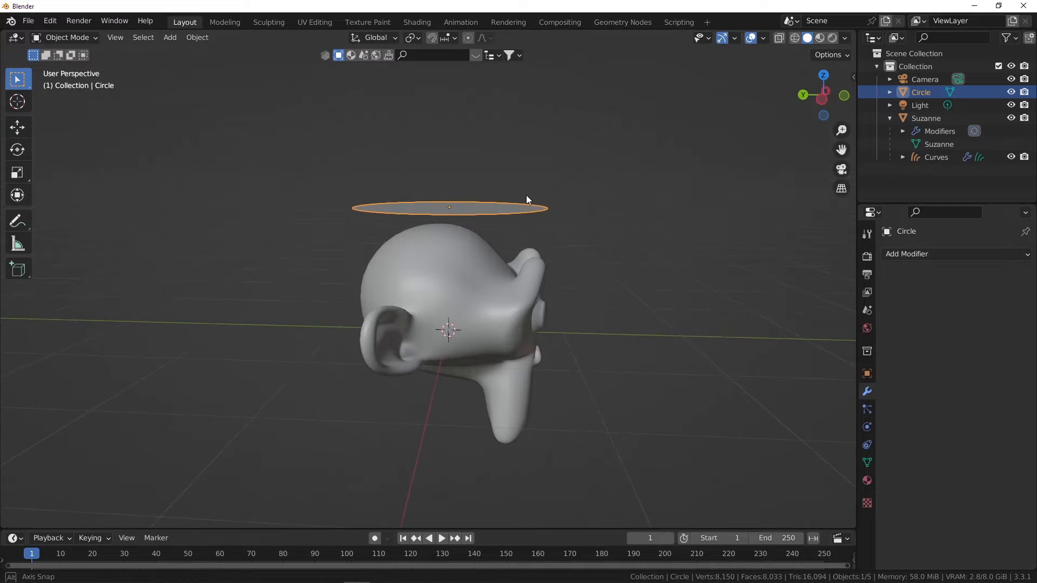
key("s")
left_click(573, 199)
key("g")
left_click(555, 200)
mouse_move(460, 257)
middle_mouse_down()
mouse_move(449, 260)
mouse_move(459, 260)
middle_mouse_up()
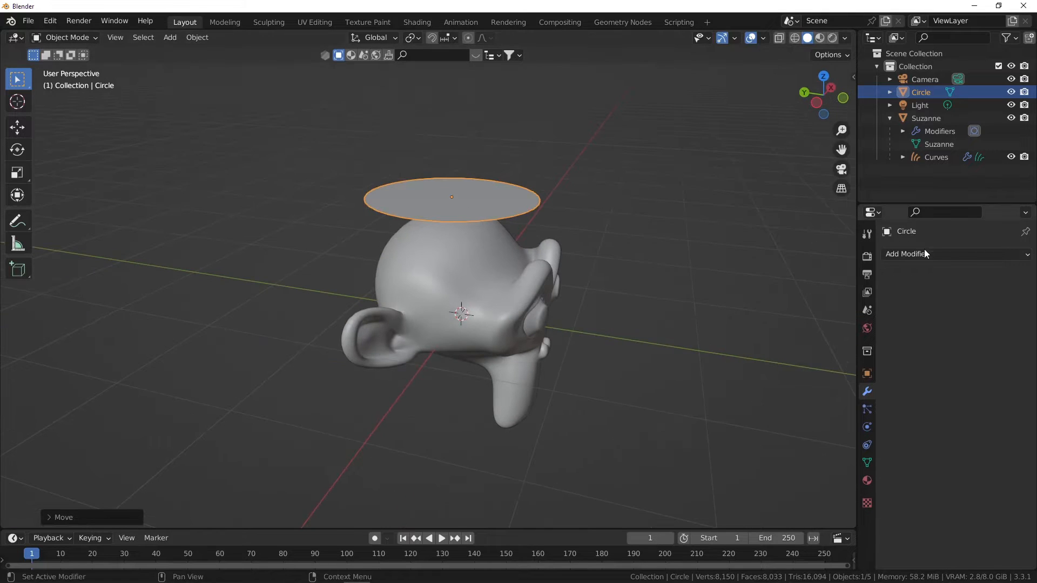
- Add a Shrinkwrap modifier to the disc with Suzanne as the target
left_click(925, 254)
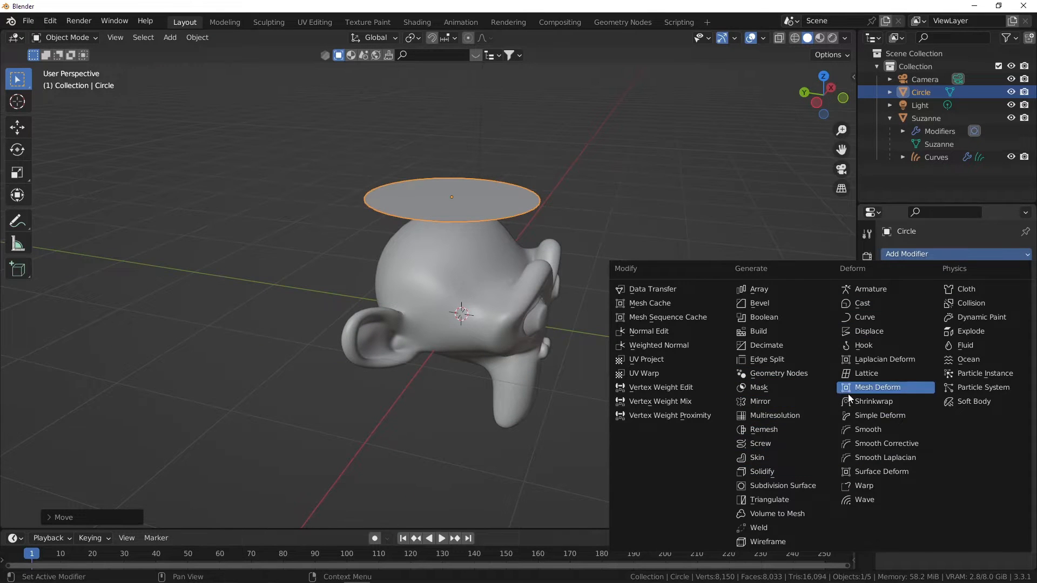
left_click(874, 401)
left_click(1006, 325)
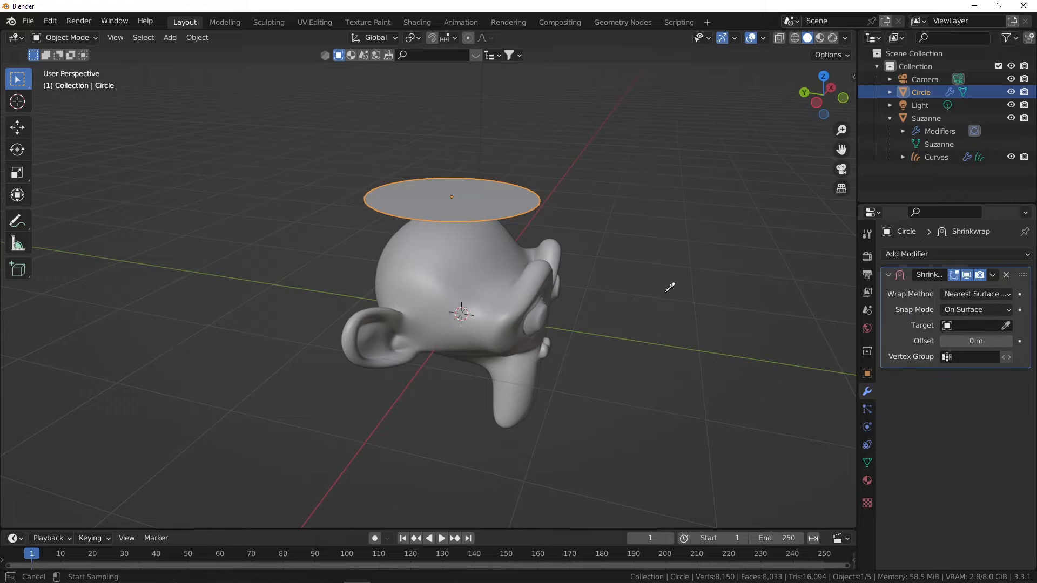
left_click(498, 265)
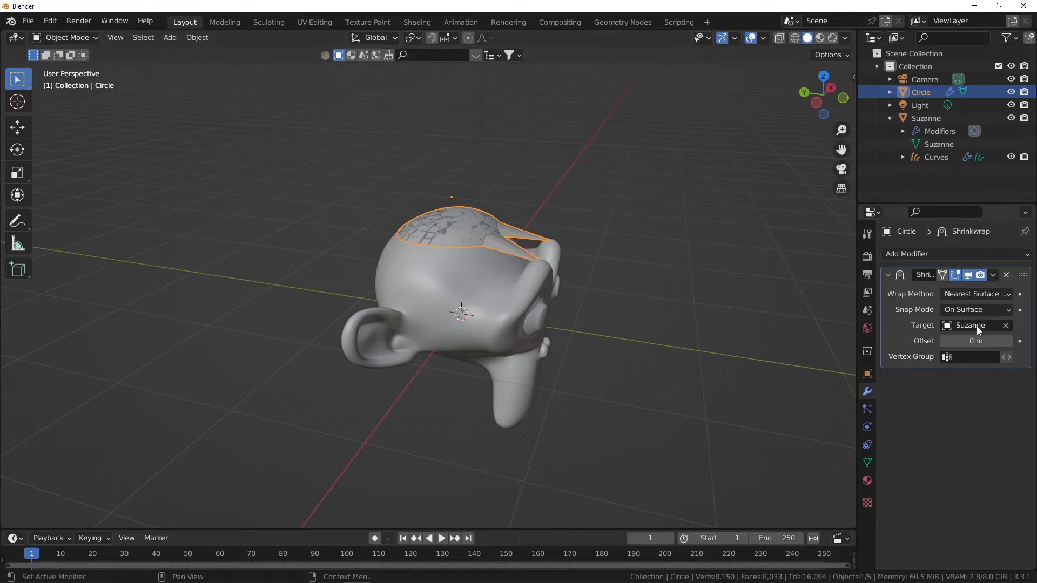
- Set the Shrinkwrap method to Project along the Z axis in the negative direction only
left_click(968, 294)
left_click(928, 323)
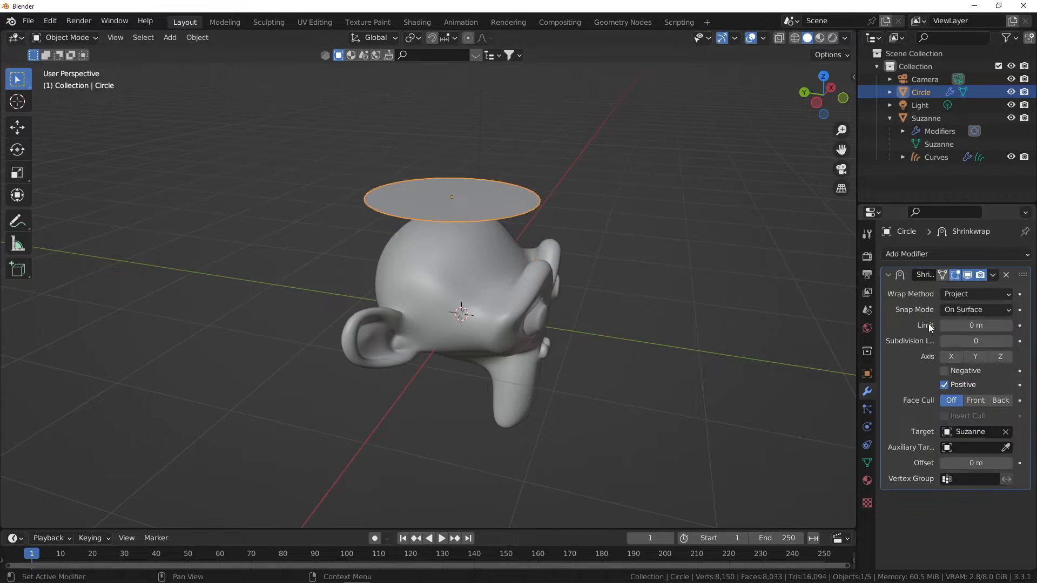
left_click(948, 385)
left_click(946, 371)
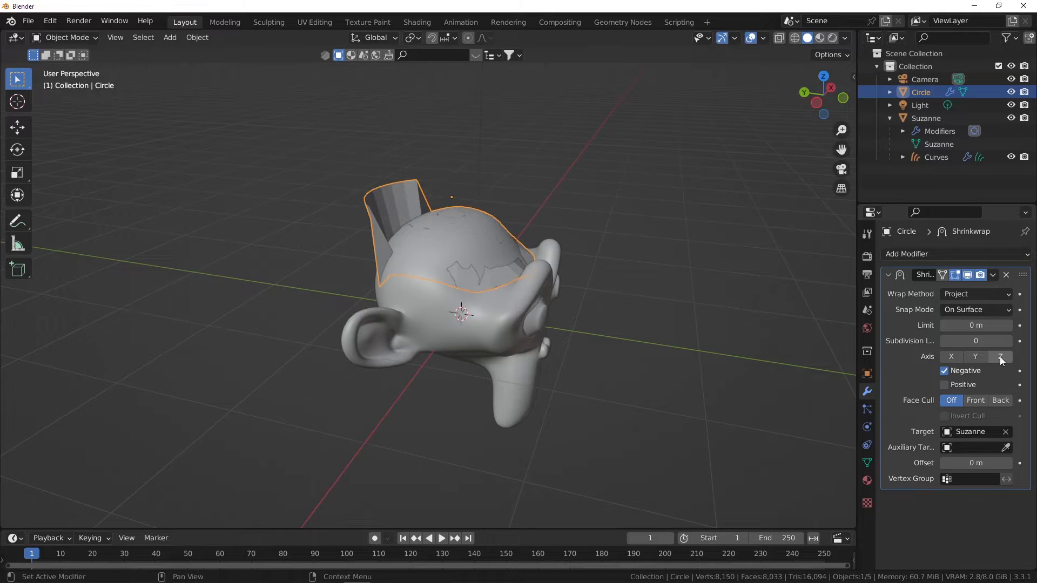
- Scale the wrapped disc down to fit the top of the head and apply its Shrinkwrap modifier
key("s")
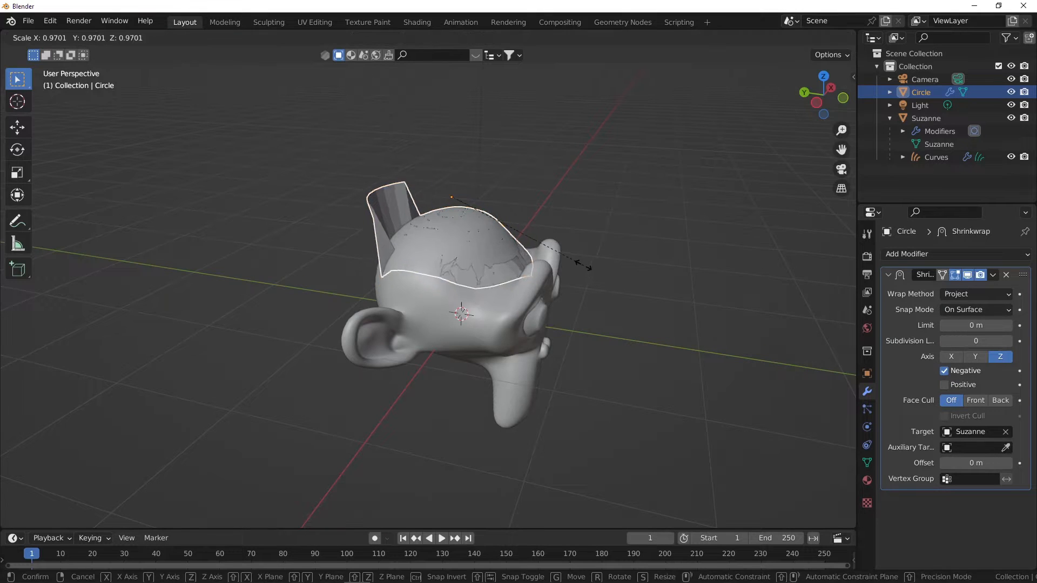
left_click(573, 256)
middle_click_drag(570, 256, 391, 229)
key("ctrl+a")
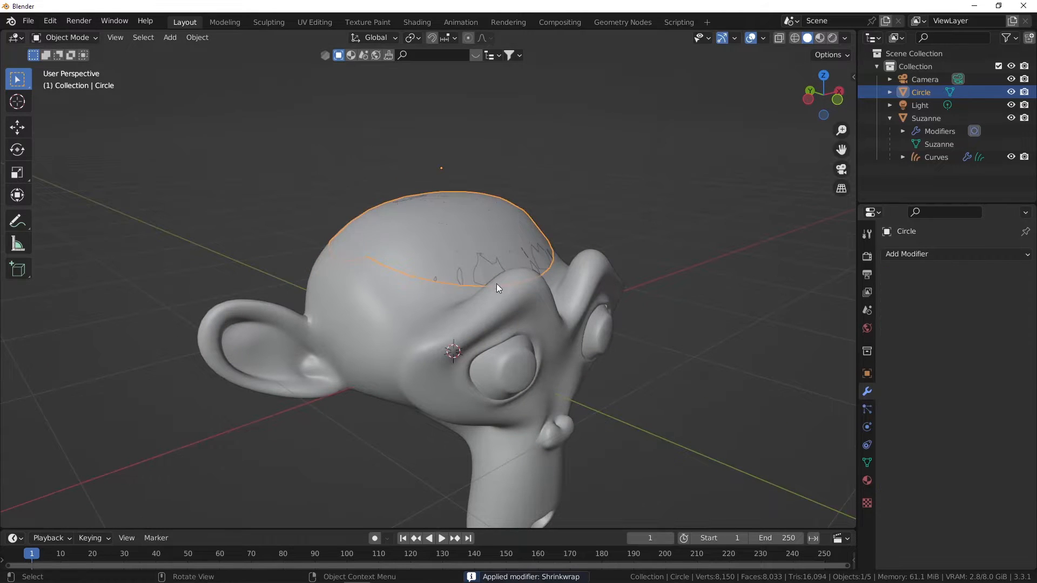
- Shade the scalp mesh smooth and raise it slightly along Z off the head surface
middle_click_drag(497, 283, 504, 271)
right_click(497, 268)
left_click(493, 260)
key("g")
key("z")
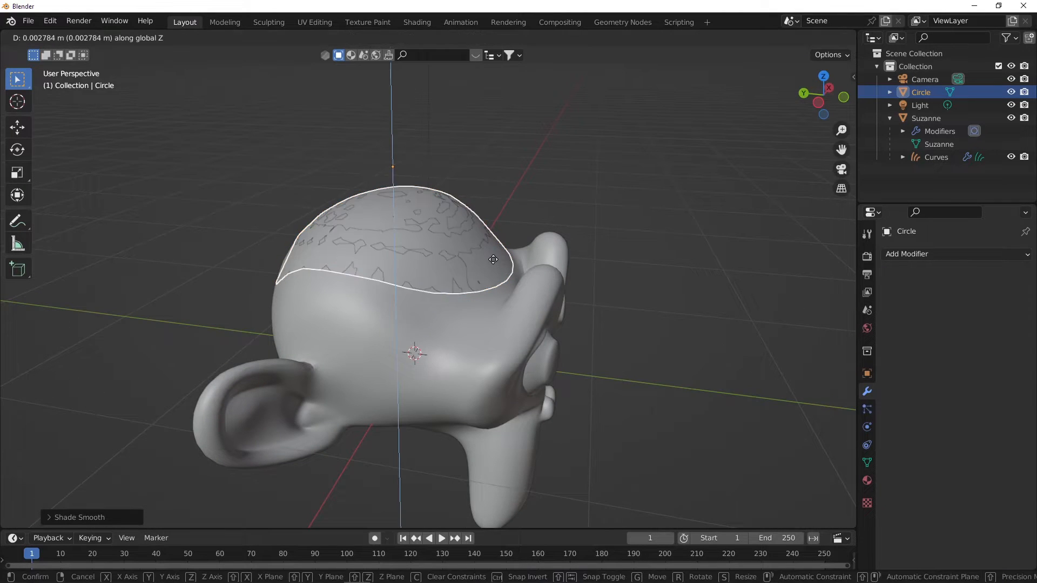
left_click(494, 257)
- Inspect the scalp mesh's topology in Edit Mode and its fit on the head in Object Mode
middle_click_drag(494, 257, 356, 207)
scroll(432, 212, "up", 2)
left_click(546, 173)
key("Tab")
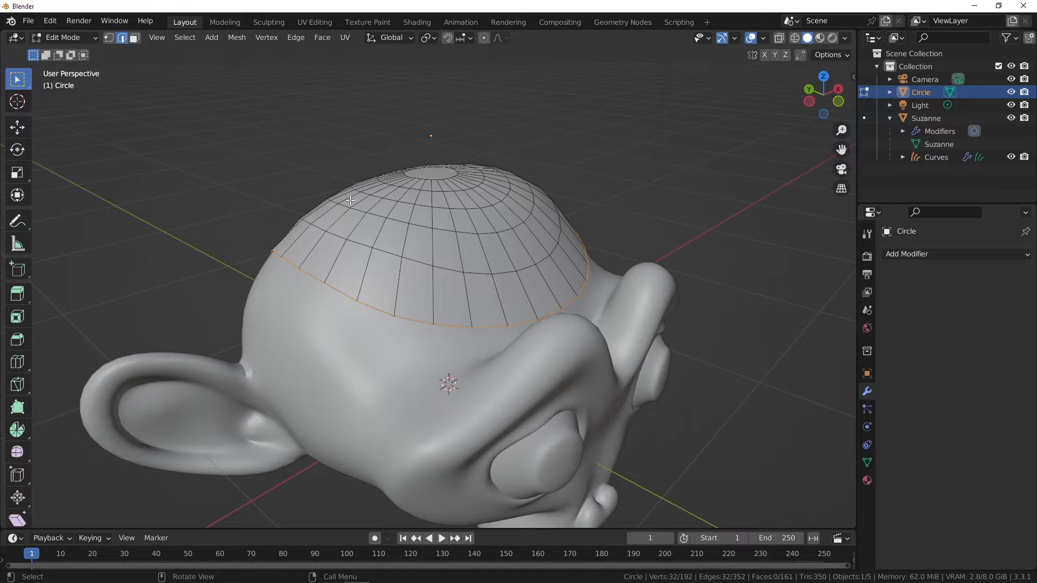
key("Tab")
scroll(350, 200, "down", 4)
middle_click_drag(341, 246, 416, 222)
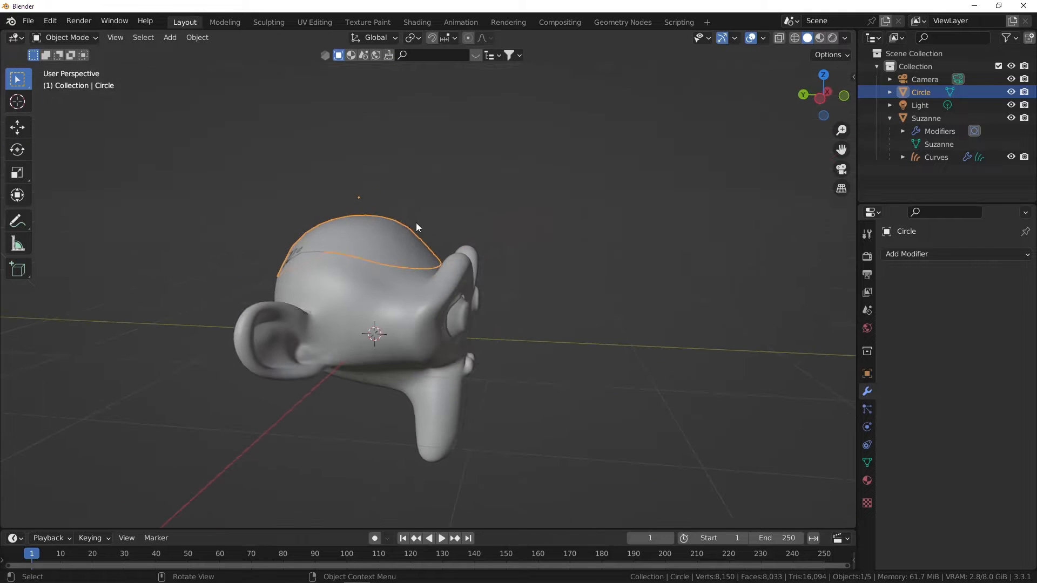
- Delete the separate scalp mesh and select the monkey head
key("Delete")
left_click(358, 244)
middle_click_drag(358, 244, 317, 256)
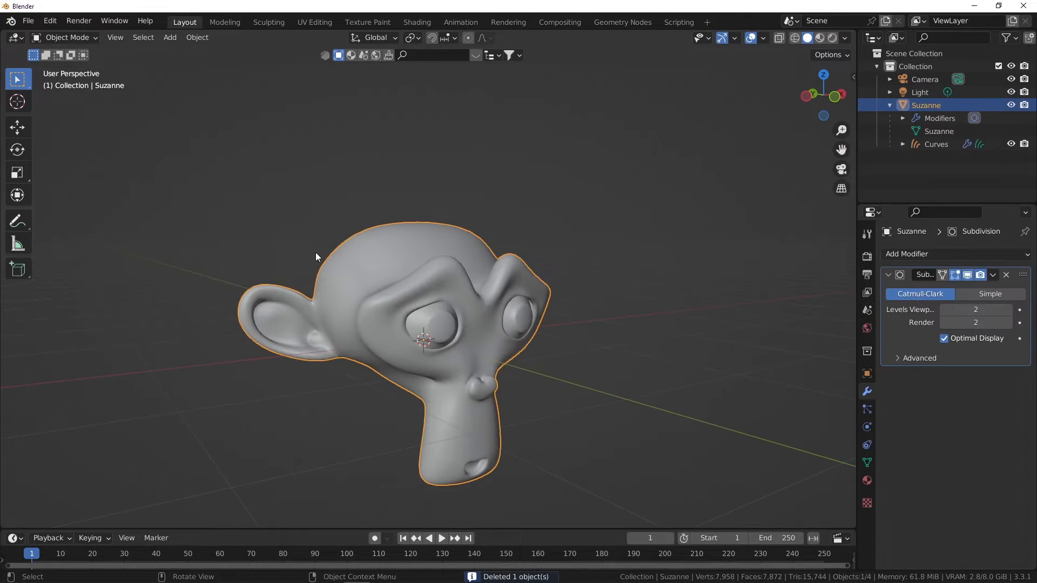
middle_click_drag(407, 246, 378, 247)
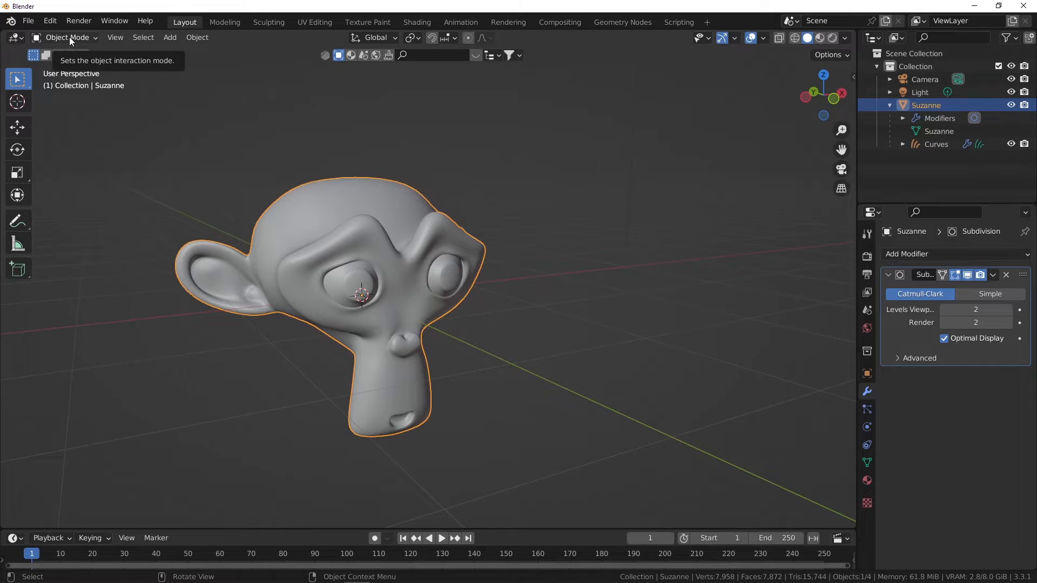
- Select the hair Curves object under Suzanne and switch it to Sculpt Mode
left_click(944, 141)
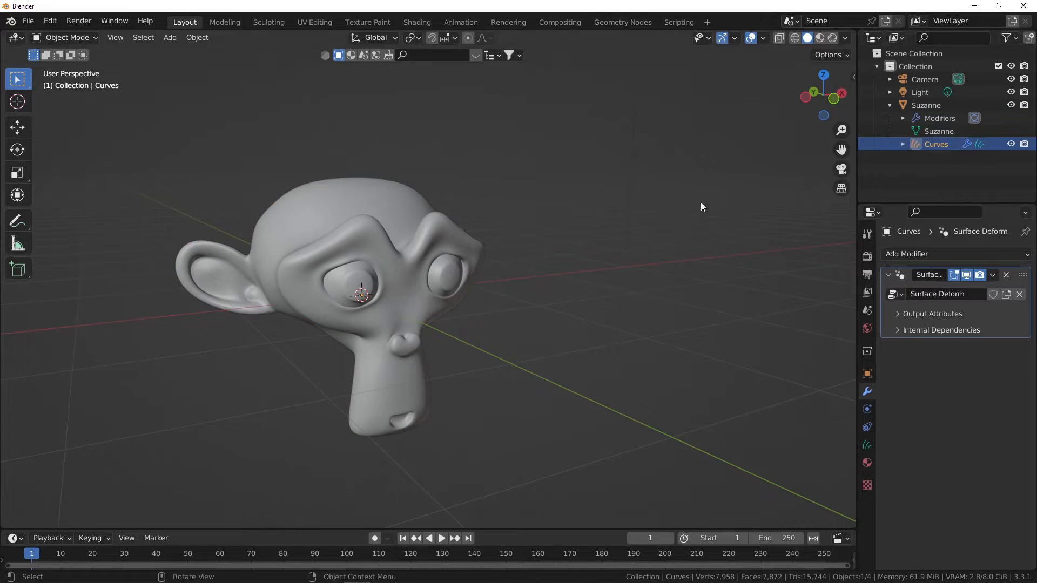
middle_click_drag(702, 202, 378, 147)
left_click(77, 38)
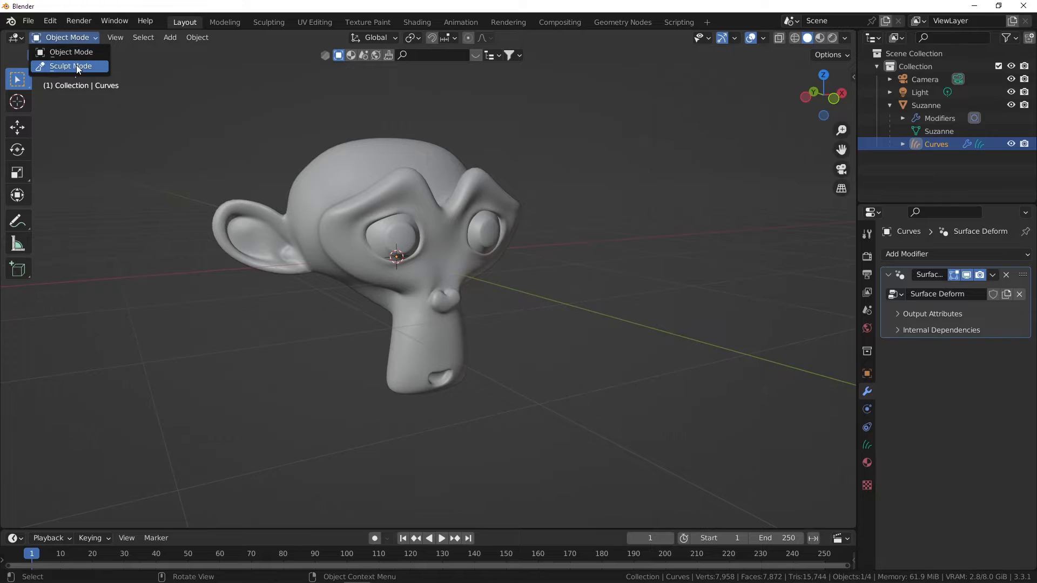
left_click(76, 66)
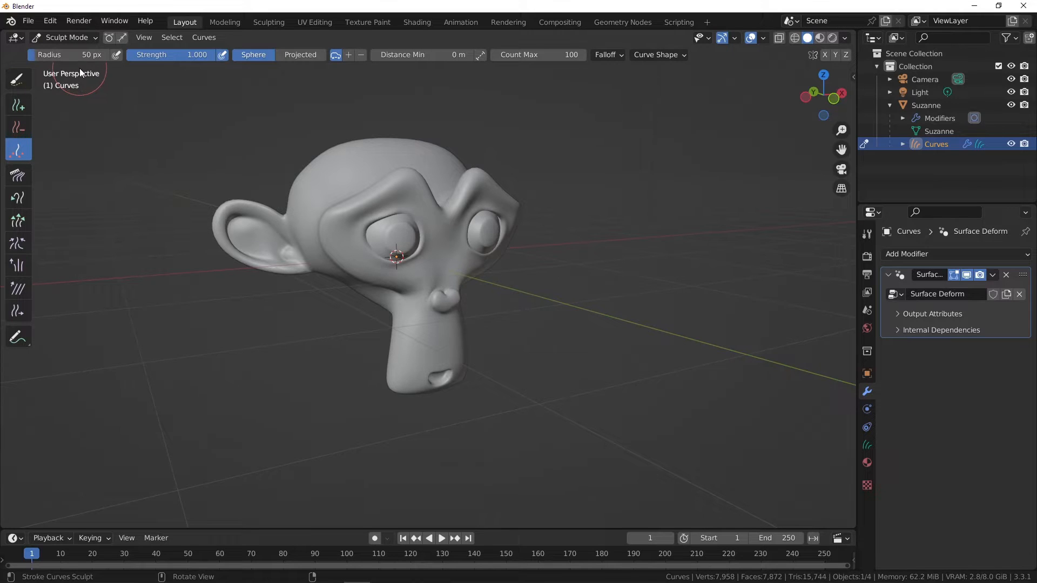
- Activate the Add brush for the hair curves and set its radius to 42 px
left_click(16, 107)
scroll(318, 174, "up", 2)
mouse_move(318, 174)
middle_mouse_down()
mouse_move(368, 209)
mouse_move(383, 205)
mouse_move(317, 174)
middle_mouse_up()
key("f")
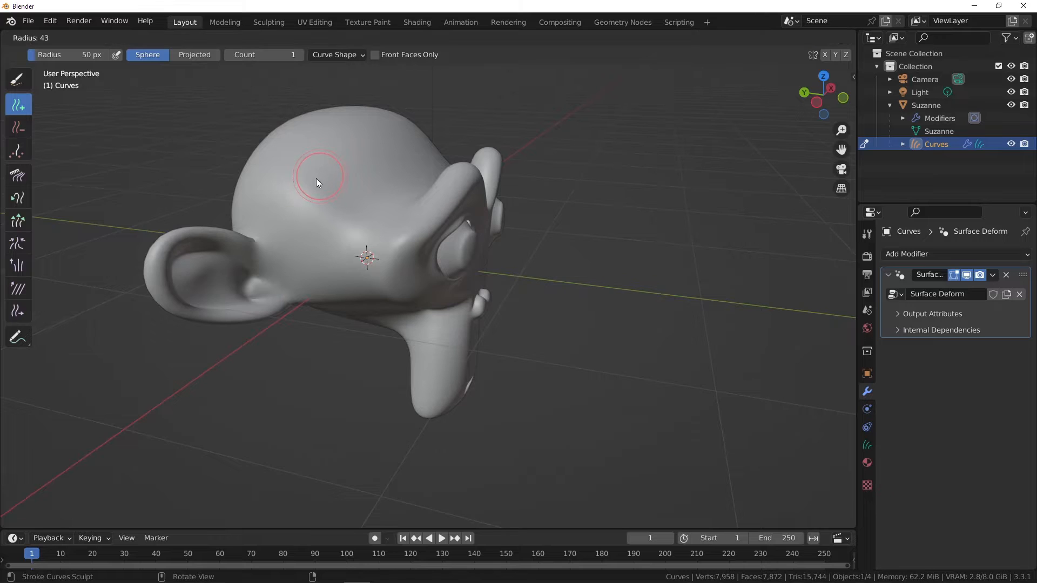
left_click(316, 178)
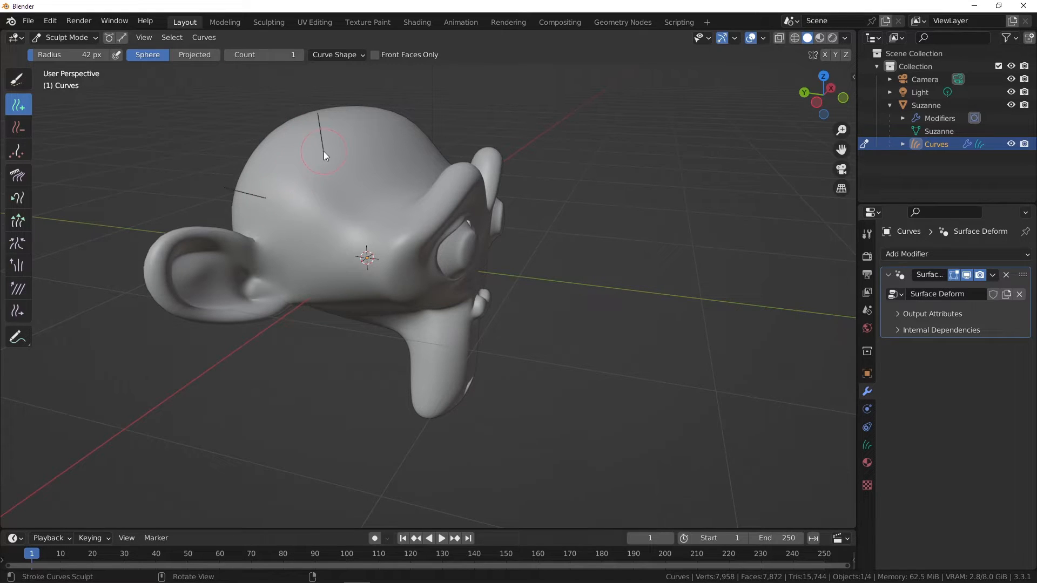
- Undo the test hairs placed on Suzanne's head
key("ctrl+z")
key("ctrl+z")
key("ctrl+z")
- Try placing single hairs without symmetry from in front of the ear up along the forehead hairline
middle_click_drag(335, 152, 290, 150)
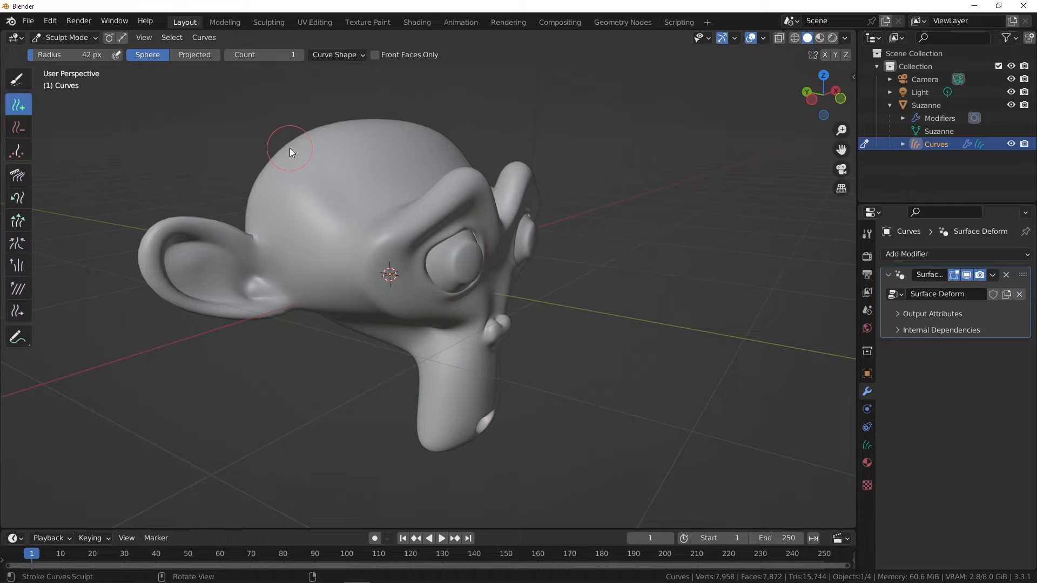
mouse_move(309, 235)
middle_mouse_down("alt")
mouse_move(351, 223)
mouse_move(318, 234)
middle_mouse_up("alt")
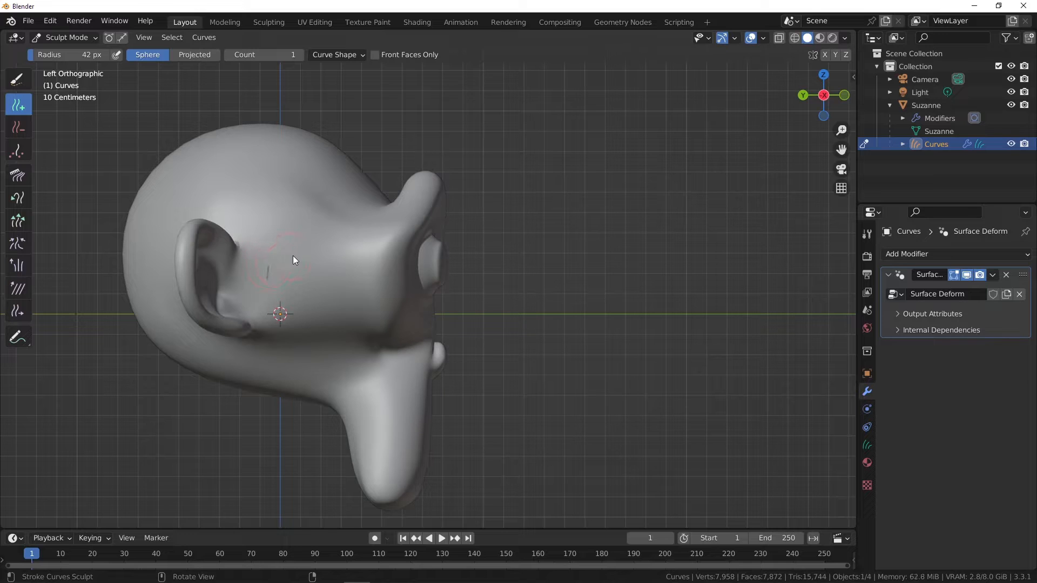
middle_click_drag(294, 248, 261, 217)
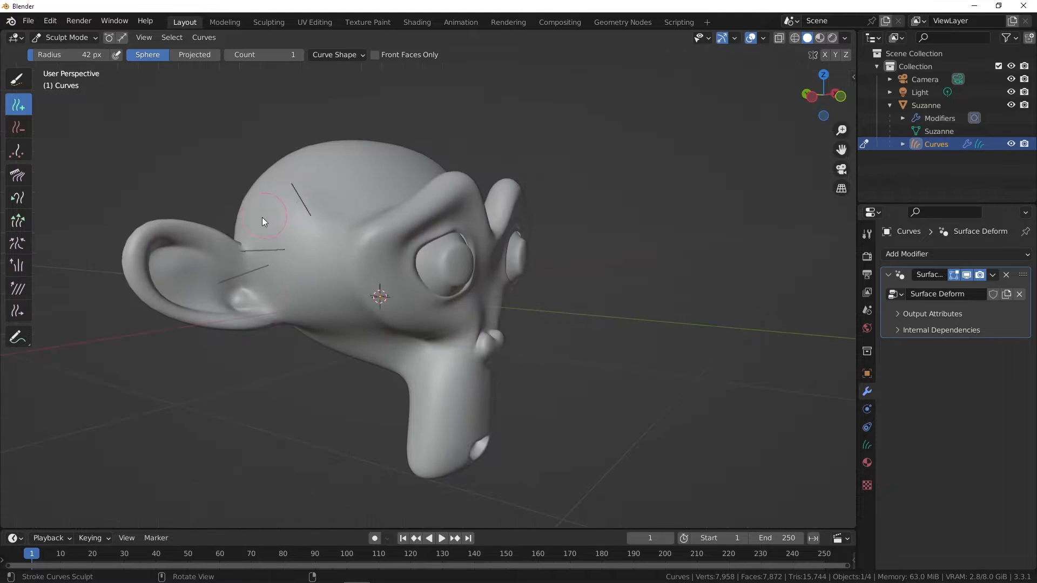
middle_click_drag(339, 189, 445, 163)
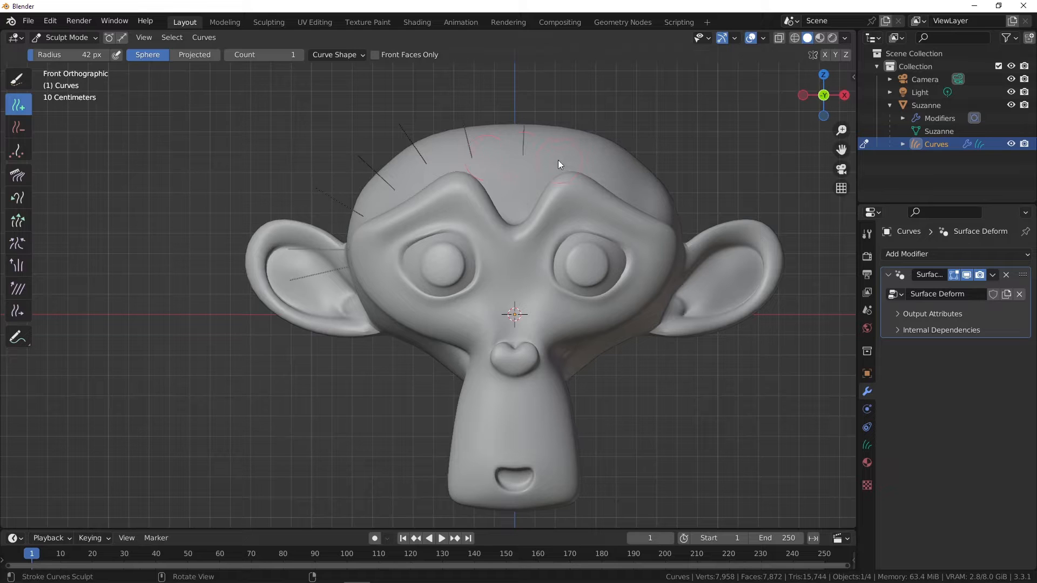
middle_click_drag(647, 193, 537, 210)
key("KP_1")
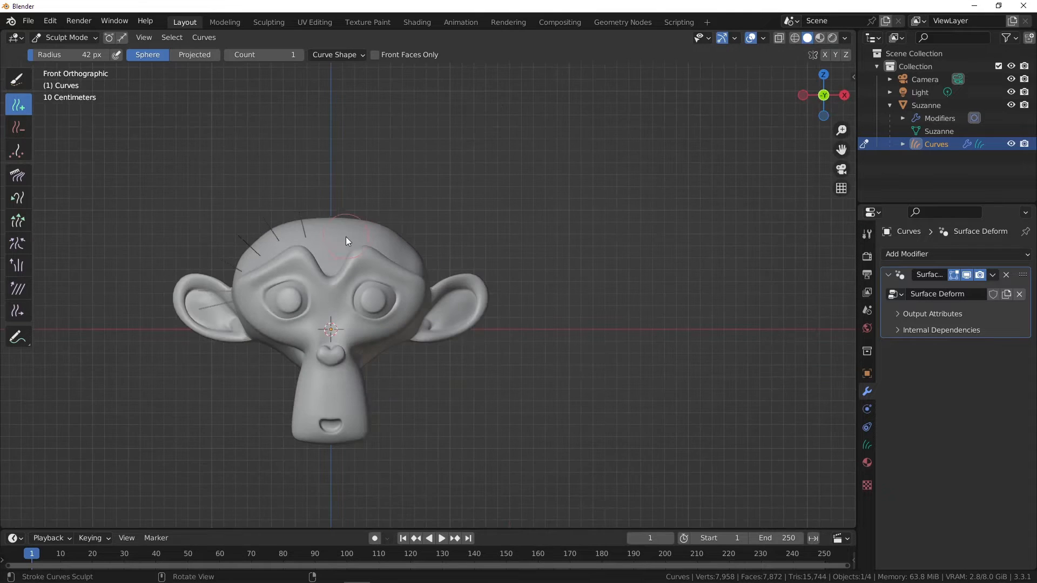
middle_click_drag(277, 245, 336, 264)
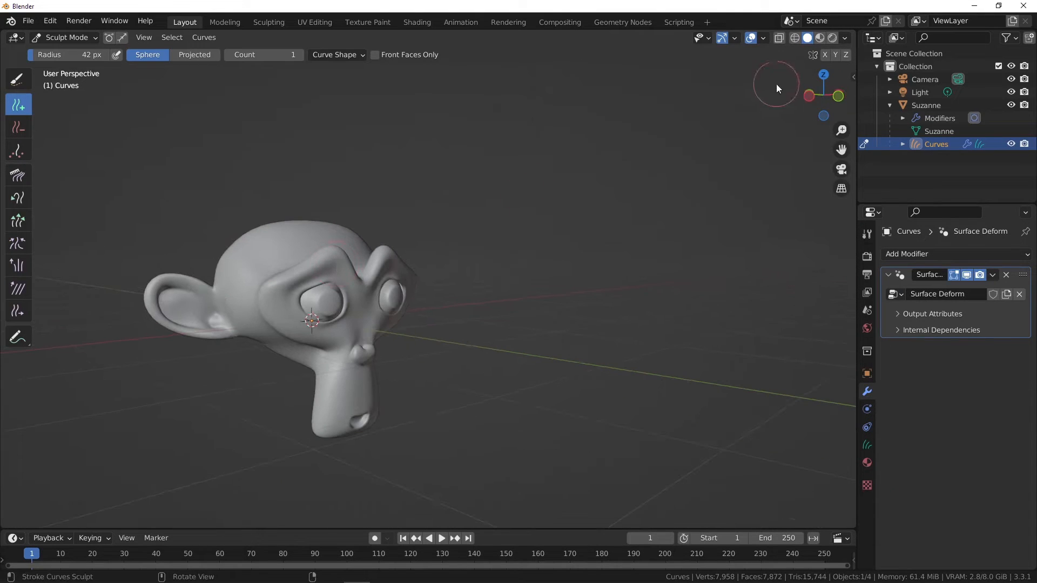
- Enable X symmetry and add mirrored single hairs in front of the ears and along the forehead hairline
left_click(824, 55)
key("ctrl+KP_3")
scroll(276, 294, "up", 3)
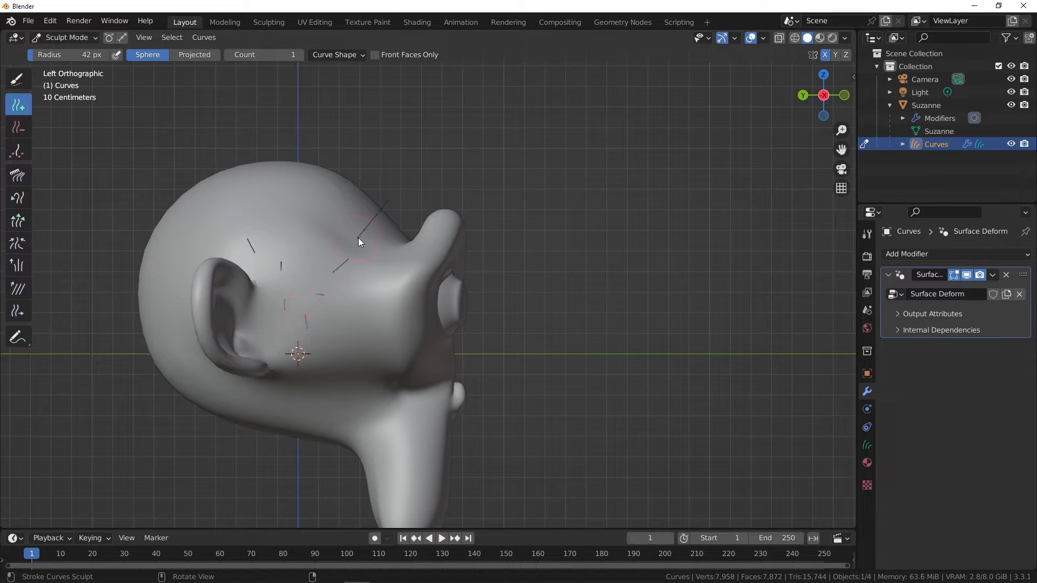
mouse_move(378, 215)
middle_mouse_down()
mouse_move(345, 225)
mouse_move(583, 211)
mouse_move(563, 203)
mouse_move(566, 229)
mouse_move(474, 289)
middle_mouse_up()
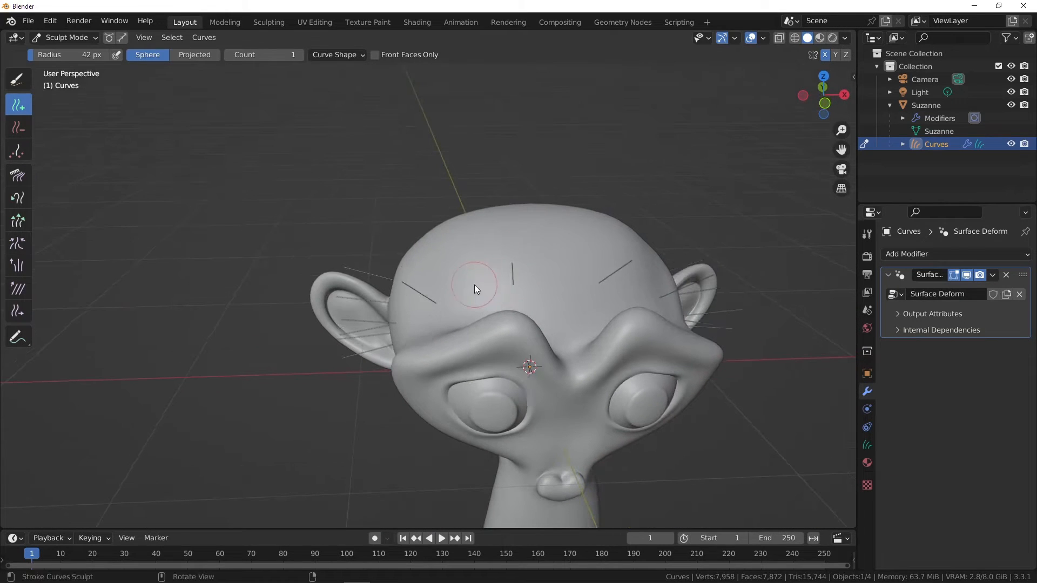
middle_click_drag(551, 276, 536, 263)
left_click(546, 264)
- Add mirrored single hairs behind the ears and along the lower back of the head
middle_click_drag(455, 273, 381, 267)
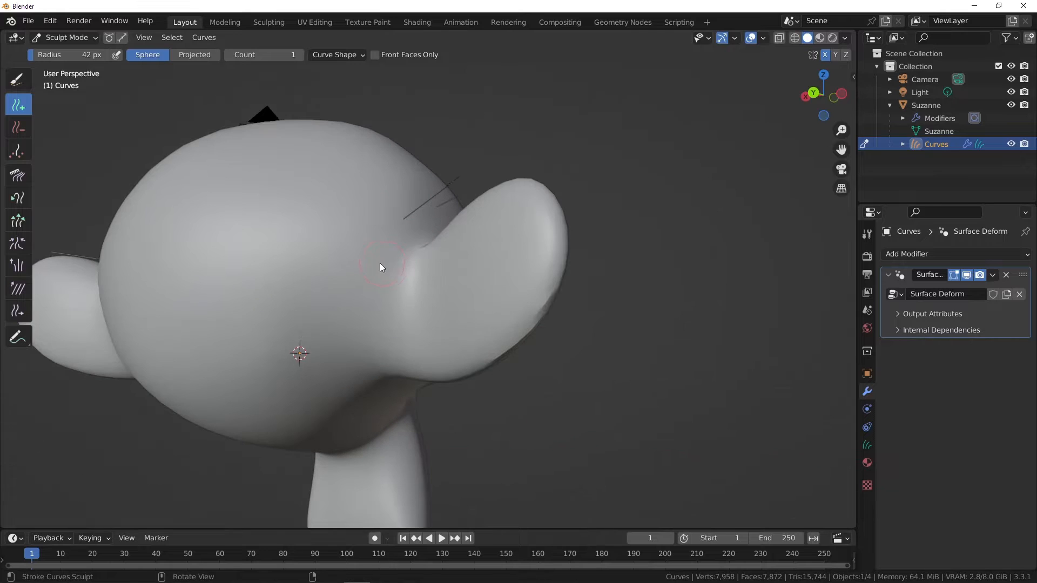
scroll(362, 320, "down", 2)
middle_click_drag(328, 325, 382, 316)
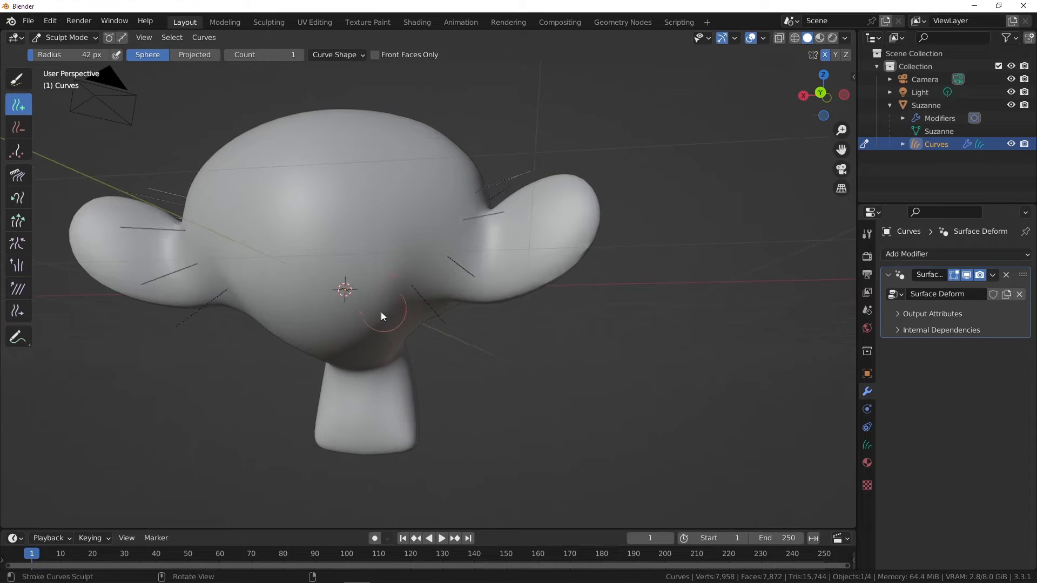
middle_click_drag(310, 328, 354, 306)
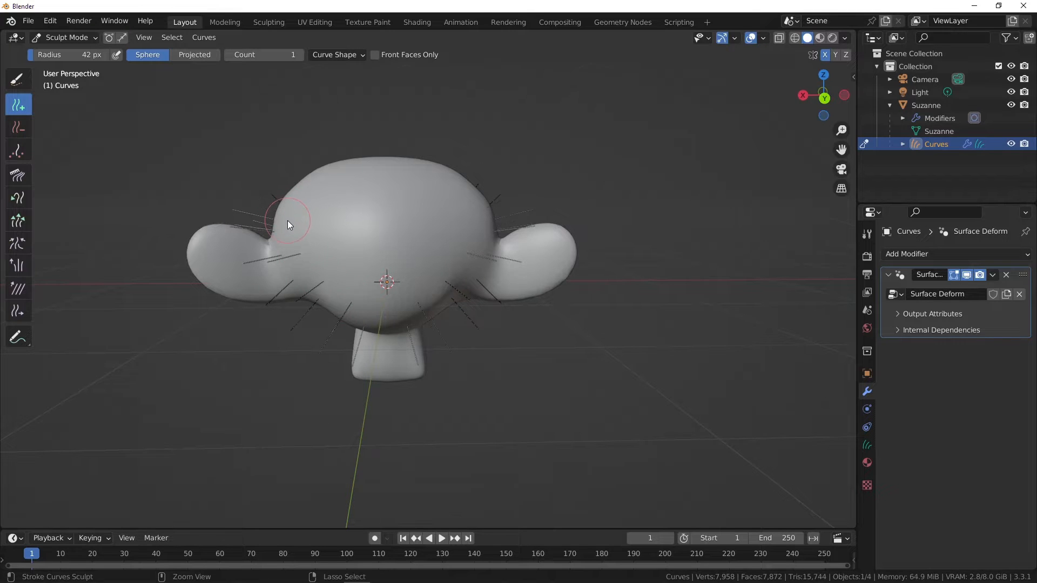
middle_click_drag(289, 225, 326, 233)
middle_click_drag(261, 195, 356, 250)
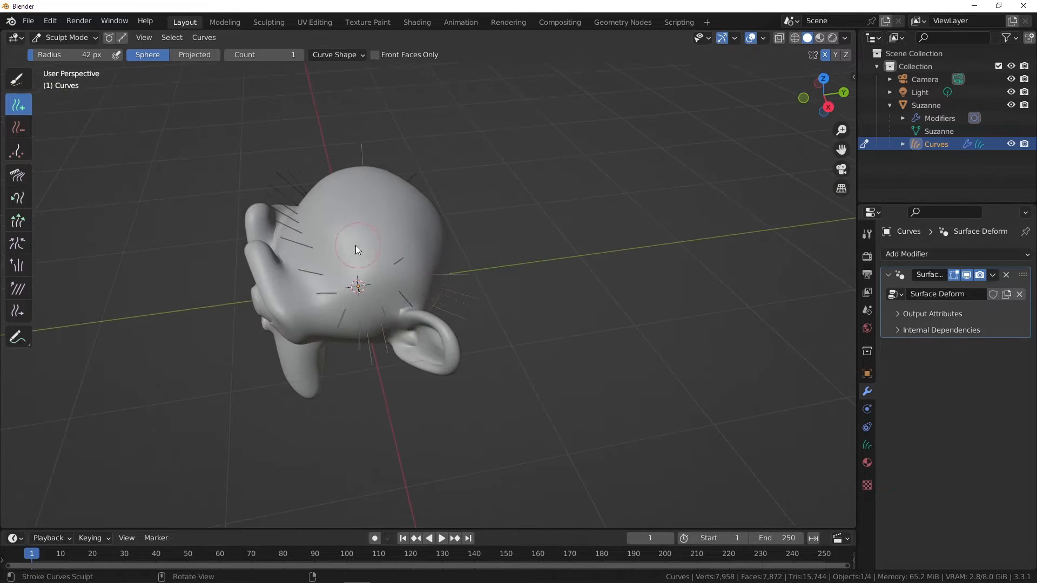
- Add more mirrored single hairs spread over the crown and the back of the head
middle_click_drag(331, 215, 317, 244)
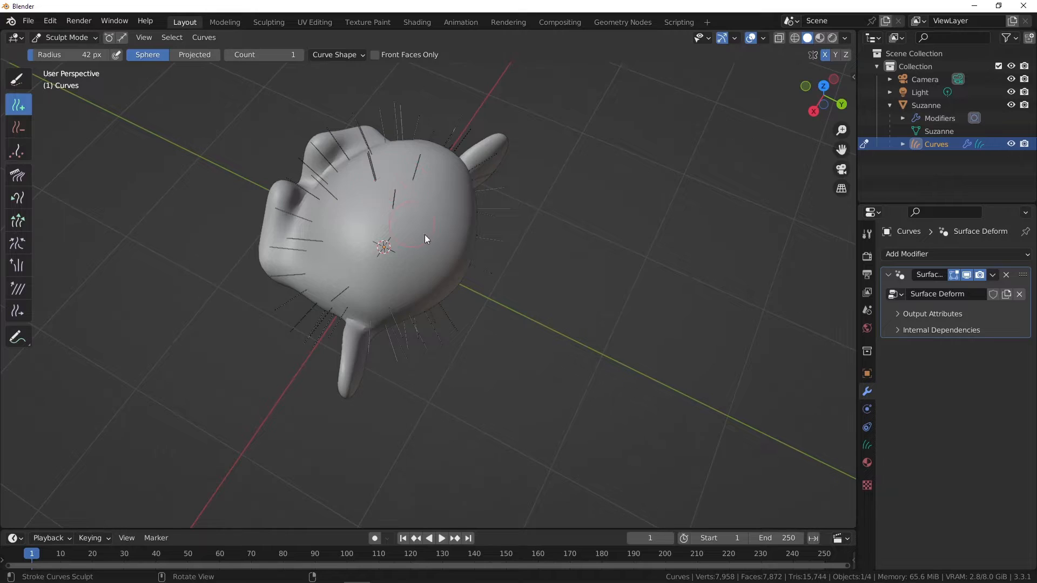
middle_click_drag(426, 239, 442, 259)
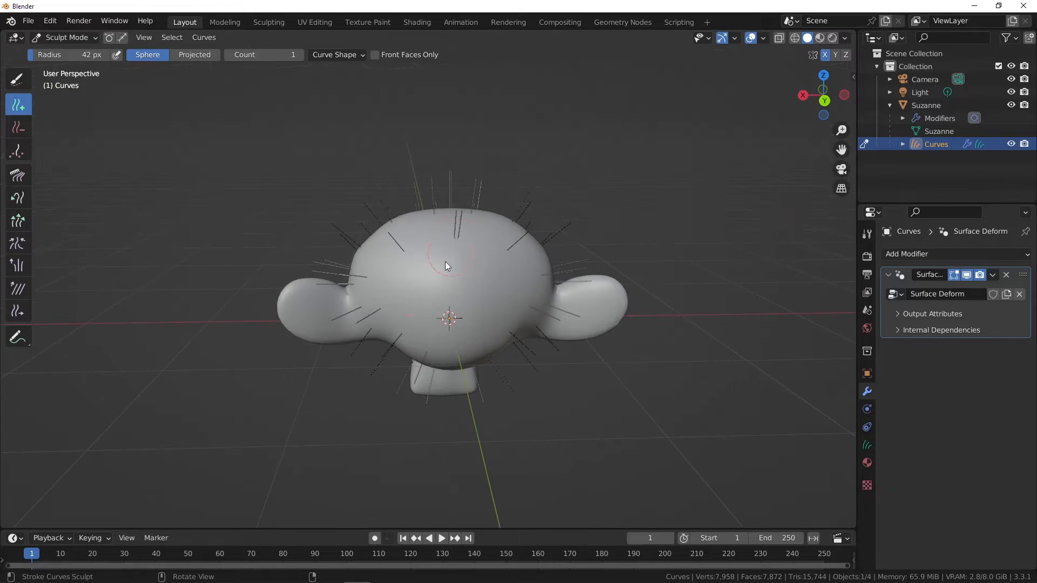
middle_click_drag(475, 316, 463, 332)
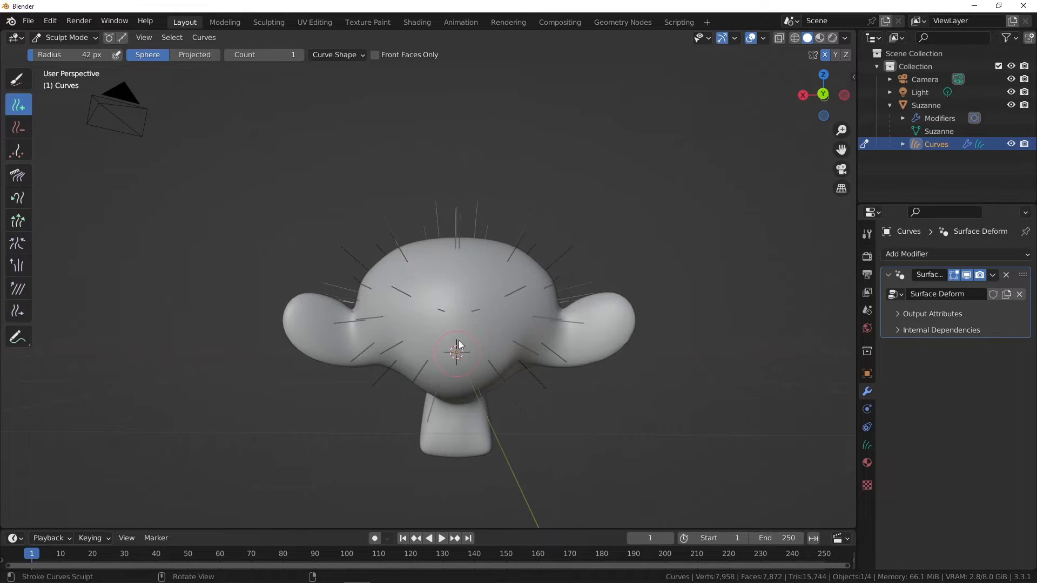
mouse_move(455, 280)
middle_mouse_down()
mouse_move(493, 286)
mouse_move(453, 311)
middle_mouse_up()
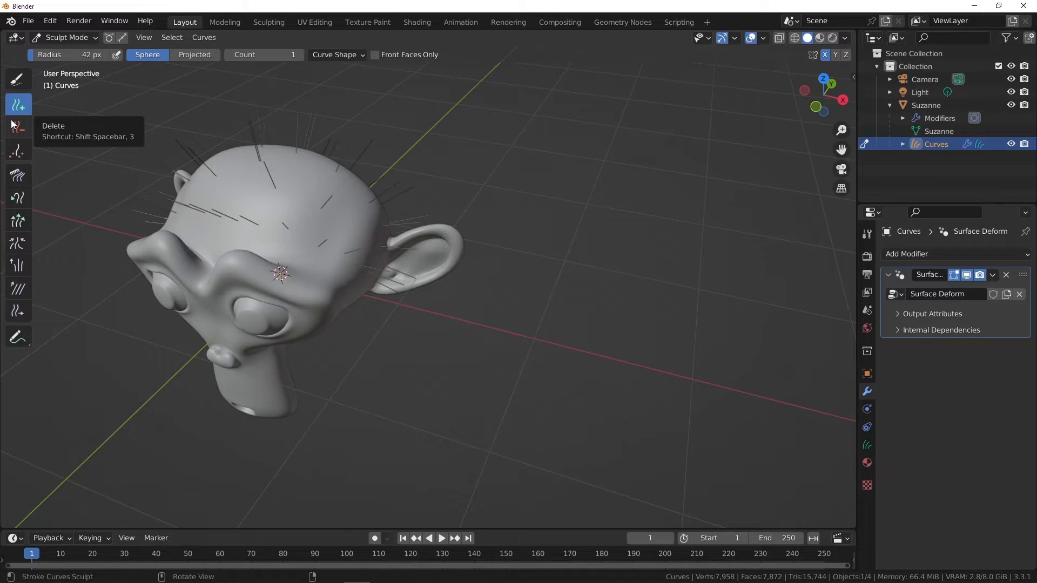
- Switch to the Density brush and set its radius to 79 px
left_click(19, 152)
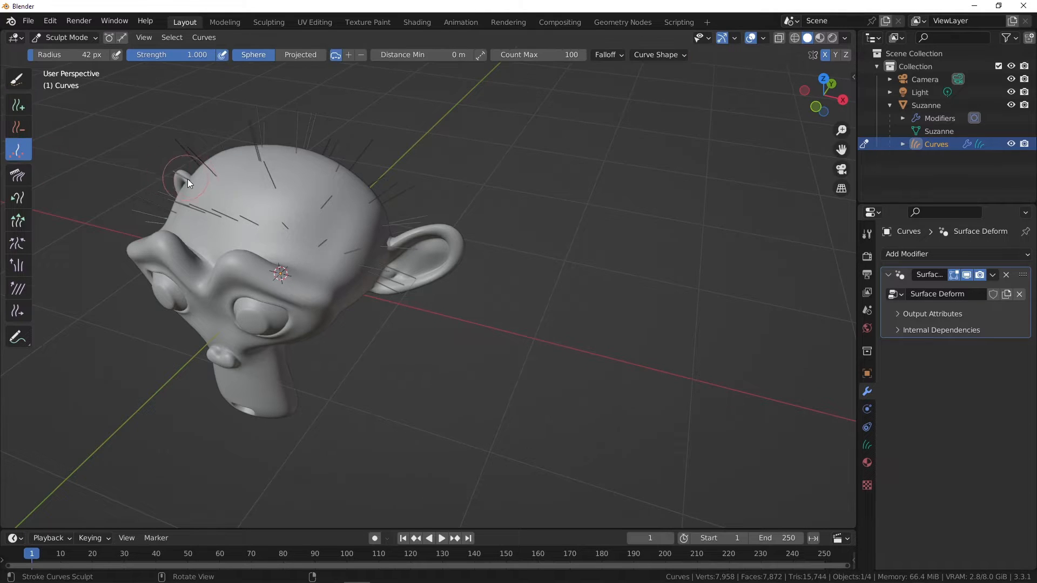
scroll(189, 184, "up", 1)
key("f")
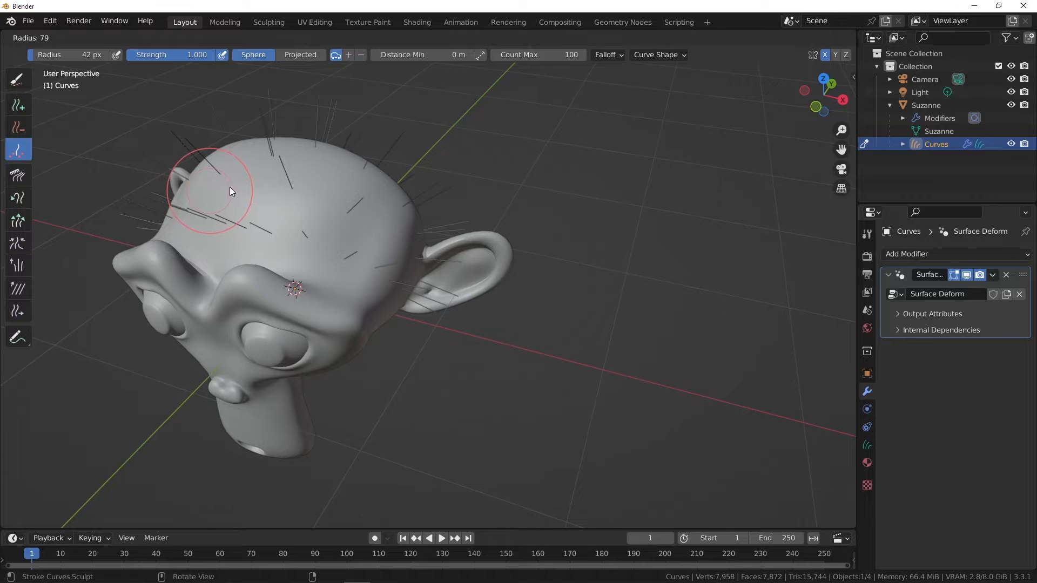
left_click(231, 192)
- Turn on the Screencast Keys overlay in the 3D viewport
left_click(853, 77)
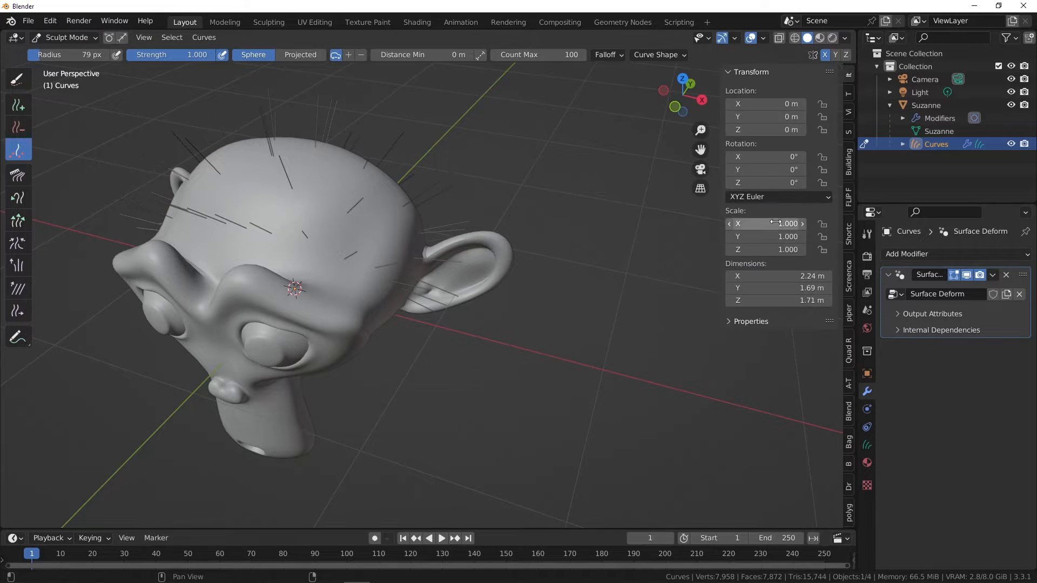
left_click(849, 277)
left_click(739, 73)
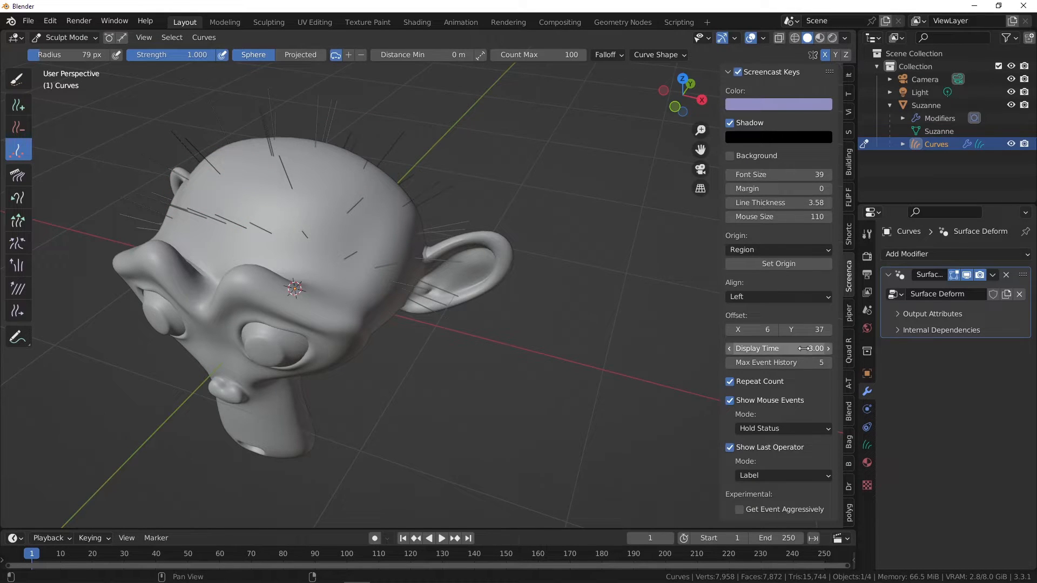
- Try filling hair across the forehead with a Density brush minimum distance of 0.026 m, and undo the strokes
middle_click_drag(256, 274, 231, 189)
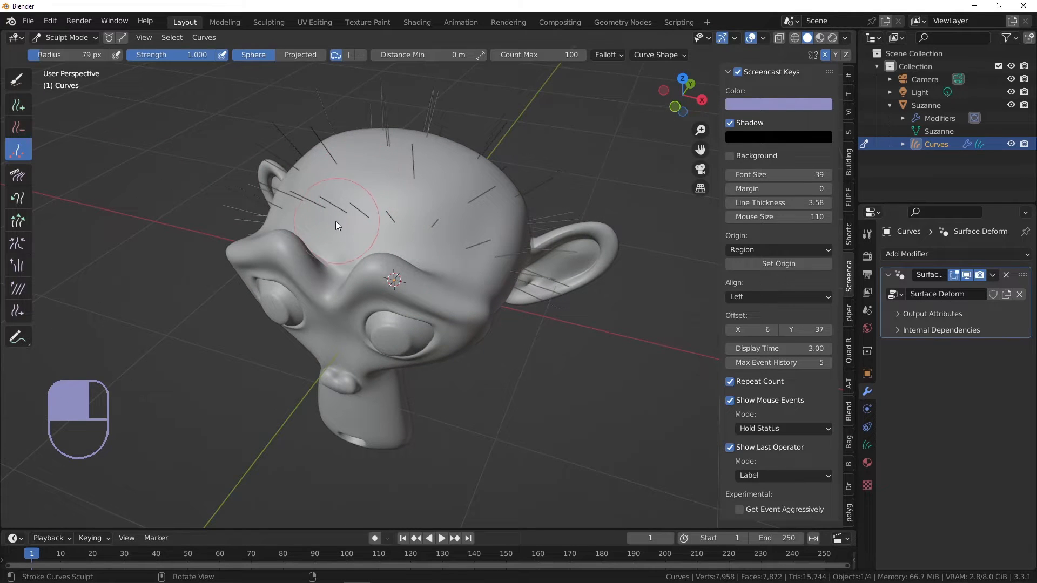
key("shift+r")
left_click(513, 209)
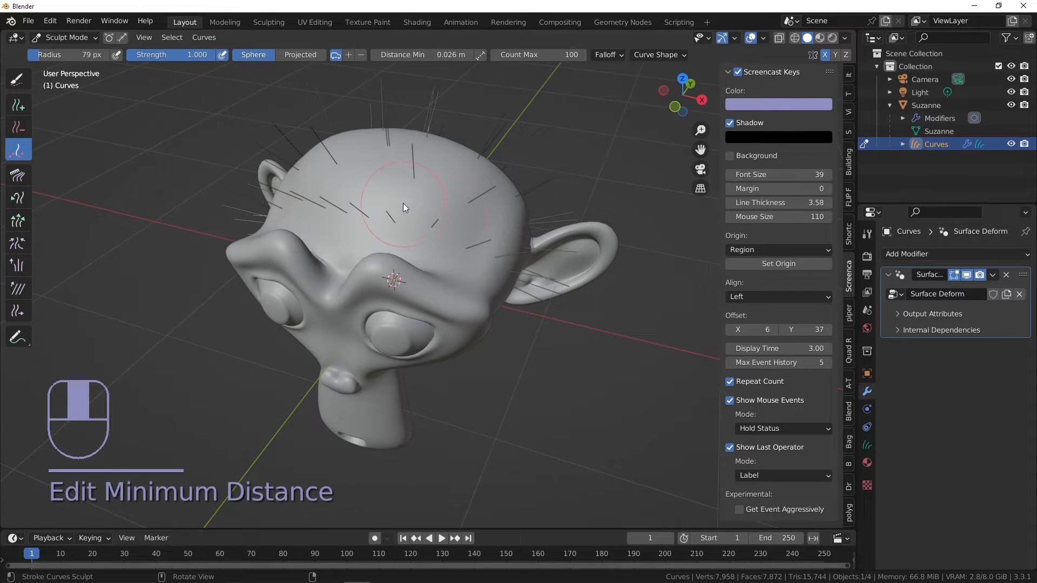
mouse_move(403, 203)
middle_mouse_down()
mouse_move(350, 189)
mouse_move(400, 232)
mouse_move(315, 190)
mouse_move(338, 229)
mouse_move(367, 245)
middle_mouse_up()
mouse_move(367, 245)
left_mouse_down()
mouse_move(361, 254)
mouse_move(491, 241)
left_mouse_up()
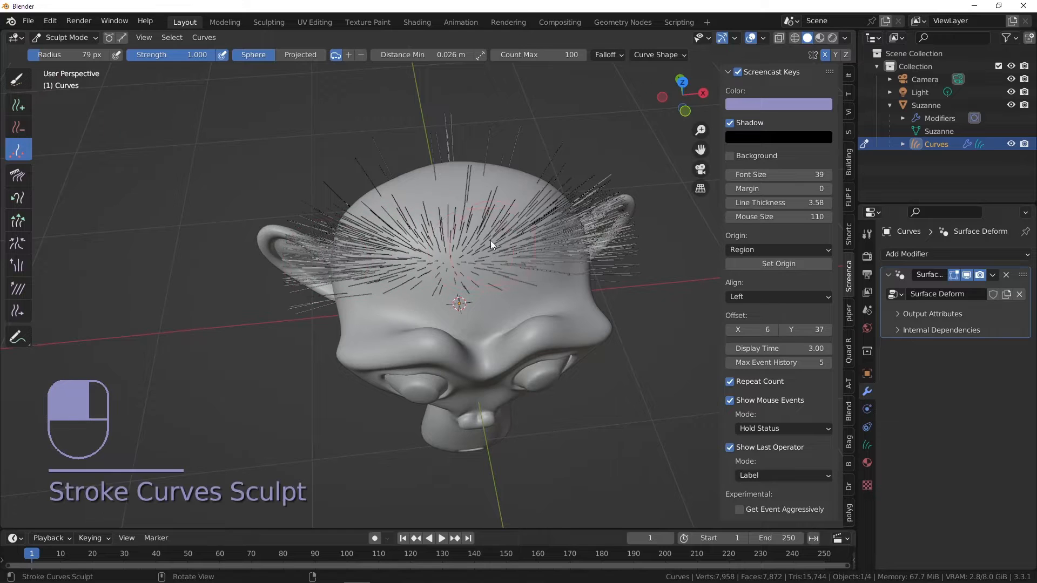
mouse_move(490, 241)
middle_mouse_down()
mouse_move(403, 222)
mouse_move(352, 235)
mouse_move(273, 280)
mouse_move(251, 250)
mouse_move(387, 241)
middle_mouse_up()
key("ctrl+z")
key("ctrl+z")
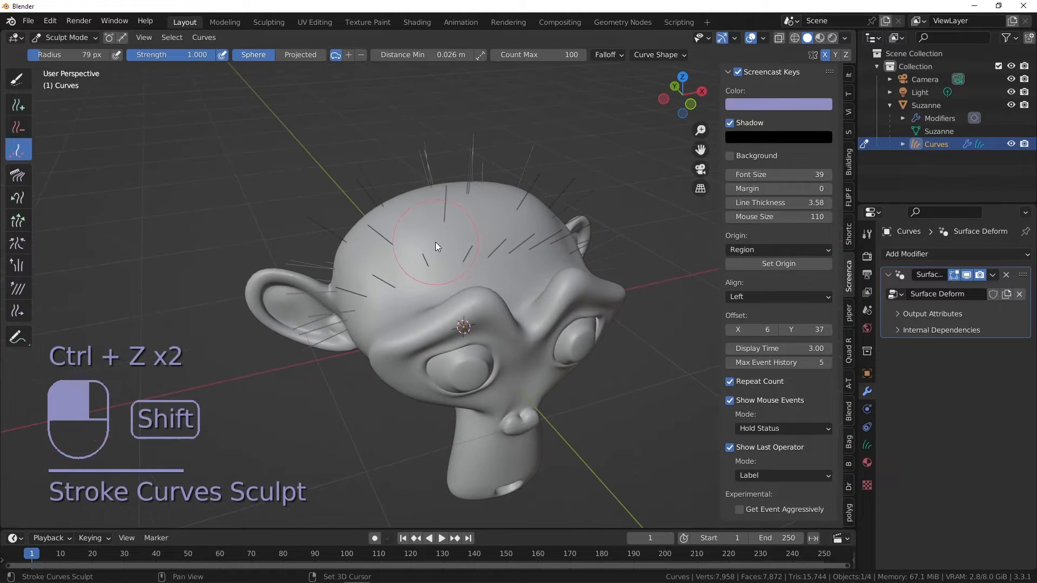
- Set the Density brush's minimum distance to 0.046 m
key("shift+r")
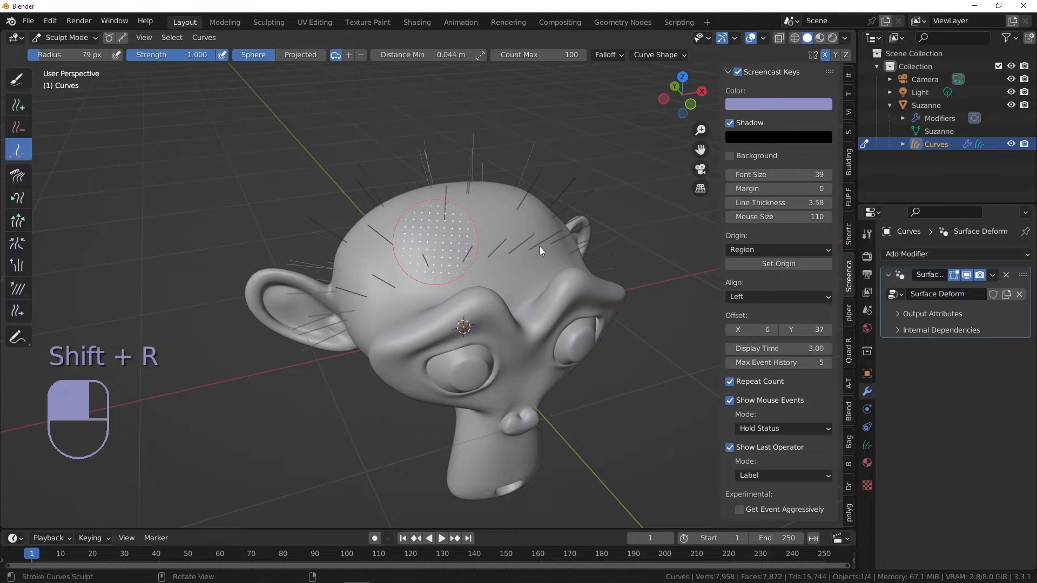
left_click(541, 248)
- Try filling the sides, top and back of the head with hair using Density brush strokes
middle_click_drag(540, 247, 364, 263)
mouse_move(364, 264)
left_mouse_down()
mouse_move(331, 294)
mouse_move(389, 211)
left_mouse_up()
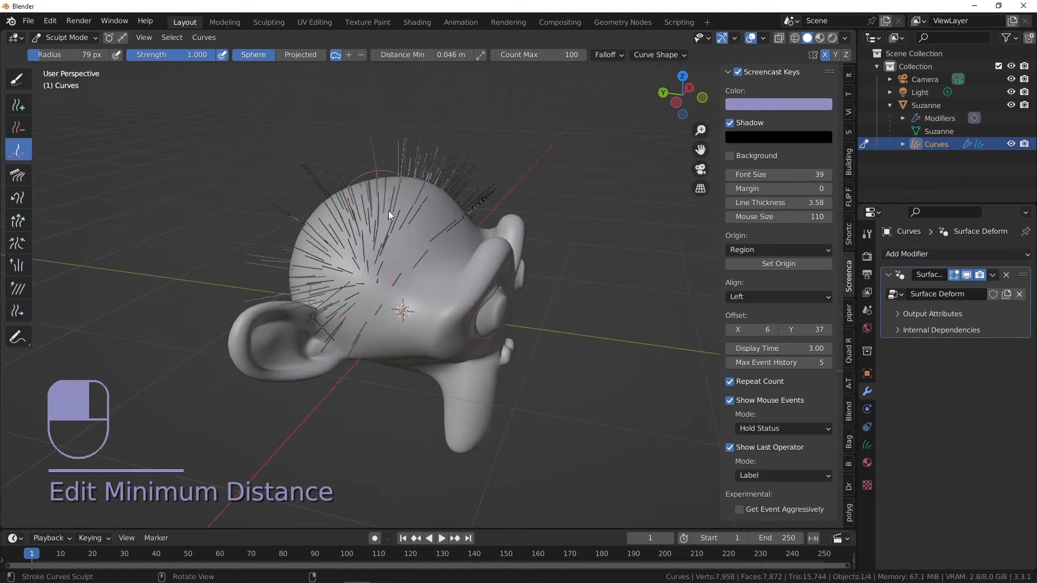
middle_click_drag(389, 210, 336, 283)
mouse_move(336, 283)
left_mouse_down()
mouse_move(358, 195)
mouse_move(329, 200)
left_mouse_up()
mouse_move(297, 216)
middle_mouse_down()
mouse_move(345, 238)
mouse_move(440, 226)
middle_mouse_up()
mouse_move(441, 225)
left_mouse_down()
mouse_move(367, 233)
mouse_move(365, 194)
left_mouse_up()
middle_click_drag(365, 194, 402, 252)
mouse_move(402, 252)
left_mouse_down()
mouse_move(311, 214)
mouse_move(335, 175)
mouse_move(343, 217)
left_mouse_up()
middle_click_drag(343, 217, 296, 156)
mouse_move(296, 156)
middle_mouse_down("shift")
mouse_move(338, 215)
mouse_move(340, 206)
middle_mouse_up("shift")
mouse_move(339, 205)
left_mouse_down()
mouse_move(336, 221)
mouse_move(392, 251)
left_mouse_up()
middle_click_drag(392, 251, 370, 244)
left_click_drag(371, 245, 398, 206)
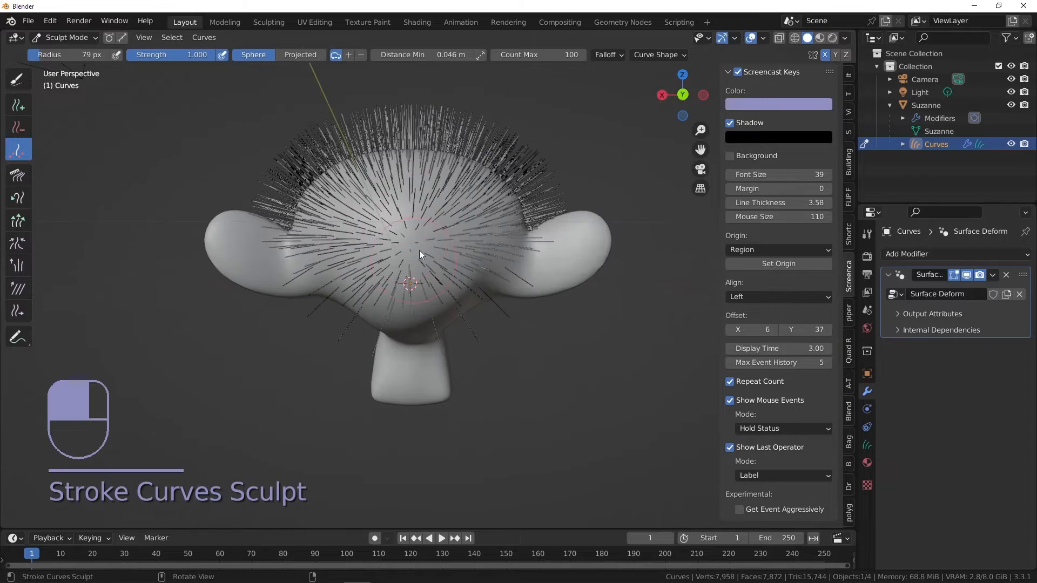
- Undo the last eight density strokes, going back to the sparse single hairs
mouse_move(406, 235)
middle_mouse_down()
mouse_move(405, 216)
mouse_move(403, 232)
mouse_move(361, 263)
mouse_move(431, 254)
mouse_move(358, 260)
mouse_move(351, 278)
middle_mouse_up()
key("ctrl+z")
key("ctrl+z")
key("ctrl+z")
key("ctrl+z")
key("ctrl+z")
key("ctrl+z")
key("ctrl+z")
key("ctrl+z")
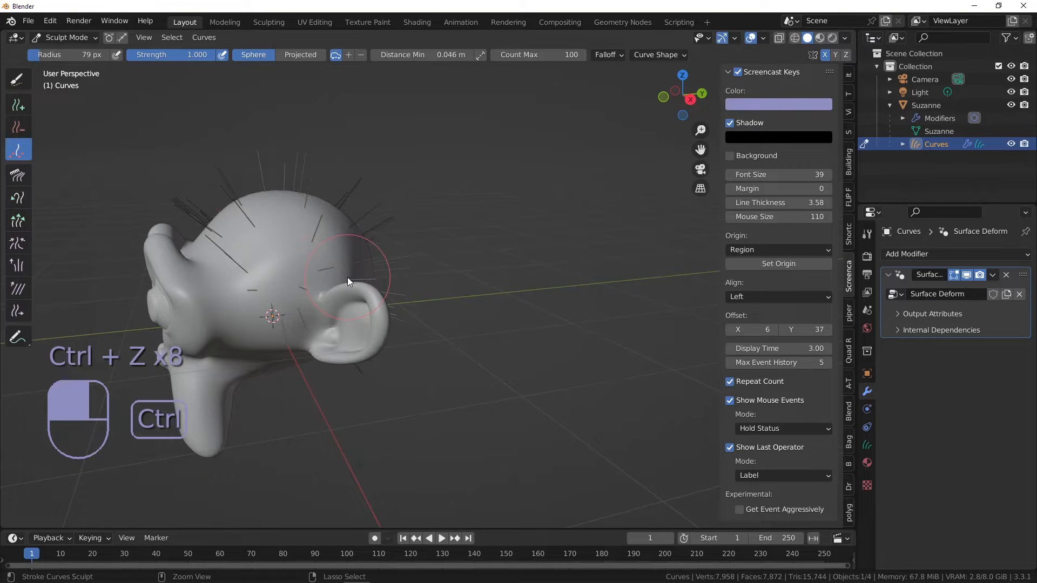
- Fill hair with Density strokes along the sides, behind the ears and down to the nape
scroll(301, 223, "up", 2)
left_click_drag(271, 287, 313, 242)
middle_click_drag(313, 243, 216, 243)
mouse_move(335, 241)
left_mouse_down()
mouse_move(393, 259)
mouse_move(404, 286)
left_mouse_up()
middle_click_drag(432, 281, 400, 292)
mouse_move(400, 293)
left_mouse_down()
mouse_move(474, 345)
mouse_move(486, 367)
left_mouse_up()
middle_click_drag(486, 367, 450, 354)
left_click_drag(465, 360, 495, 354)
middle_click_drag(508, 373, 476, 373)
- Enlarge the Density brush radius to 179 px and fill the back of the head with hair
key("f")
left_click(487, 352)
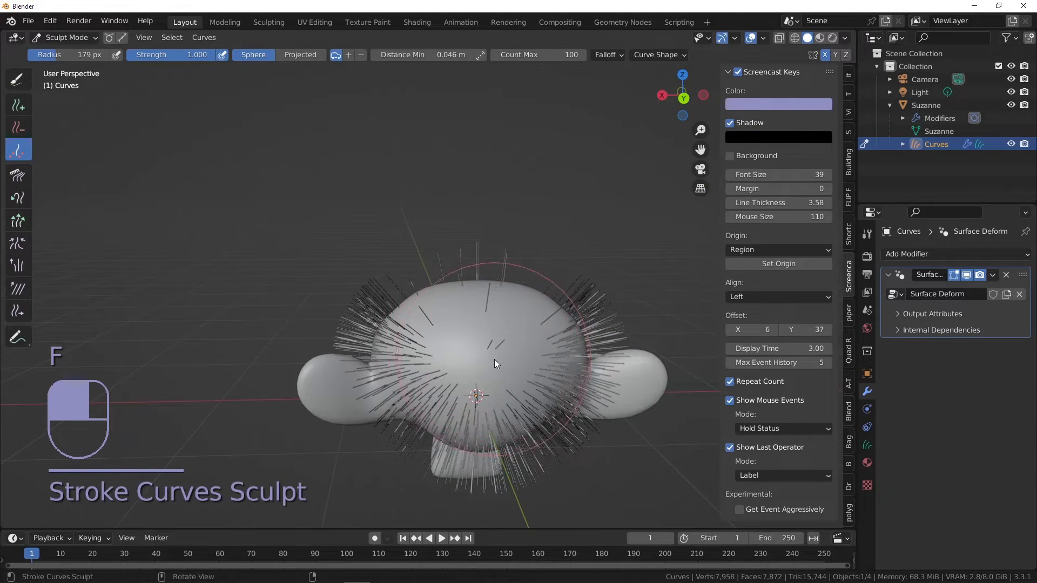
middle_click_drag(491, 354, 502, 340)
- Reduce the Density brush radius to 110 px and fill the remaining sparse areas on the top and front of the scalp
key("f")
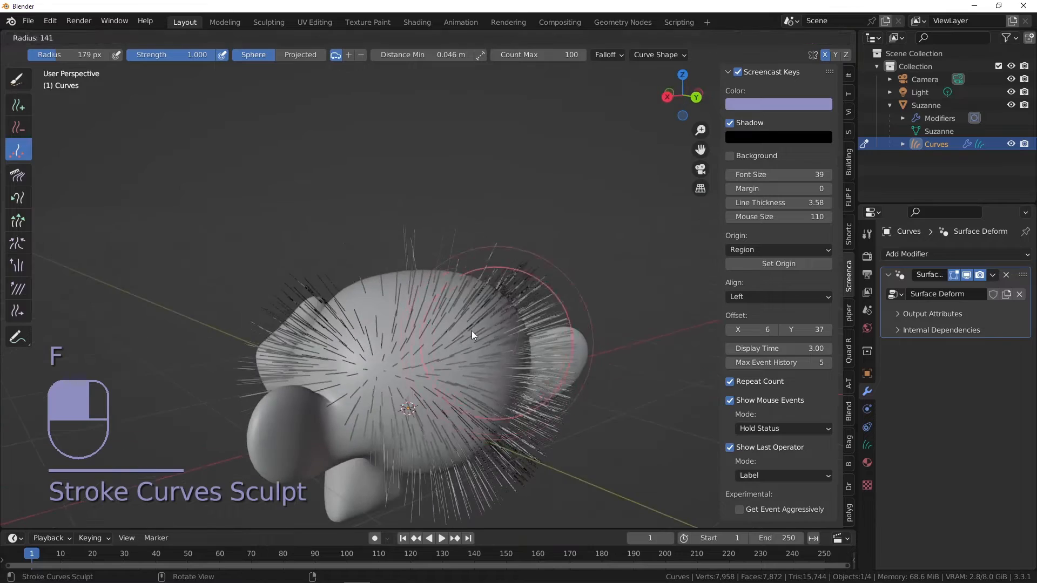
left_click(456, 333)
middle_click_drag(373, 338, 415, 366)
left_click_drag(414, 366, 354, 332)
mouse_move(308, 368)
middle_mouse_down()
mouse_move(348, 343)
mouse_move(332, 283)
mouse_move(387, 307)
middle_mouse_up()
middle_click_drag(266, 235, 351, 293)
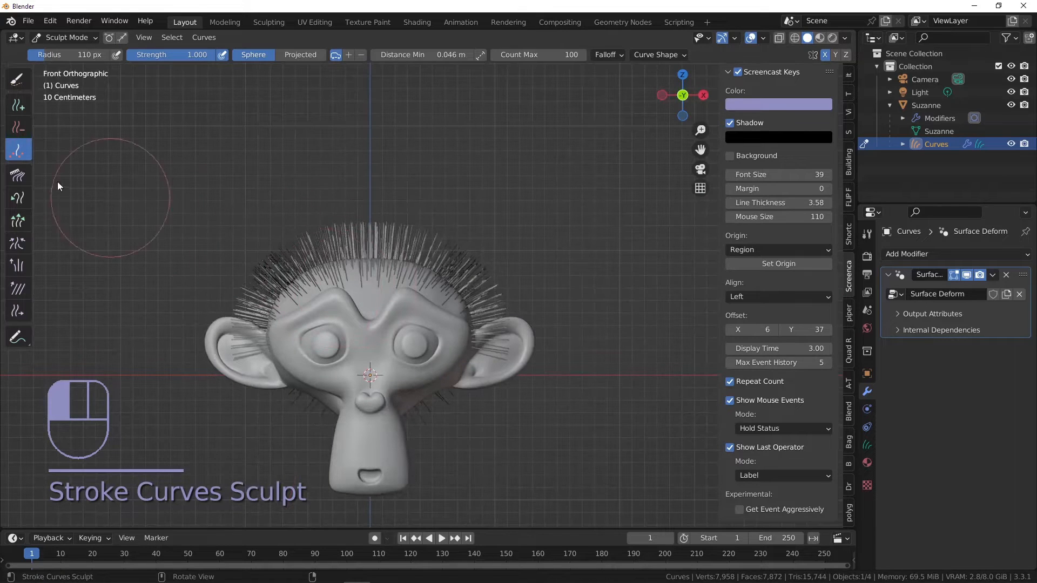
- Select the Comb brush and comb the hair over the top of the head from the front and side views
left_click(27, 174)
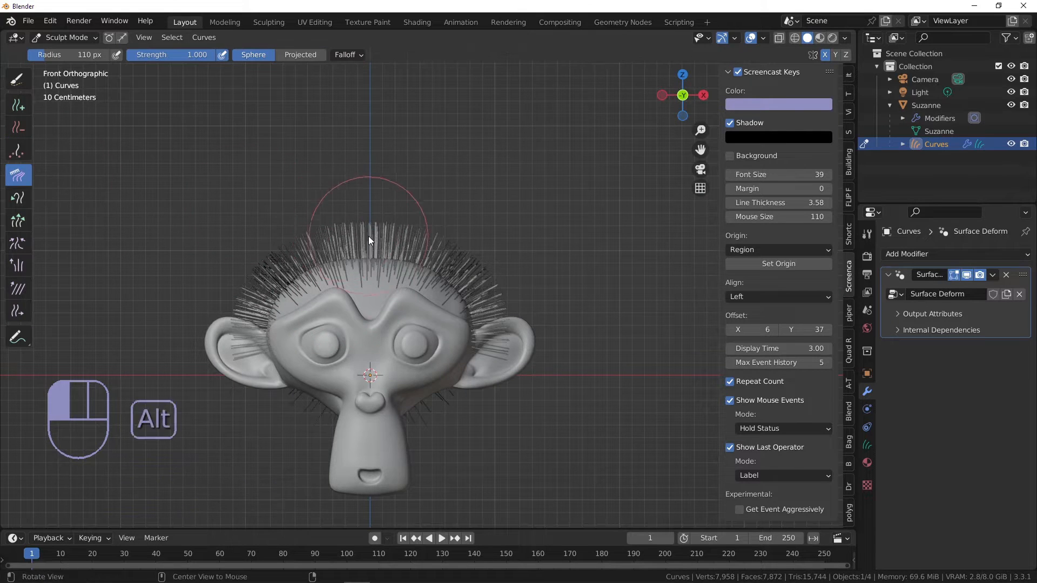
middle_click_drag(348, 235, 349, 239, "alt")
mouse_move(286, 281)
left_mouse_down()
mouse_move(287, 218)
mouse_move(251, 232)
mouse_move(319, 240)
left_mouse_up()
left_click_drag(444, 266, 333, 180)
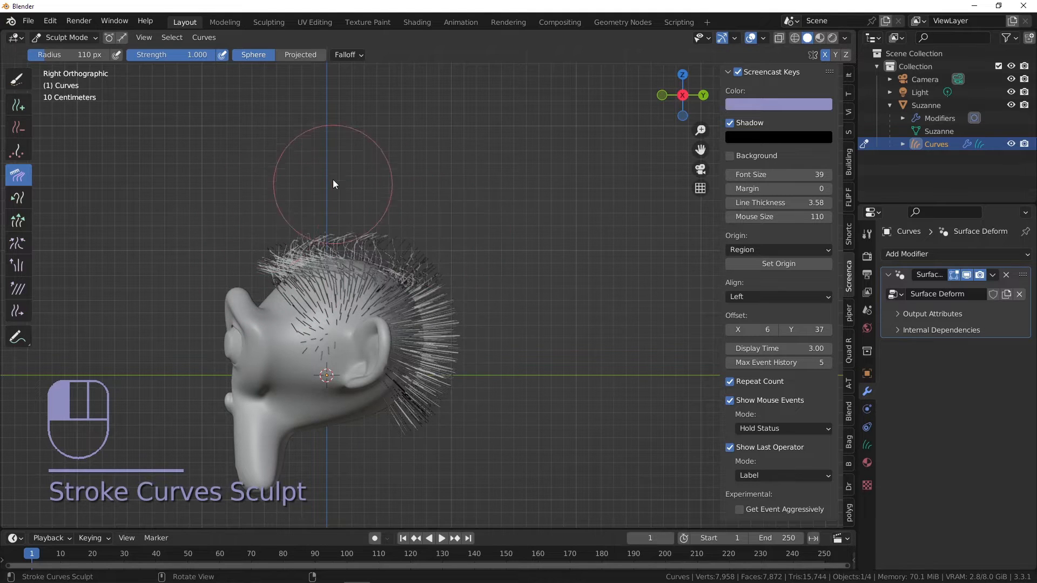
middle_click_drag(374, 240, 329, 192, "shift")
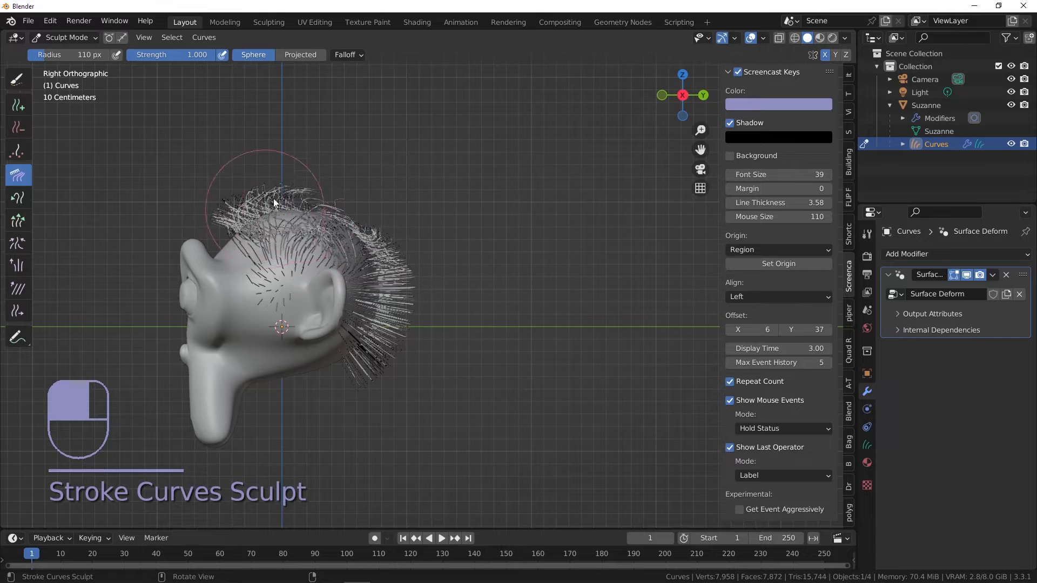
- Undo the last five comb strokes on the hair in the side view
key("ctrl+z")
key("ctrl+z")
key("ctrl+z")
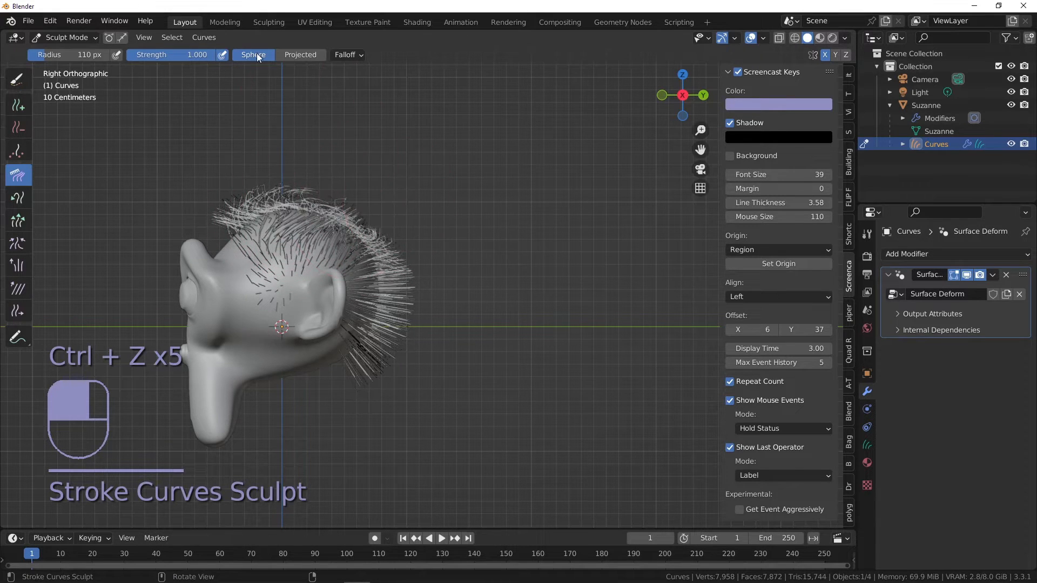
- Set the Comb brush falloff to Projected and comb the hair backwards over the crown and down to the nape in side view
left_click(290, 56)
left_click_drag(243, 184, 285, 208)
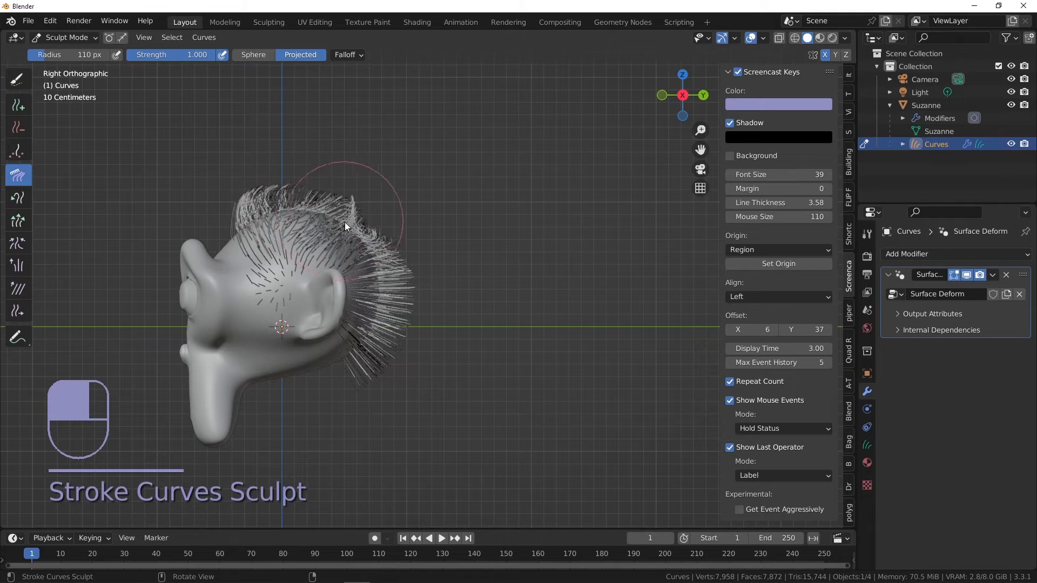
mouse_move(412, 234)
left_mouse_down()
mouse_move(442, 264)
mouse_move(410, 387)
mouse_move(394, 307)
mouse_move(368, 264)
left_mouse_up()
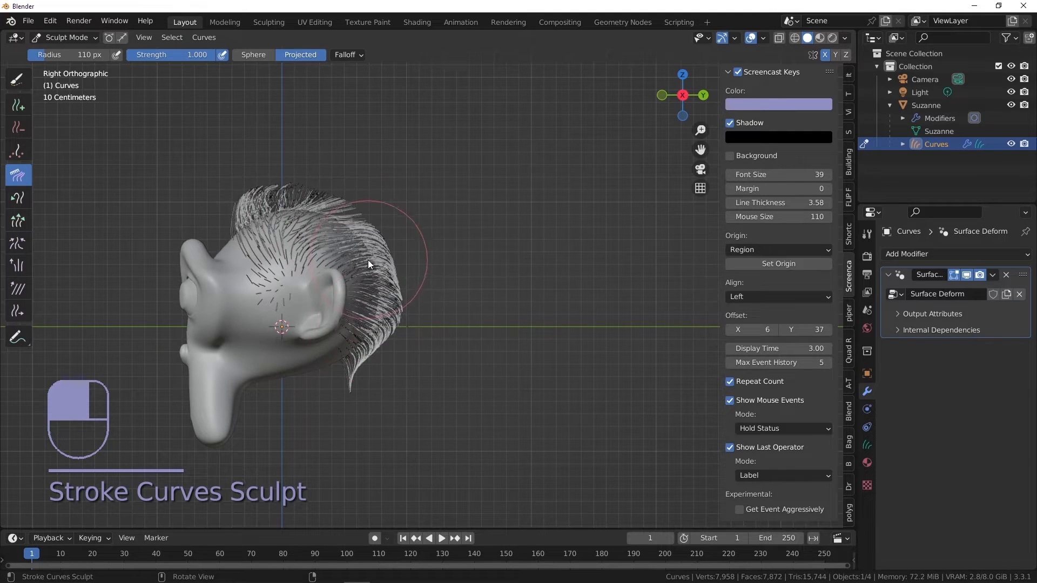
mouse_move(297, 218)
left_mouse_down()
mouse_move(372, 238)
mouse_move(377, 258)
mouse_move(373, 217)
mouse_move(356, 233)
mouse_move(392, 248)
mouse_move(398, 313)
left_mouse_up()
- Set the Comb brush strength to 0.497 and comb the side hair down against the head in front view
middle_click_drag(351, 287, 394, 281, "alt")
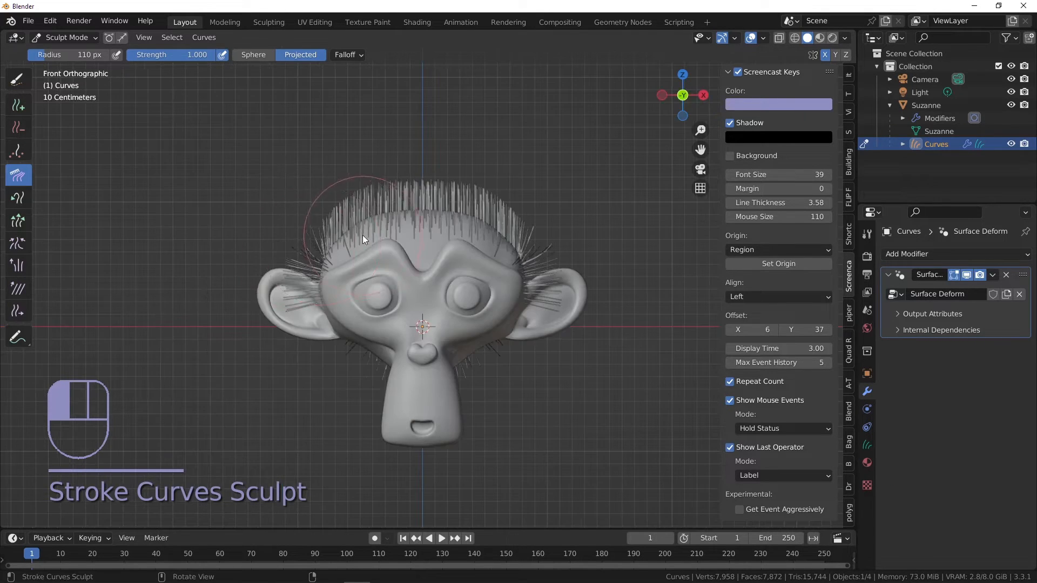
mouse_move(290, 243)
left_mouse_down()
mouse_move(281, 216)
mouse_move(302, 178)
mouse_move(207, 70)
mouse_move(171, 55)
left_mouse_up()
mouse_move(558, 269)
left_mouse_down()
mouse_move(549, 227)
mouse_move(490, 165)
mouse_move(430, 135)
mouse_move(380, 190)
mouse_move(417, 184)
mouse_move(349, 289)
mouse_move(336, 361)
mouse_move(387, 330)
left_mouse_up()
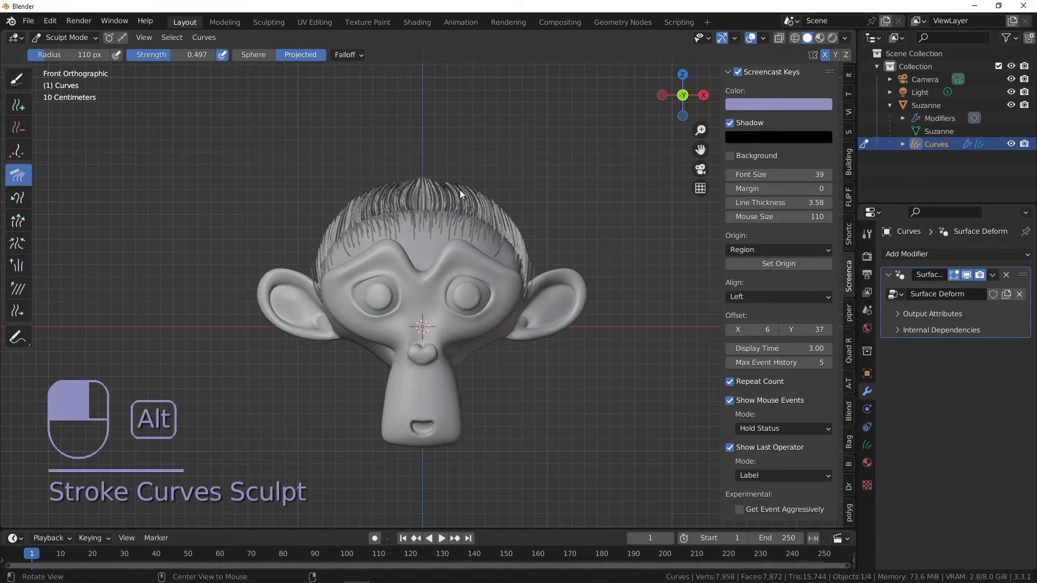
- Comb the hair on the top of the head and down the back from the left and top views
left_click_drag(454, 204, 590, 190, "alt")
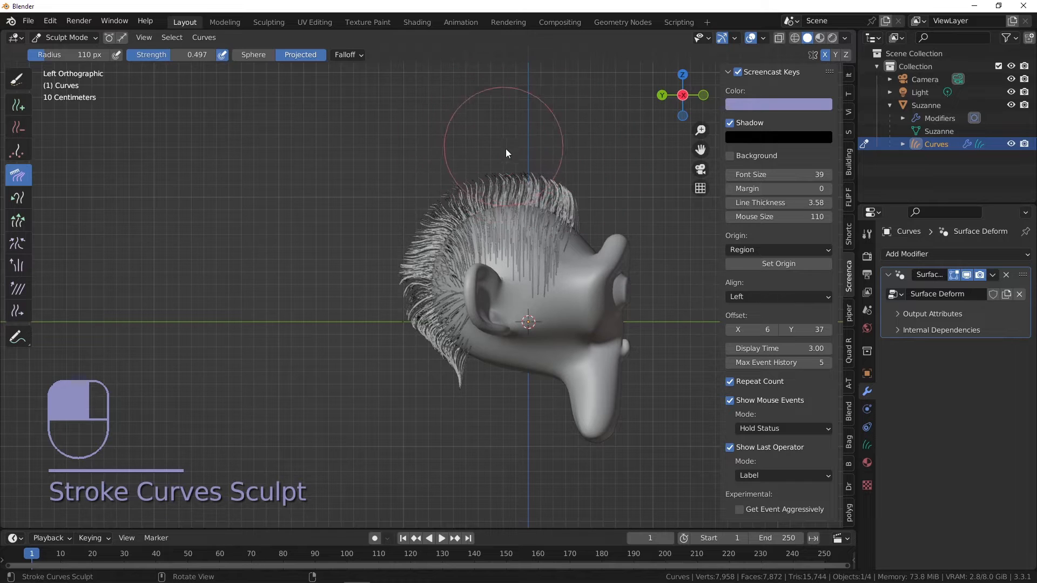
key("KP_7")
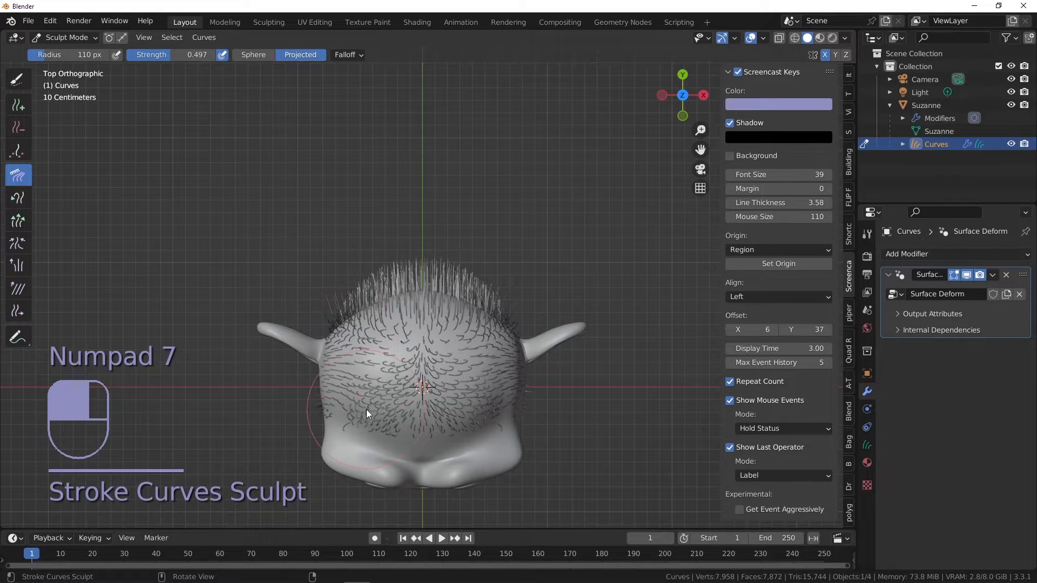
mouse_move(367, 414)
left_mouse_down()
mouse_move(359, 394)
mouse_move(370, 294)
mouse_move(399, 239)
mouse_move(359, 282)
mouse_move(391, 284)
left_mouse_up()
mouse_move(391, 284)
left_mouse_down("alt")
mouse_move(405, 262)
mouse_move(398, 232)
left_mouse_up("alt")
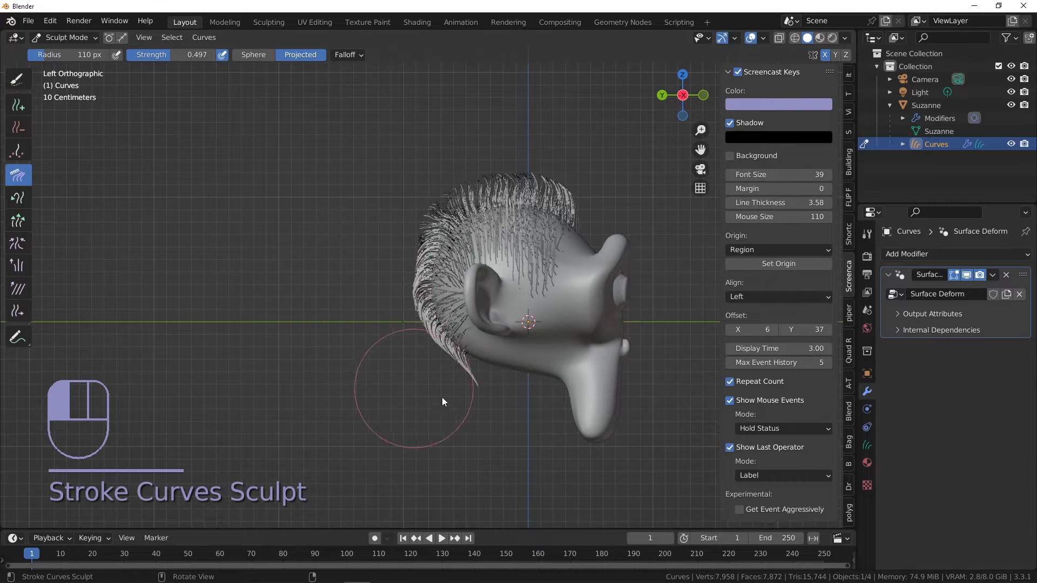
mouse_move(431, 302)
left_mouse_down()
mouse_move(412, 282)
mouse_move(409, 254)
left_mouse_up()
scroll(516, 236, "down", 1, "alt")
- Turn off X symmetry and comb the top hair sideways in front view, sweeping it into a tip on one side
middle_click_drag(517, 235, 470, 229, "alt")
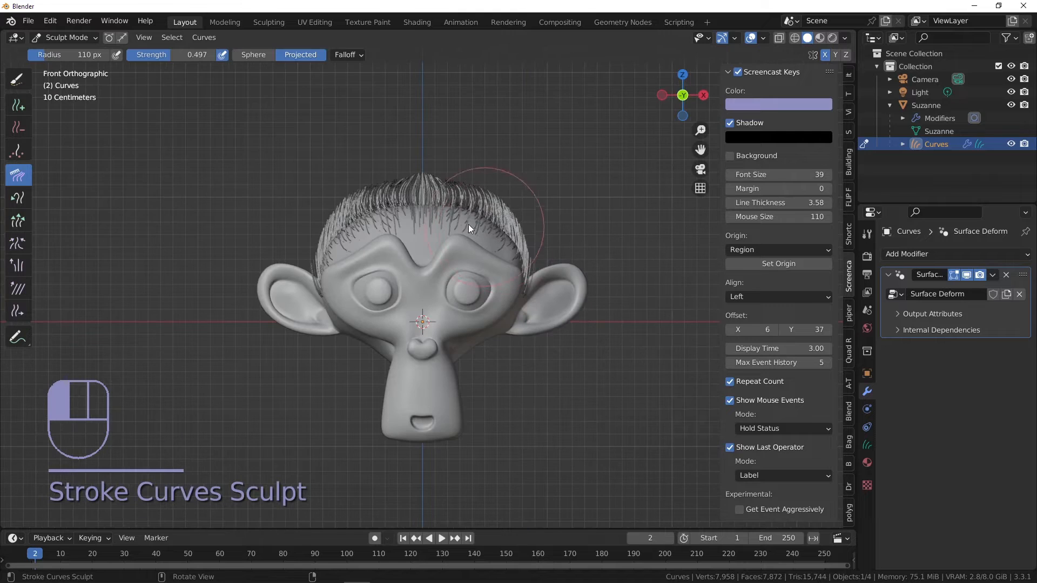
mouse_move(468, 226)
left_mouse_down()
mouse_move(373, 192)
mouse_move(389, 199)
mouse_move(414, 185)
mouse_move(396, 187)
left_mouse_up()
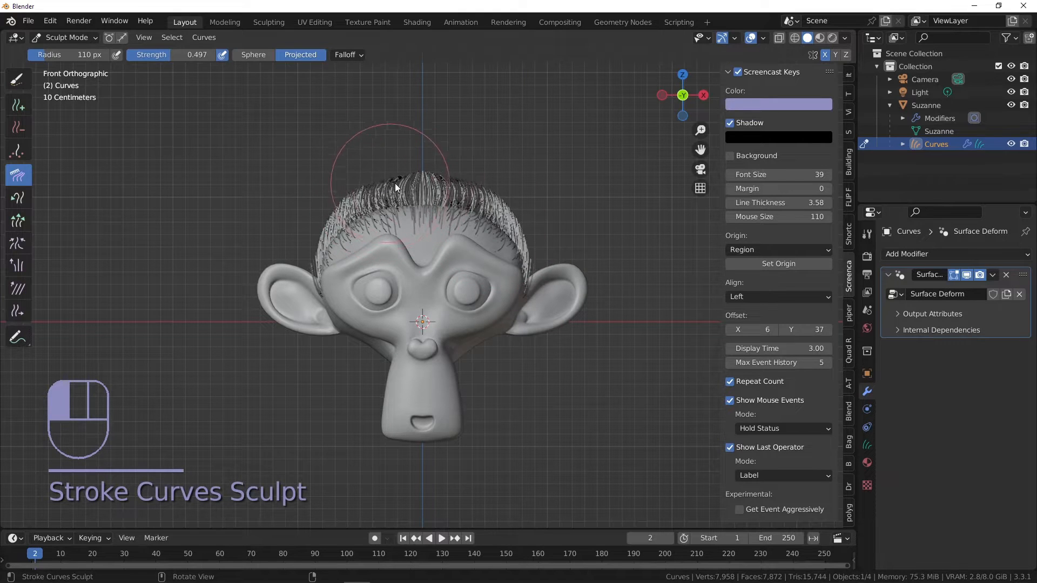
key("ctrl+z")
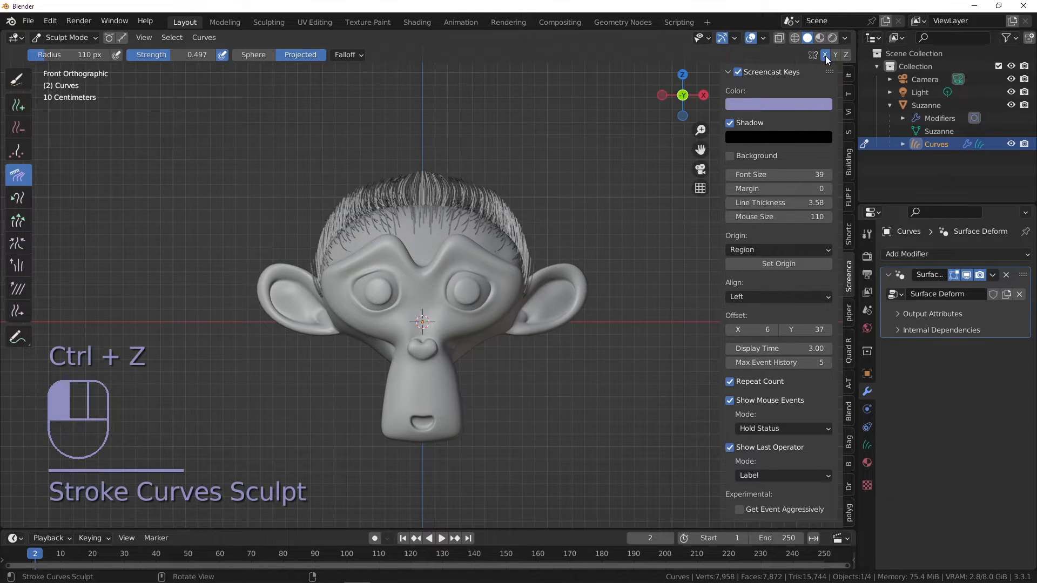
left_click(826, 57)
mouse_move(385, 182)
left_mouse_down()
mouse_move(435, 176)
mouse_move(334, 176)
mouse_move(377, 185)
mouse_move(359, 202)
mouse_move(421, 173)
mouse_move(518, 167)
mouse_move(456, 184)
mouse_move(495, 192)
mouse_move(516, 212)
mouse_move(387, 199)
mouse_move(469, 189)
mouse_move(368, 161)
mouse_move(465, 157)
mouse_move(388, 189)
mouse_move(401, 187)
left_mouse_up()
scroll(427, 182, "up", 2)
middle_click_drag(436, 178, 403, 164, "shift")
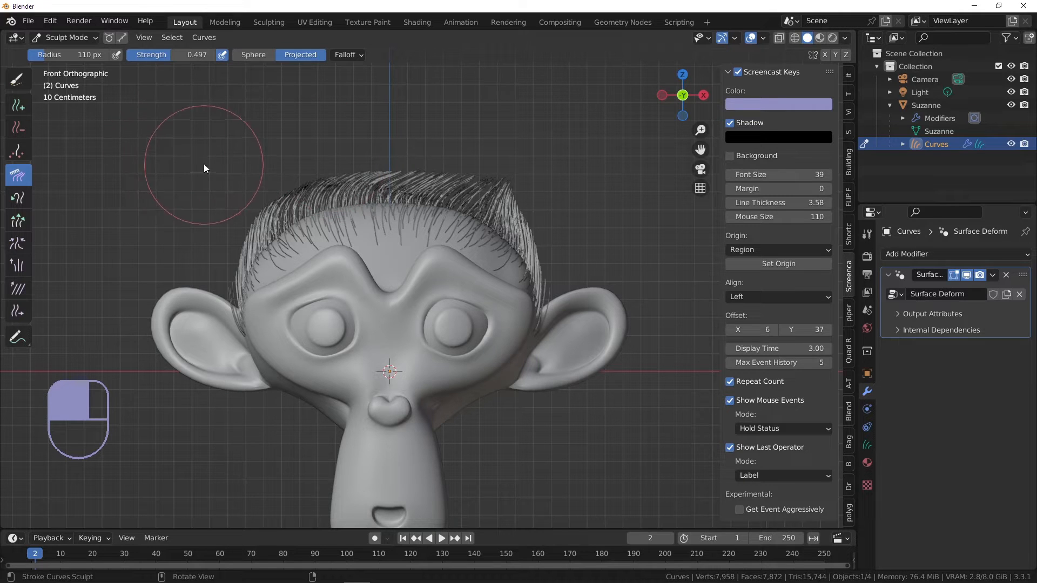
- Select the Snake Hook brush, set its radius to 74 px and pull the hair outward at the side of the head
left_click(18, 200)
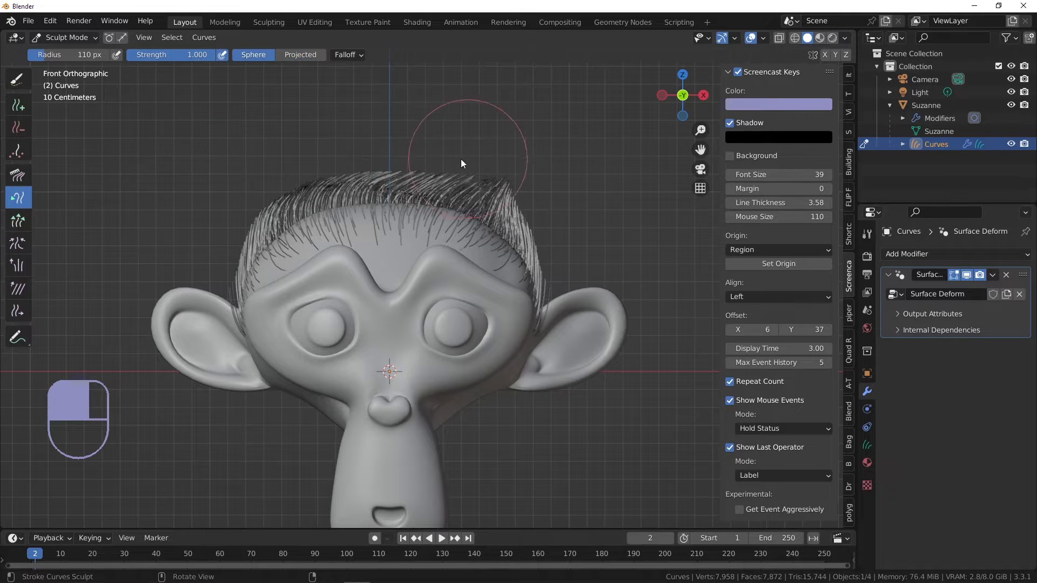
key("f")
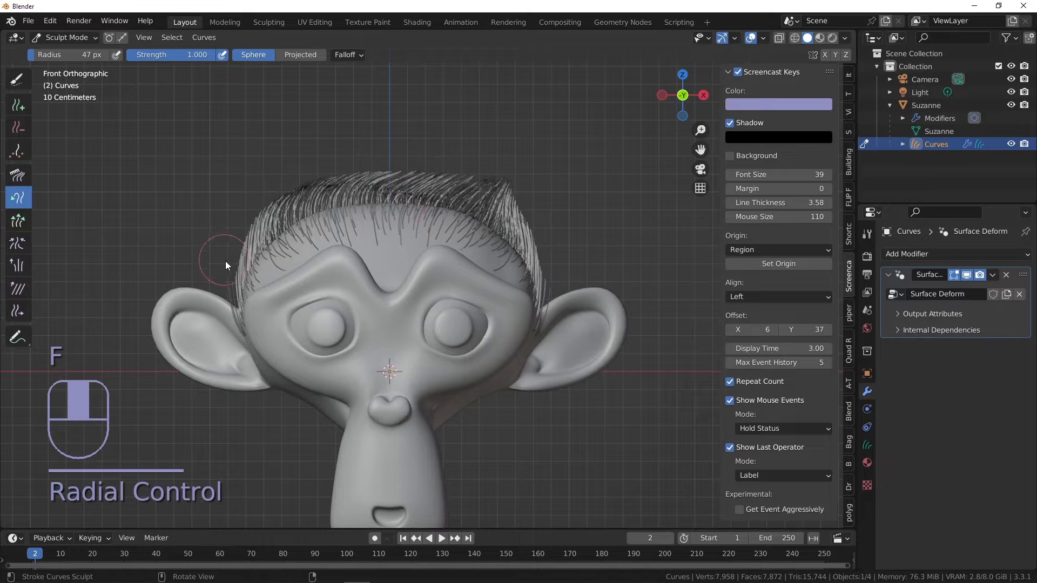
key("f")
left_click(266, 195)
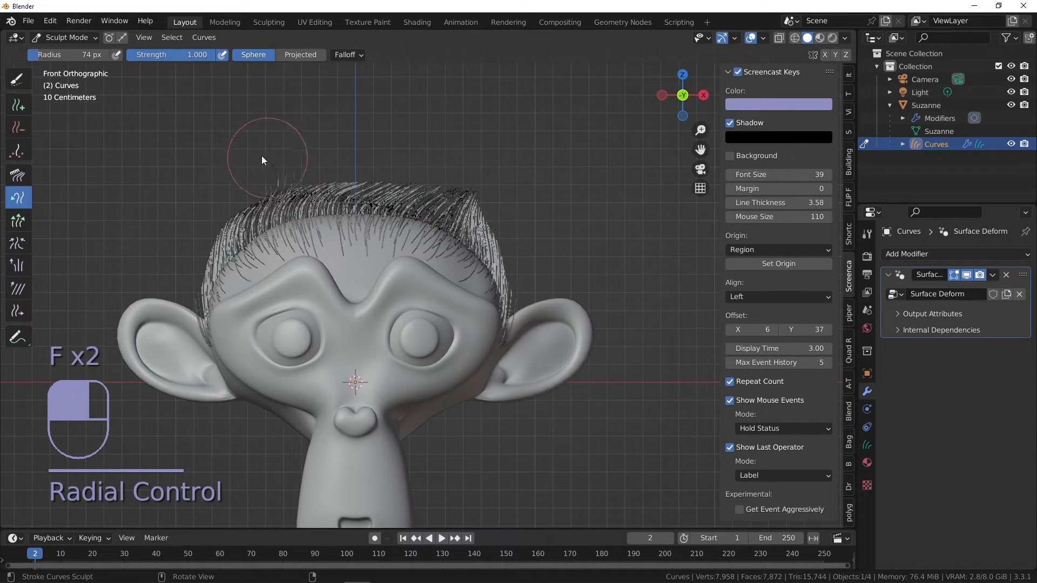
key("ctrl+z")
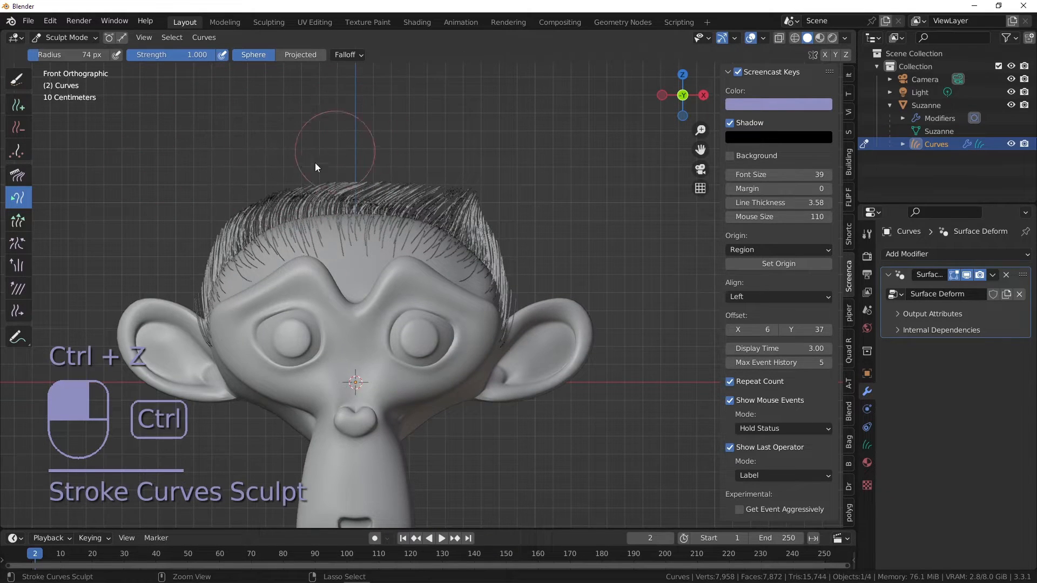
scroll(200, 268, "up", 1)
mouse_move(202, 268)
left_mouse_down()
mouse_move(215, 234)
mouse_move(192, 313)
mouse_move(190, 304)
left_mouse_up()
- Try the Snake Hook brush on the swept tip, undo that stroke and pull lightly at the hair on top of the head
middle_click_drag(432, 214, 320, 210, "shift")
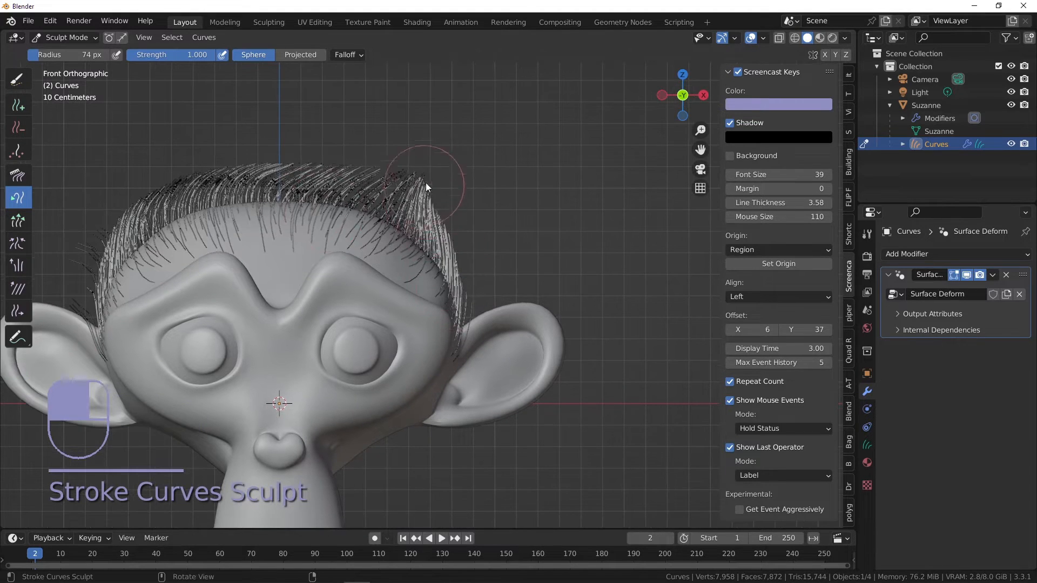
scroll(423, 204, "down", 4)
key("ctrl+z")
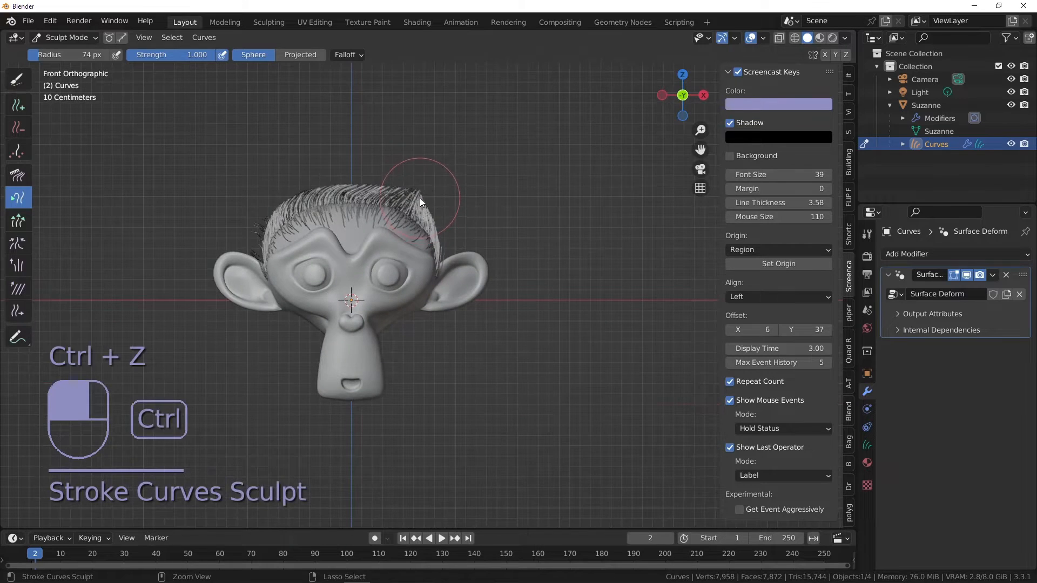
scroll(420, 199, "up", 5)
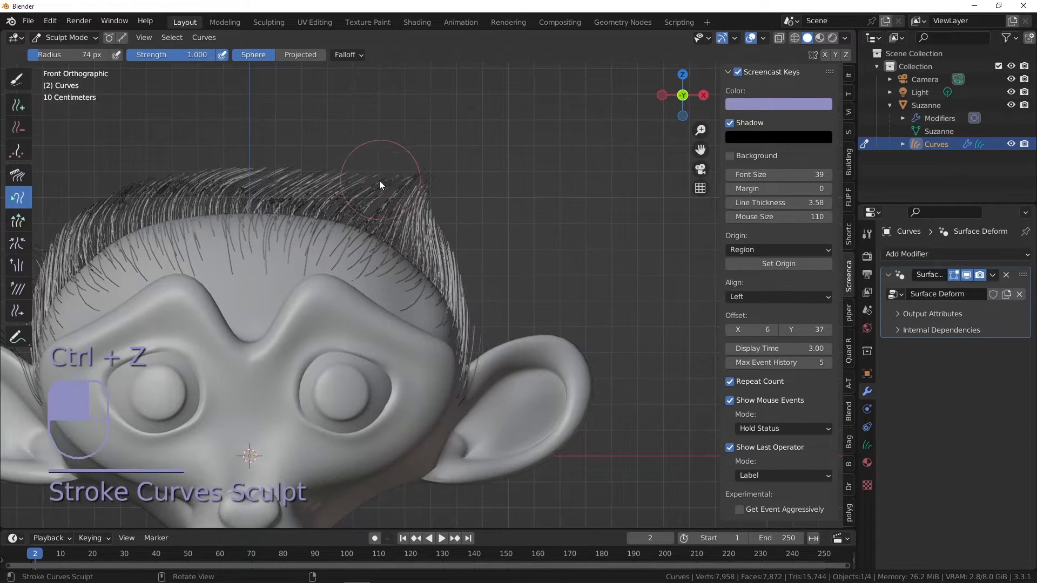
scroll(373, 187, "down", 4)
scroll(348, 182, "up", 3)
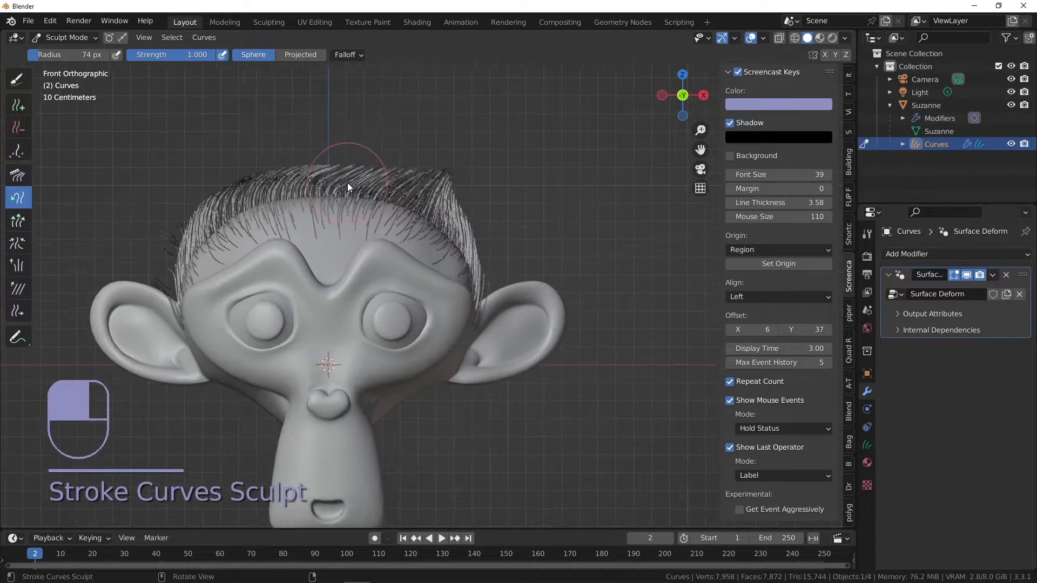
left_click_drag(318, 174, 293, 173)
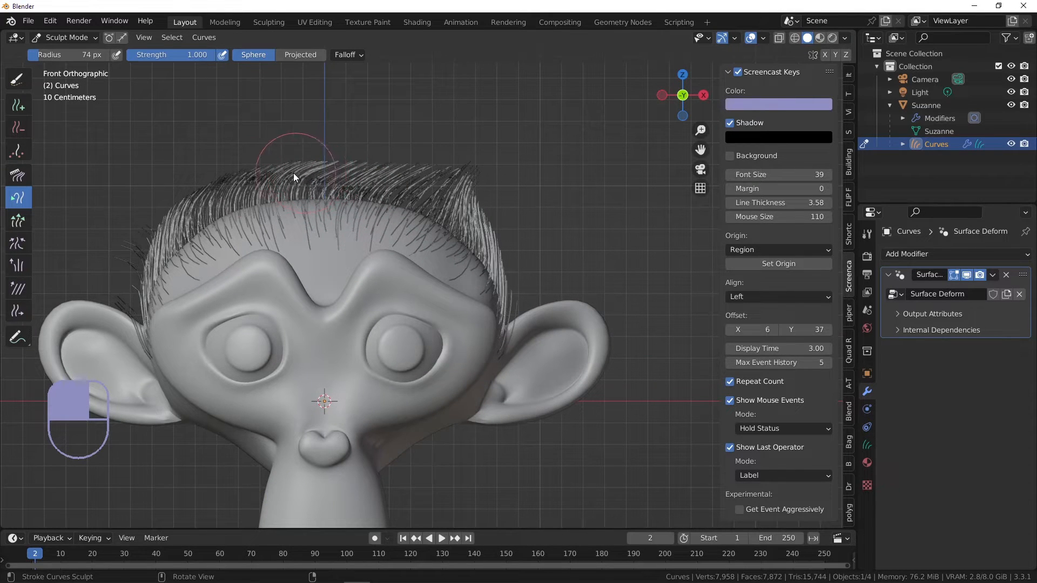
- Select the Pinch brush, set its radius to 120 px and pinch the swept hair tip together
left_click(20, 223)
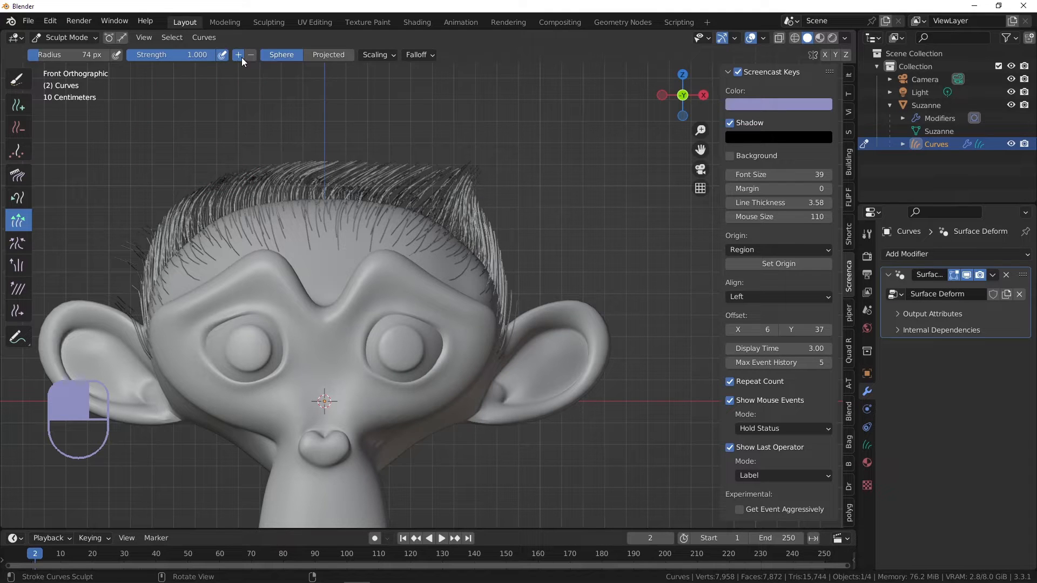
left_click(18, 243)
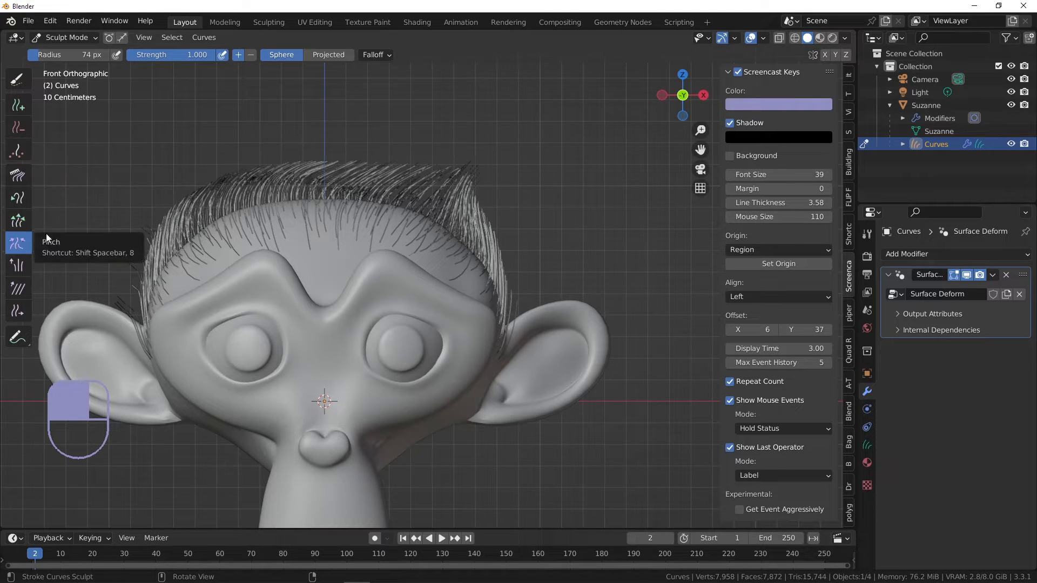
scroll(464, 174, "up", 3)
key("f")
left_click(473, 177)
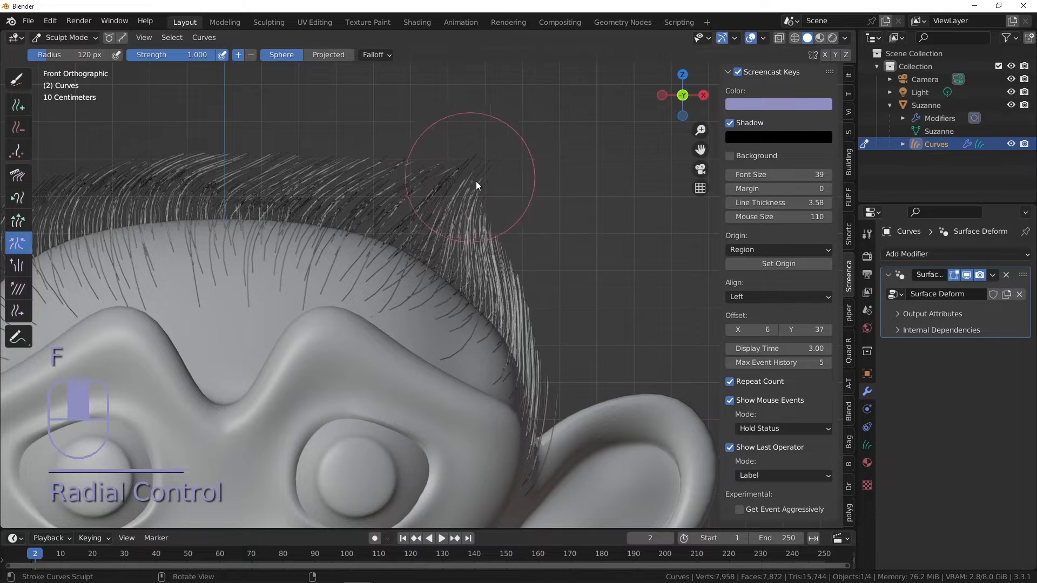
left_click_drag(476, 181, 459, 183)
mouse_move(459, 183)
left_mouse_down()
mouse_move(407, 167)
mouse_move(437, 183)
mouse_move(459, 182)
mouse_move(452, 174)
mouse_move(426, 187)
mouse_move(467, 202)
mouse_move(454, 173)
mouse_move(465, 167)
mouse_move(494, 192)
mouse_move(354, 83)
mouse_move(349, 62)
left_mouse_up()
- Set the Pinch brush falloff to Projected, pinch the hair around the swept tip and undo the last four strokes
left_click(345, 53)
mouse_move(416, 151)
left_mouse_down()
mouse_move(474, 180)
mouse_move(401, 171)
mouse_move(452, 195)
mouse_move(466, 186)
left_mouse_up()
key("ctrl+z")
key("ctrl+z")
key("ctrl+z")
key("ctrl+z")
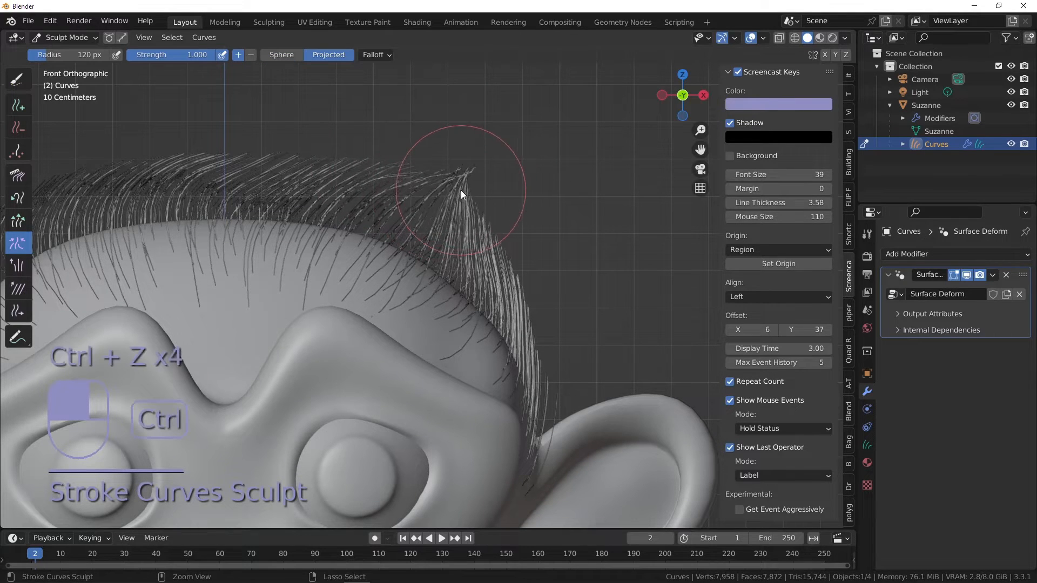
- Reduce the Pinch brush radius to 53 px and pinch the hair from the unswept side across the top of the head
scroll(173, 177, "down", 1)
middle_click_drag(174, 177, 433, 150, "shift")
key("f")
left_click(320, 161)
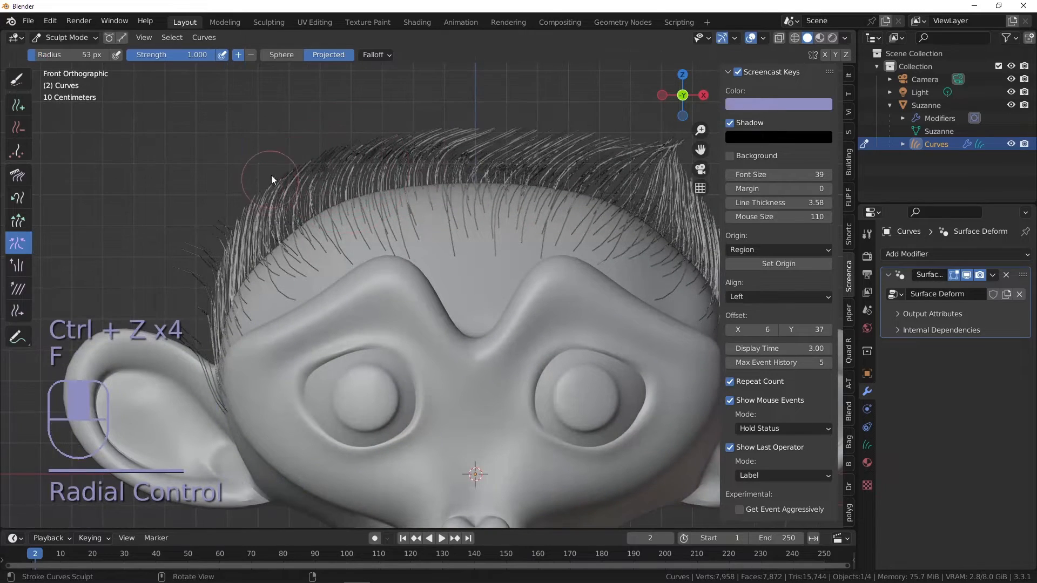
mouse_move(271, 175)
left_mouse_down()
mouse_move(354, 140)
mouse_move(358, 125)
mouse_move(417, 139)
left_mouse_up()
- Enlarge the Pinch brush radius to 125 px, pinch the top hair from angled side views and undo the last stroke
mouse_move(427, 137)
middle_mouse_down()
mouse_move(466, 128)
mouse_move(464, 151)
middle_mouse_up()
key("f")
left_click(299, 145)
left_click_drag(298, 146, 298, 144)
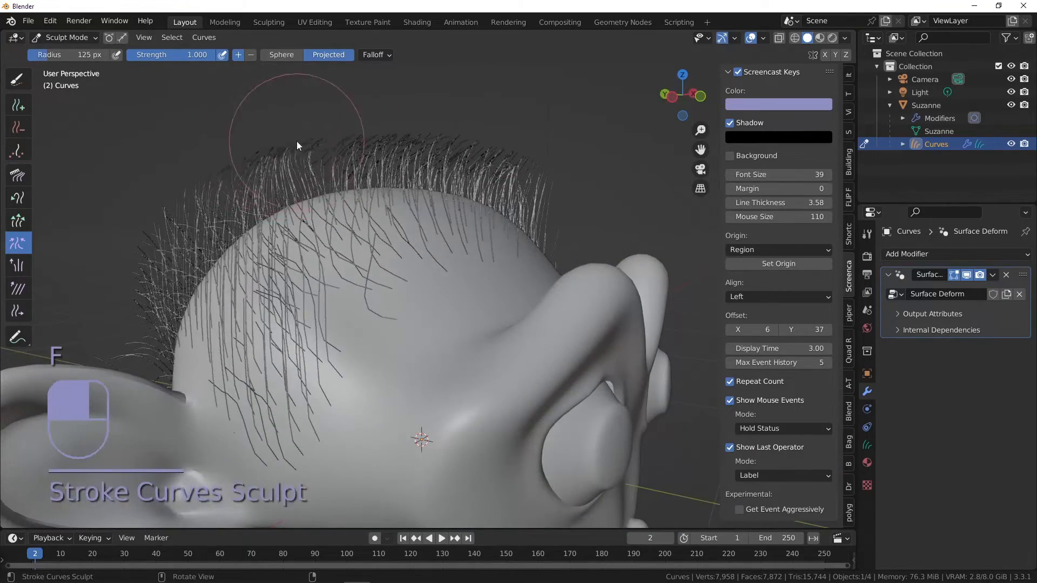
mouse_move(296, 141)
middle_mouse_down()
mouse_move(343, 108)
mouse_move(264, 137)
middle_mouse_up()
mouse_move(264, 137)
left_mouse_down()
mouse_move(327, 138)
mouse_move(332, 128)
left_mouse_up()
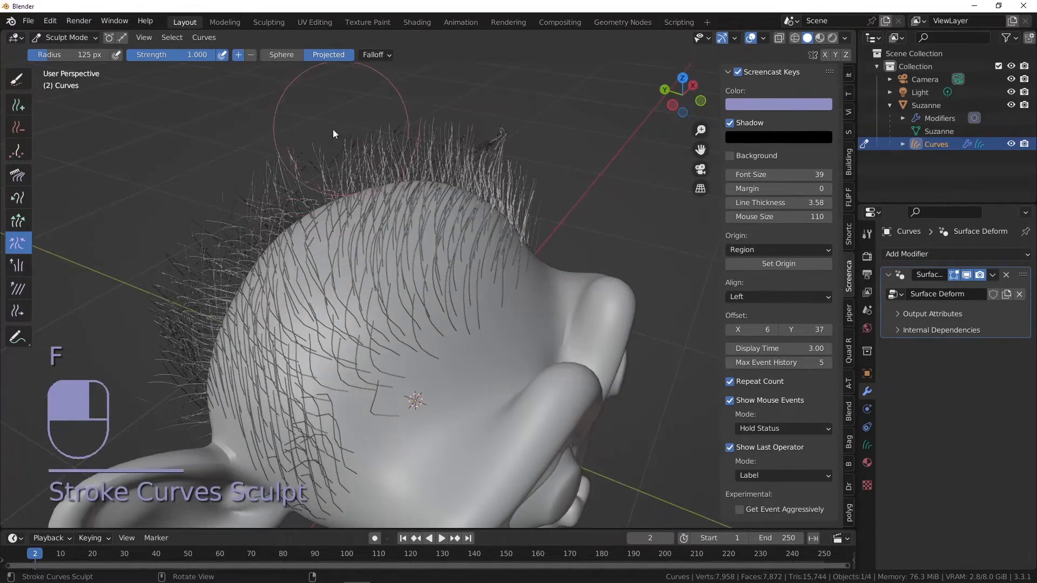
mouse_move(333, 129)
middle_mouse_down()
mouse_move(342, 117)
mouse_move(578, 214)
mouse_move(516, 198)
middle_mouse_up()
key("ctrl+z")
- Set the Pinch brush radius to 80 px and pinch the hair strands together with short strokes
key("f")
left_click(514, 197)
left_click_drag(530, 206, 516, 211)
mouse_move(516, 212)
middle_mouse_down()
mouse_move(559, 233)
mouse_move(543, 227)
middle_mouse_up()
middle_click_drag(543, 227, 646, 229, "shift")
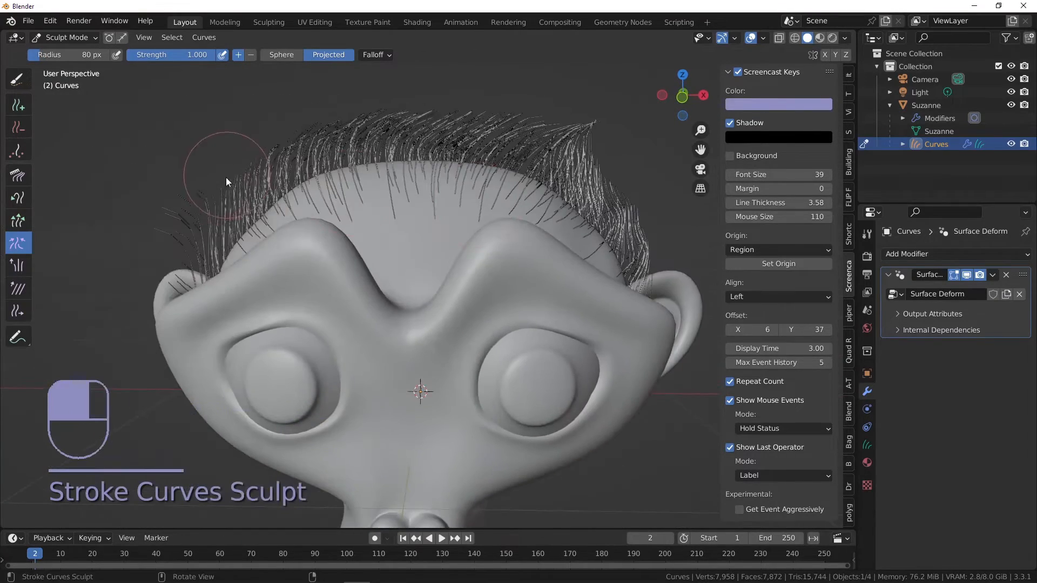
middle_click_drag(245, 170, 128, 208)
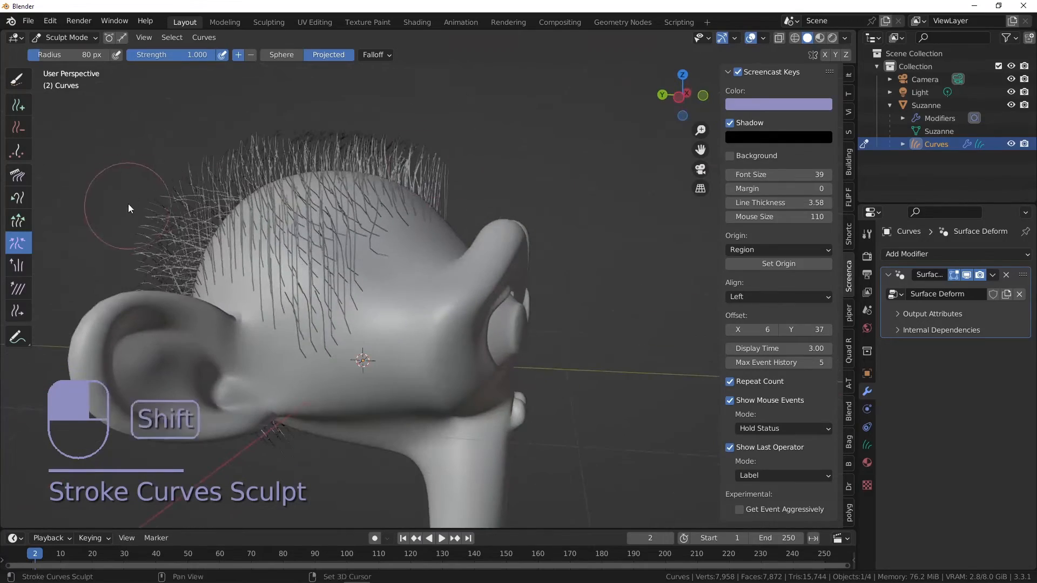
- Select the Comb brush, enlarge its radius to 186 px and comb the hair across the back of the head in back view
left_click(18, 175)
mouse_move(81, 172)
middle_mouse_down("alt")
mouse_move(159, 170)
mouse_move(180, 132)
middle_mouse_up("alt")
key("f")
left_click(134, 178)
middle_click_drag(148, 176, 270, 179, "alt")
key("f")
left_click(474, 216)
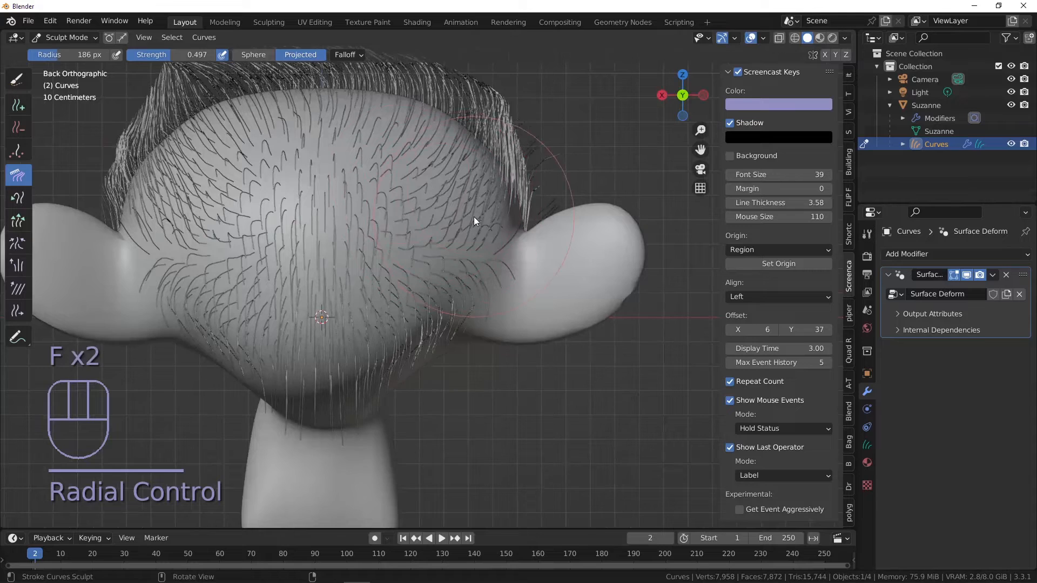
scroll(382, 216, "down", 2)
mouse_move(232, 249)
left_mouse_down()
mouse_move(249, 277)
mouse_move(281, 250)
mouse_move(265, 258)
mouse_move(347, 230)
mouse_move(390, 252)
mouse_move(390, 271)
left_mouse_up()
- Undo the last three comb strokes on the back of the head
key("ctrl+z")
key("ctrl+z")
key("ctrl+z")
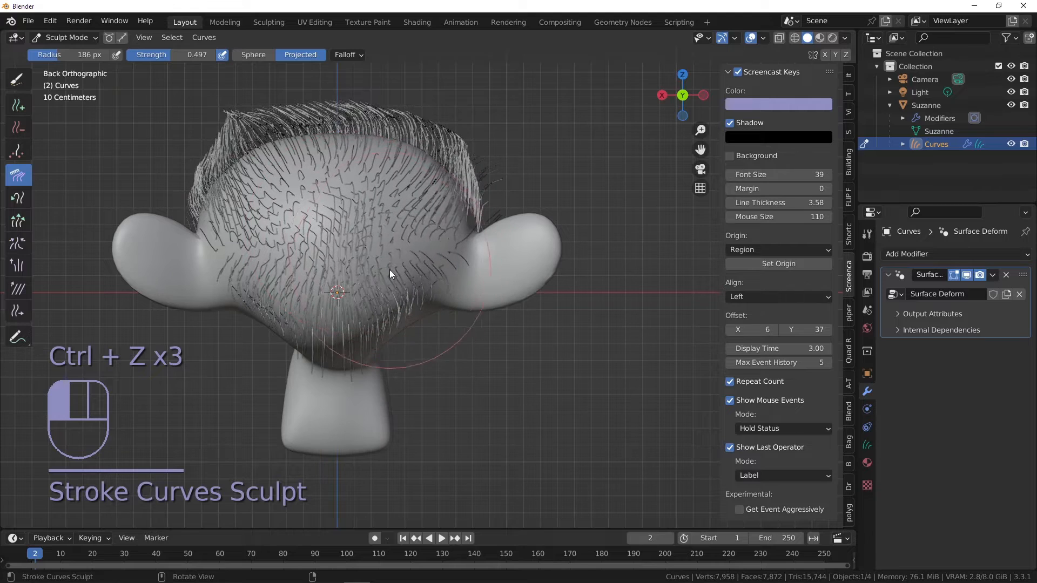
- Undo two more sculpt strokes on the back of the head and return to the front view
key("ctrl+z")
key("ctrl+z")
mouse_move(370, 207)
middle_mouse_down()
mouse_move(496, 209)
mouse_move(468, 187)
middle_mouse_up()
- Switch the hair curves from Sculpt Mode to Object Mode and deselect everything
left_click(65, 37)
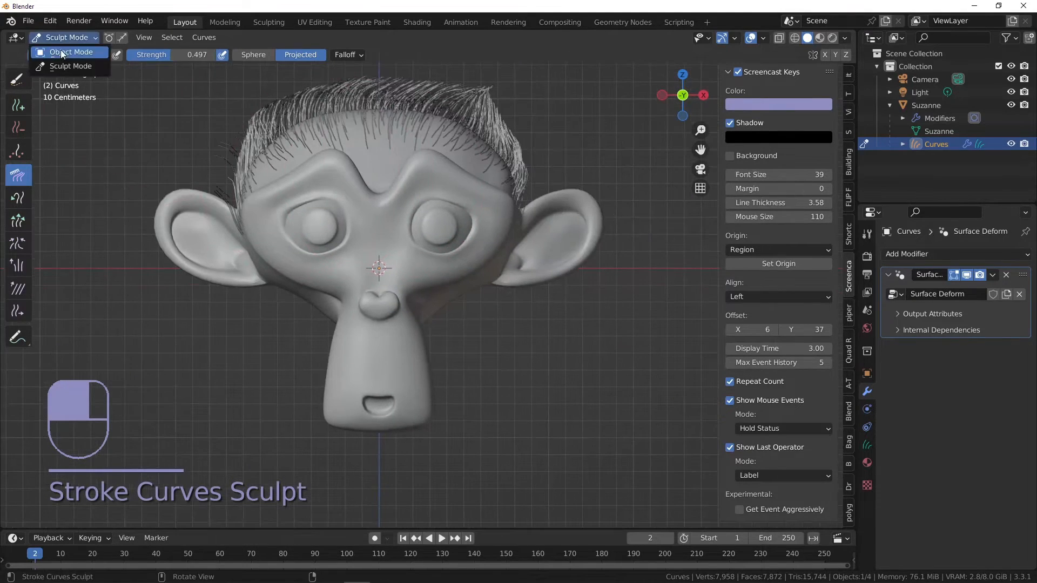
left_click(61, 50)
middle_click_drag(334, 136, 294, 182, "shift")
left_click(463, 127)
scroll(321, 138, "down", 1)
middle_click_drag(486, 145, 543, 181, "shift")
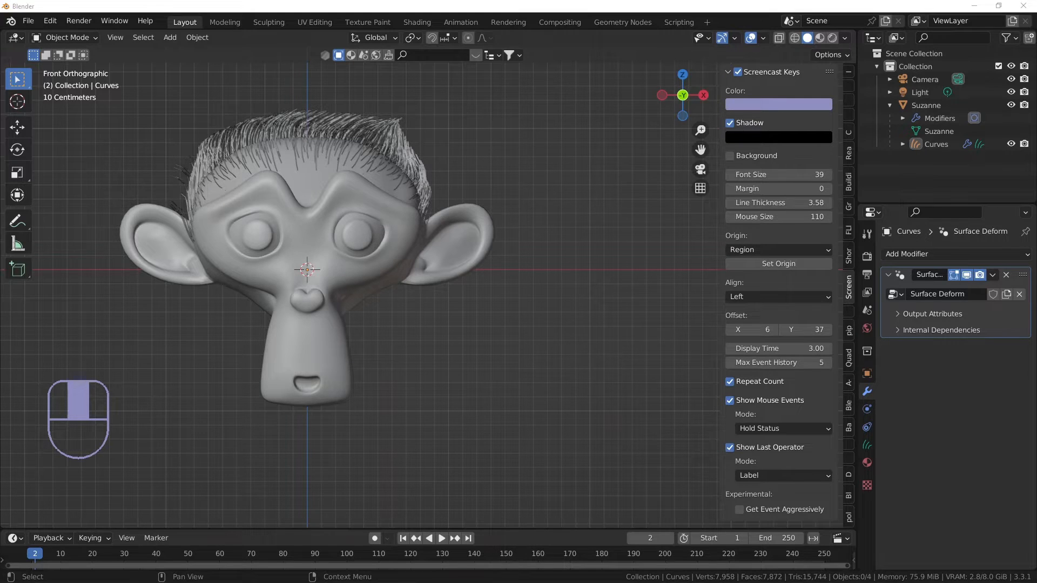
- Switch to the image viewer to look at the reference render New Hair System thumbnail.png and close it
key("alt+Tab")
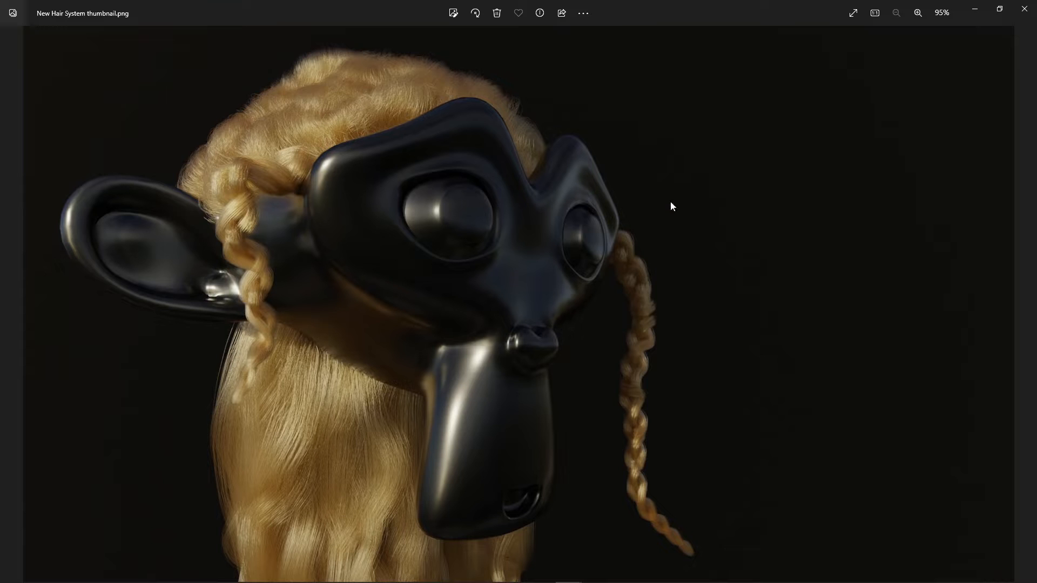
left_click(1025, 9)
scroll(196, 110, "up", 1)
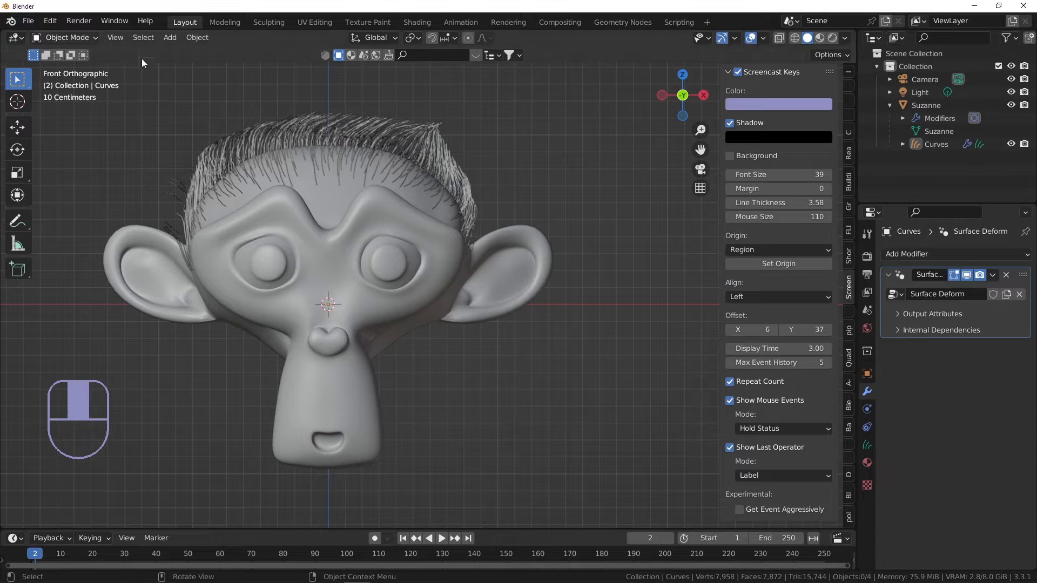
- Split the 3D viewport side by side, turn the new area into a Geometry Node Editor and deselect the Surface Deform nodes
left_click_drag(852, 32, 470, 81)
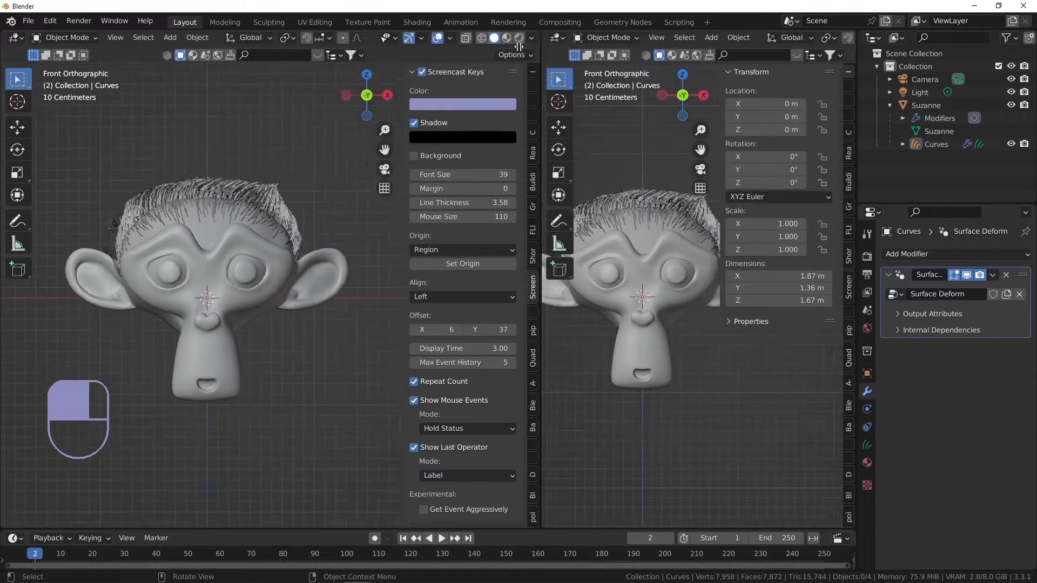
left_click(485, 38)
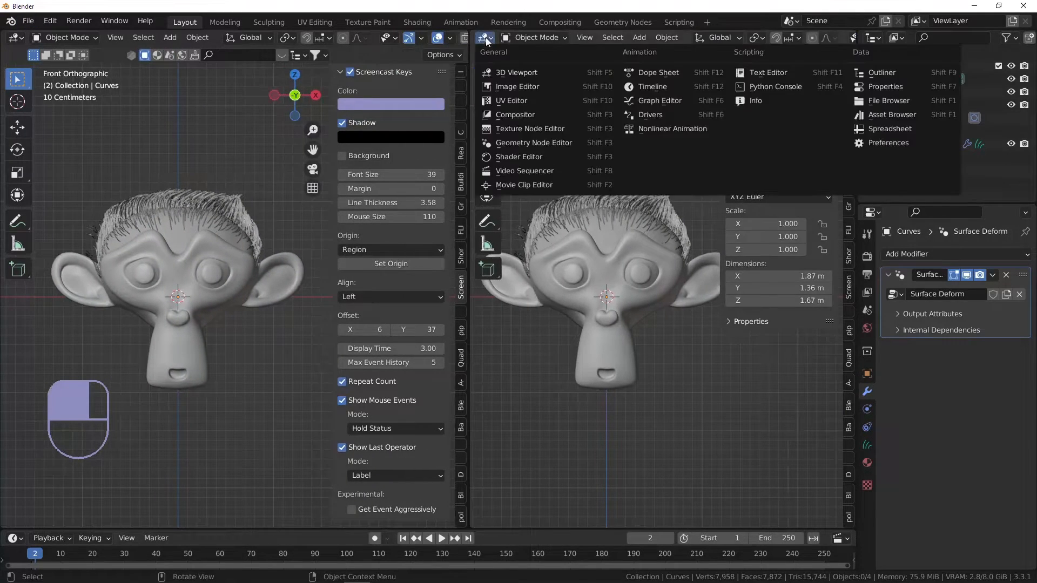
left_click(527, 142)
middle_click_drag(561, 291, 578, 264)
scroll(581, 280, "up", 3)
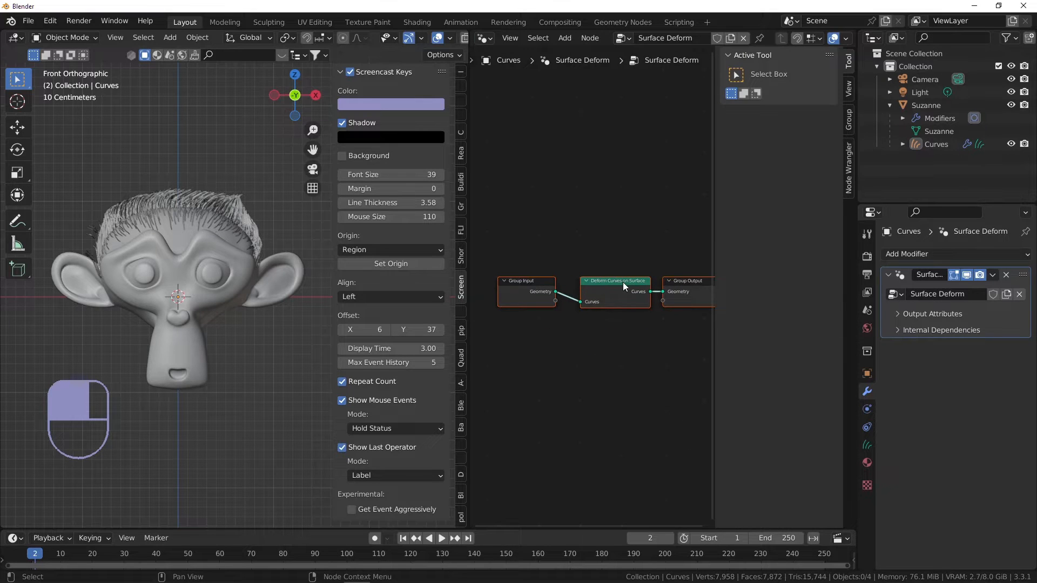
key("Home")
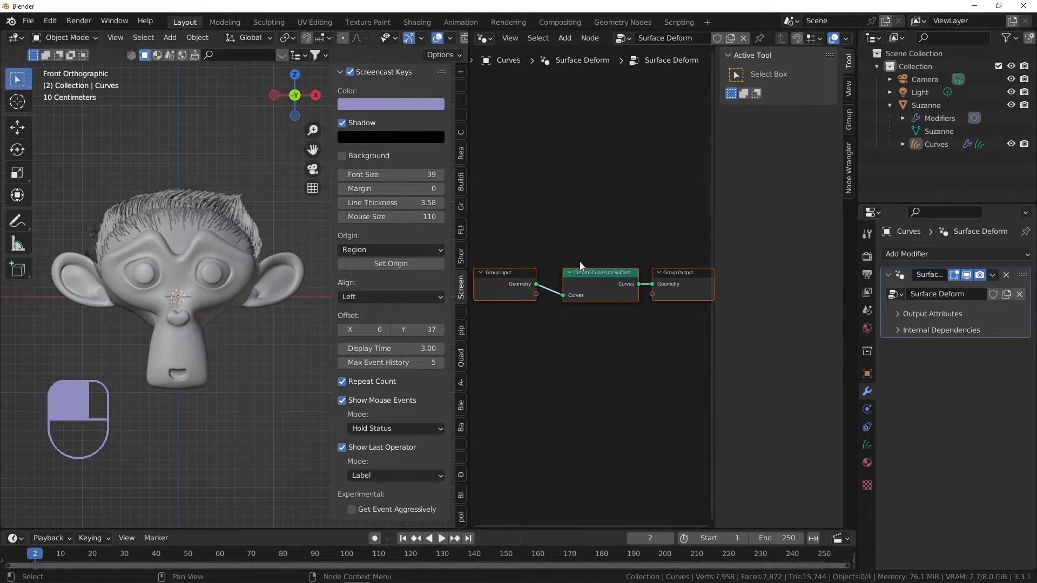
left_click(579, 262)
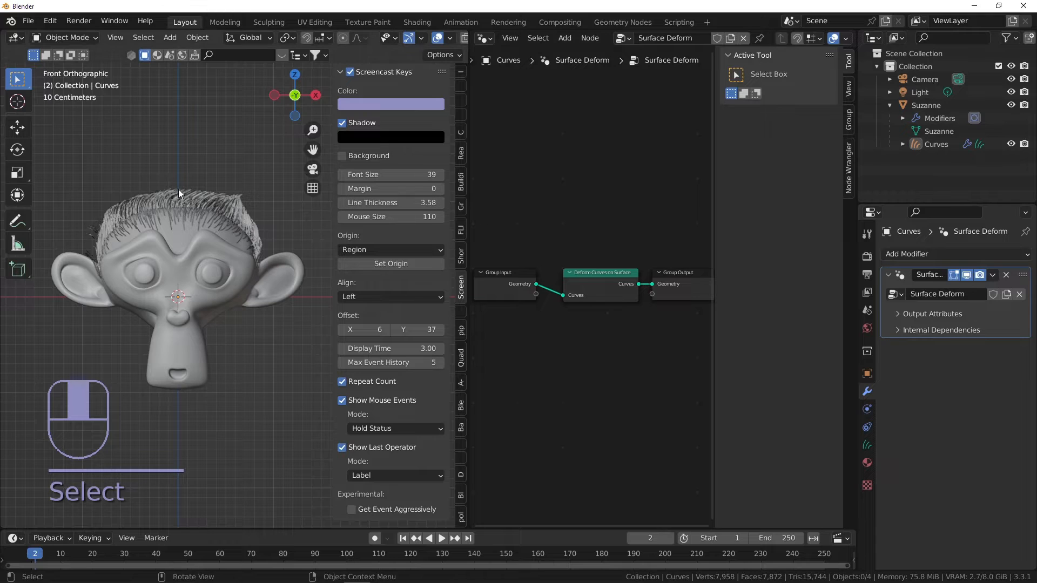
- Narrow the node editor's sidebar to enlarge the canvas and resize the Deform Curves on Surface node
scroll(139, 192, "up", 1)
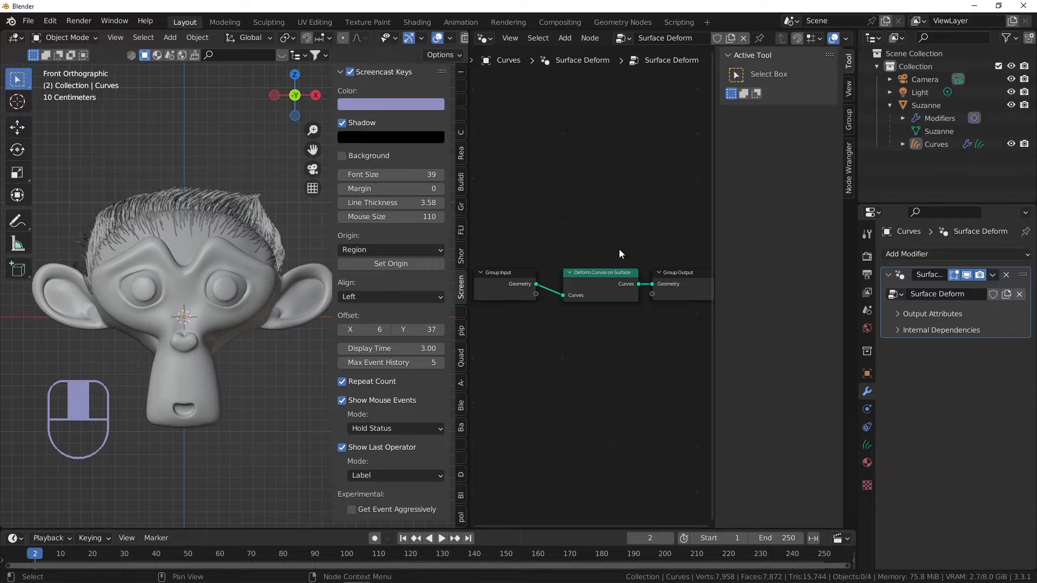
middle_click_drag(619, 250, 567, 224)
left_click_drag(715, 256, 815, 249)
middle_click_drag(641, 235, 693, 217)
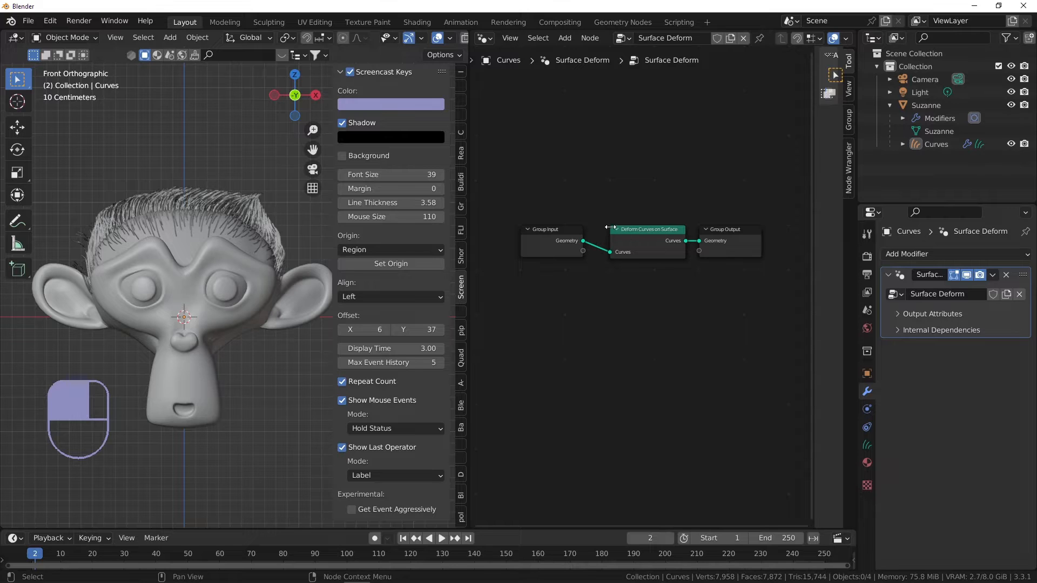
left_click_drag(610, 228, 624, 227)
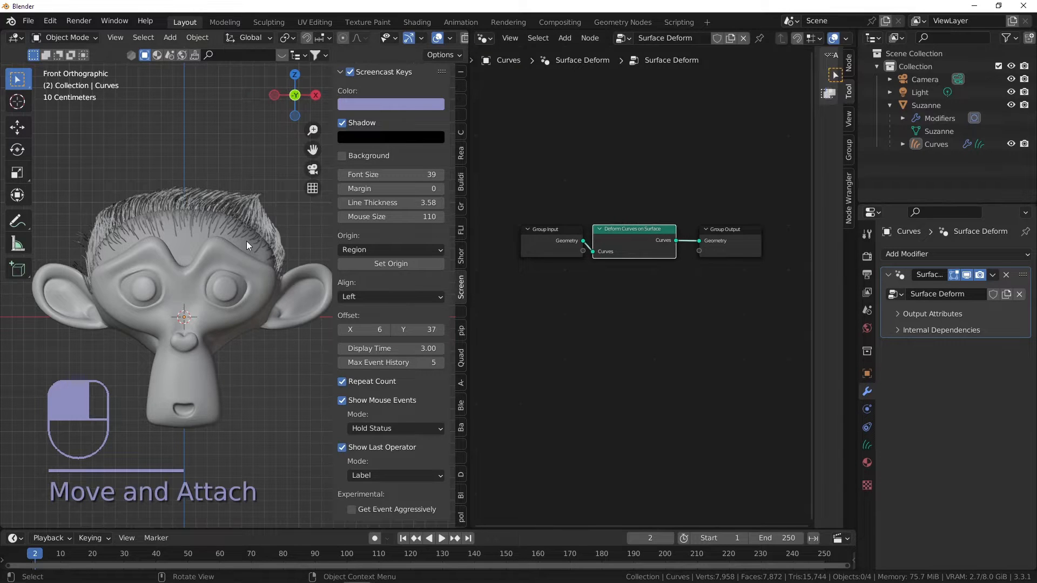
scroll(215, 206, "up", 1)
scroll(177, 201, "down", 1)
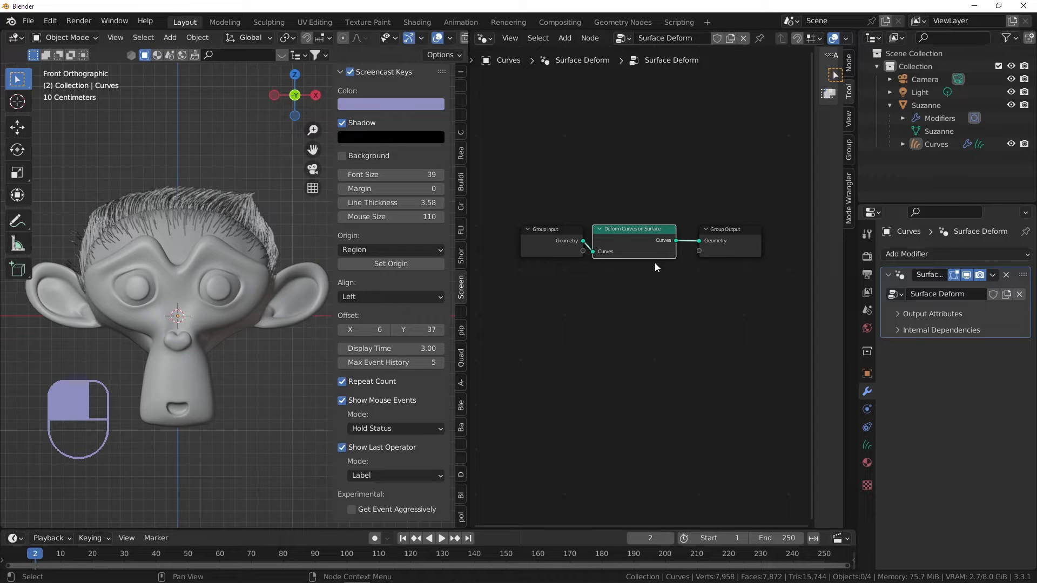
- Start appending from another file and browse to the Blender Youtube Tutorials folder on the D: drive, filtering by "tutor"
left_click(28, 21)
left_click(73, 161)
scroll(411, 215, "down", 8)
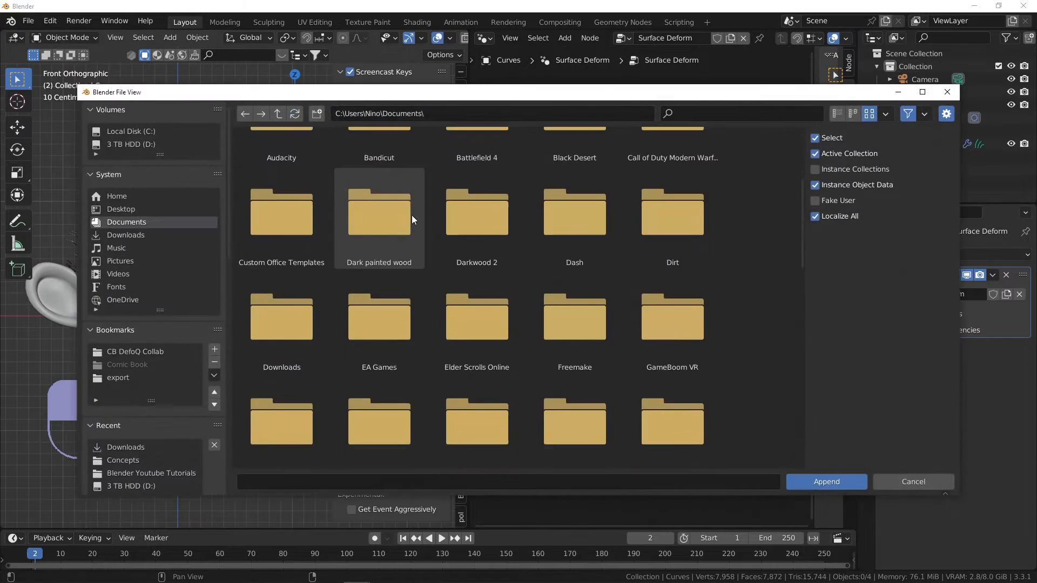
scroll(410, 220, "down", 3)
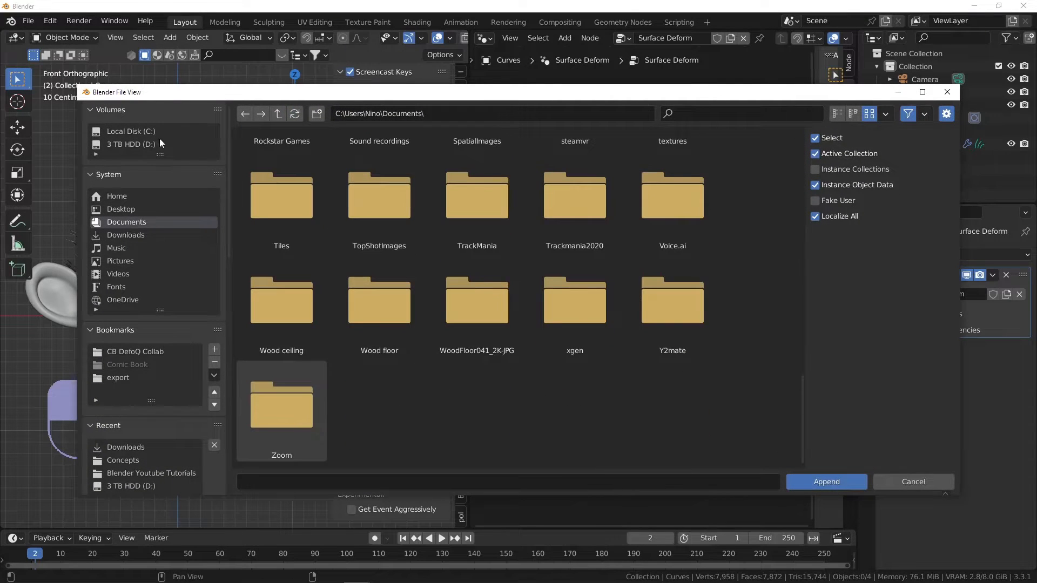
left_click(135, 144)
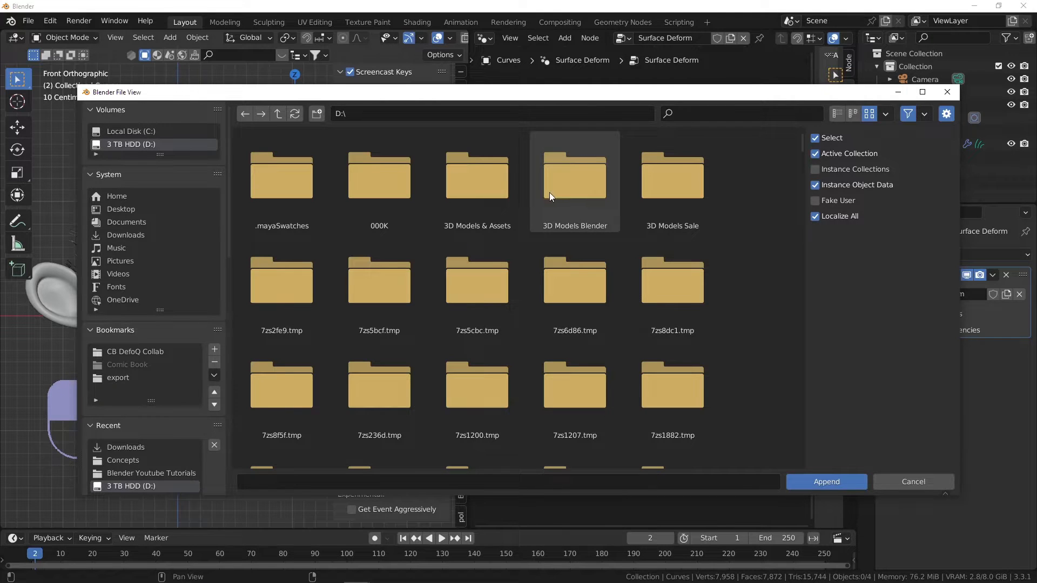
left_click(706, 111)
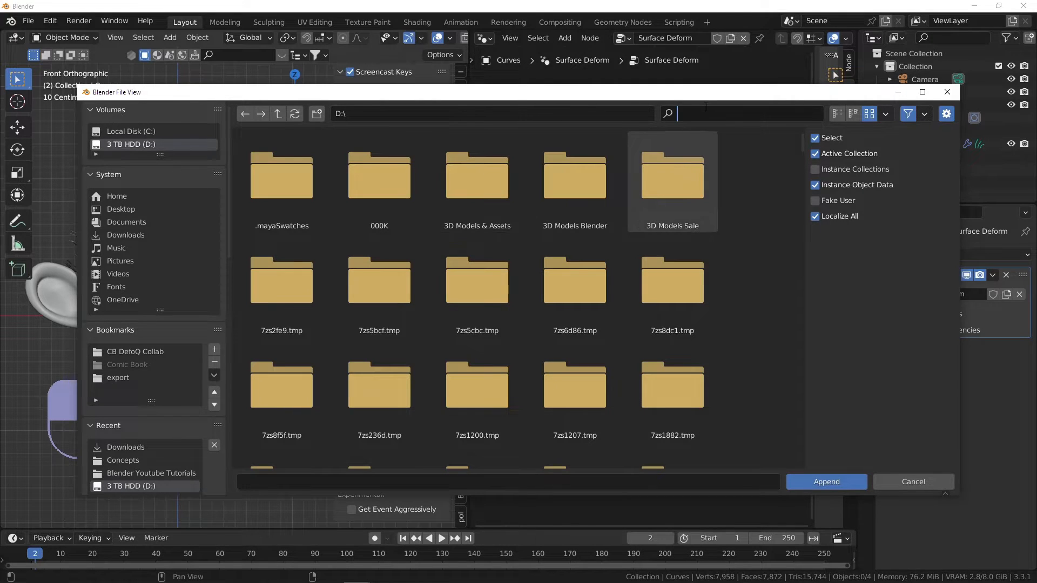
type("tutor")
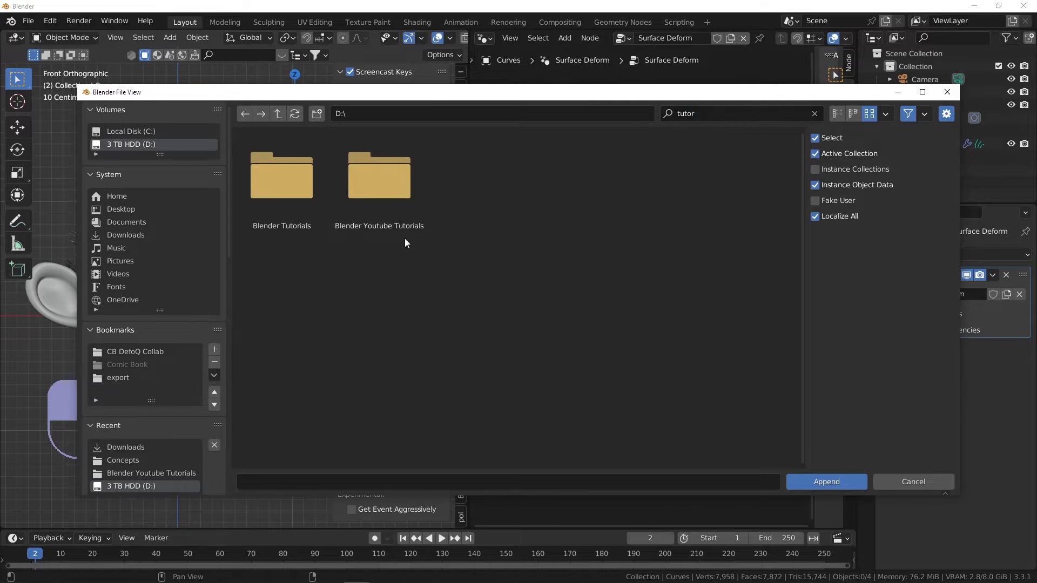
double_click(404, 197)
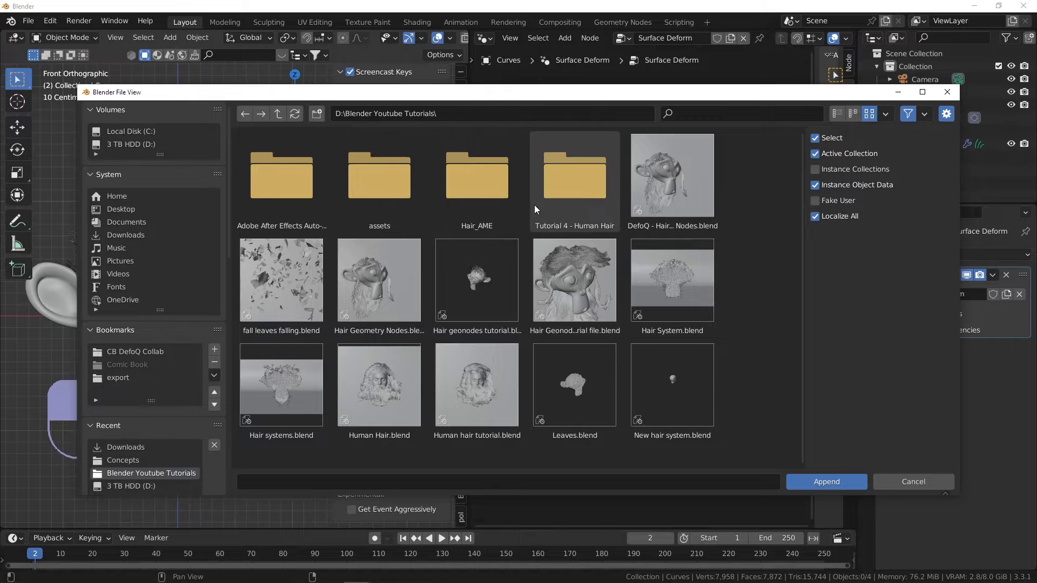
- Append the Short Noisy Hair Base node tree from DefoQ - Hair Geometry Nodes.blend
left_click(656, 211)
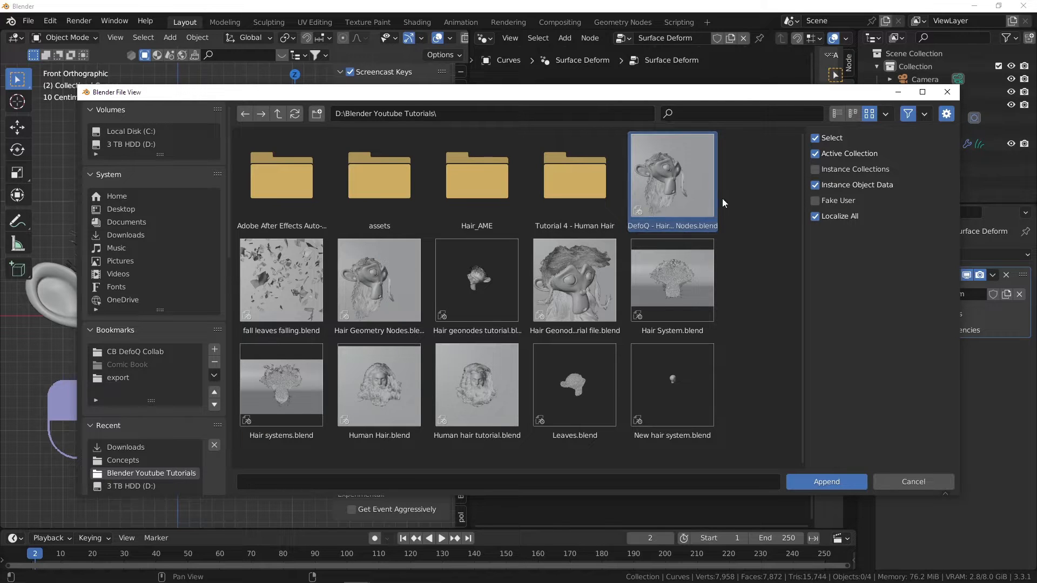
double_click(699, 187)
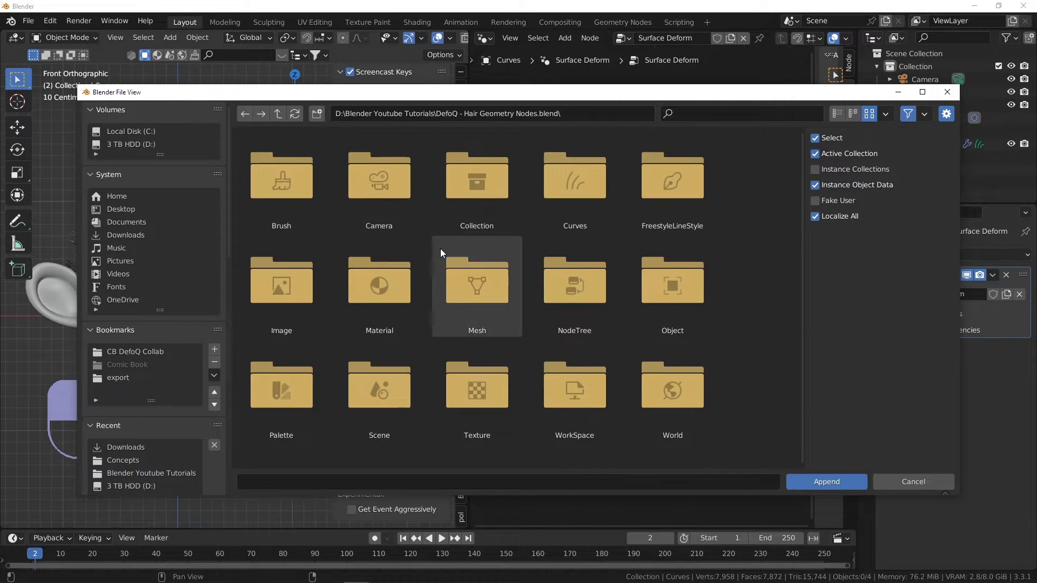
double_click(593, 272)
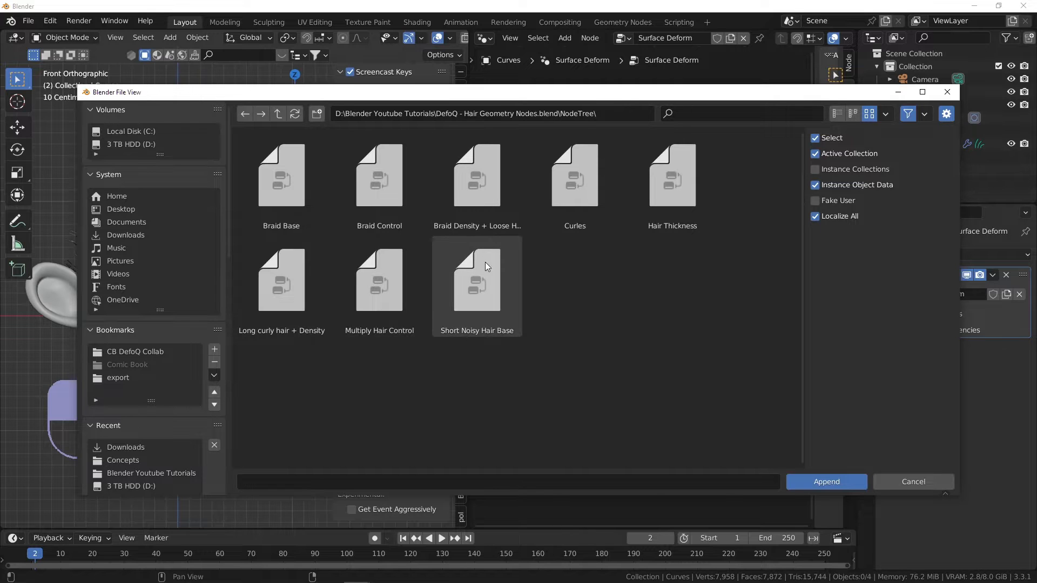
left_click(471, 269)
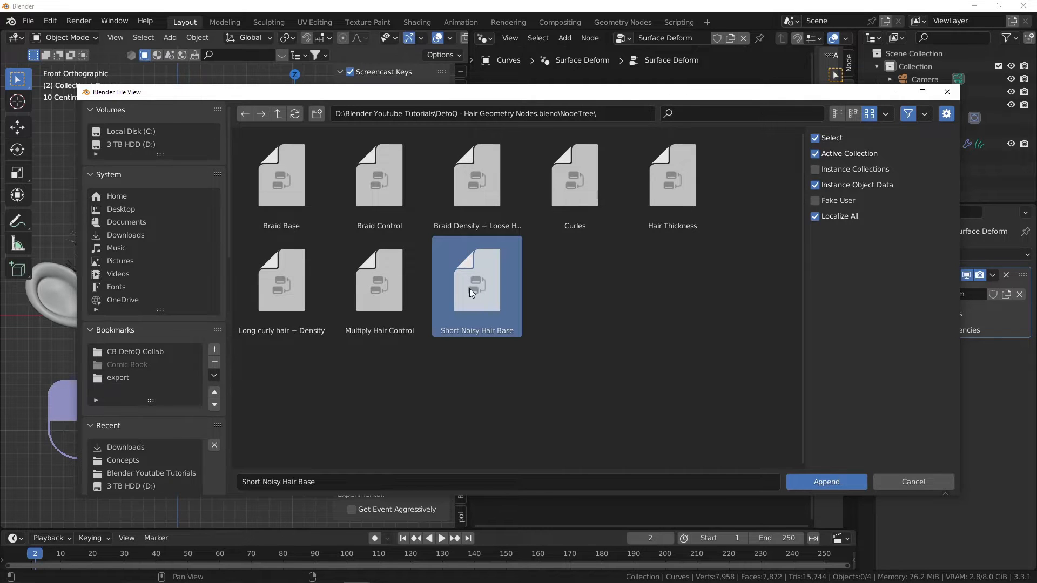
double_click(469, 288)
- Assign the Short Noisy Hair Base node group to the curves' geometry nodes modifier and deselect the appended Suzanne object
left_click(894, 294)
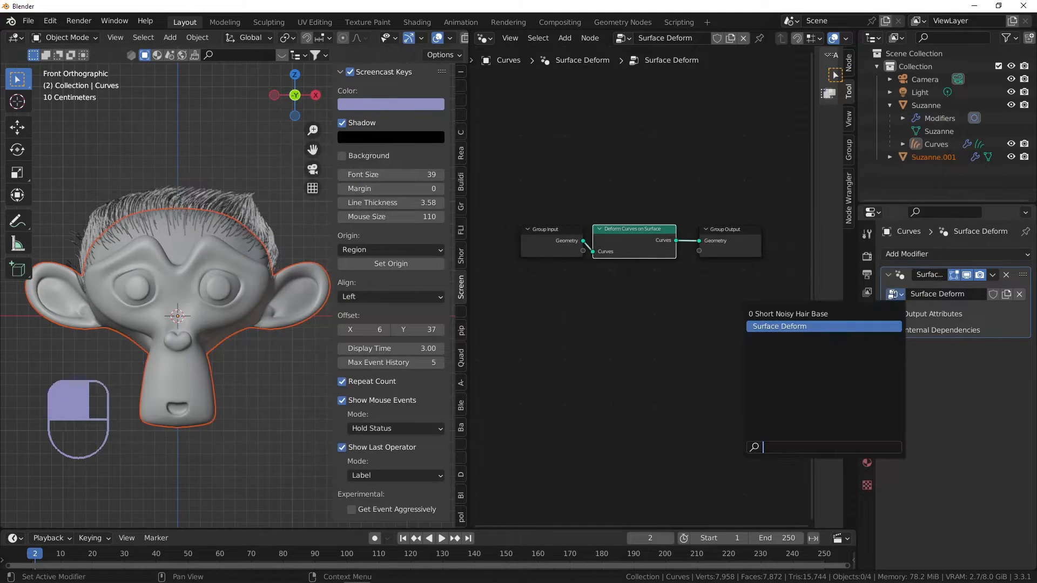
left_click(809, 315)
left_click(117, 174)
scroll(135, 216, "up", 1)
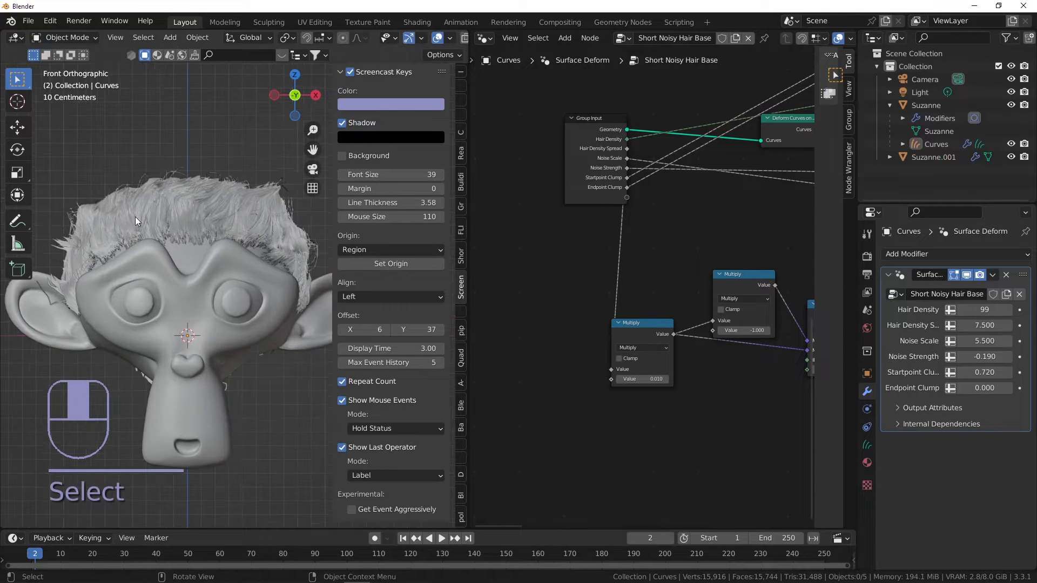
- Widen the 3D viewport and examine the generated hair close up along the forehead hairline
middle_click_drag(167, 238, 166, 221, "shift")
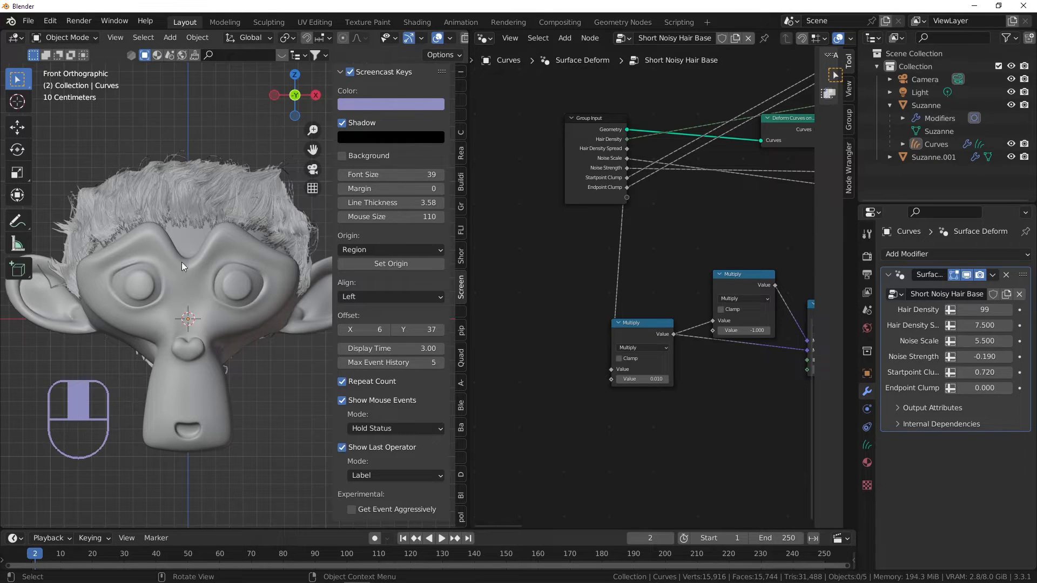
scroll(183, 216, "up", 3)
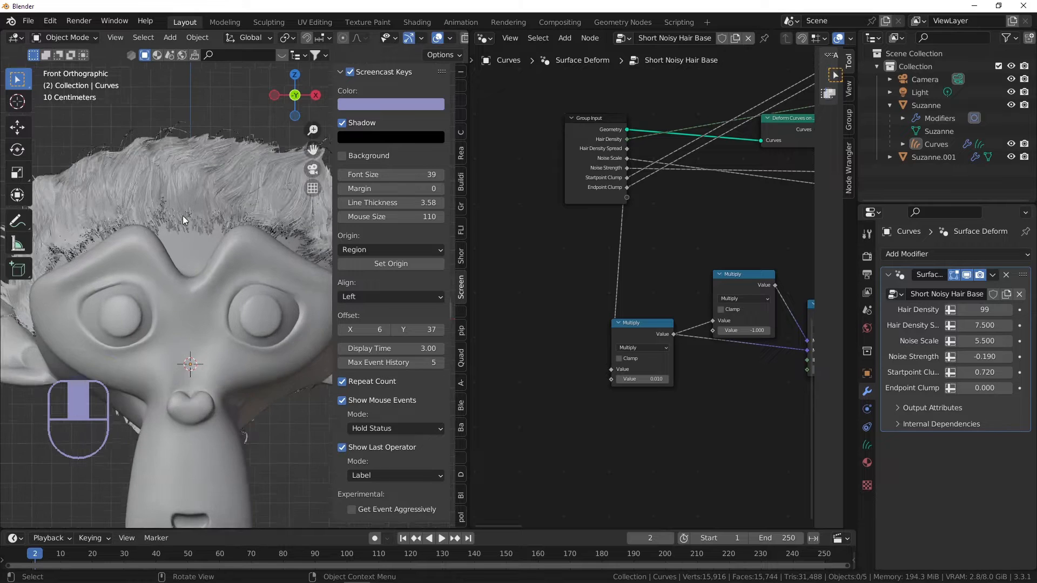
middle_click_drag(182, 216, 183, 221, "shift")
scroll(220, 225, "up", 3)
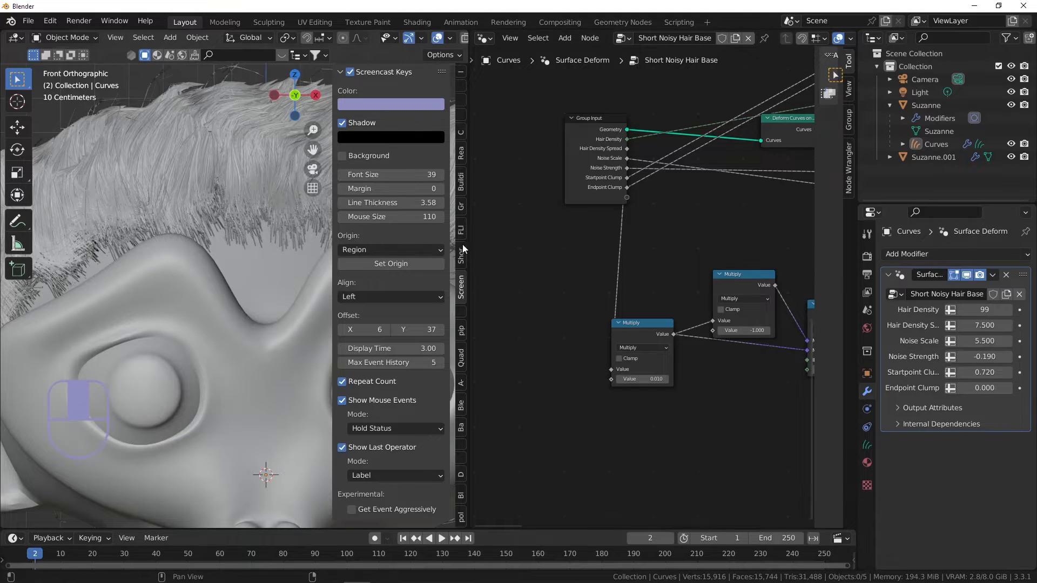
left_click_drag(467, 238, 575, 238)
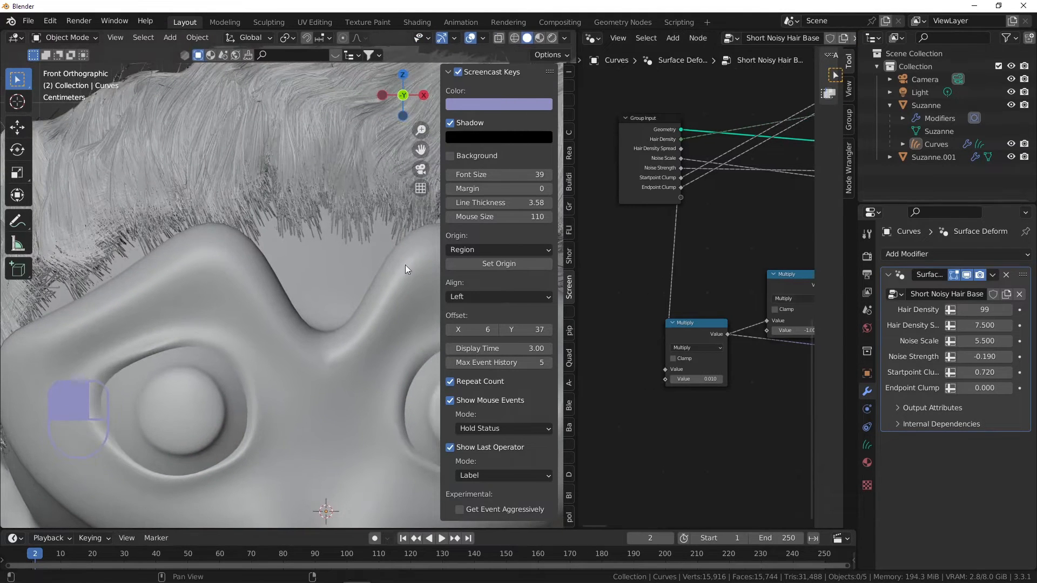
scroll(323, 241, "down", 4)
scroll(259, 235, "up", 3)
middle_click_drag(230, 246, 234, 249, "shift")
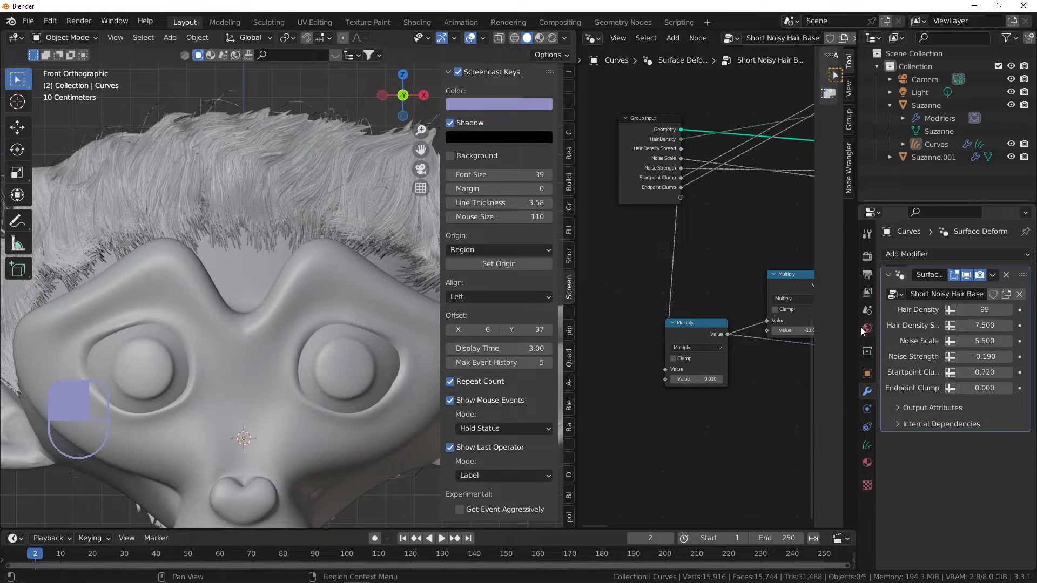
scroll(250, 231, "up", 2)
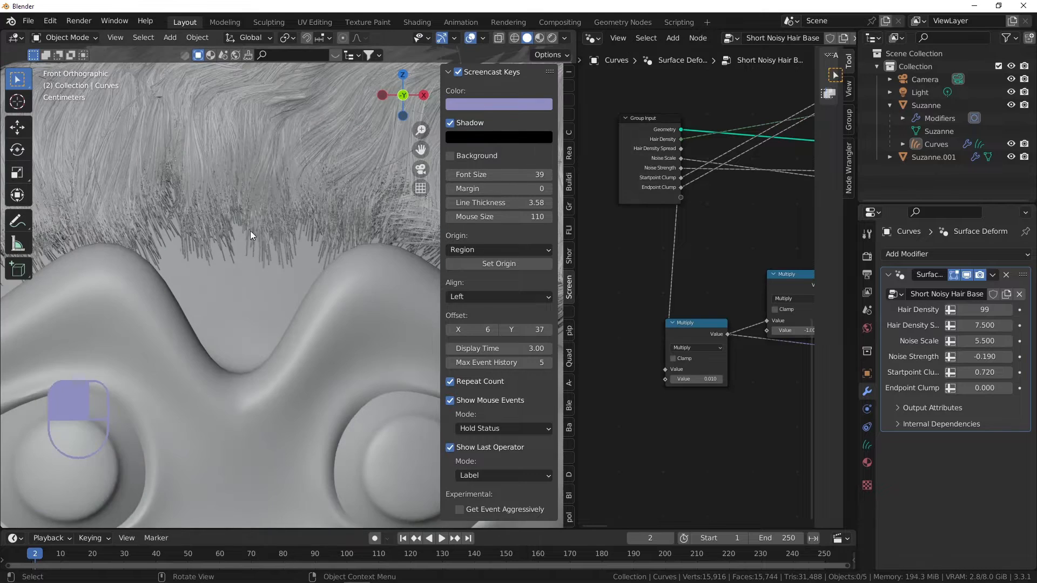
scroll(247, 226, "up", 1)
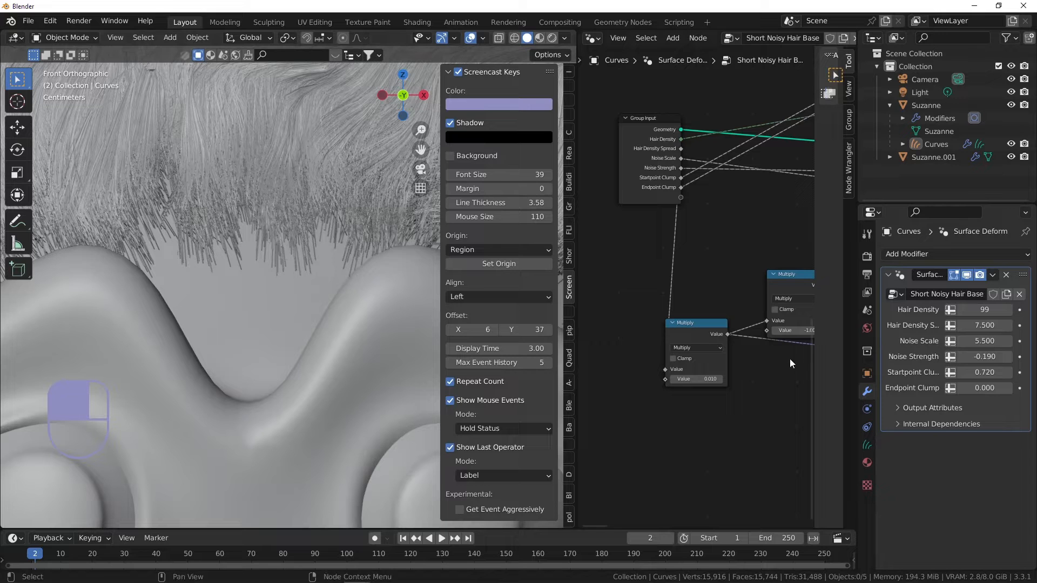
- Raise the modifier's Hair Density Spread to 10.618 and check the hair around the head
key("shift")
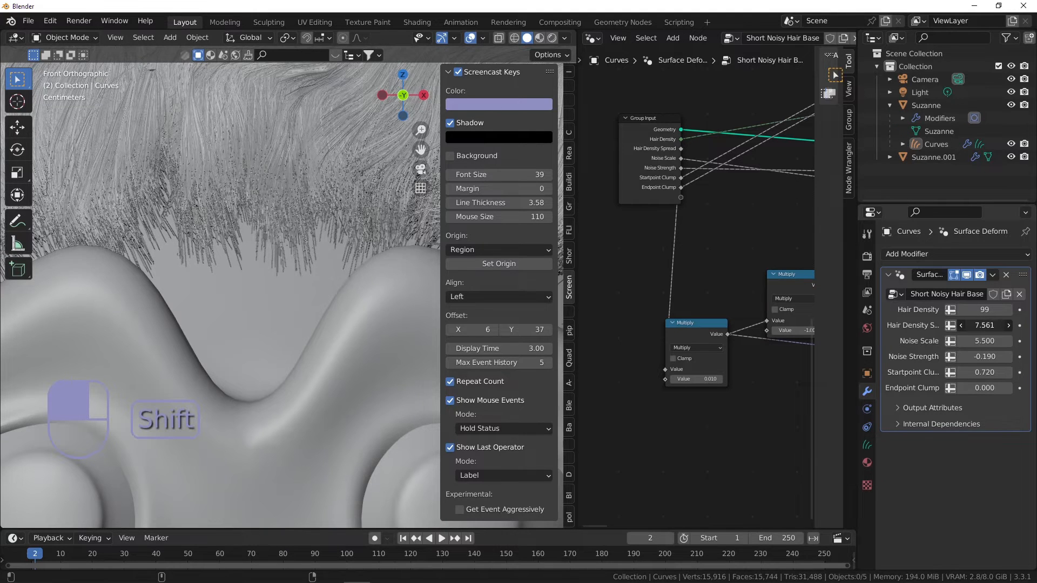
left_click_drag(985, 325, 1021, 325, "shift")
scroll(201, 247, "down", 4)
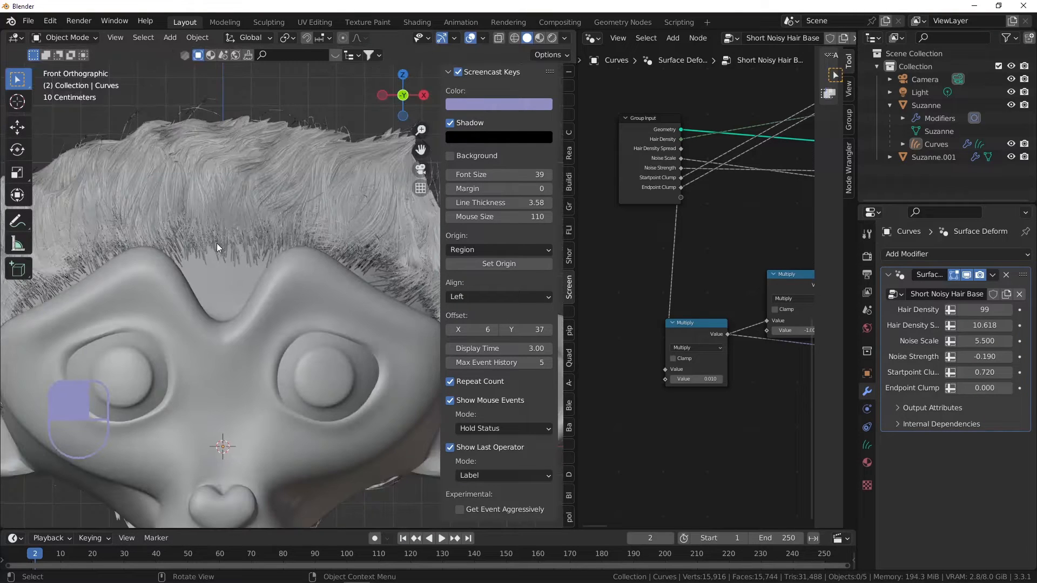
middle_click_drag(219, 240, 351, 226, "shift")
scroll(357, 226, "down", 2)
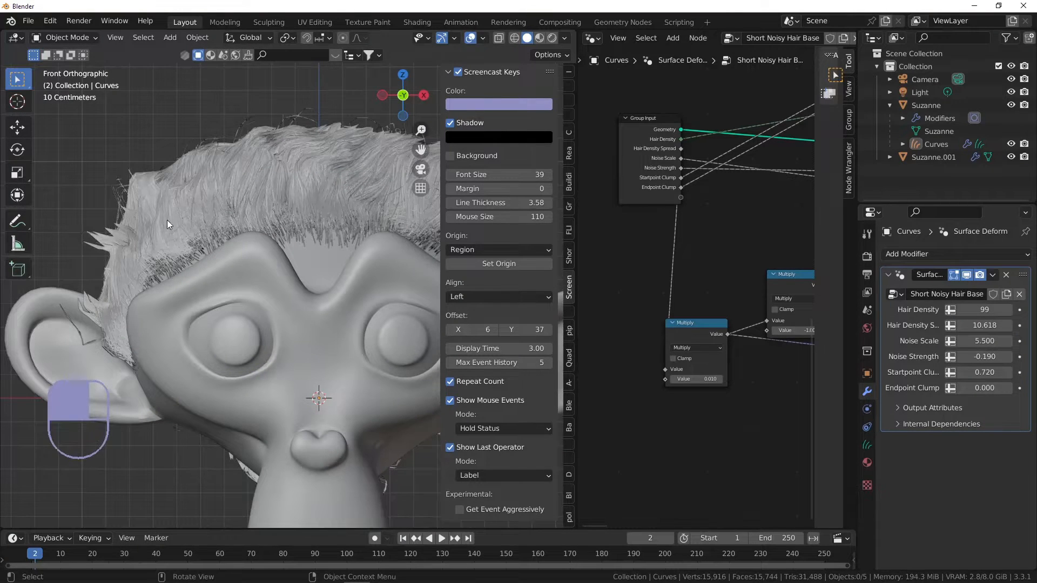
- Set the hair modifier's Endpoint Clump to 0.072
scroll(167, 219, "up", 8)
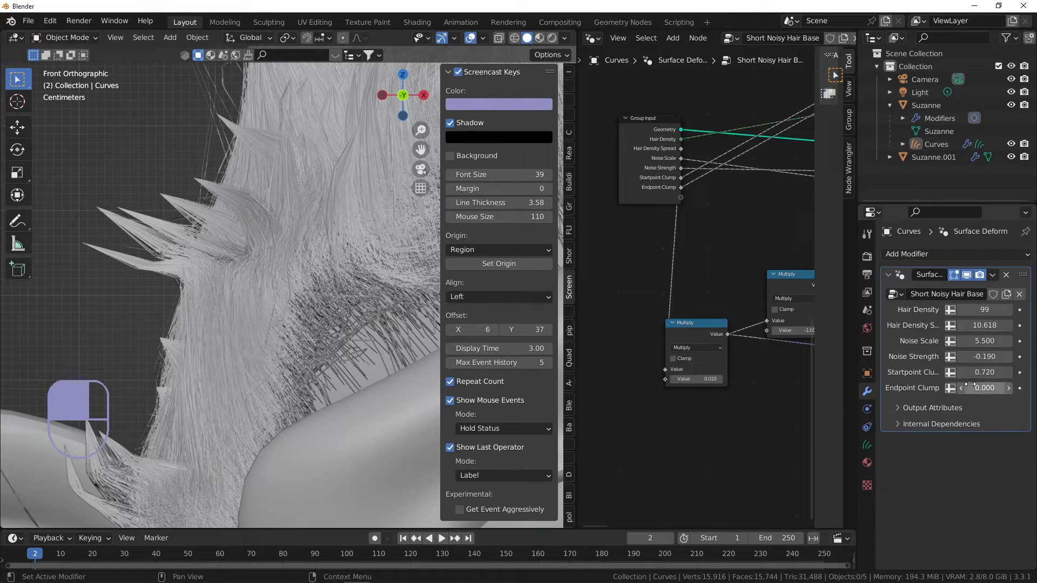
left_click_drag(983, 387, 948, 387, "shift")
middle_click_drag(324, 303, 391, 260, "shift")
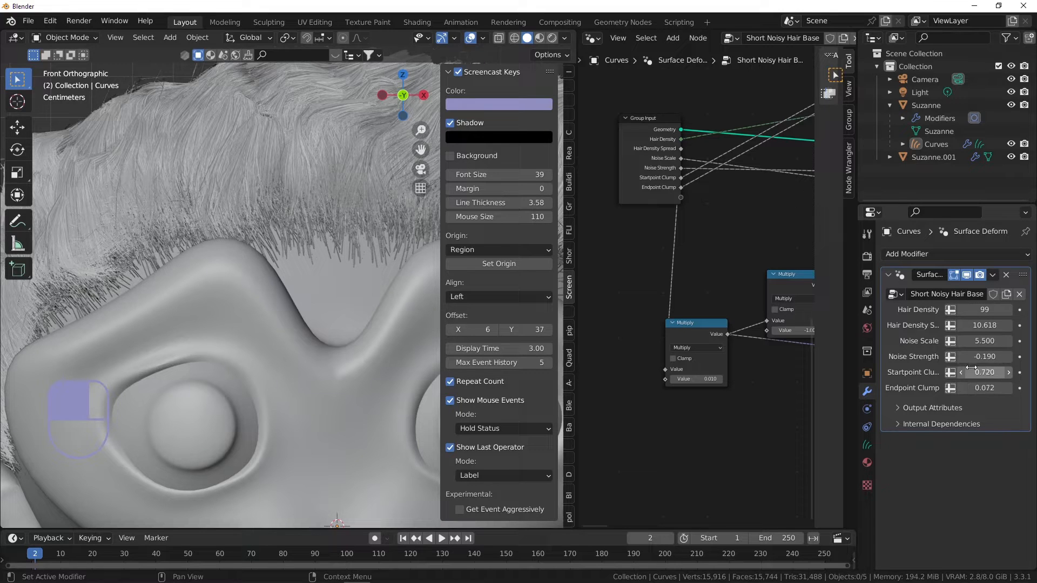
- Try a different Startpoint Clump value, undo it, and check the hair across the head
left_click_drag(975, 372, 943, 372, "shift")
key("ctrl+z")
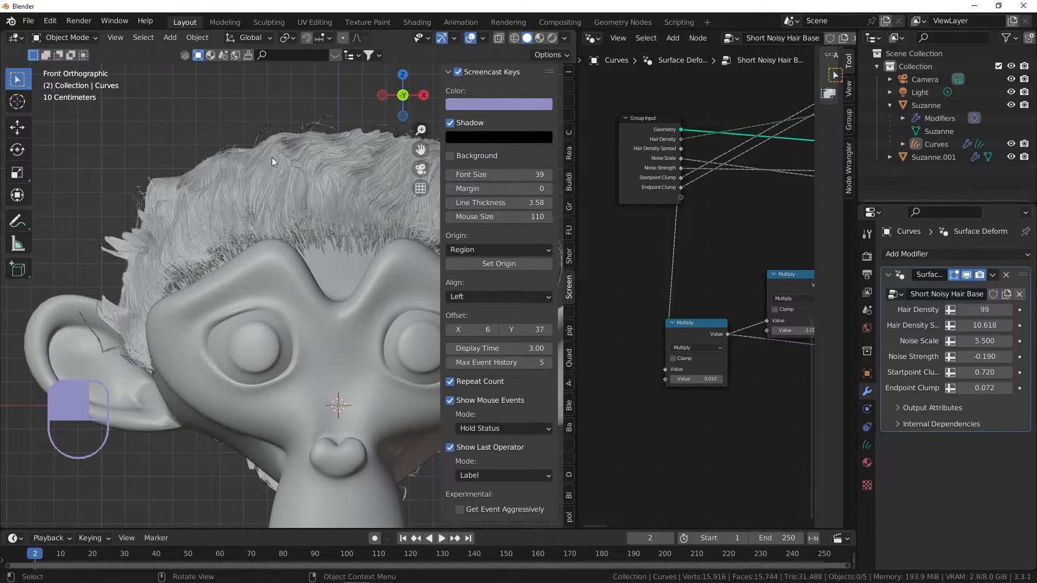
scroll(272, 158, "up", 4)
middle_click_drag(330, 168, 294, 162, "shift")
scroll(317, 168, "down", 5)
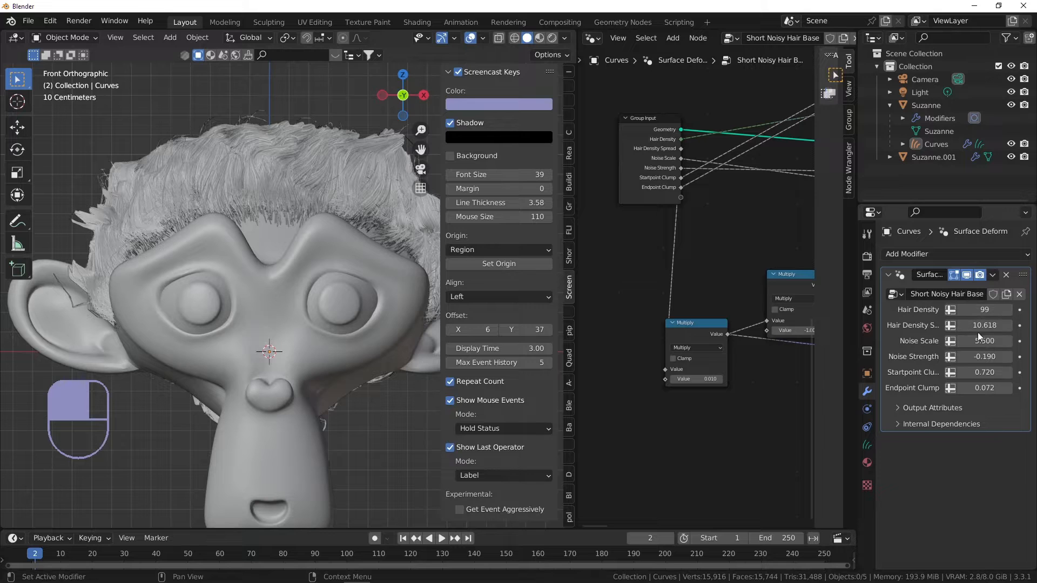
- Try different Noise Scale and Noise Strength values on the hair modifier and undo the changes
mouse_move(977, 339)
left_mouse_down()
mouse_move(992, 338)
mouse_move(982, 356)
left_mouse_up()
key("ctrl+z")
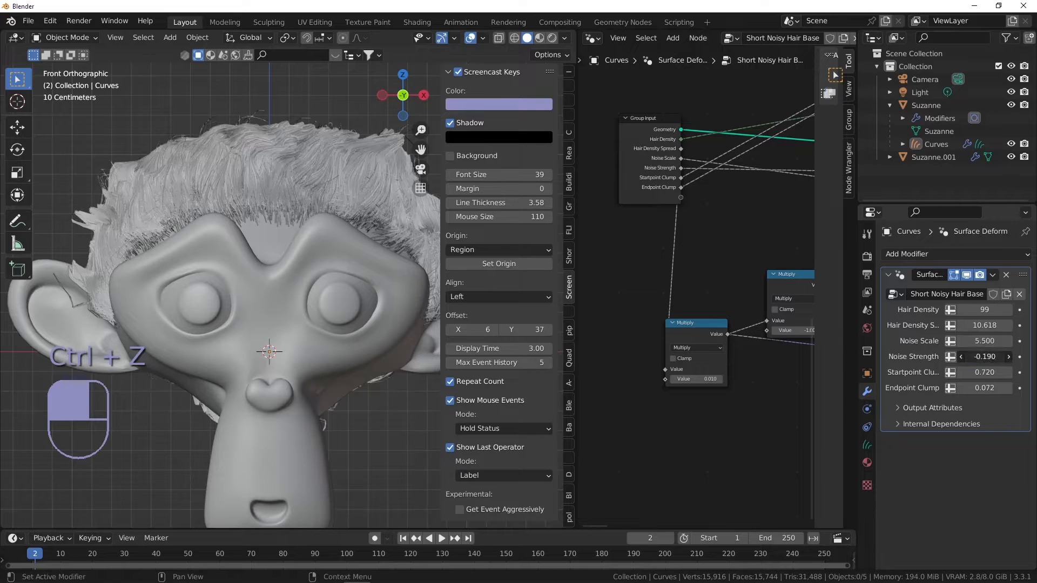
left_click(981, 356)
left_click(963, 342)
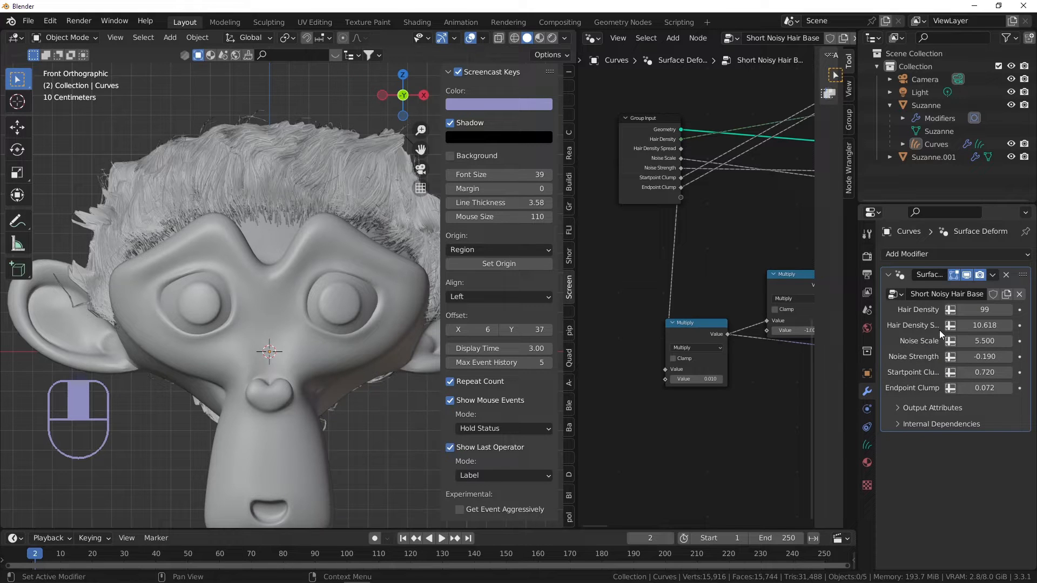
mouse_move(972, 356)
left_mouse_down()
mouse_move(993, 357)
mouse_move(980, 356)
left_mouse_up()
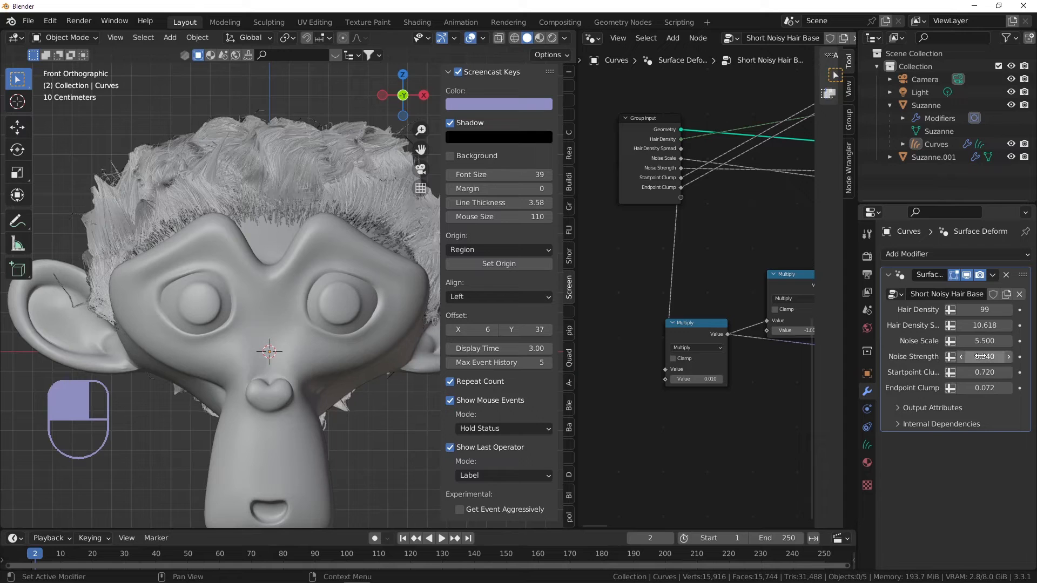
key("ctrl+z")
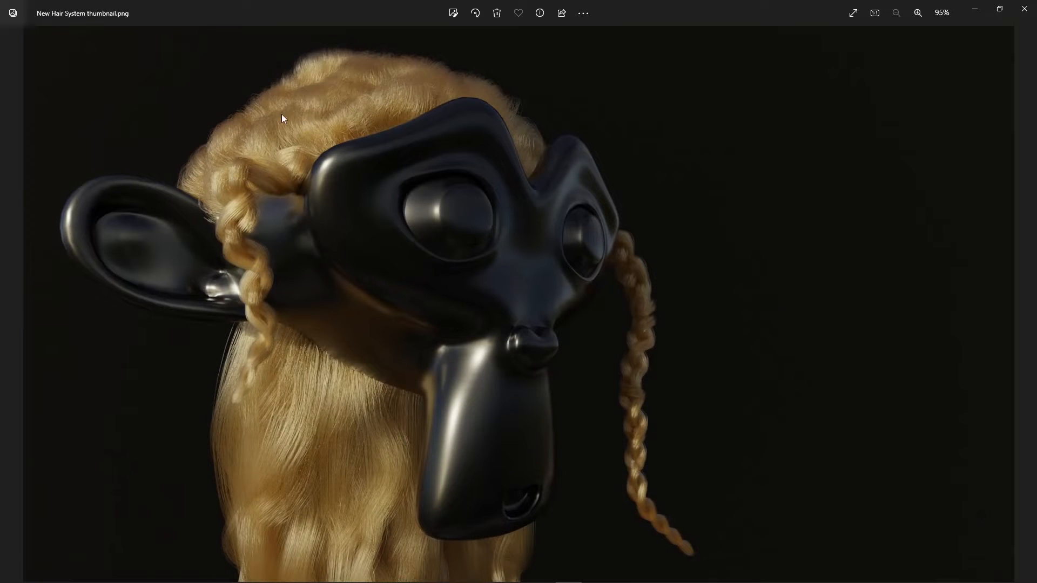
- Dismiss the reference render and examine the loose hairs along the top and side of Suzanne's hair in front view
left_click(975, 9)
scroll(235, 112, "up", 5)
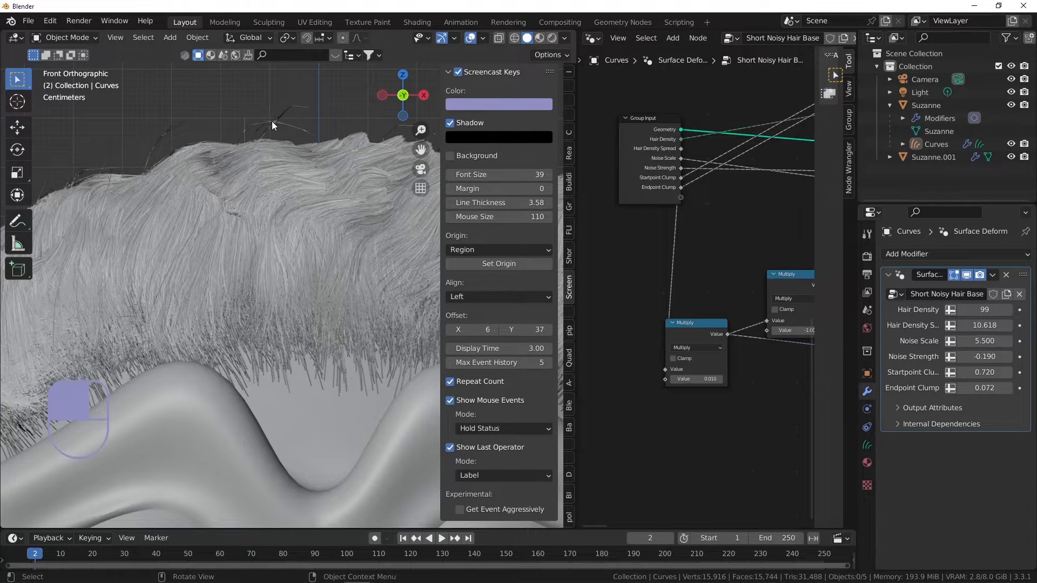
scroll(271, 121, "down", 5)
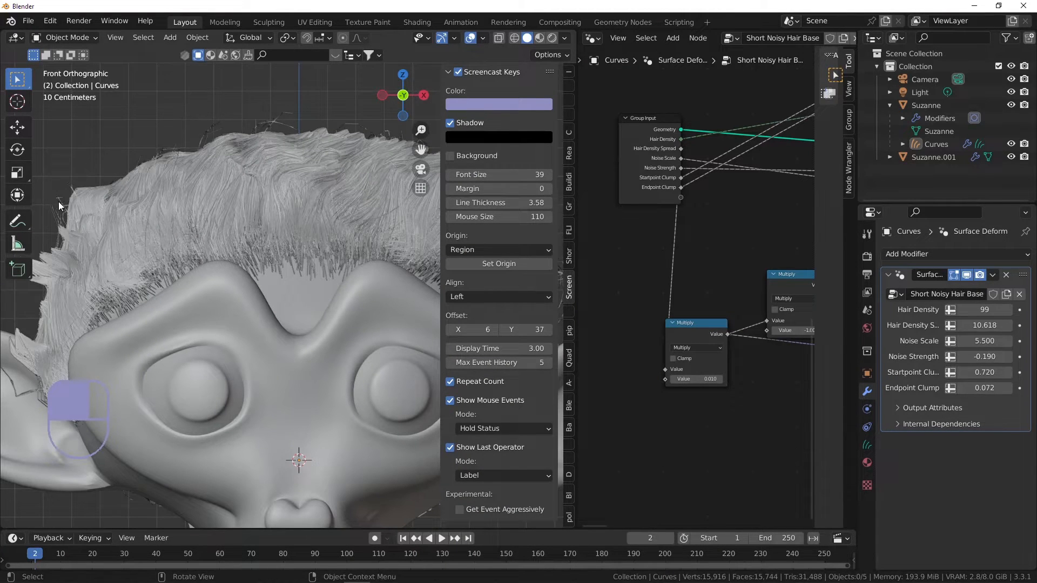
left_click(59, 202)
left_click(131, 140)
mouse_move(225, 141)
middle_mouse_down()
mouse_move(317, 170)
mouse_move(343, 192)
mouse_move(277, 173)
mouse_move(231, 141)
middle_mouse_up()
key("KP_1")
scroll(231, 141, "down", 4)
middle_click_drag(306, 189, 246, 158, "shift")
scroll(274, 154, "up", 2)
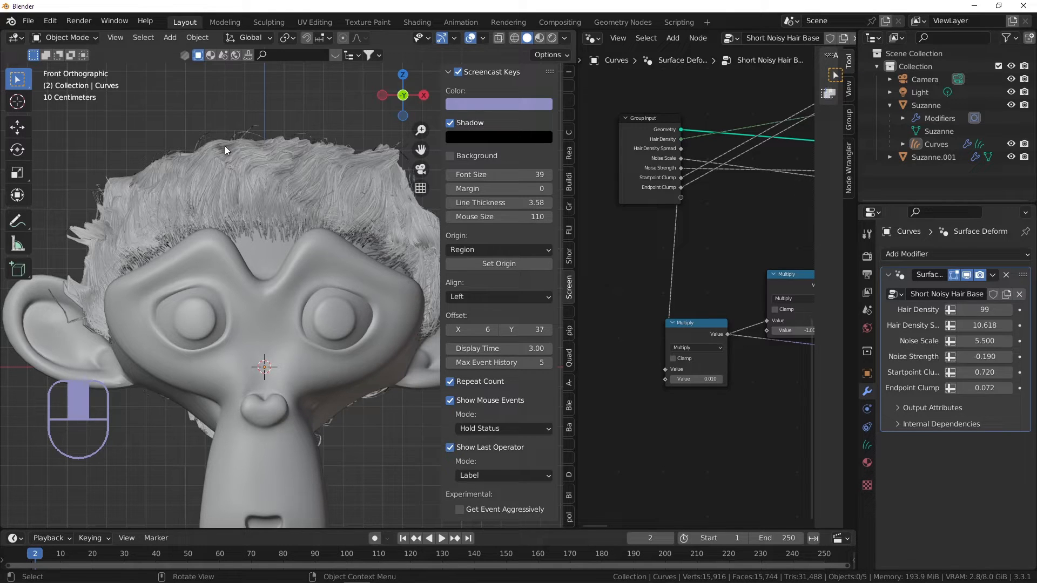
scroll(263, 140, "up", 2)
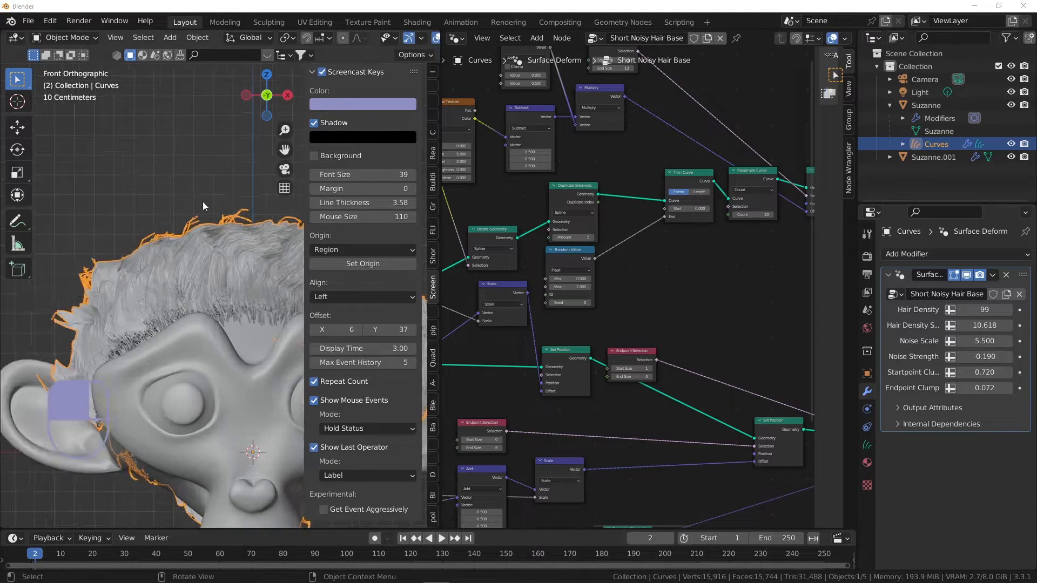
- Widen the node editor and examine the nodes that generate the loose hairs in the Short Noisy Hair Base tree
scroll(203, 202, "up", 3)
middle_click_drag(238, 228, 239, 269)
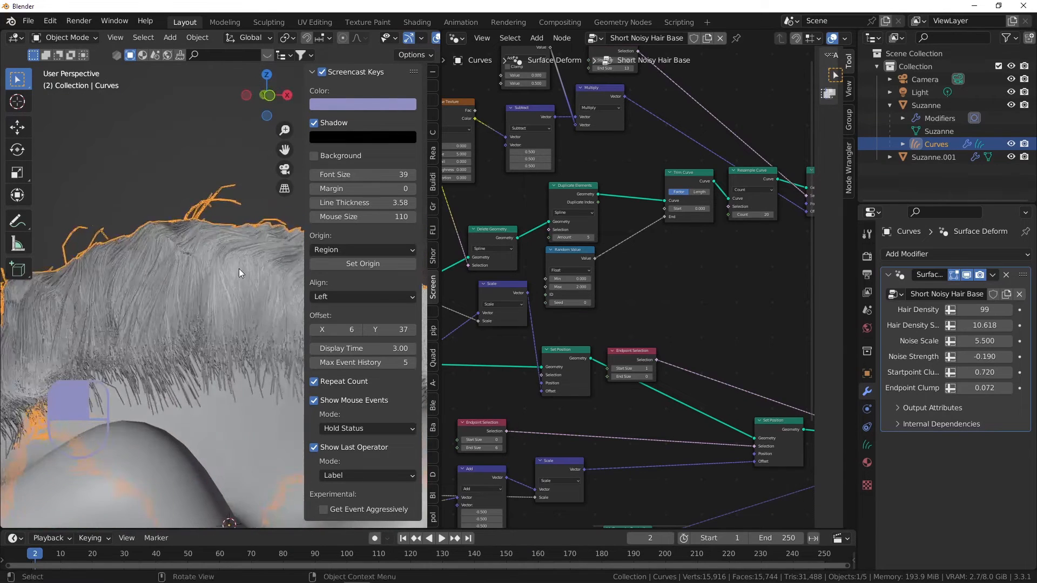
scroll(239, 268, "down", 1)
scroll(686, 204, "down", 4)
middle_click_drag(662, 192, 661, 239)
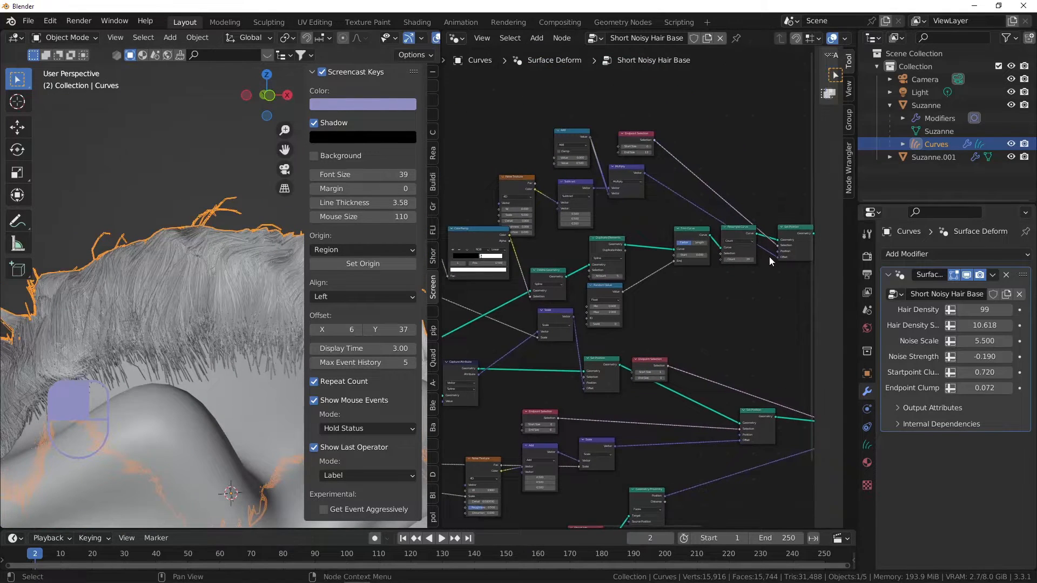
scroll(596, 165, "up", 2)
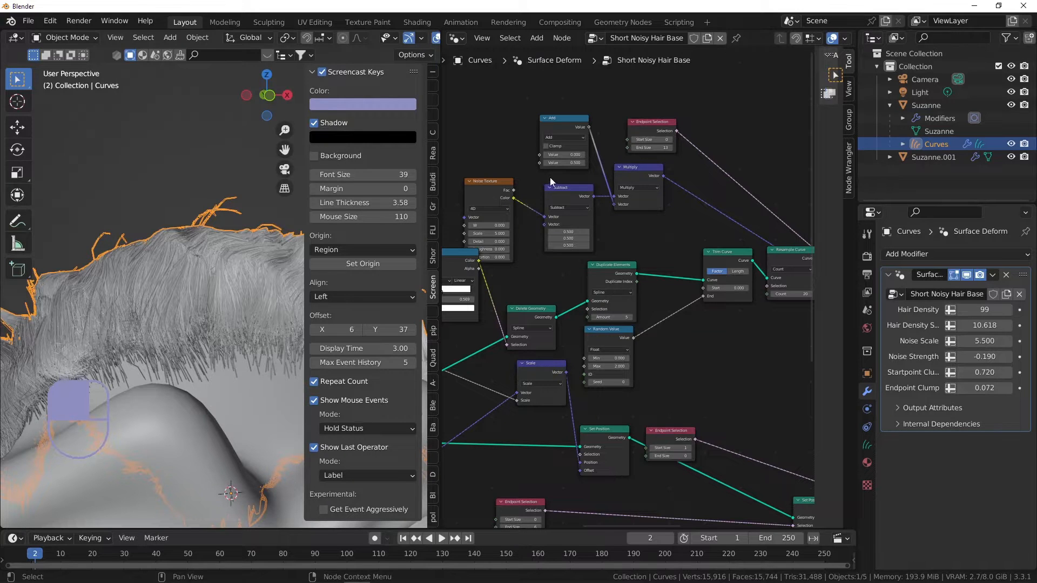
scroll(488, 166, "down", 1)
left_click_drag(441, 182, 405, 185)
middle_click_drag(495, 199, 607, 185)
scroll(606, 185, "down", 5)
middle_click_drag(636, 152, 571, 168)
scroll(571, 168, "up", 4)
scroll(570, 166, "up", 1)
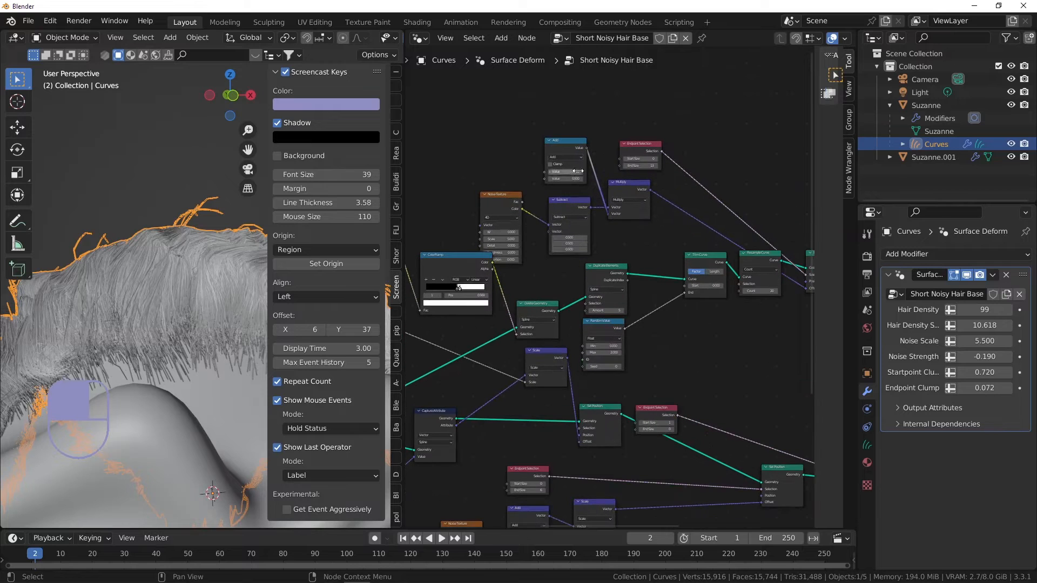
scroll(533, 128, "down", 5)
middle_click_drag(457, 212, 525, 180)
scroll(525, 181, "up", 7)
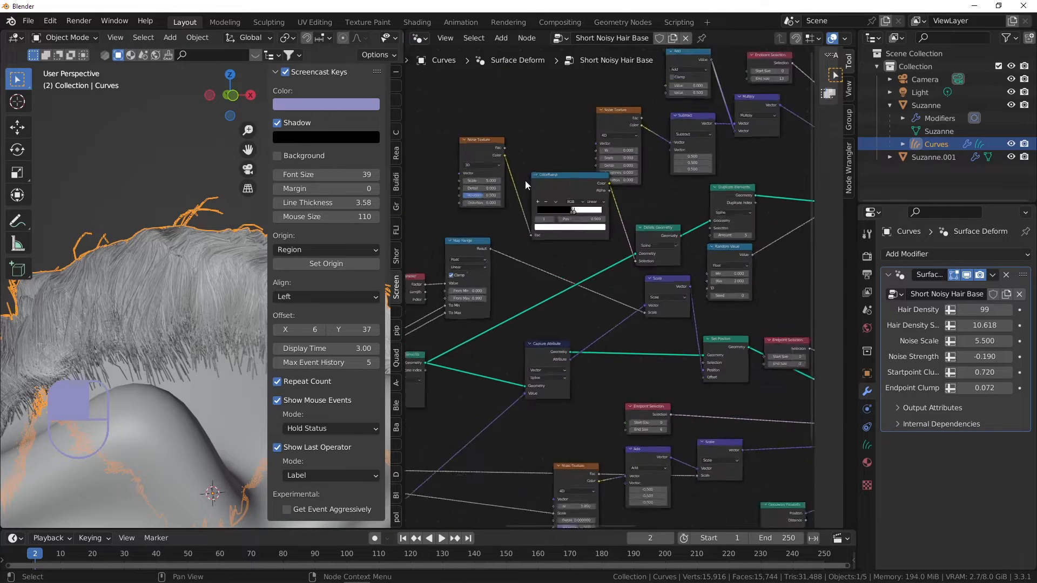
scroll(535, 159, "down", 3)
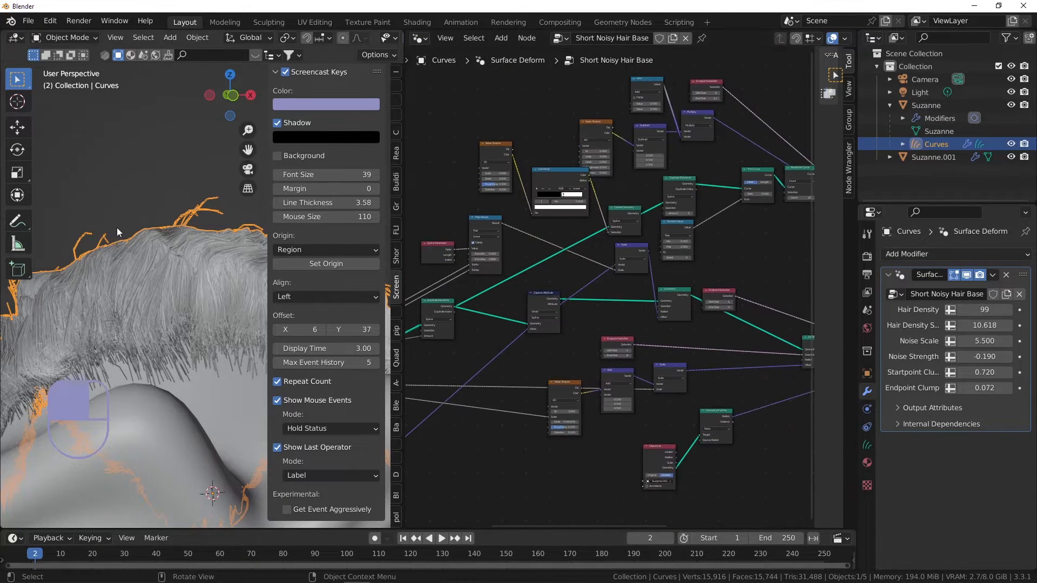
- Set the Amount of the Duplicate Elements node after Delete Geometry to 7
scroll(513, 168, "up", 5)
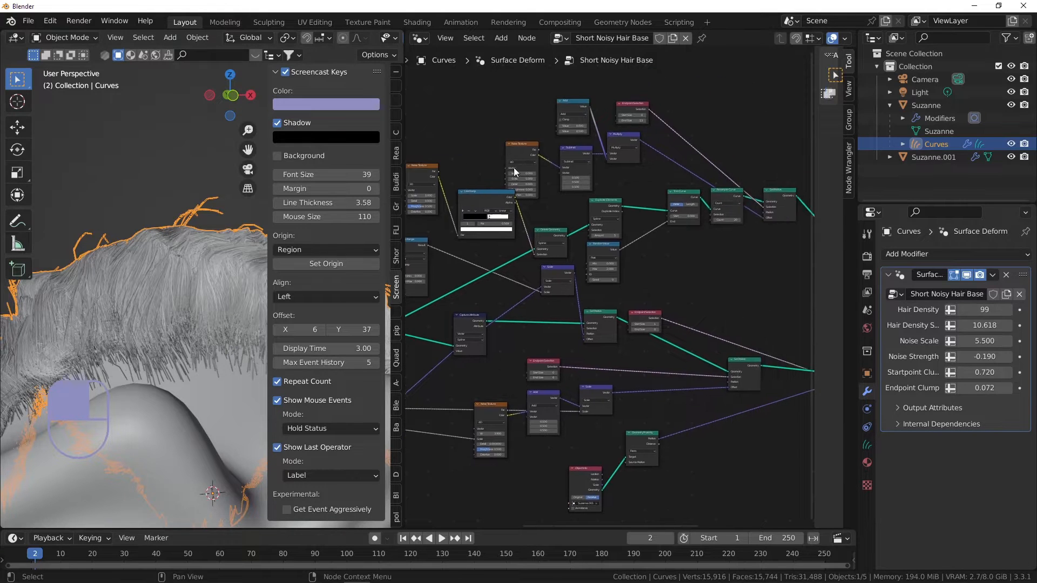
middle_click_drag(585, 228, 624, 220)
scroll(583, 234, "up", 5)
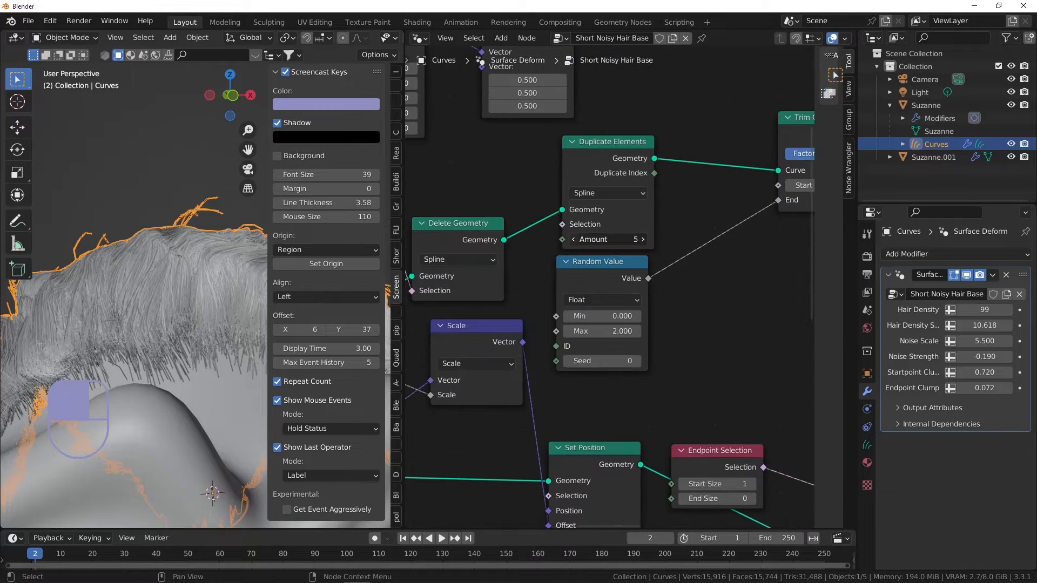
left_click(574, 239)
left_click(575, 240)
left_click_drag(584, 238, 643, 238)
left_click(643, 239)
left_click(643, 238)
left_click(643, 238)
left_click(575, 240)
left_click(575, 239)
left_click(574, 239)
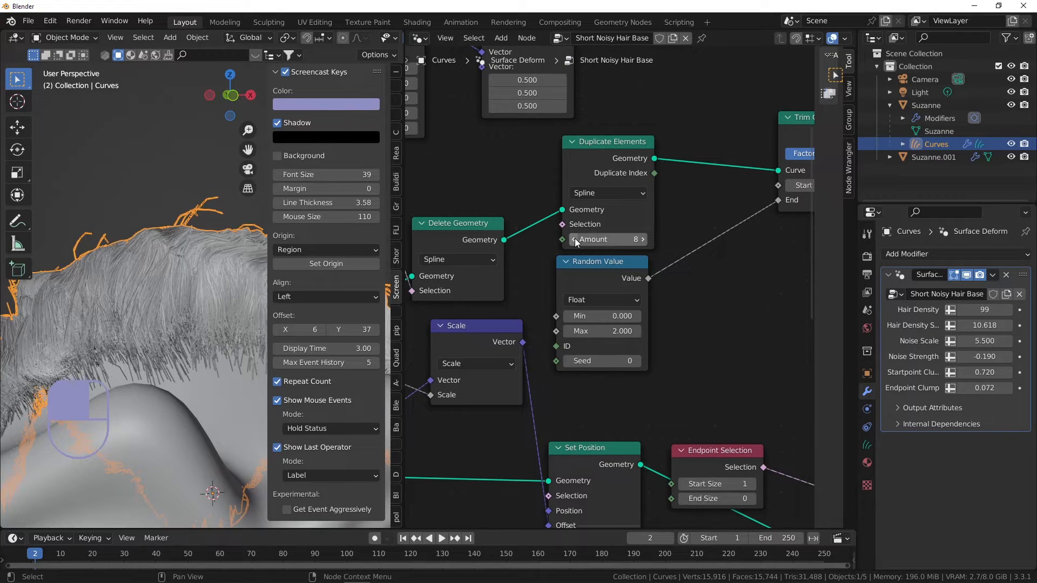
scroll(726, 197, "down", 5)
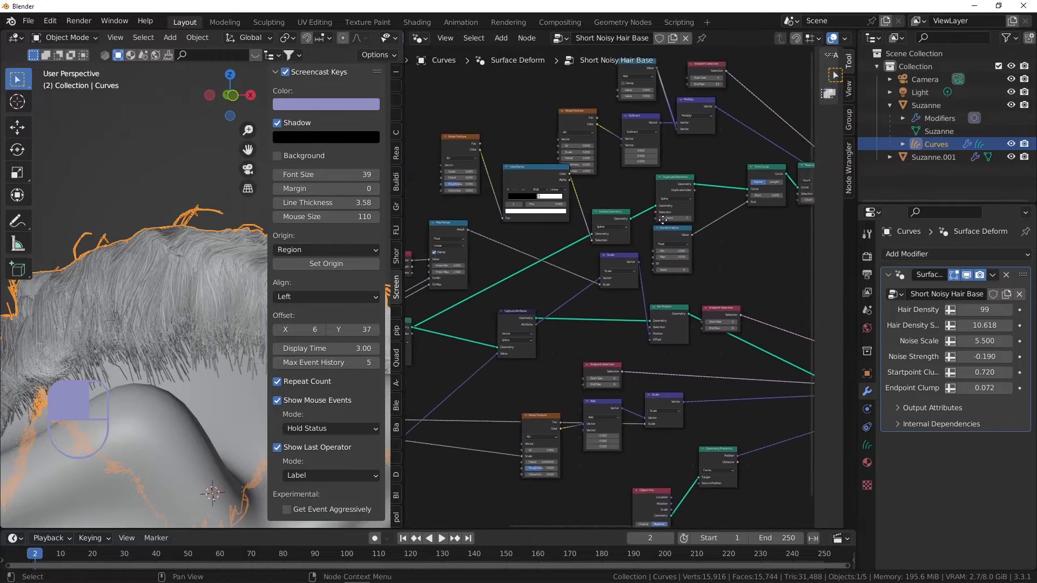
- Link the Duplicate Elements node's Amount to a new group input and widen the sidebar to show the input list
left_click_drag(727, 188, 524, 367)
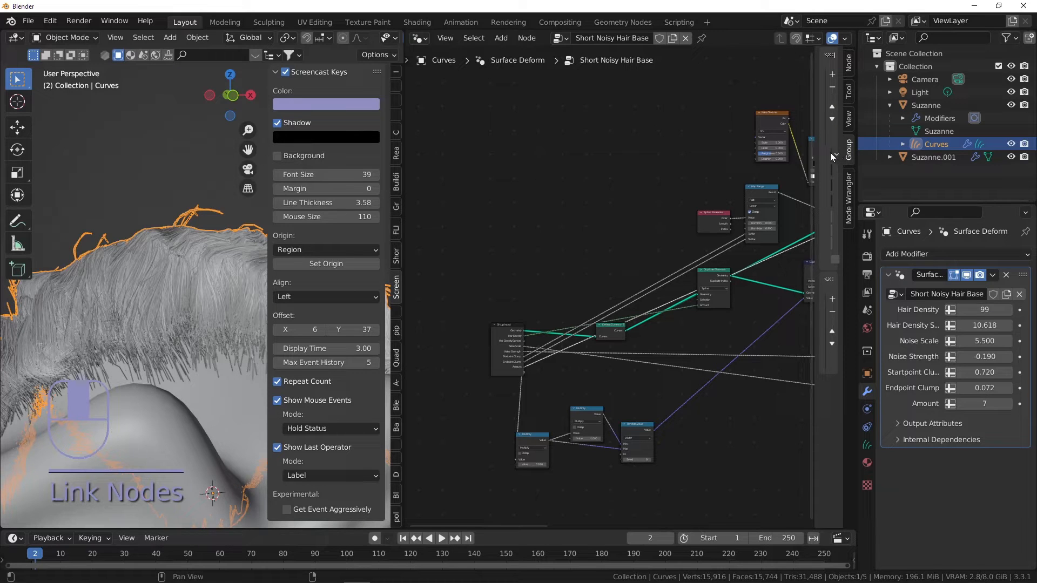
left_click_drag(815, 143, 689, 143)
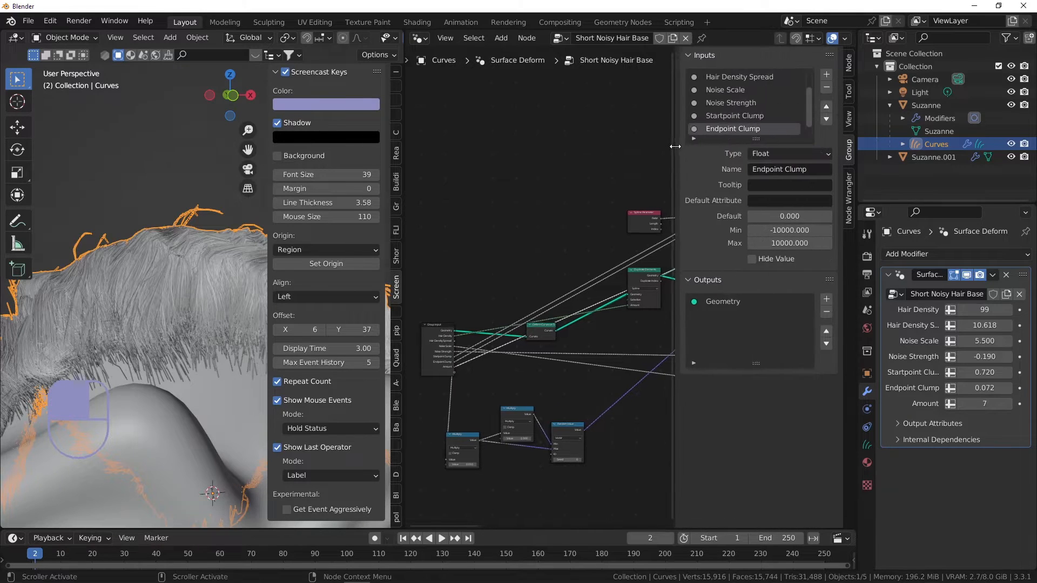
scroll(745, 108, "down", 1)
- Rename the new Amount group input to Loose Hair Density
double_click(730, 130)
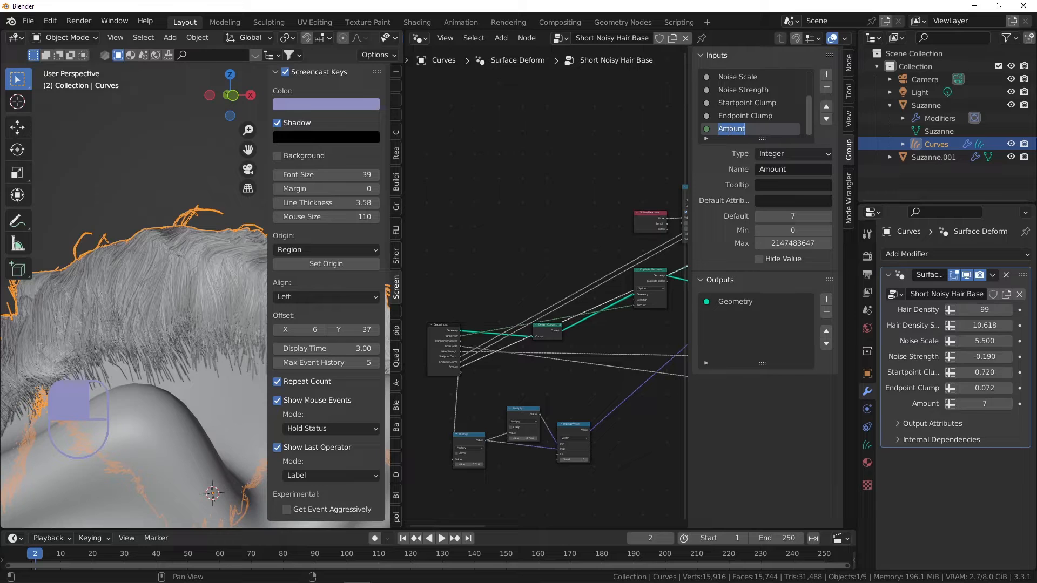
type("Locs")
type("e Hair")
type(" Dnesity")
key("Return")
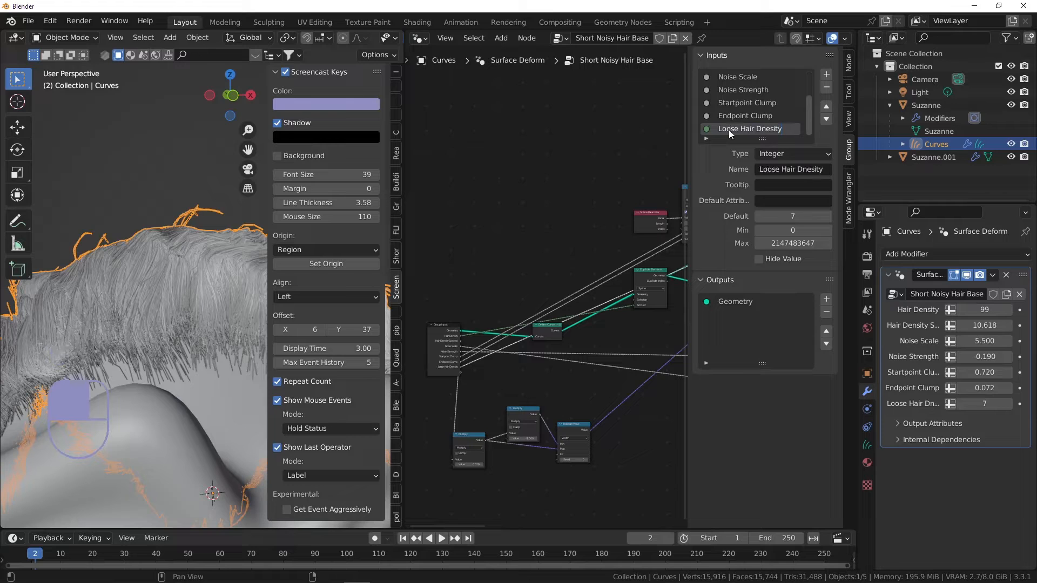
double_click(769, 132)
left_click(767, 129)
key("BackSpace")
key("Right")
type("n")
- Try raising the Add node's second value to 1.100 to test the loose hair noise, and undo it
scroll(562, 225, "up", 5)
scroll(503, 162, "up", 5)
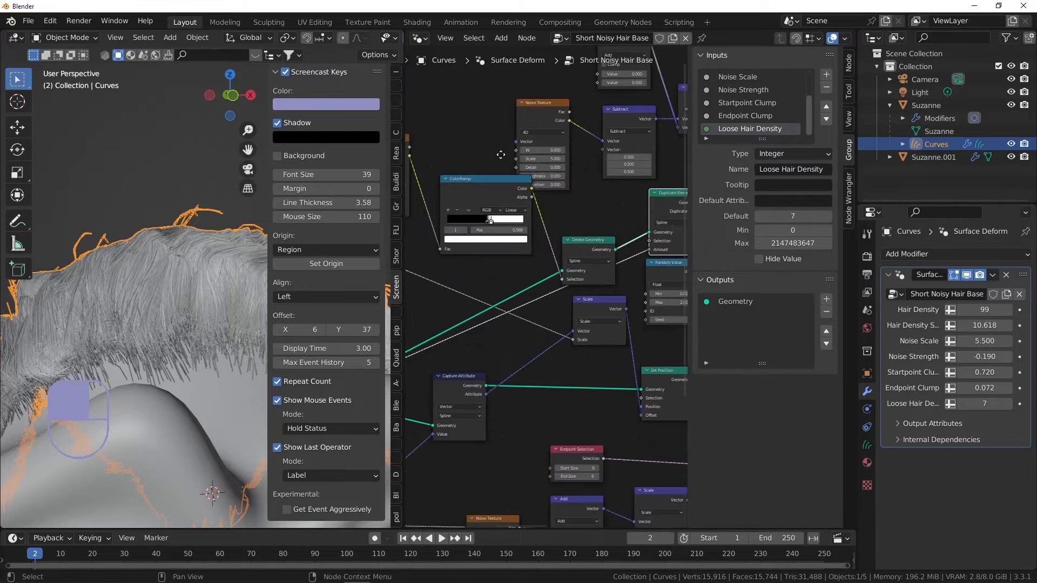
middle_click_drag(501, 155, 408, 220)
middle_click_drag(589, 194, 528, 200)
scroll(536, 171, "down", 3)
scroll(485, 163, "up", 4)
scroll(456, 191, "up", 2)
scroll(591, 147, "up", 1)
scroll(501, 160, "up", 2)
middle_click_drag(500, 160, 517, 161)
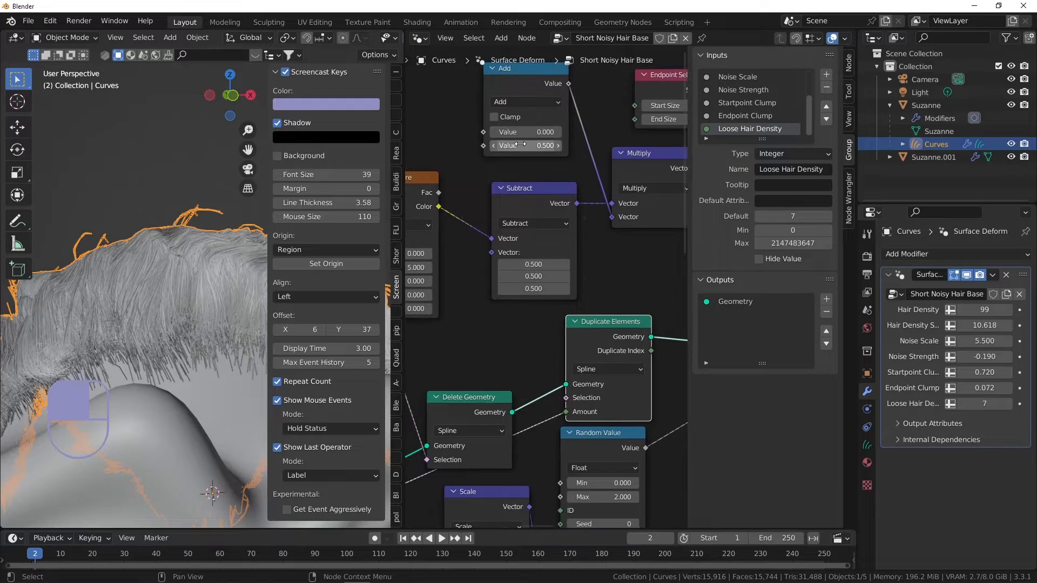
left_click_drag(520, 145, 562, 146)
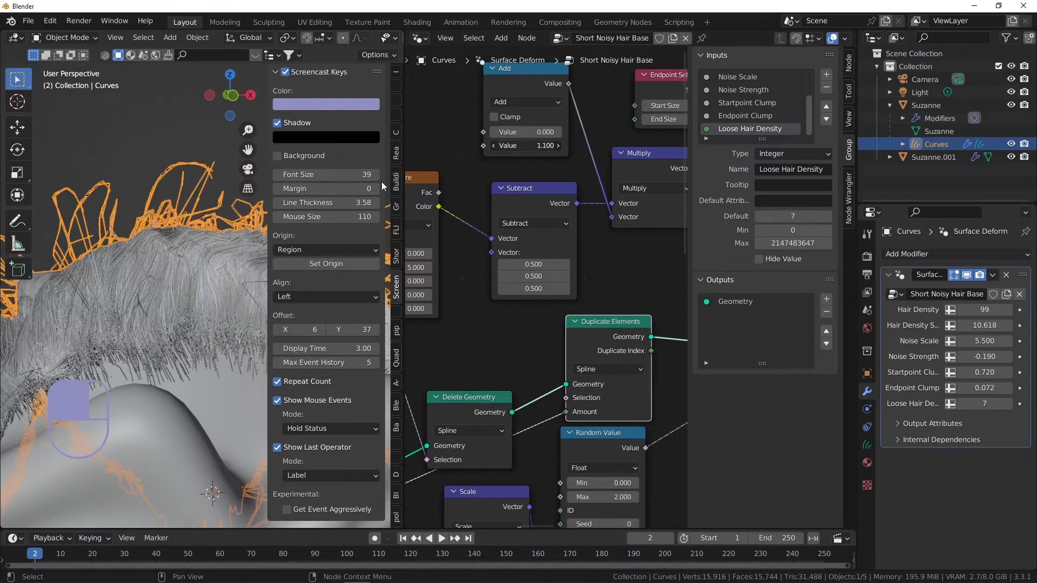
scroll(209, 224, "down", 3)
key("ctrl+z")
- Expose the Add node's second value as a new group input named Loose Hair Noise Strength
scroll(490, 154, "up", 3)
middle_click_drag(490, 153, 549, 140)
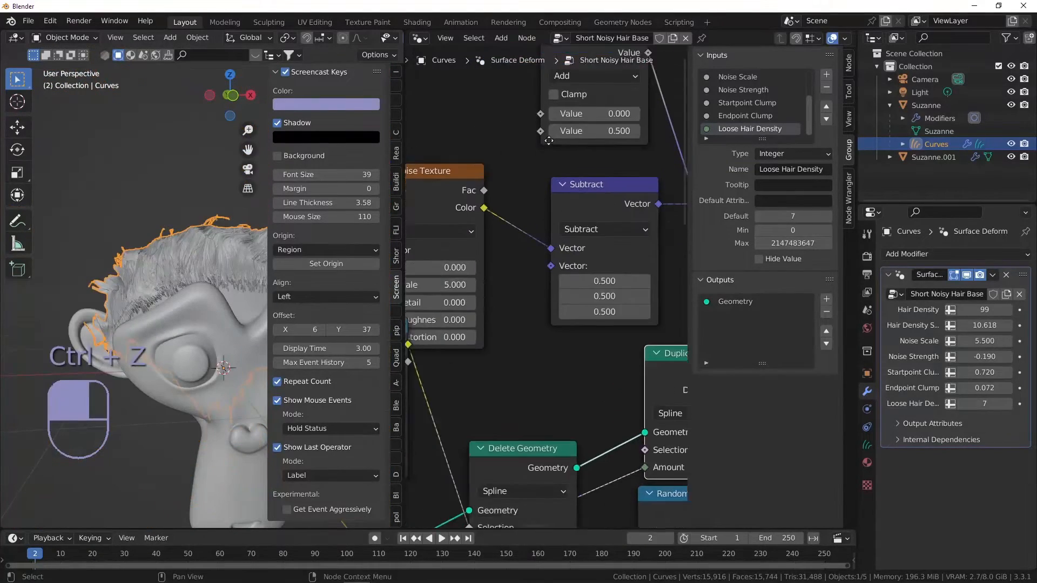
scroll(549, 140, "down", 3)
left_click_drag(630, 108, 273, 557)
left_click_drag(225, 485, 582, 349)
double_click(729, 129)
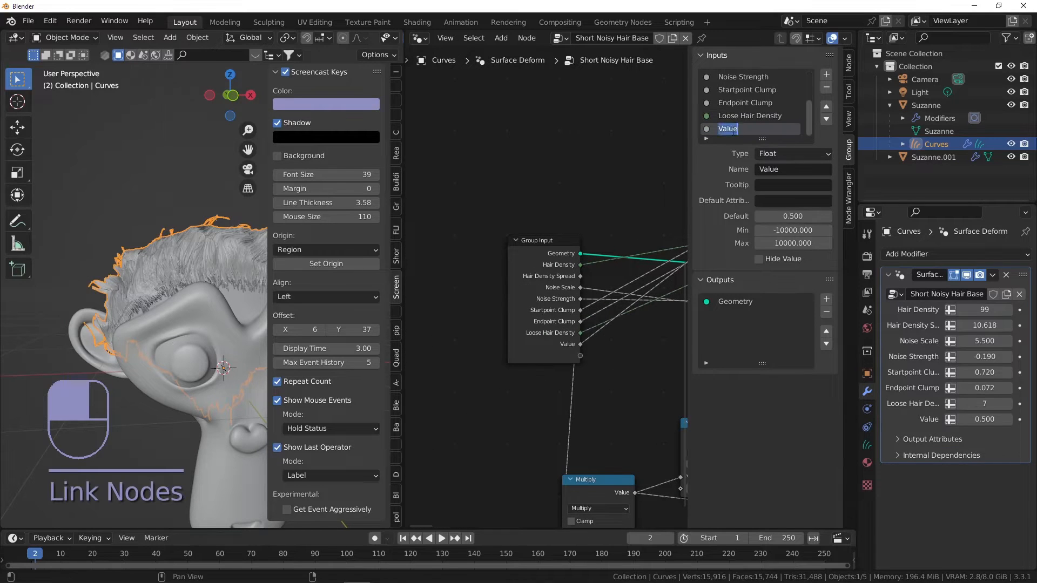
type("Loose Hair Noise Strength")
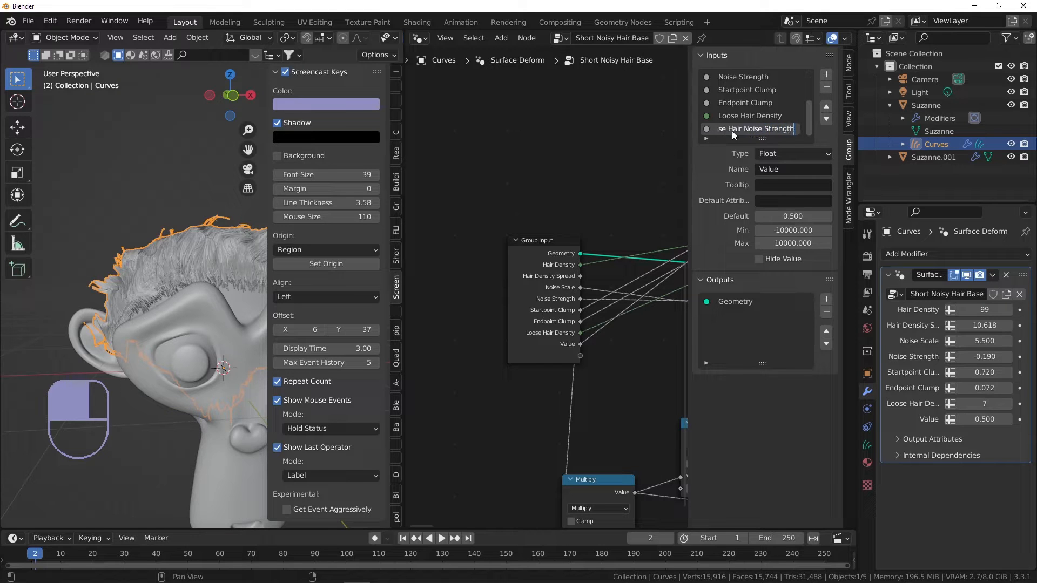
key("Return")
- Link the Noise Texture node's Scale to a new group input
scroll(216, 223, "down", 5)
scroll(142, 216, "up", 5)
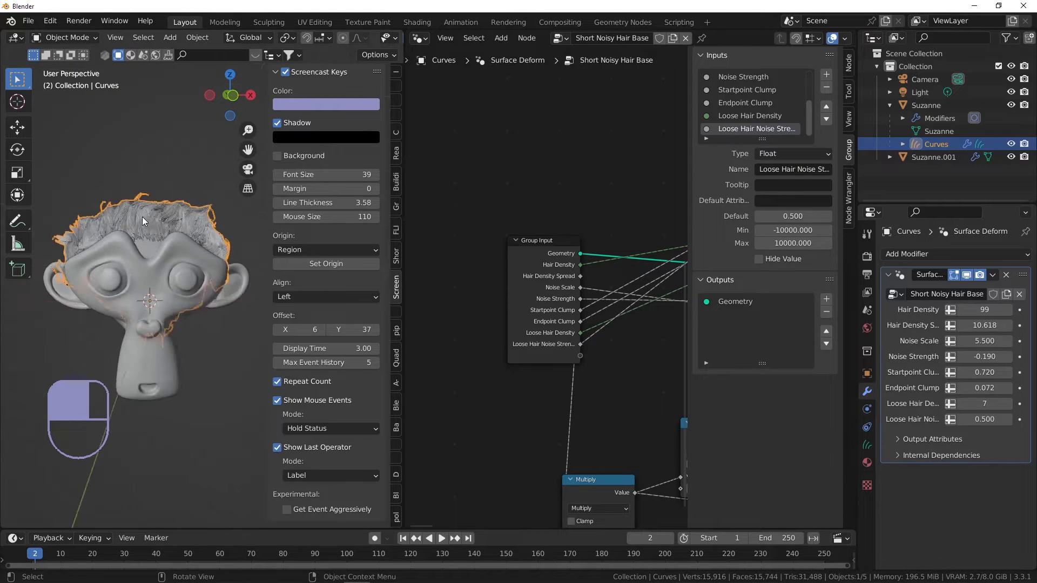
scroll(576, 205, "down", 4)
middle_click_drag(597, 210, 478, 248)
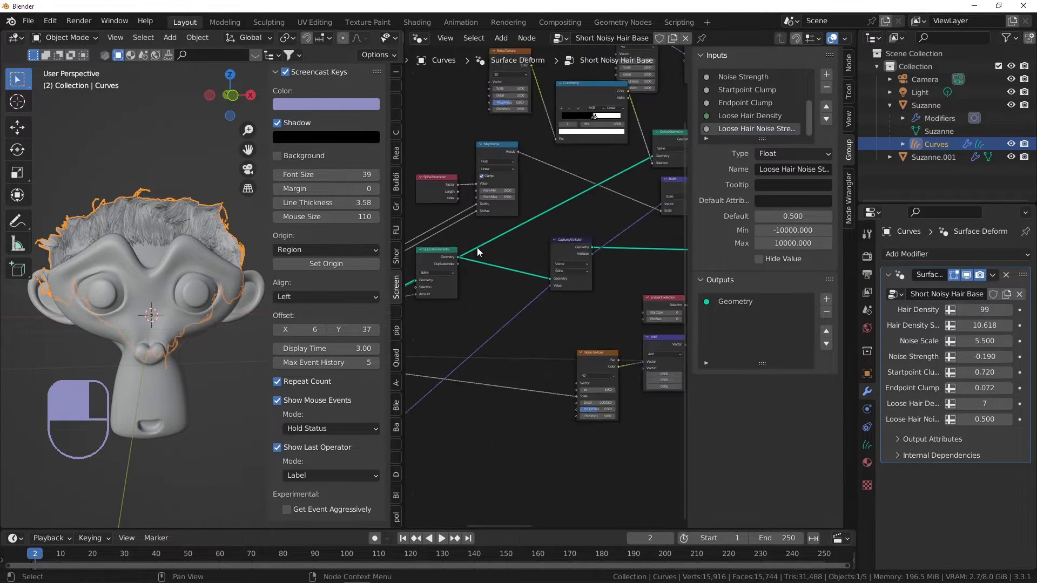
scroll(554, 101, "up", 1)
middle_click_drag(519, 92, 554, 117)
left_click_drag(514, 109, 555, 432)
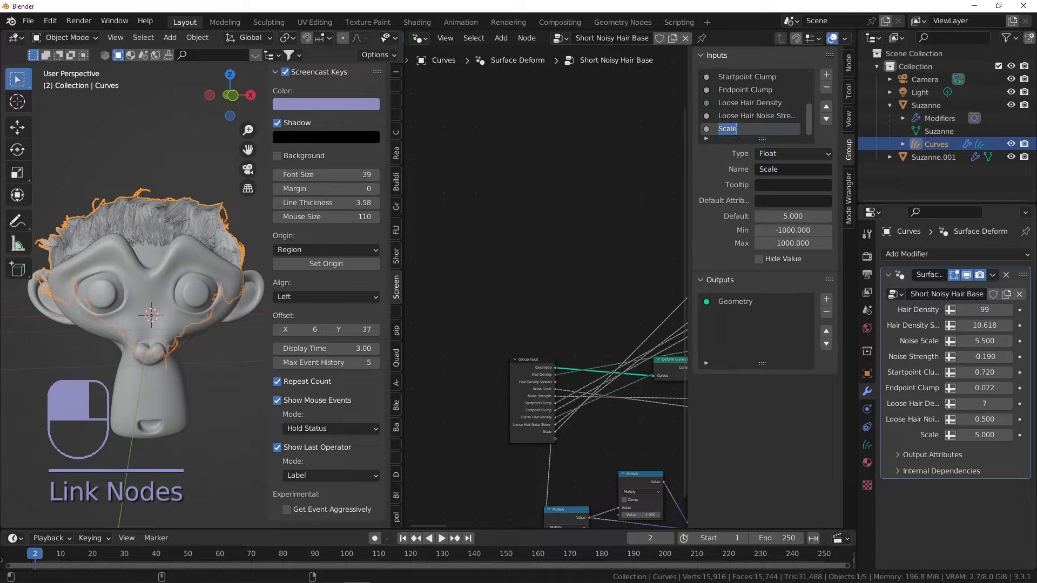
- Rename the new Scale group input to Loose Hair Noise Scale
double_click(734, 129)
type("Loose Hair Noise Scale")
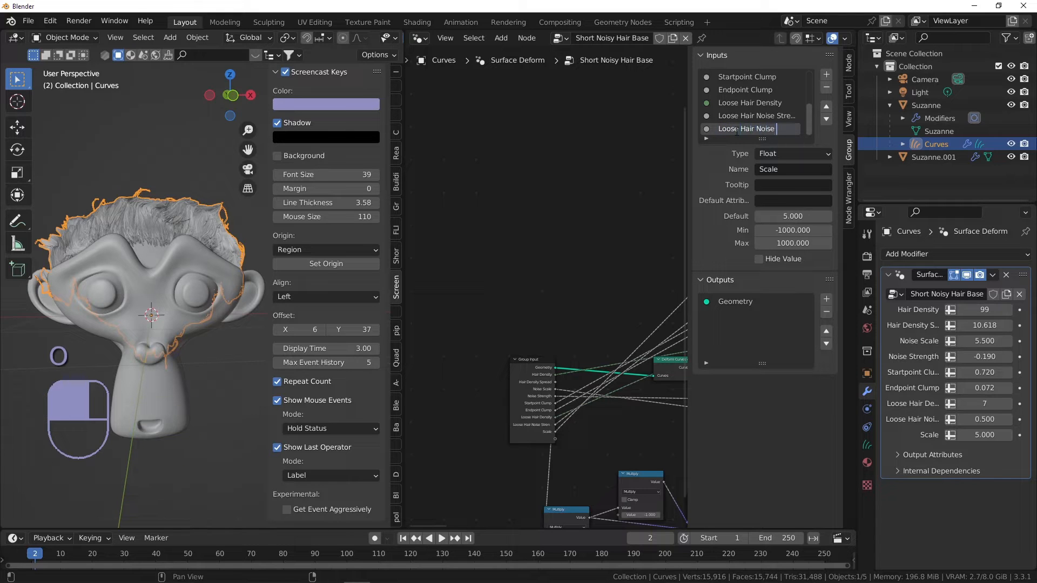
key("Return")
key("ctrl+s")
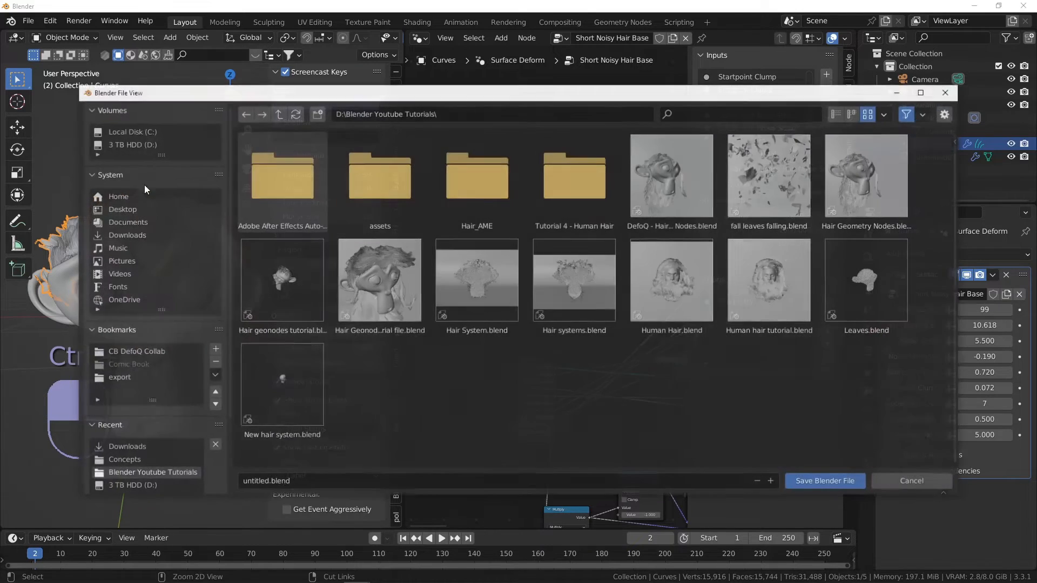
key("Return")
- Try raising the modifier's Loose Hair Noise Scale to 5.250, and undo the change
mouse_move(178, 189)
middle_mouse_down()
mouse_move(145, 208)
mouse_move(158, 190)
middle_mouse_up()
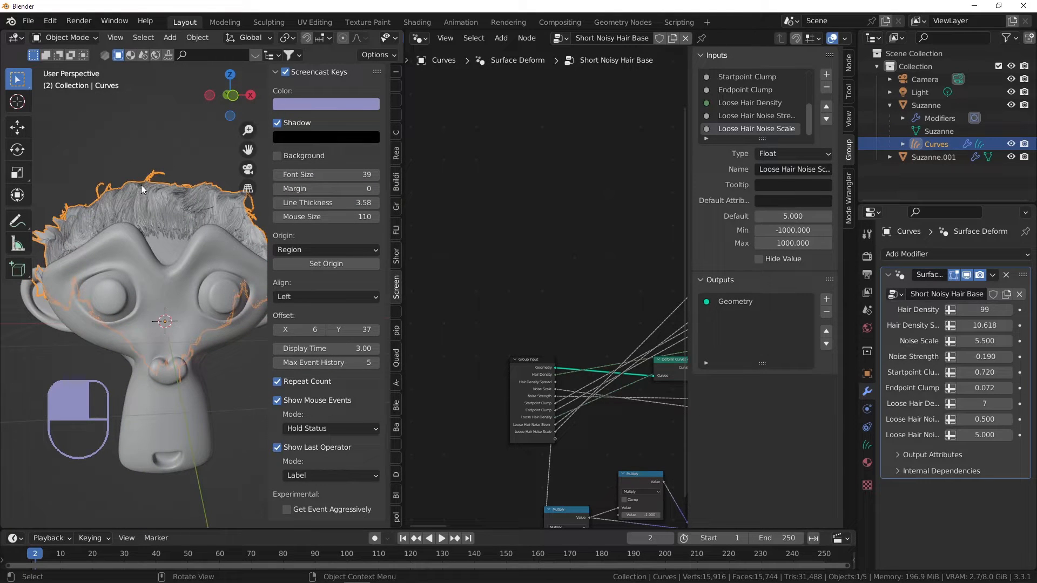
scroll(155, 206, "up", 2)
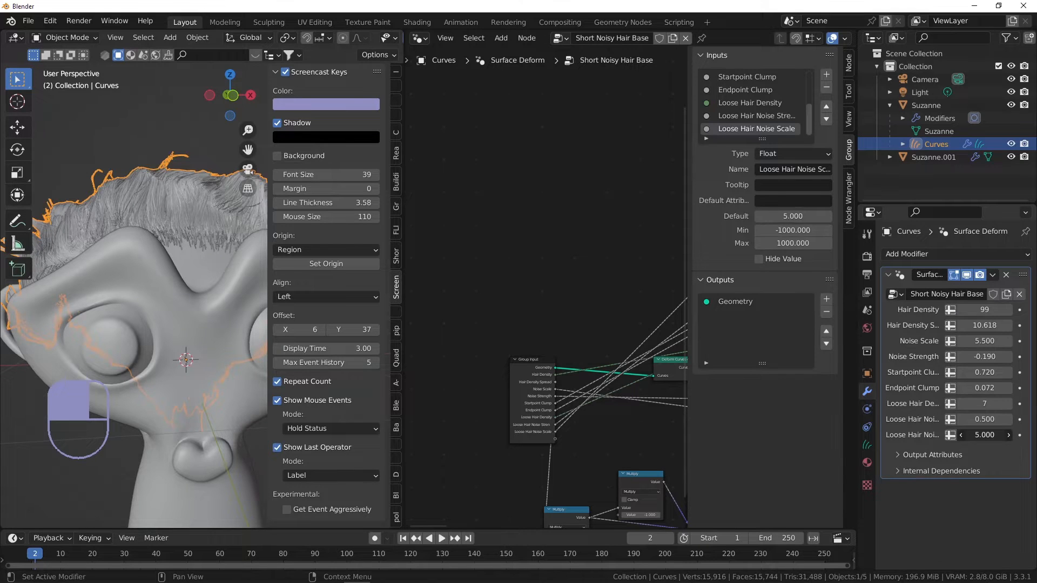
left_click_drag(985, 435, 981, 434)
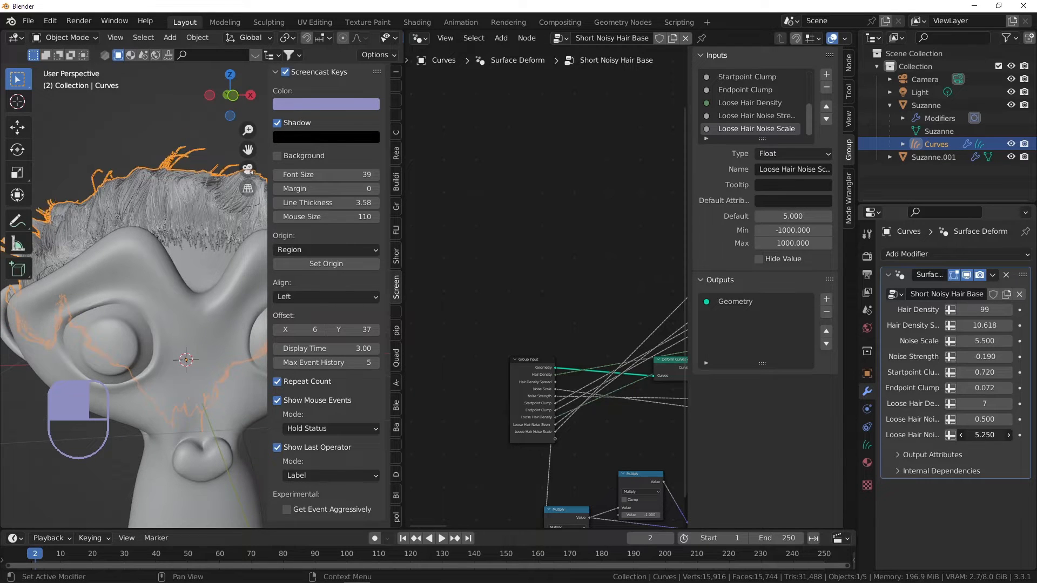
key("ctrl+z")
key("KP_0")
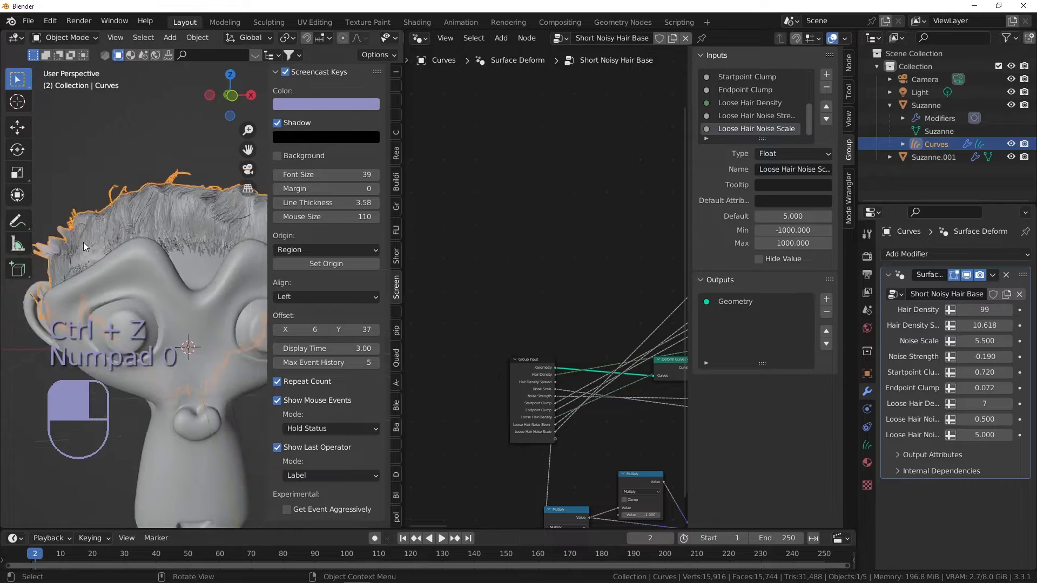
- Widen the 3D viewport by narrowing the neighbouring node editor
middle_click_drag(135, 240, 404, 215)
left_click_drag(404, 215, 500, 215)
middle_click_drag(324, 243, 186, 206)
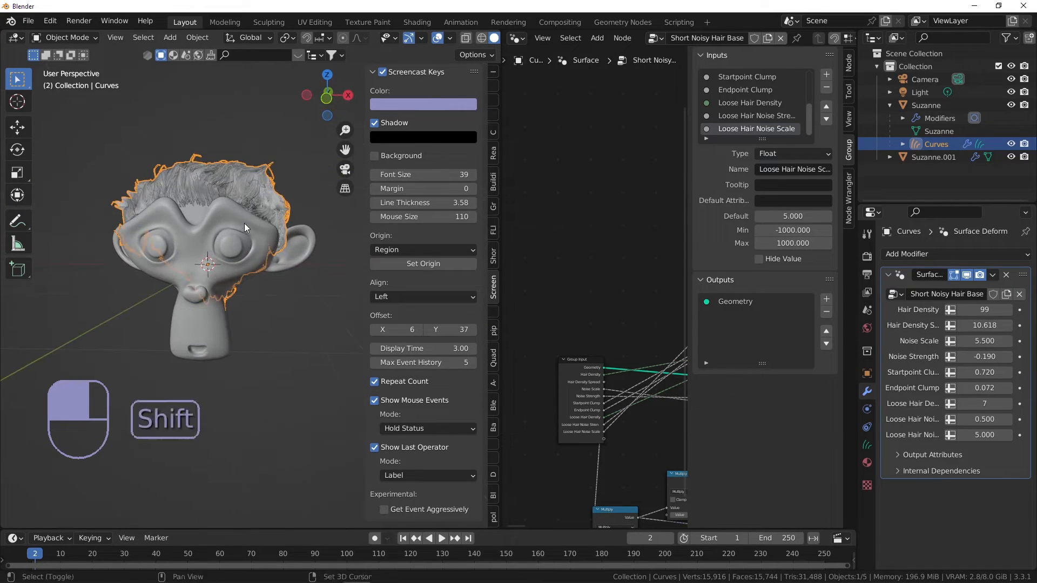
- Add an Empty Hair curves object to the Suzanne.001 head
middle_click_drag(244, 223, 167, 205)
left_click(186, 162)
scroll(183, 168, "up", 3)
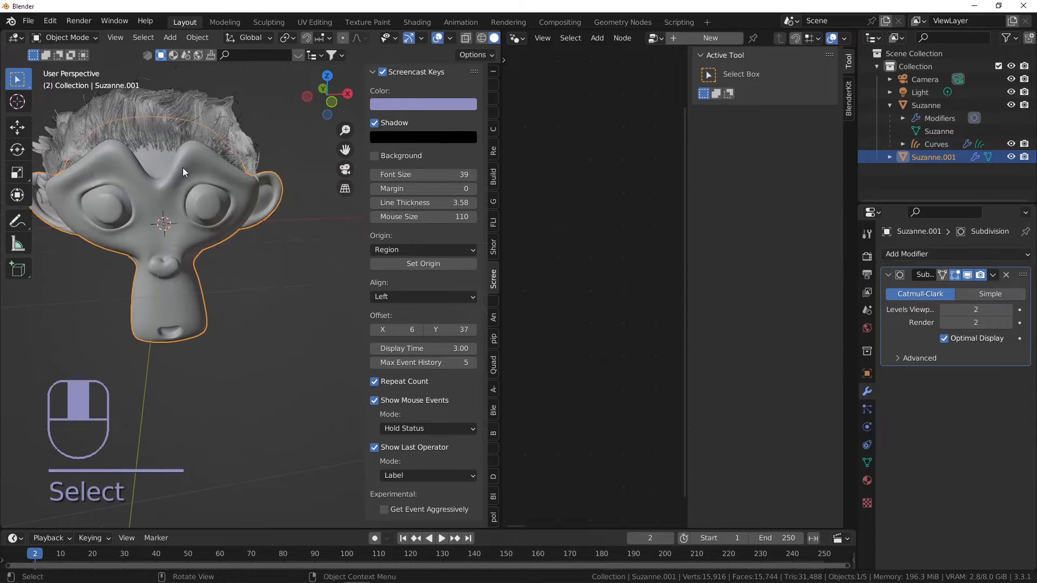
key("shift+a")
mouse_move(182, 167)
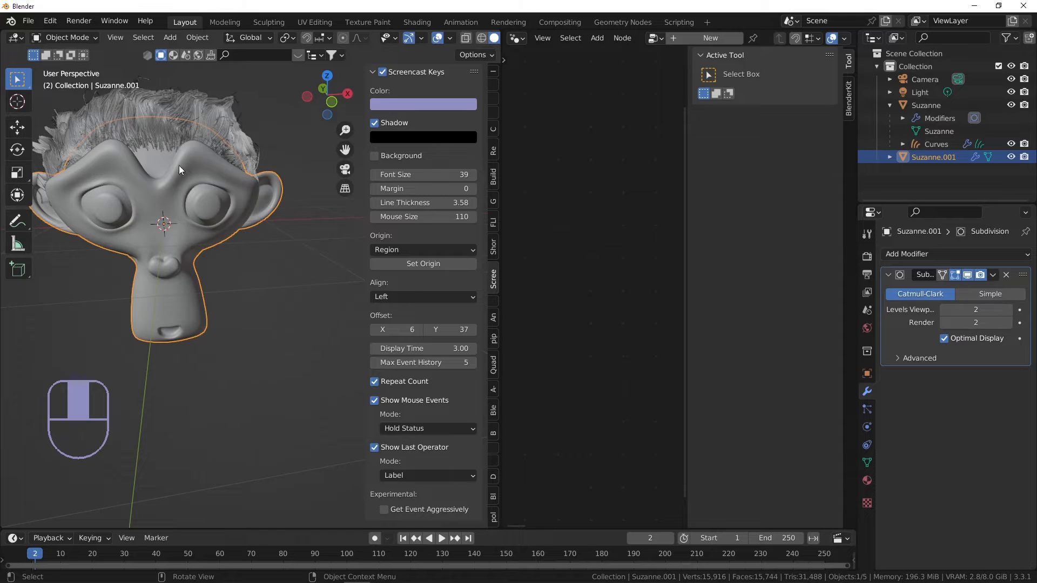
key("shift+a")
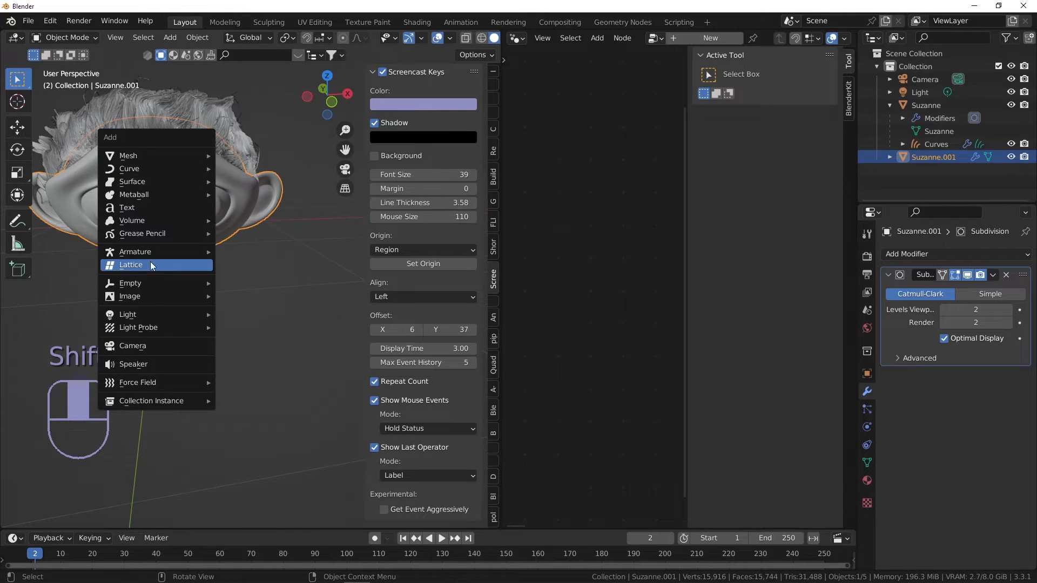
mouse_move(148, 170)
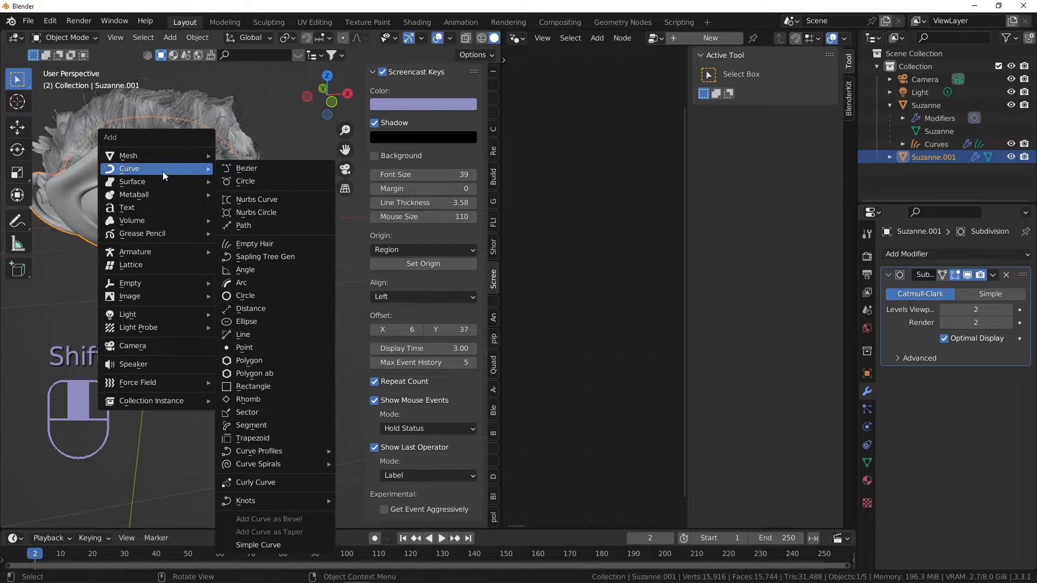
left_click(253, 244)
- Select the original styled hair curves and append the Hair Thickness node group from DefoQ - Hair Geometry Nodes.blend
left_click(27, 21)
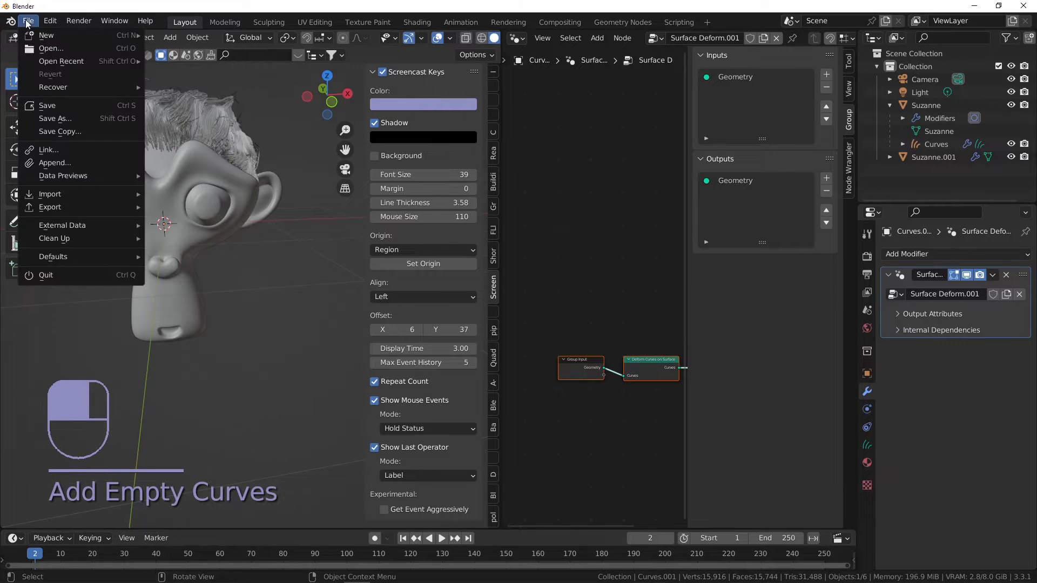
left_click(138, 109)
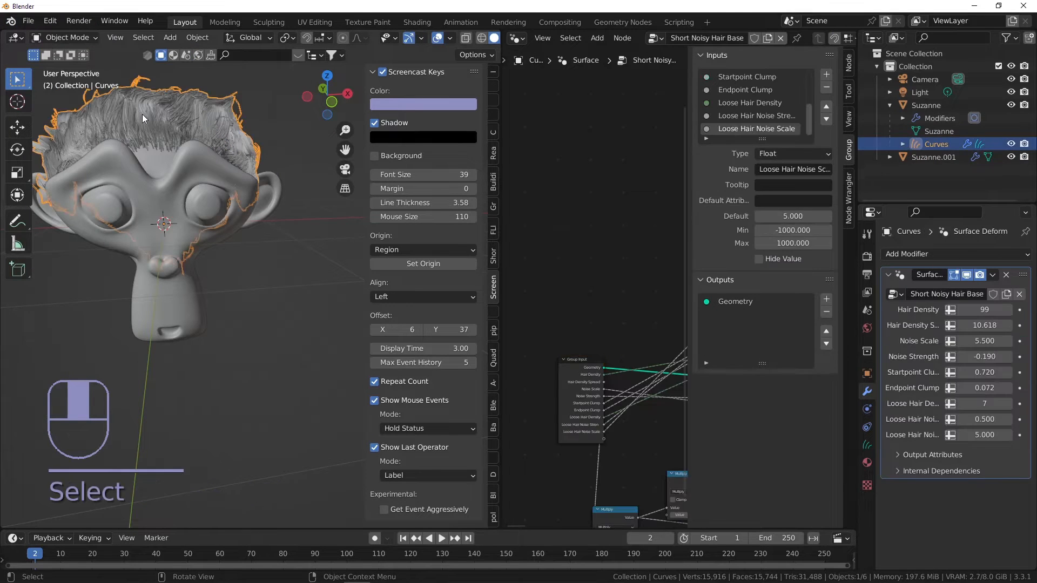
middle_click_drag(142, 115, 236, 144)
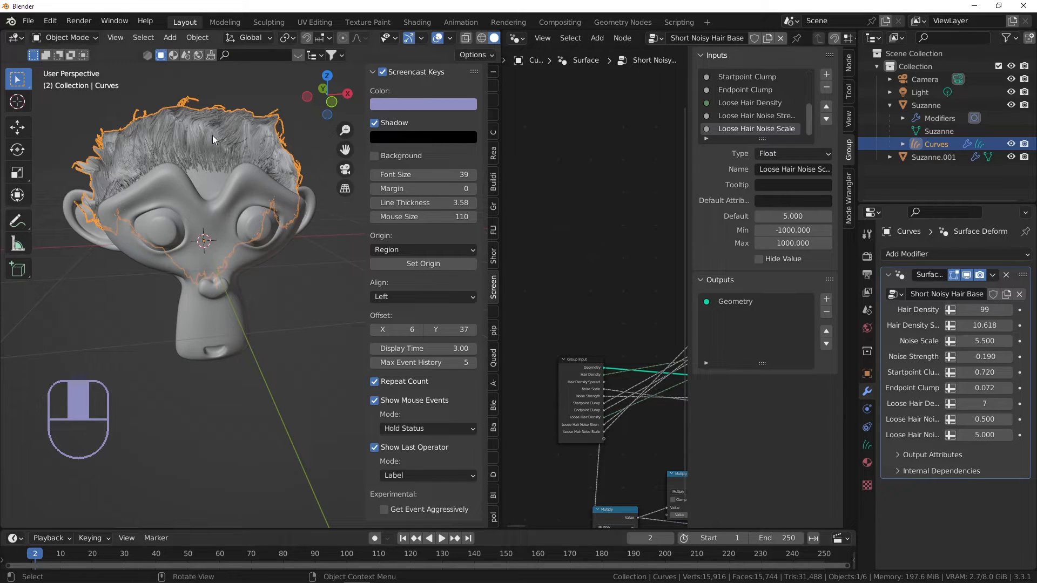
scroll(202, 124, "up", 4)
scroll(226, 133, "down", 4)
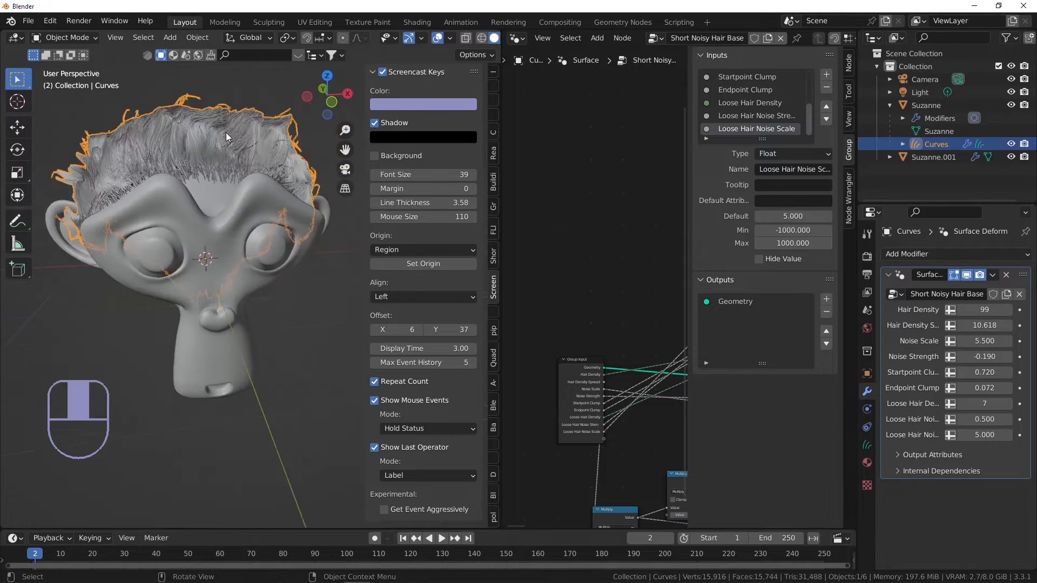
scroll(239, 138, "up", 1)
left_click(30, 24)
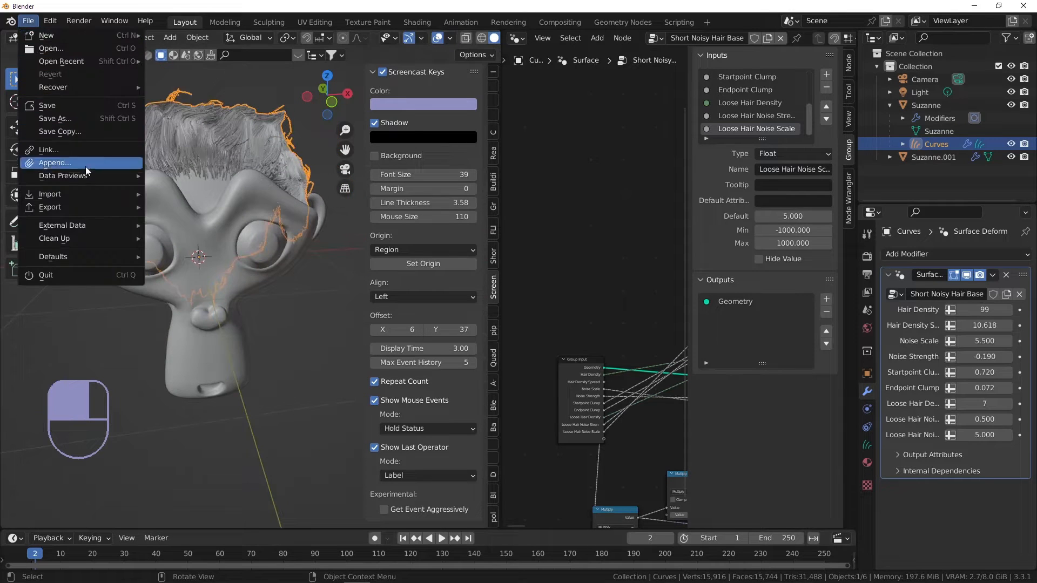
left_click(67, 161)
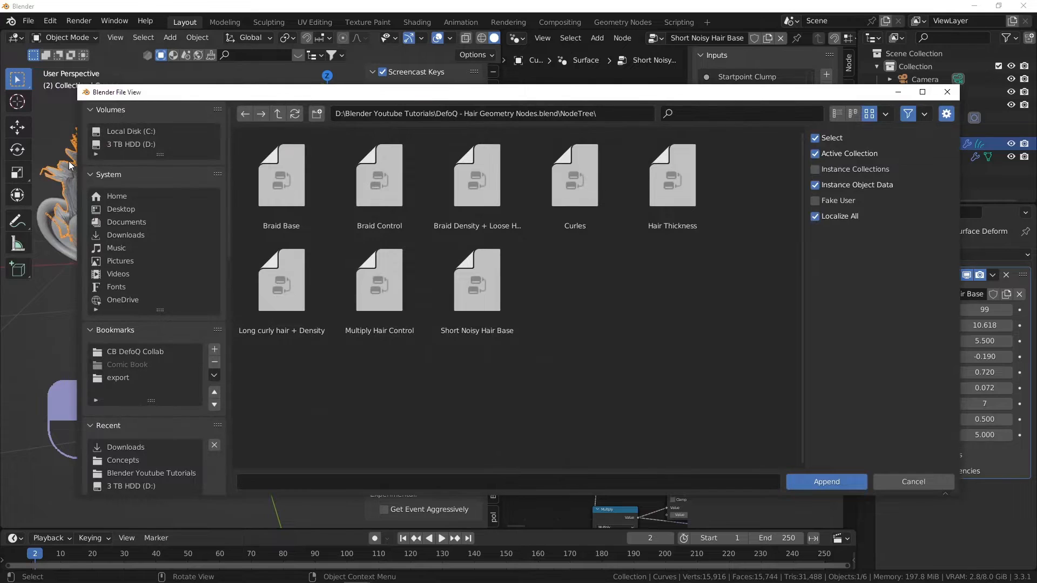
left_click(671, 183)
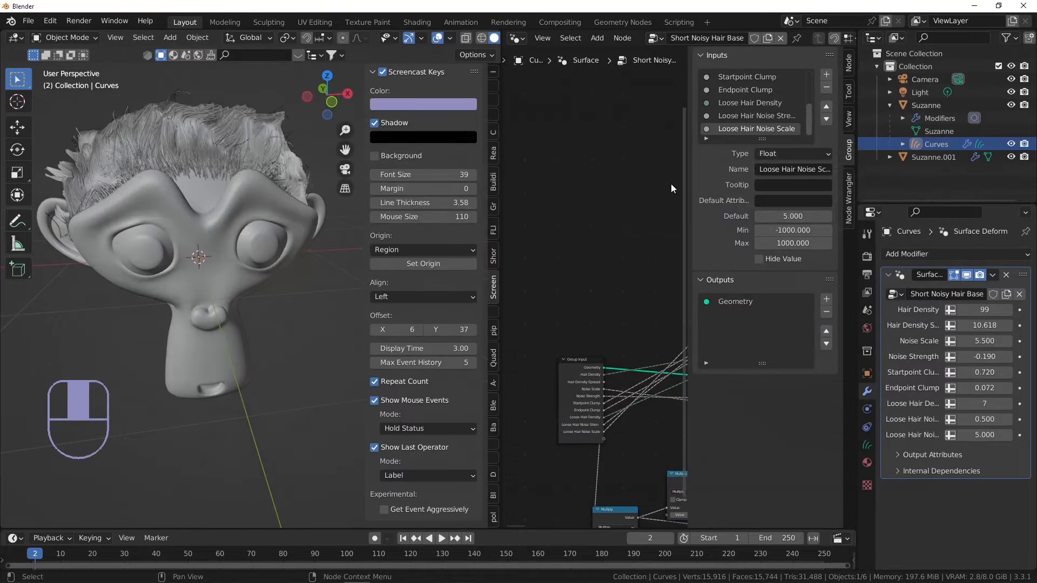
- Add a Geometry Nodes modifier to the hair curves and assign the Hair Thickness node group to it
left_click(903, 254)
left_click(890, 285)
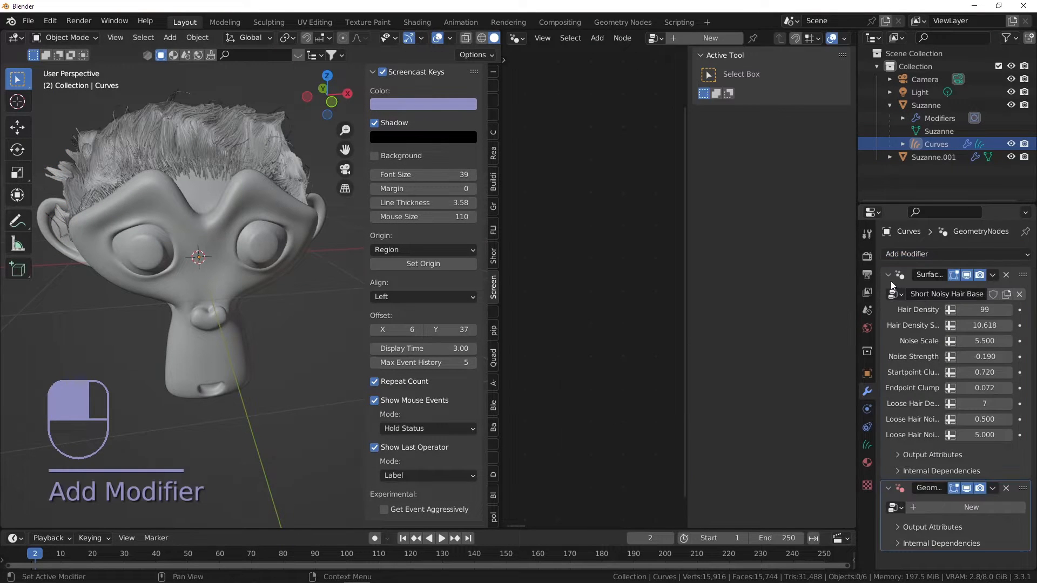
left_click(897, 507)
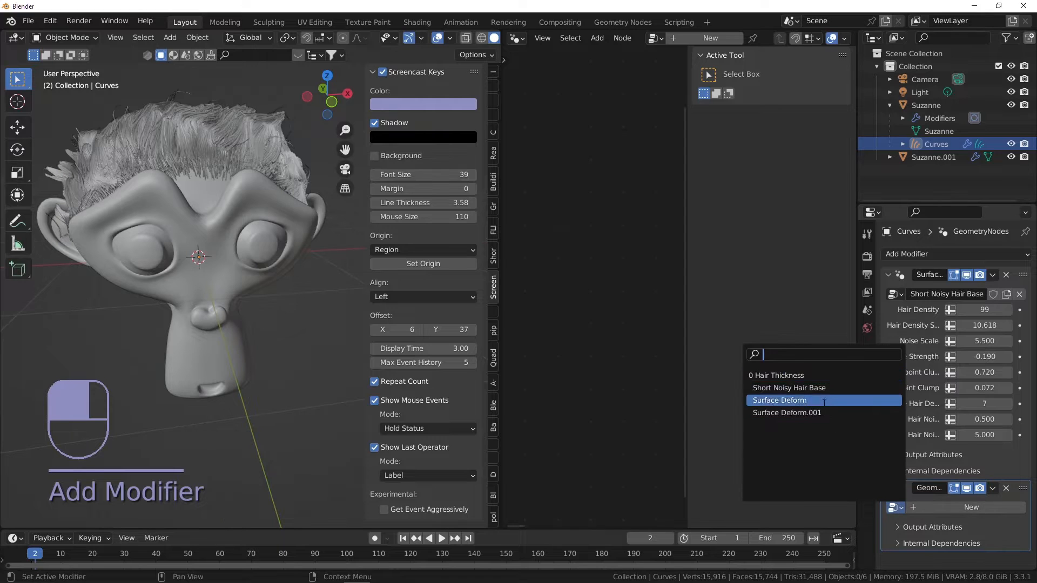
left_click(817, 376)
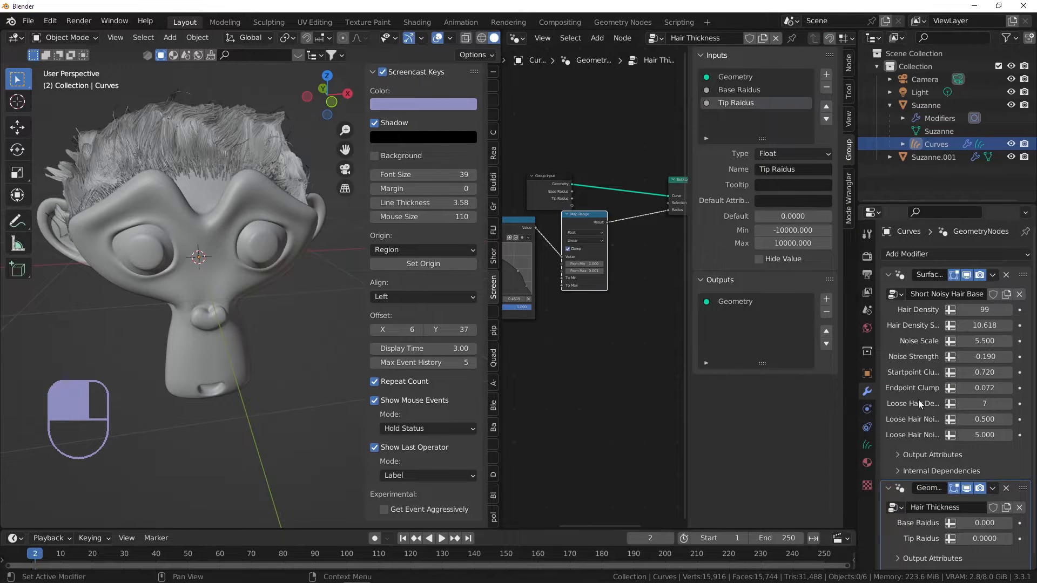
scroll(929, 421, "down", 1)
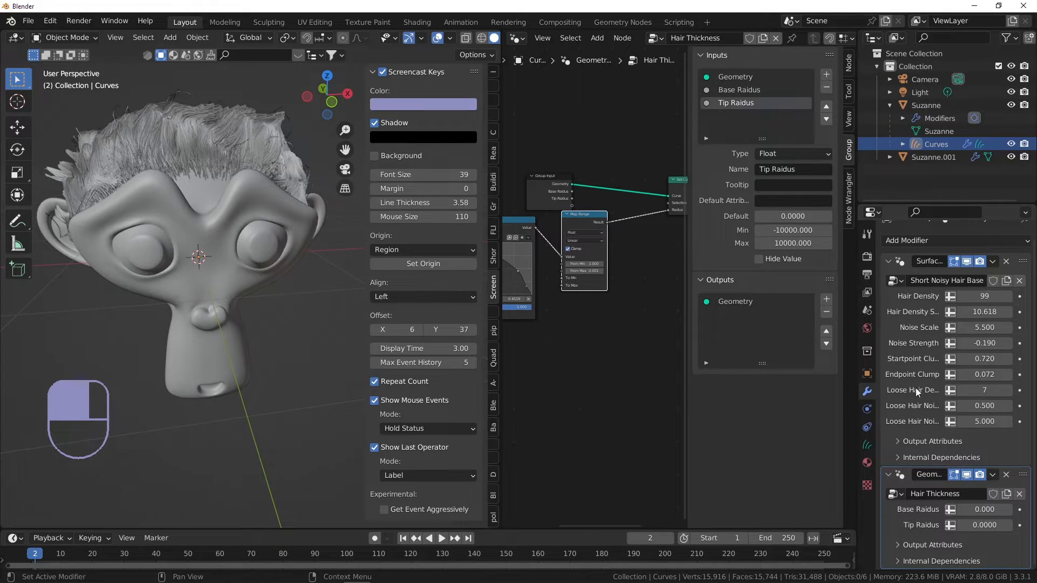
scroll(175, 146, "up", 1)
scroll(210, 145, "down", 1)
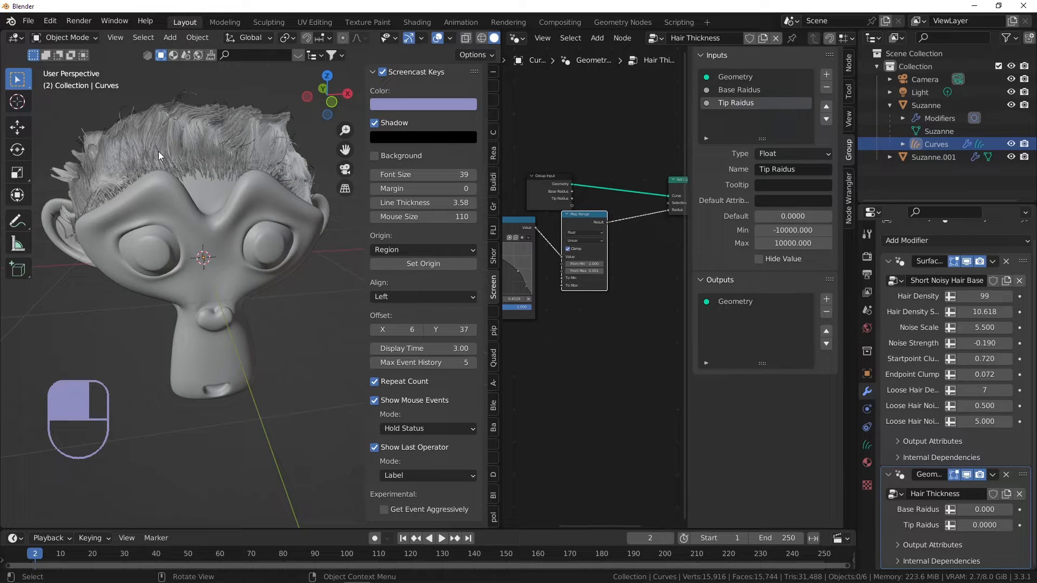
- Append the Curles node group from DefoQ - Hair Geometry Nodes.blend
left_click(30, 21)
left_click(54, 177)
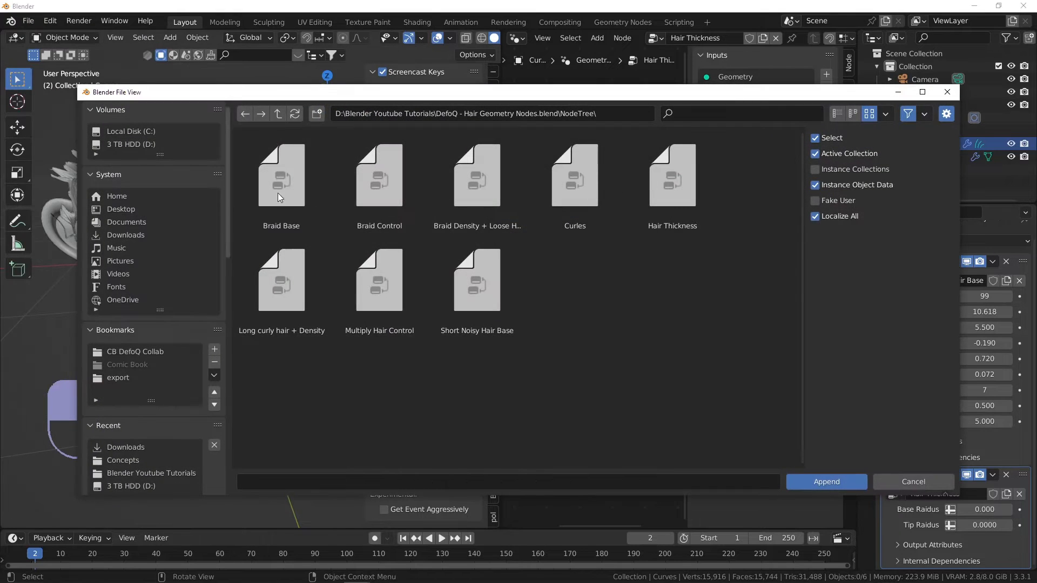
double_click(555, 196)
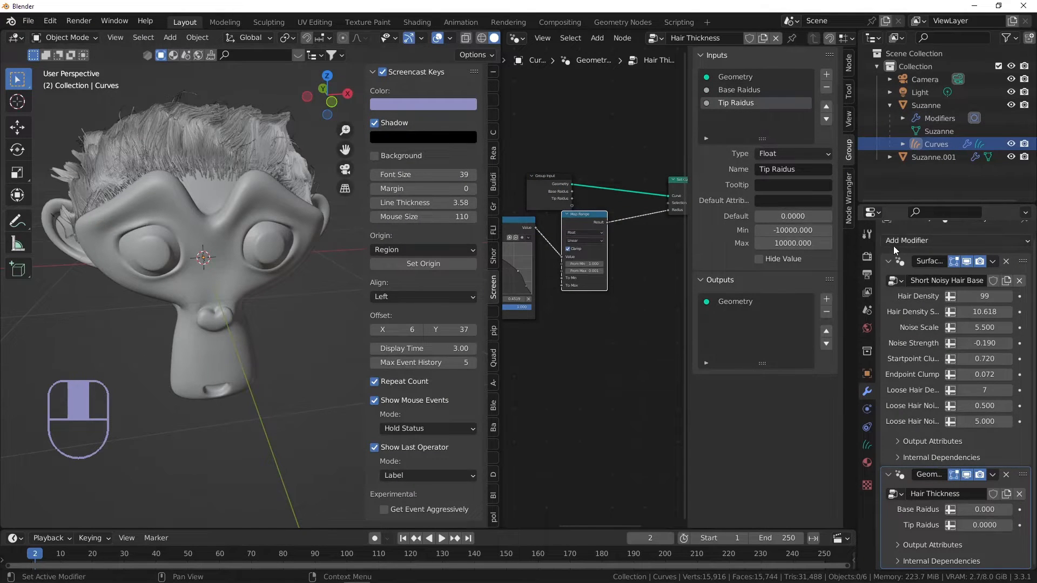
- Add another Geometry Nodes modifier above the Hair Thickness one and assign the Curles node group to it
left_click(897, 240)
left_click(923, 275)
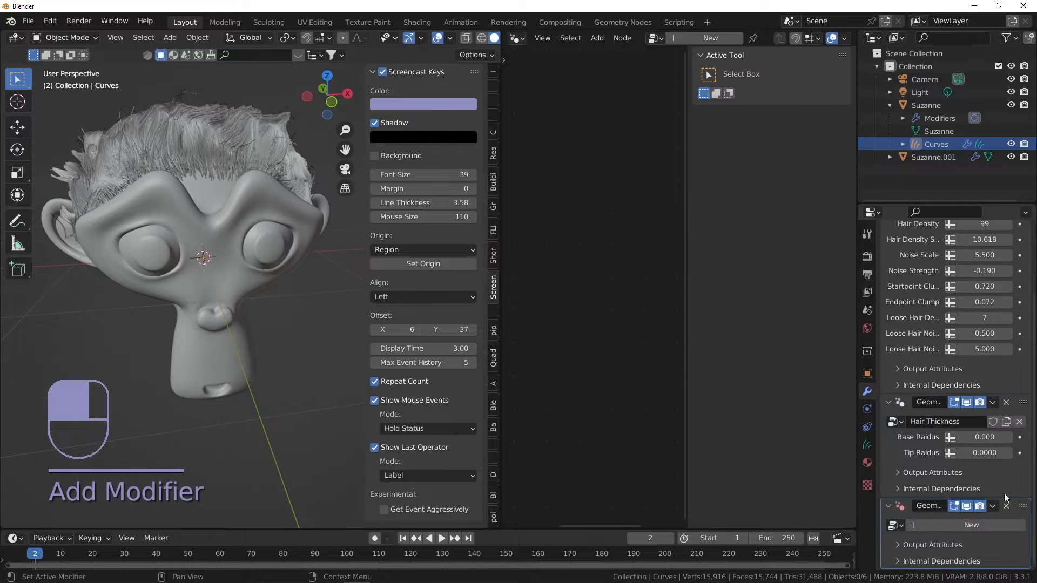
left_click_drag(1023, 506, 1019, 396)
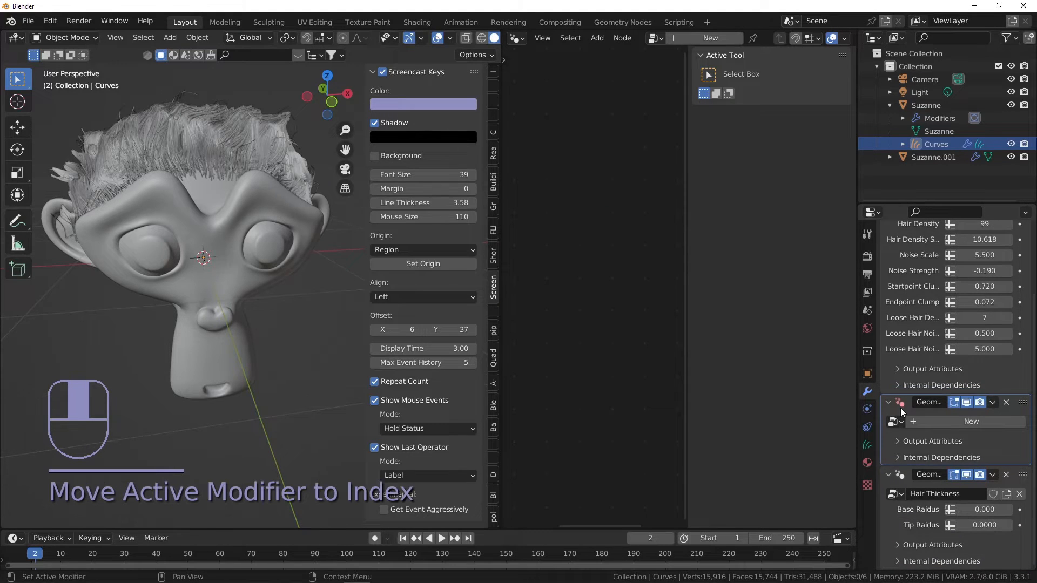
left_click(895, 422)
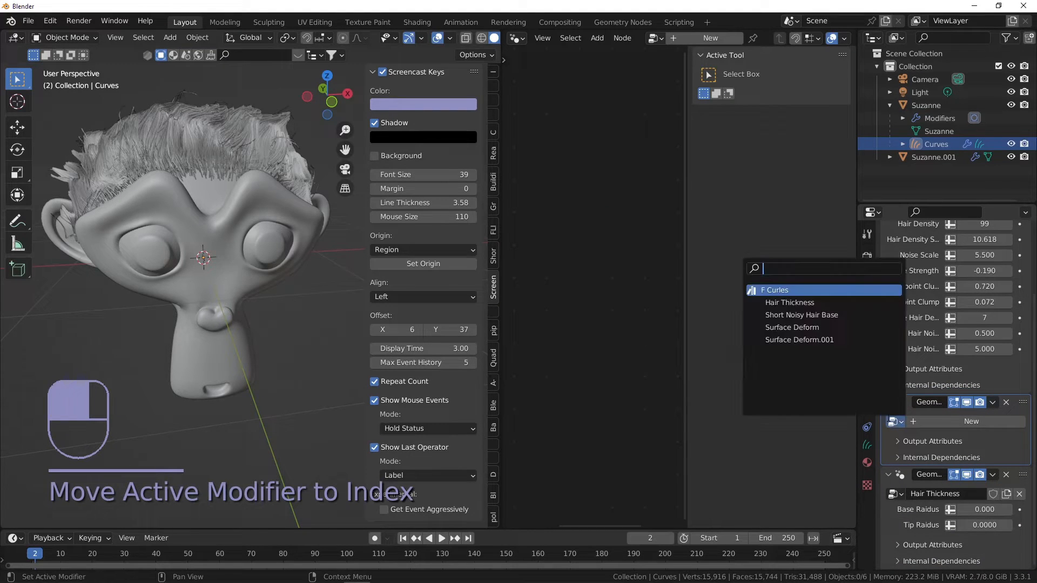
left_click(809, 295)
- Set the Curles modifier's Amplitude to 0.05, and try a Frequency of 1.010 before undoing that change
middle_click_drag(238, 181, 259, 157)
scroll(131, 124, "up", 4)
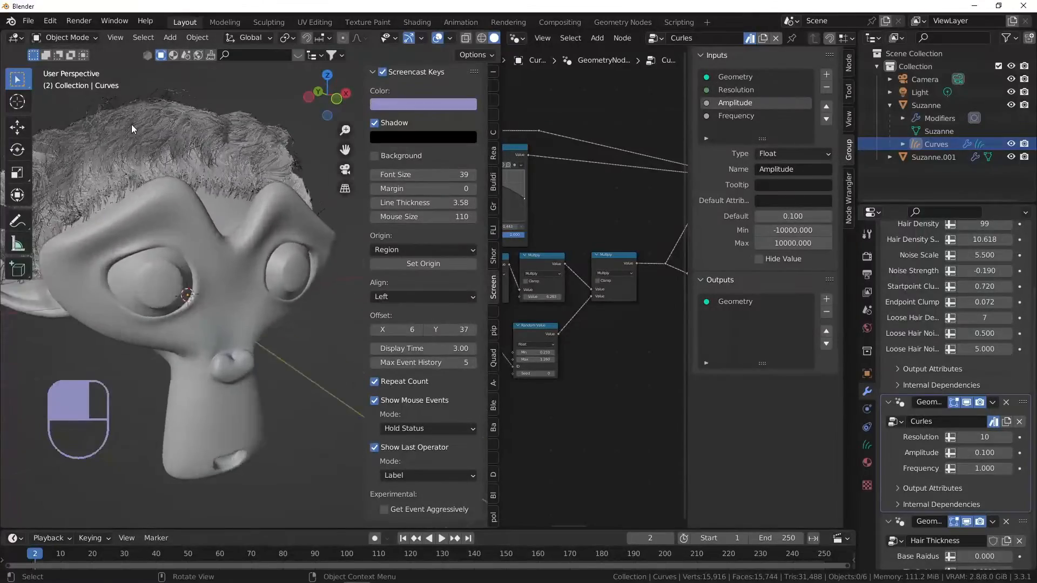
middle_click_drag(132, 124, 270, 148)
scroll(196, 140, "down", 3)
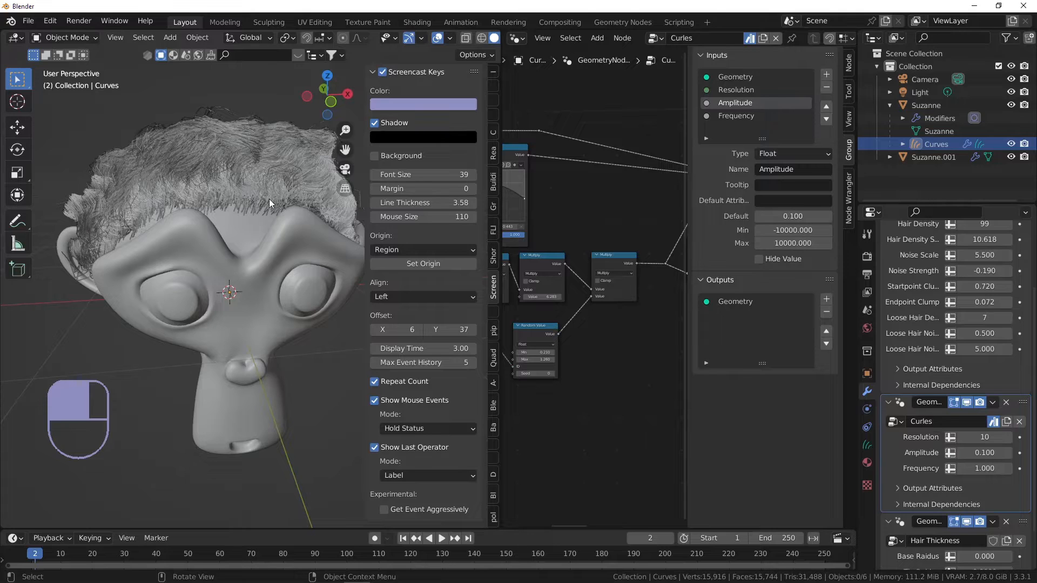
scroll(952, 423, "down", 3)
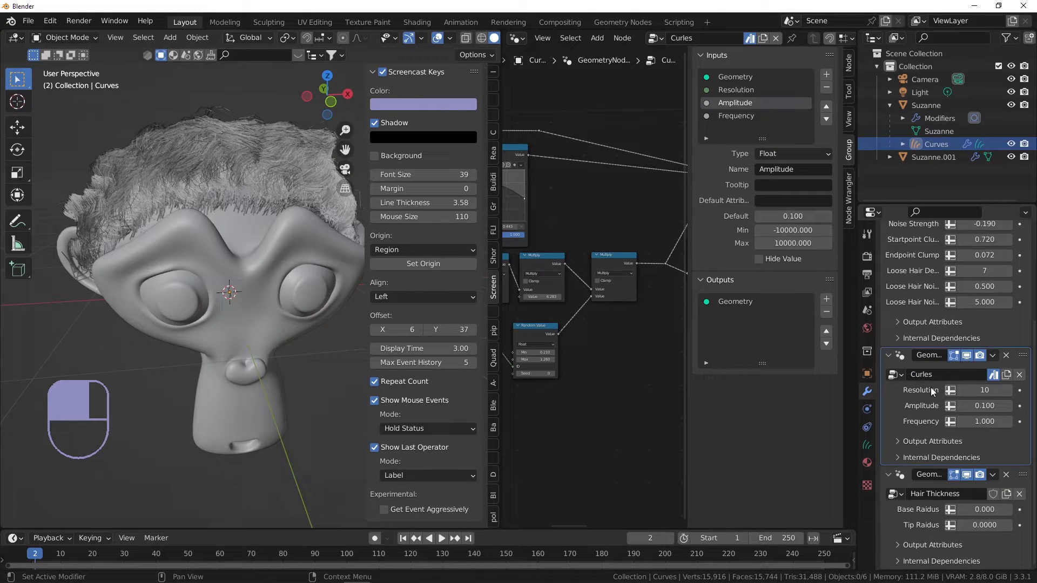
left_click(968, 406)
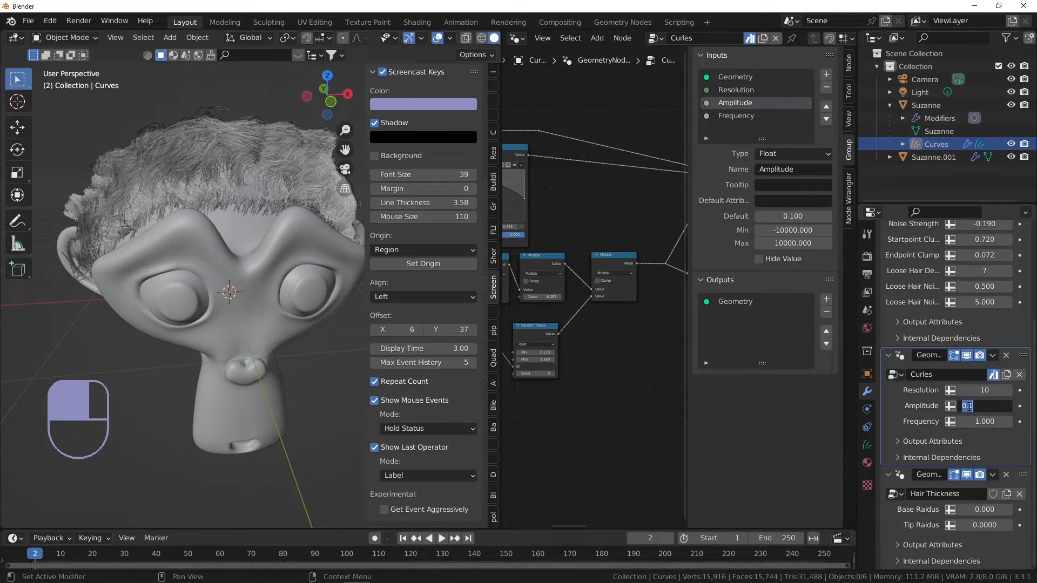
type("0.05")
key("Return")
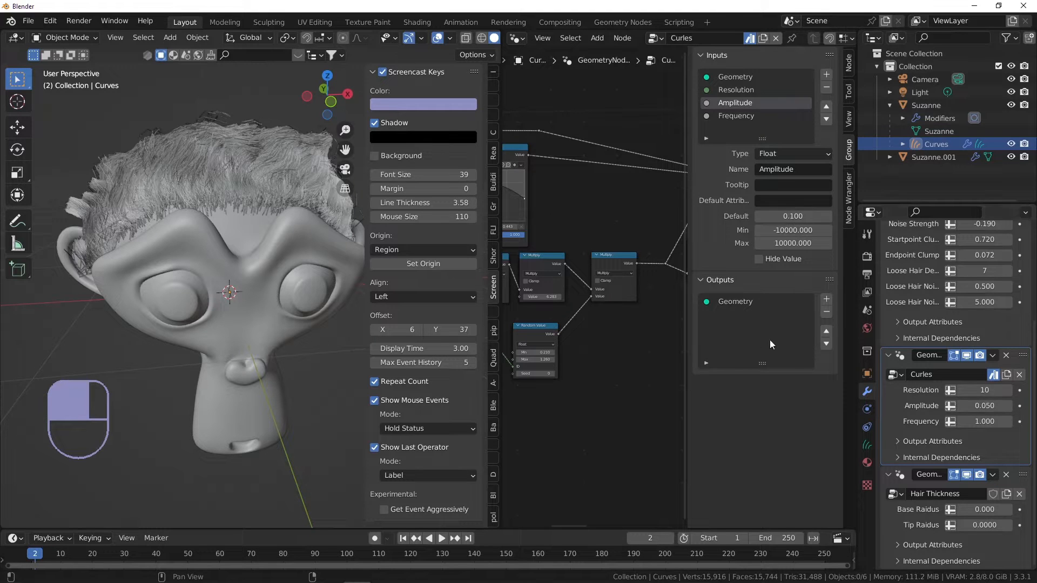
left_click_drag(977, 421, 1000, 421)
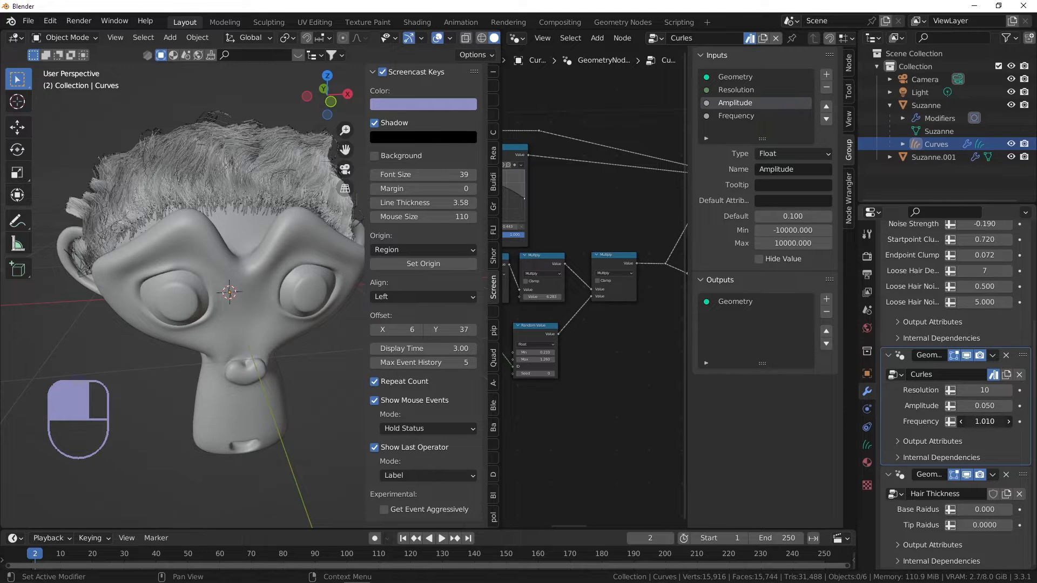
key("ctrl+z")
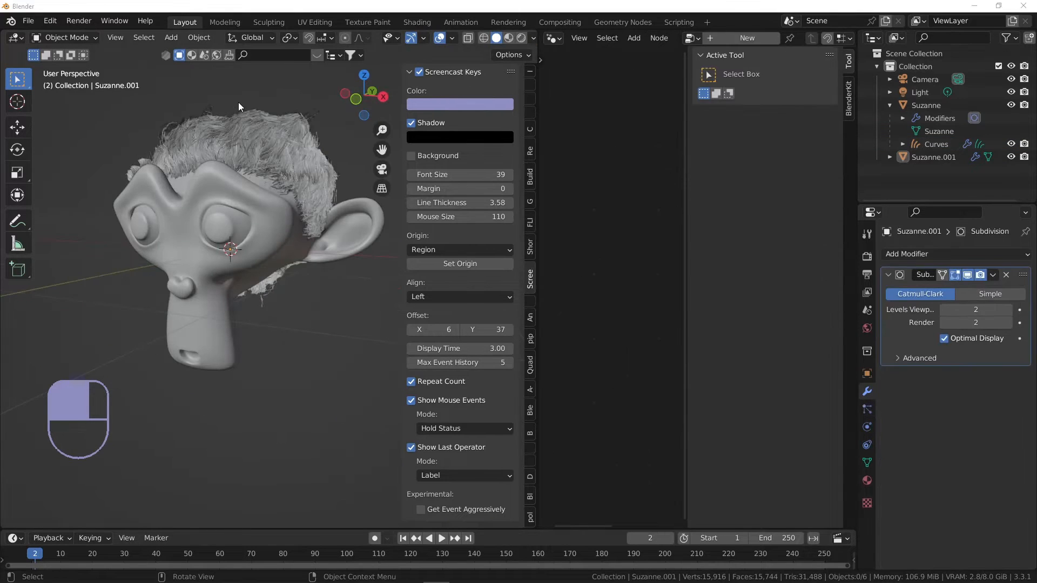
- Select the hair curves, show the Short Noisy Hair Base node tree in an enlarged node area, and select its Object Info node
middle_click_drag(239, 106, 232, 169)
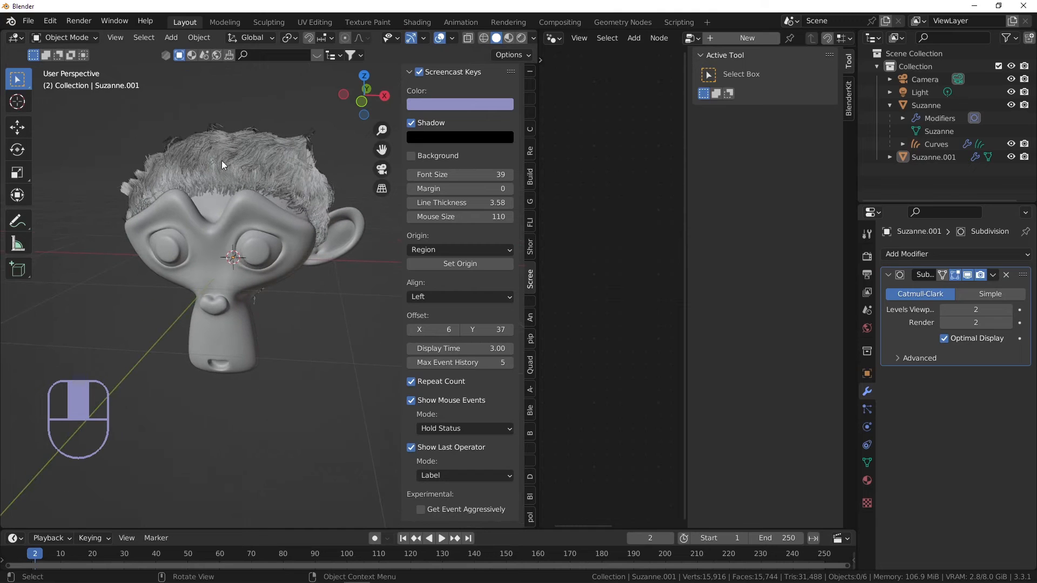
left_click(222, 162)
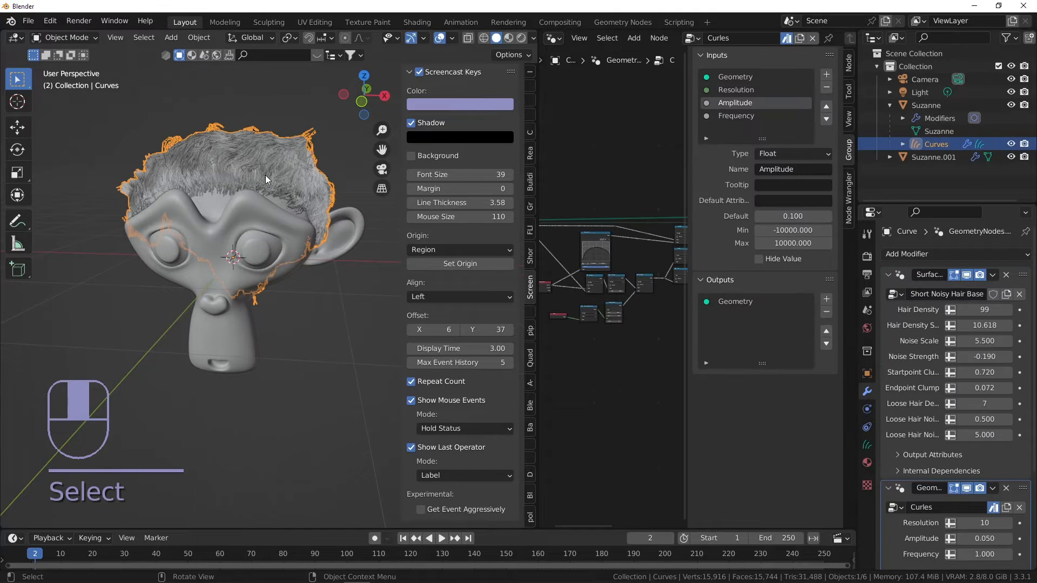
left_click(888, 314)
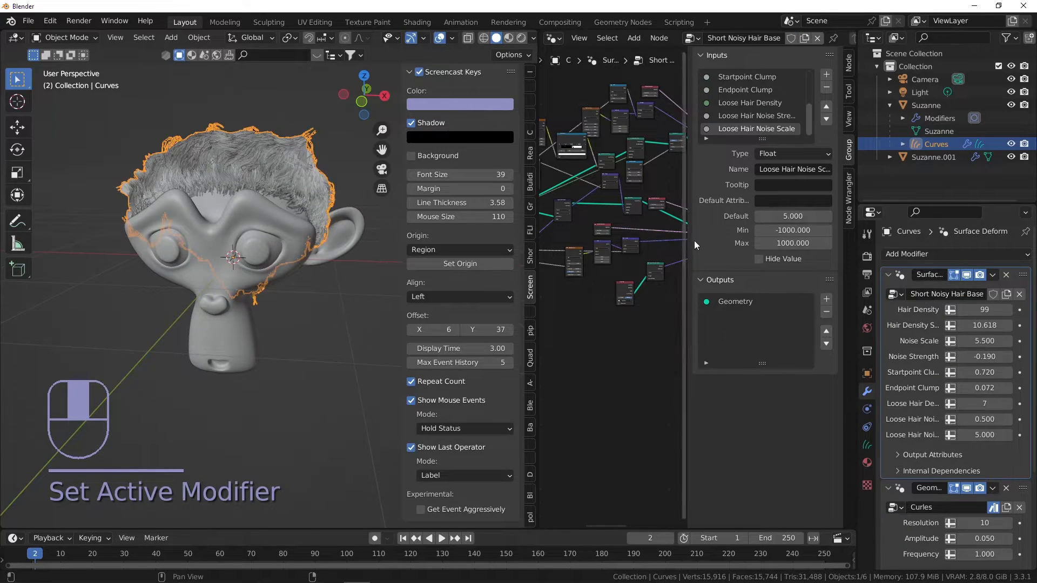
left_click_drag(688, 240, 818, 241)
scroll(695, 296, "up", 3)
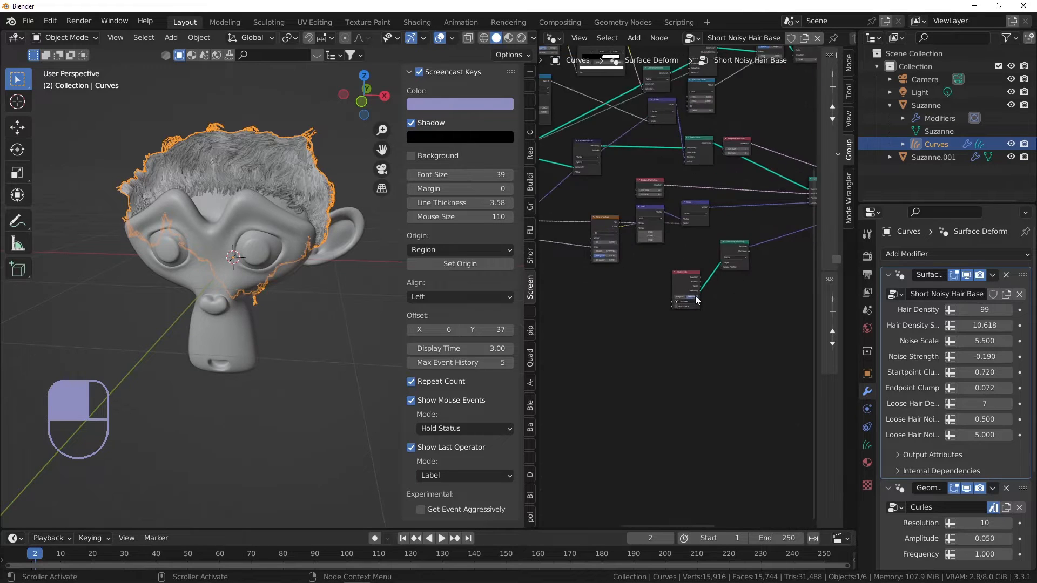
scroll(680, 282, "up", 4)
left_click(686, 258)
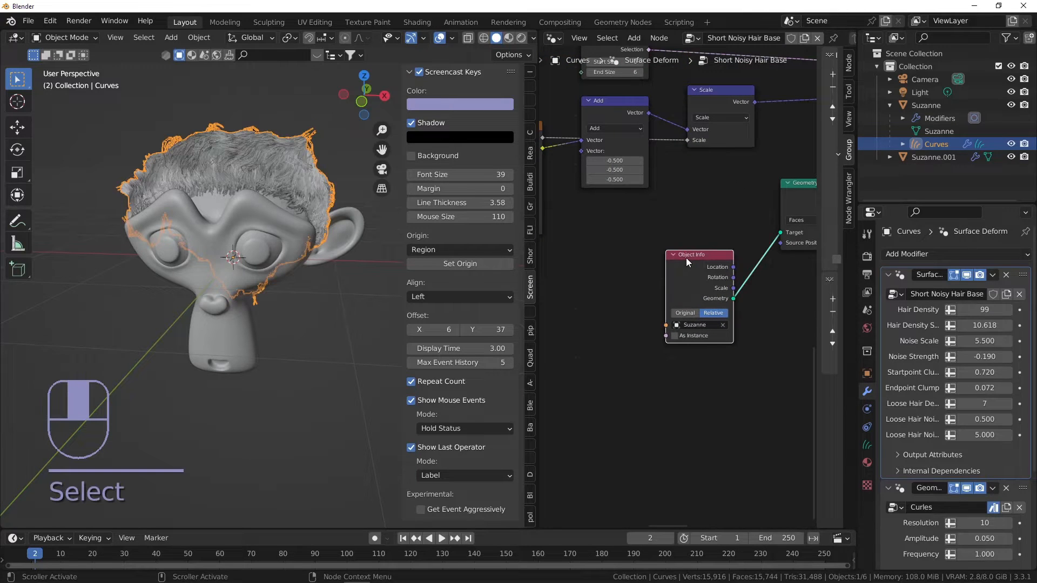
- Try Suzanne.001 as the Object Info node's object, then set it back to Suzanne
left_click(707, 326)
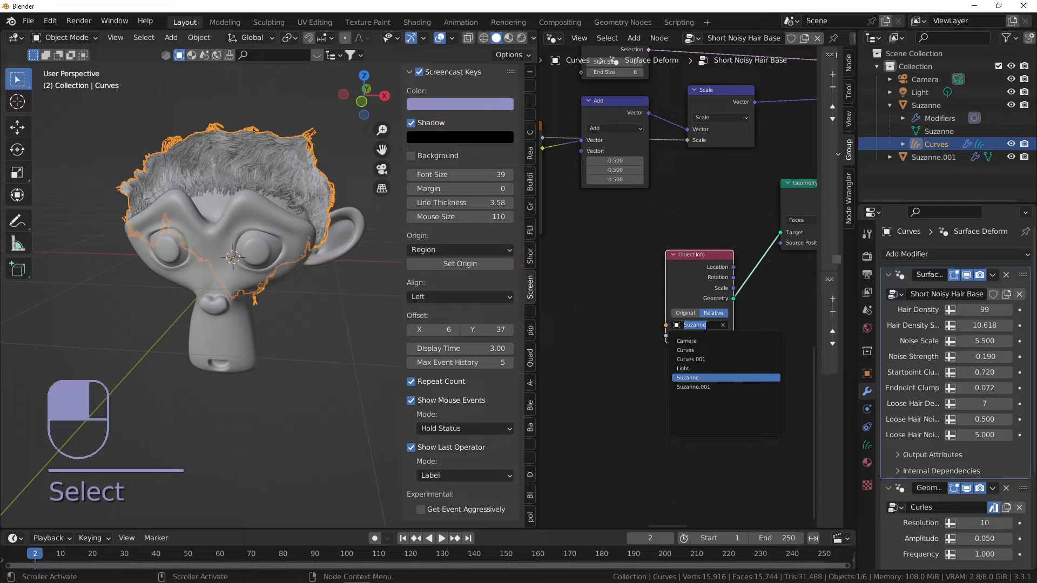
left_click(702, 359)
left_click(702, 326)
left_click(698, 385)
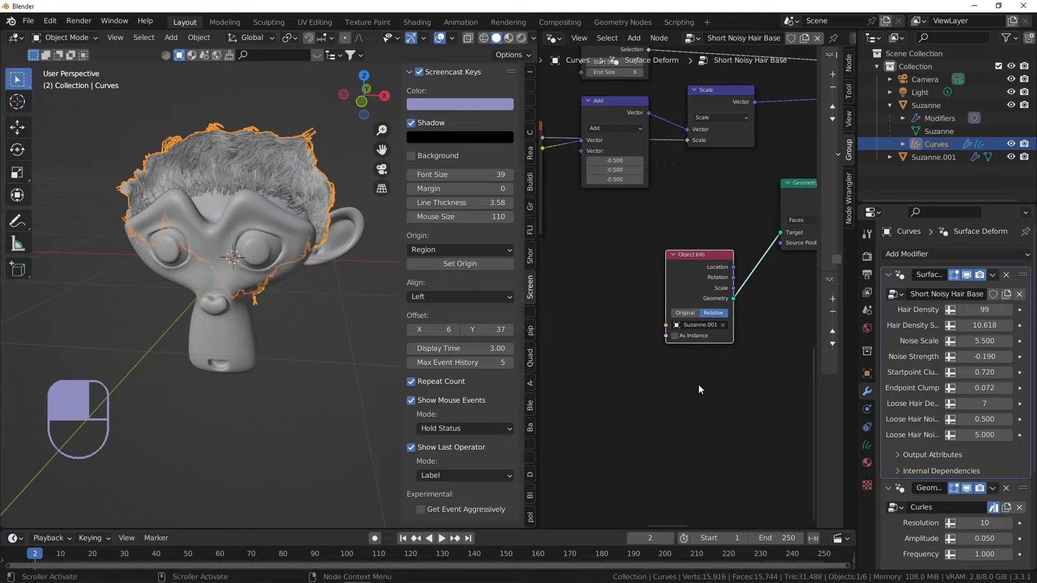
scroll(225, 209, "up", 2)
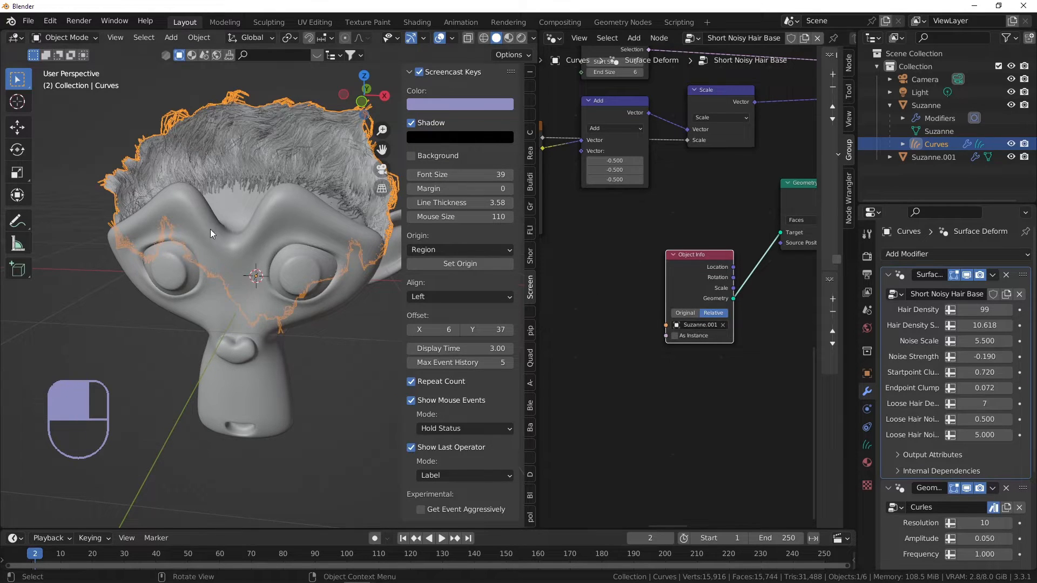
left_click(689, 324)
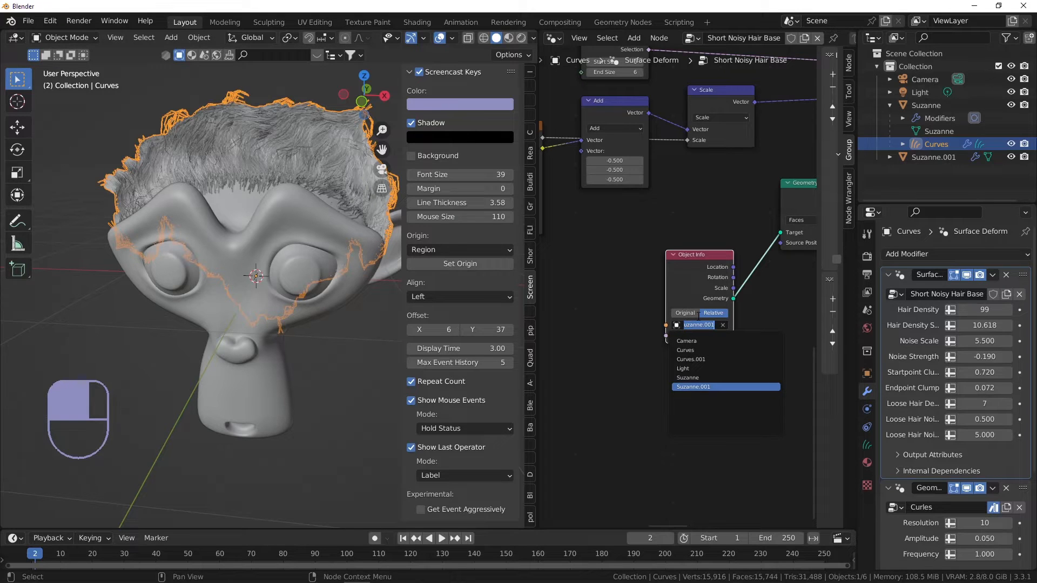
left_click(692, 378)
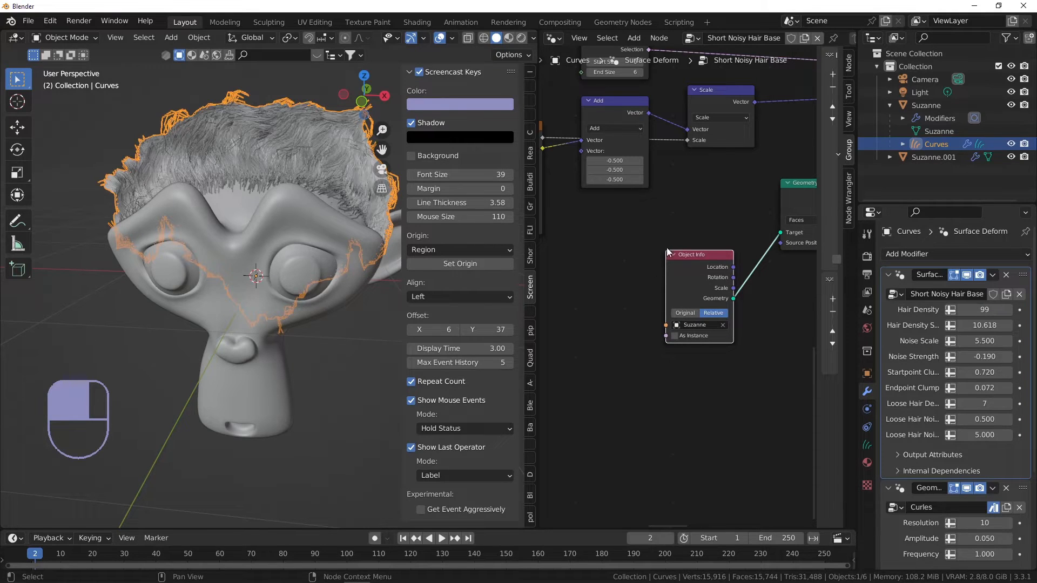
- Delete the duplicate head Suzanne.001 and reselect the hair curves parented to Suzanne
left_click(938, 156)
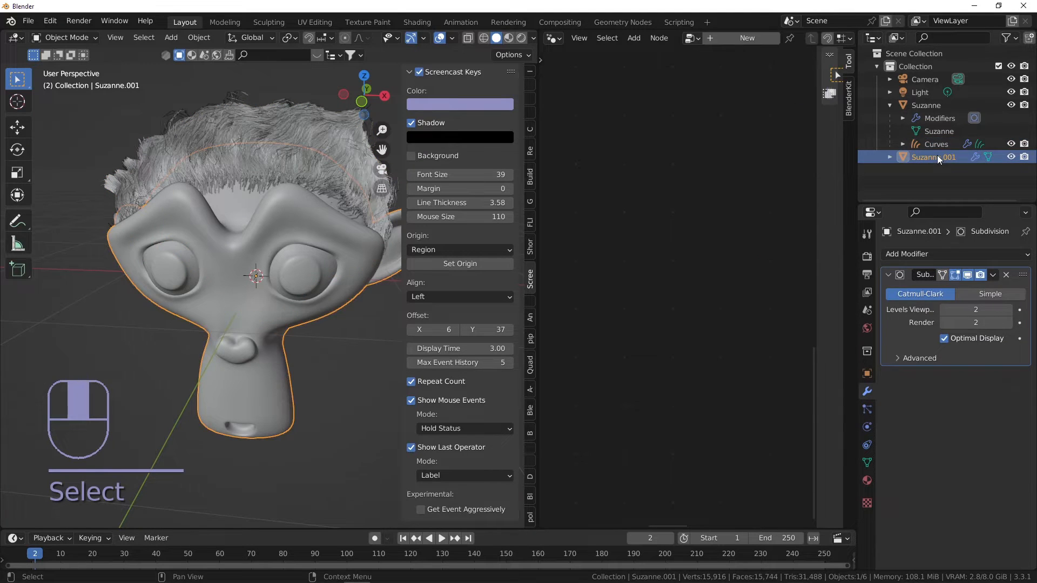
key("Delete")
left_click(940, 156)
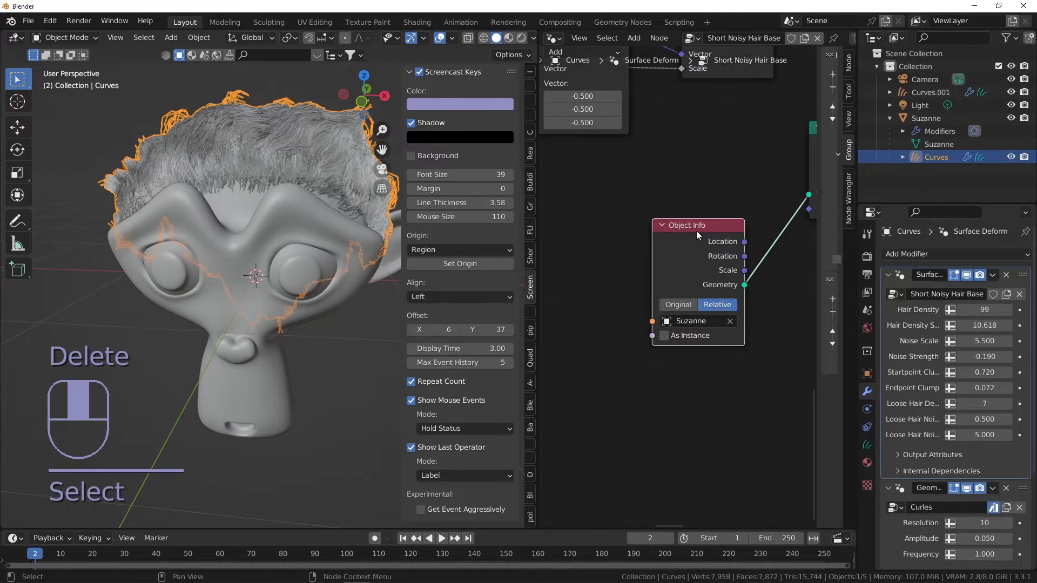
- Link the Object Info node's object input to the Group Input to expose it as a modifier setting
scroll(611, 296, "down", 4)
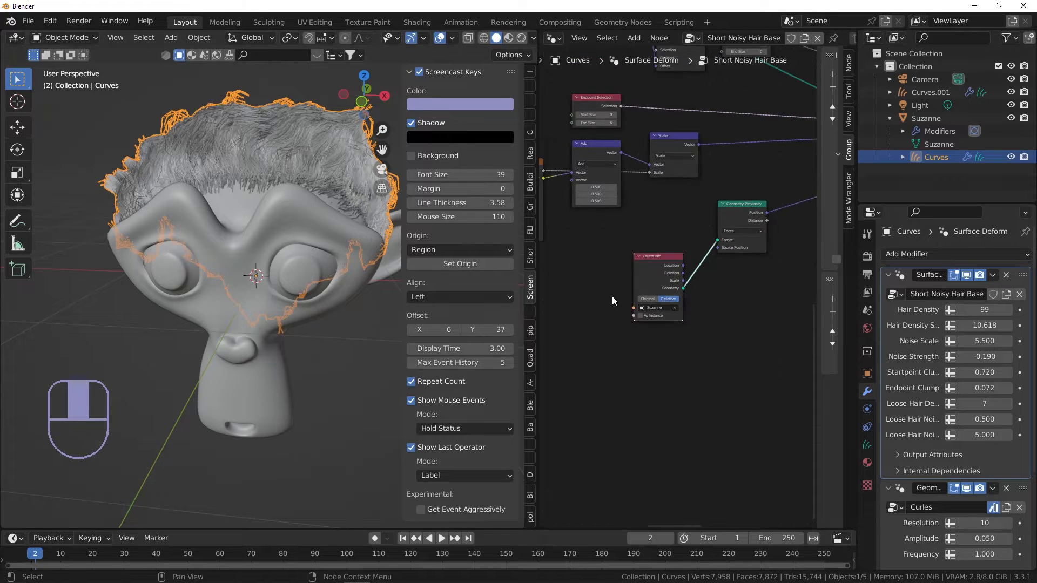
left_click_drag(628, 306, 682, 392)
middle_click_drag(705, 391, 661, 291)
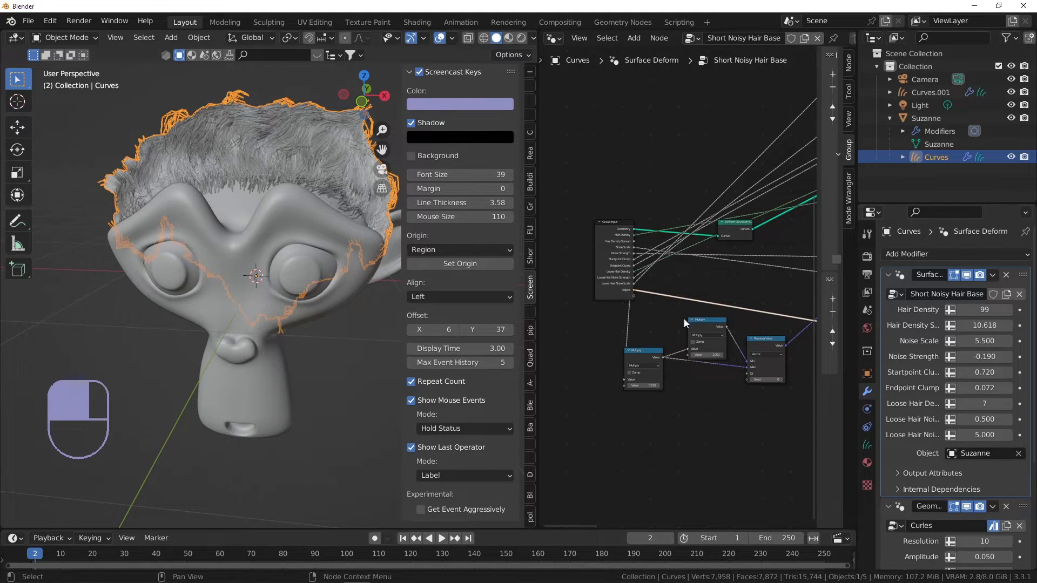
middle_click_drag(774, 282, 628, 241)
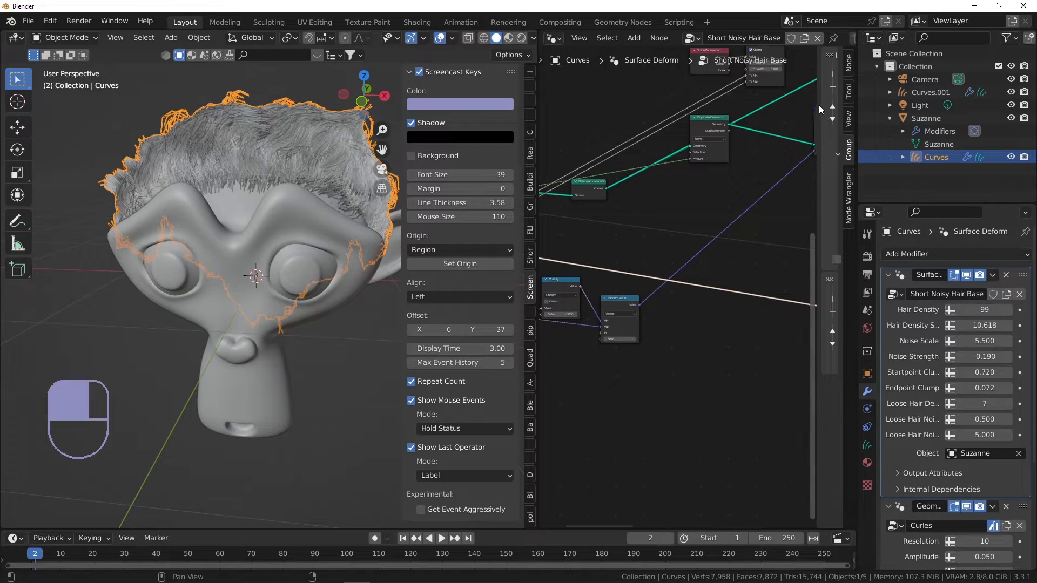
- Reorder the Short Noisy Hair Base group inputs so that Object sits directly below Geometry
left_click_drag(816, 135, 695, 135)
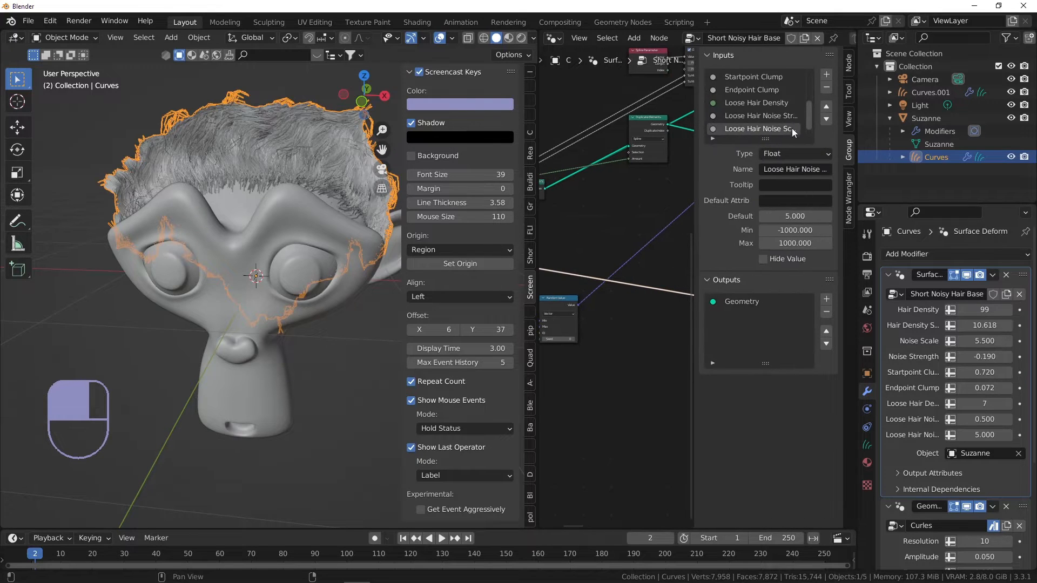
scroll(778, 128, "down", 1)
left_click(746, 128)
left_click(826, 106)
left_click(826, 106)
left_click(826, 106)
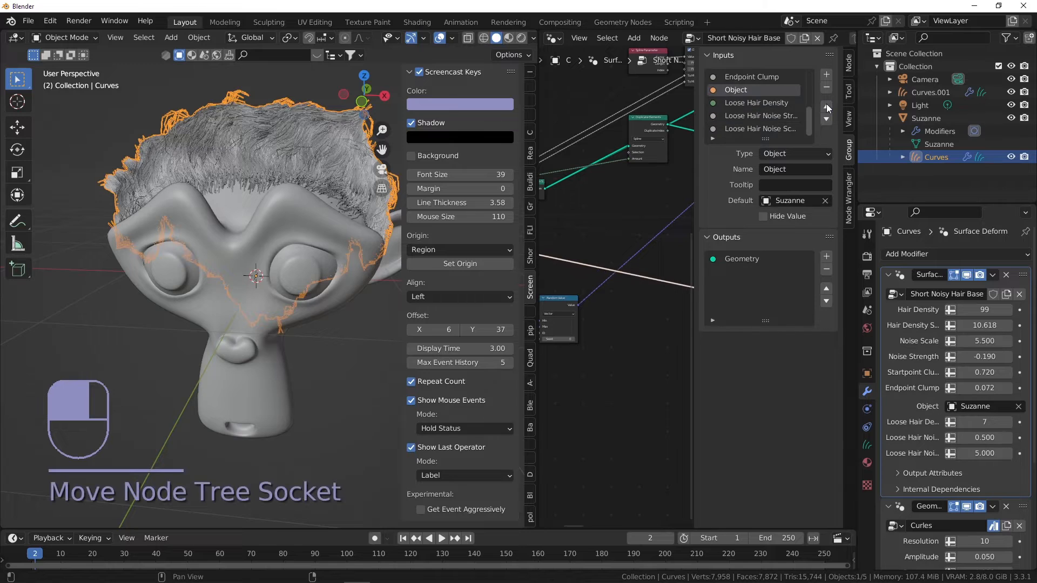
left_click(826, 106)
left_click(827, 106)
left_click(826, 106)
left_click(826, 106)
left_click(827, 106)
left_click(827, 106)
left_click(826, 106)
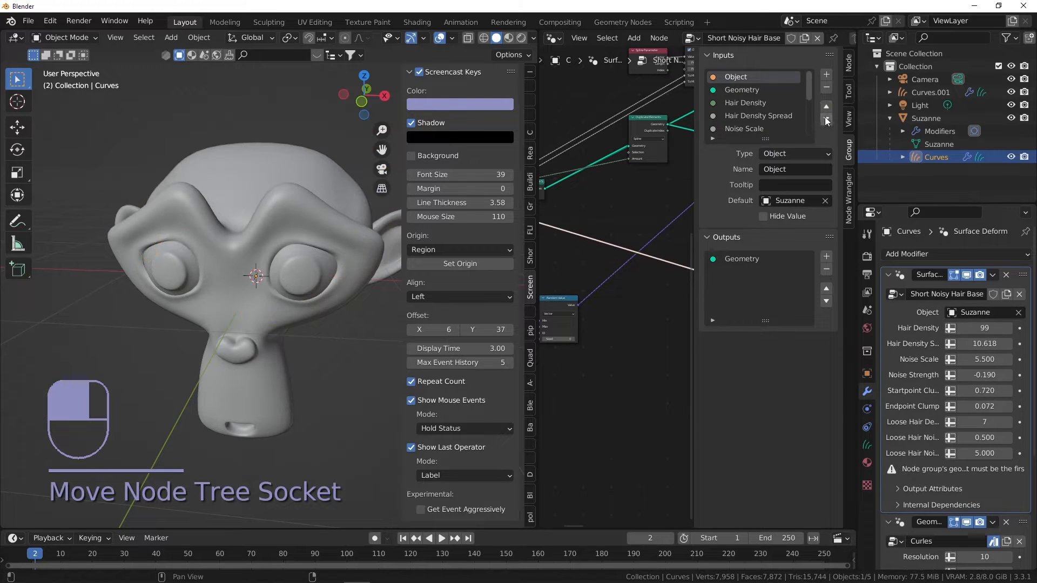
left_click(827, 118)
- Enlarge the 3D viewport, select the Suzanne head, and add a new Empty Hair curves object to it
scroll(294, 167, "down", 3)
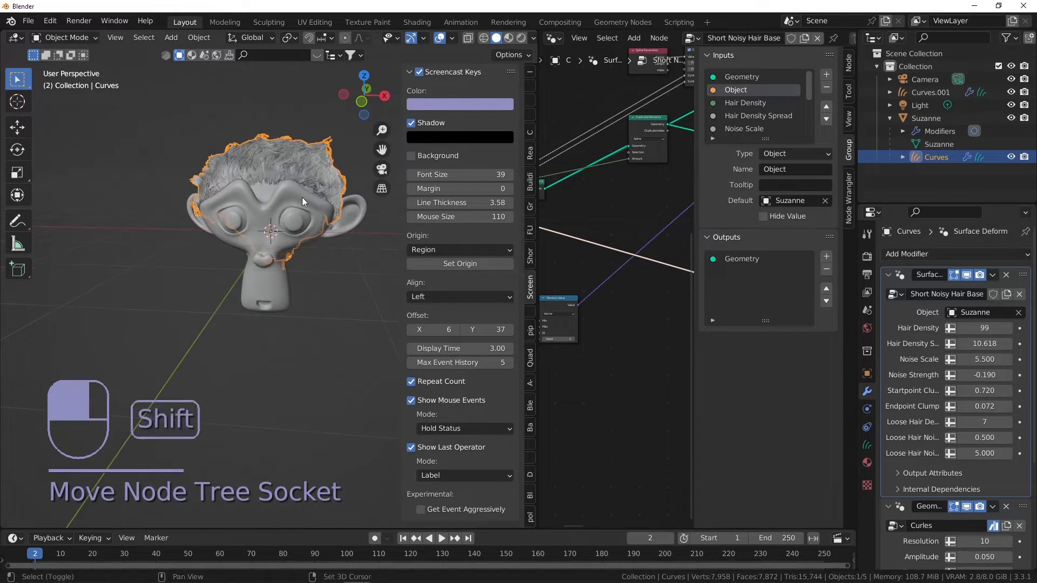
middle_click_drag(302, 197, 224, 185, "shift")
left_click_drag(537, 146, 597, 149)
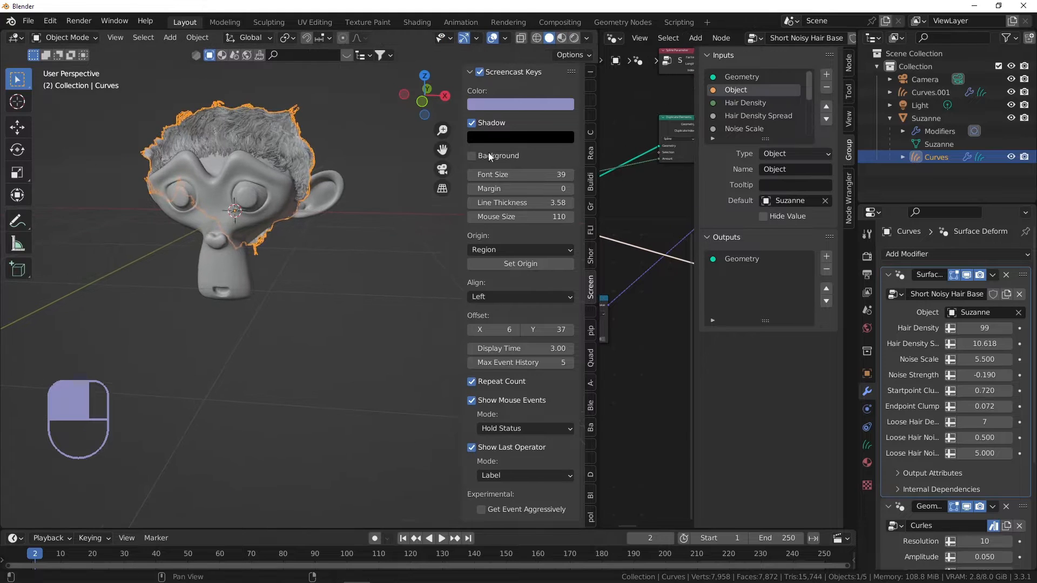
middle_click_drag(287, 157, 307, 189, "shift")
scroll(285, 187, "up", 3)
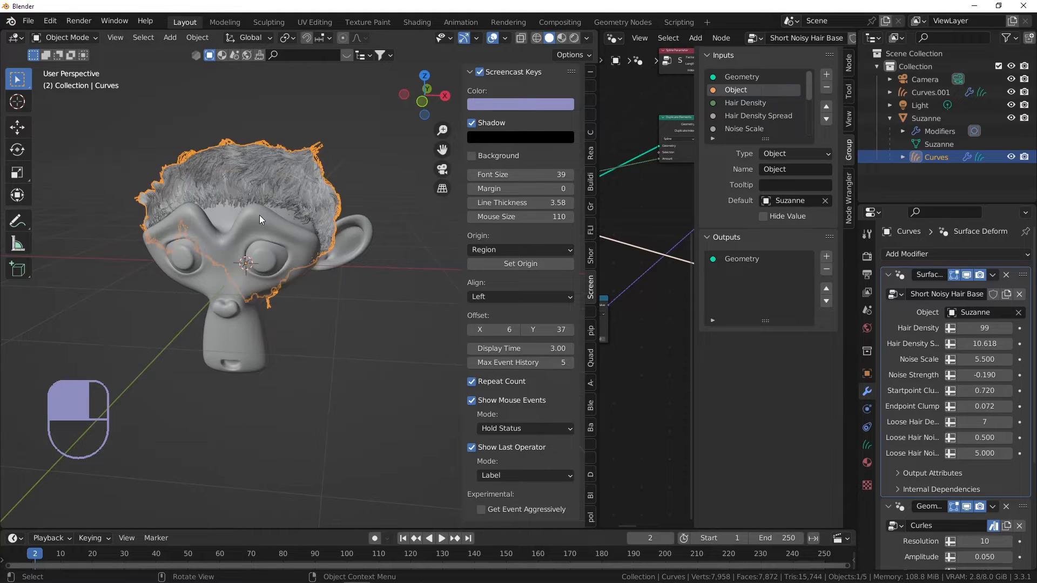
left_click(260, 215)
key("shift+a")
mouse_move(231, 209)
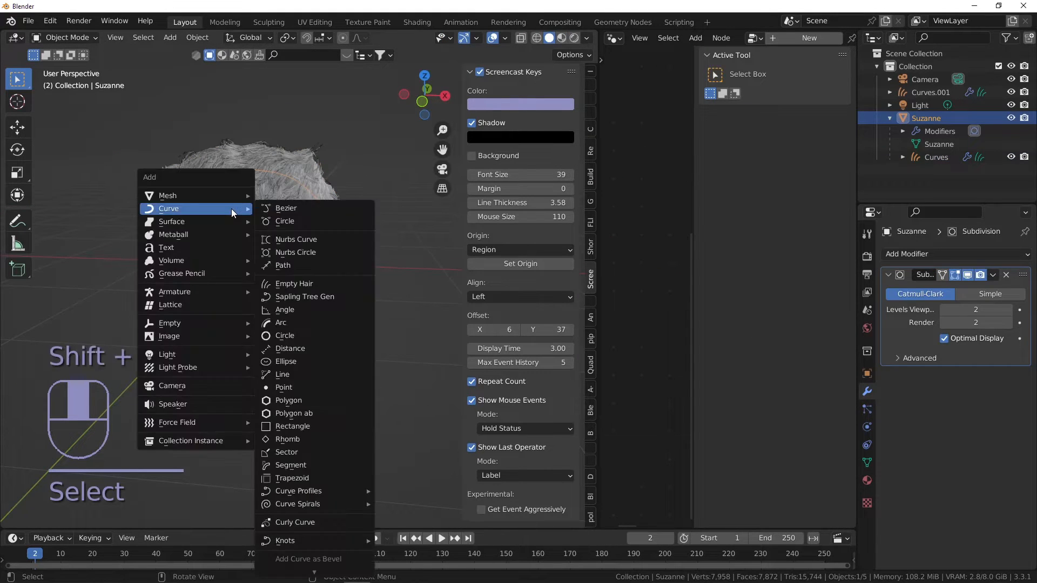
left_click(298, 284)
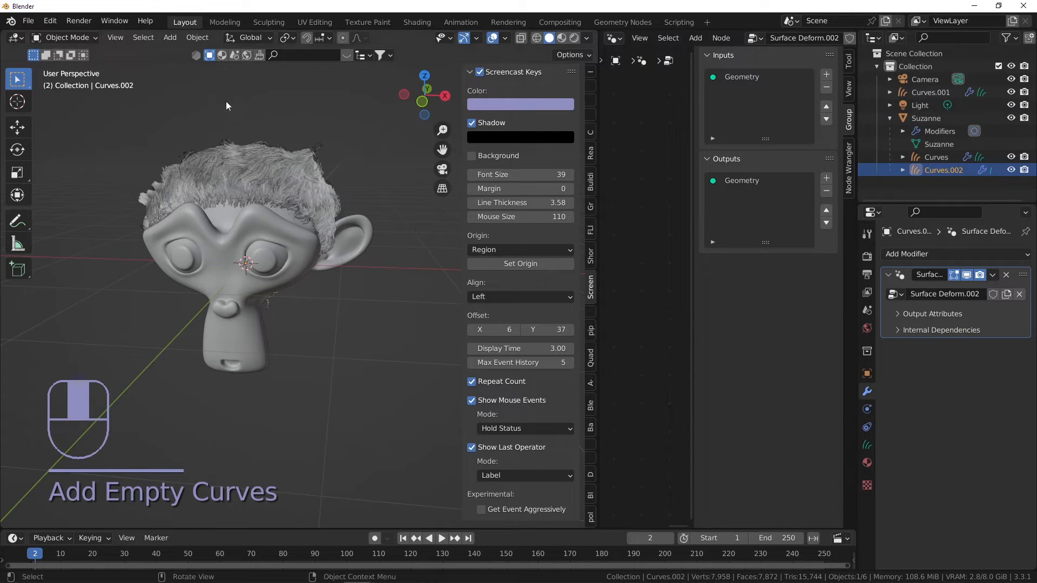
- Append the Braid Base node group from DefoQ - Hair Geometry Nodes.blend
left_click(28, 21)
left_click(73, 158)
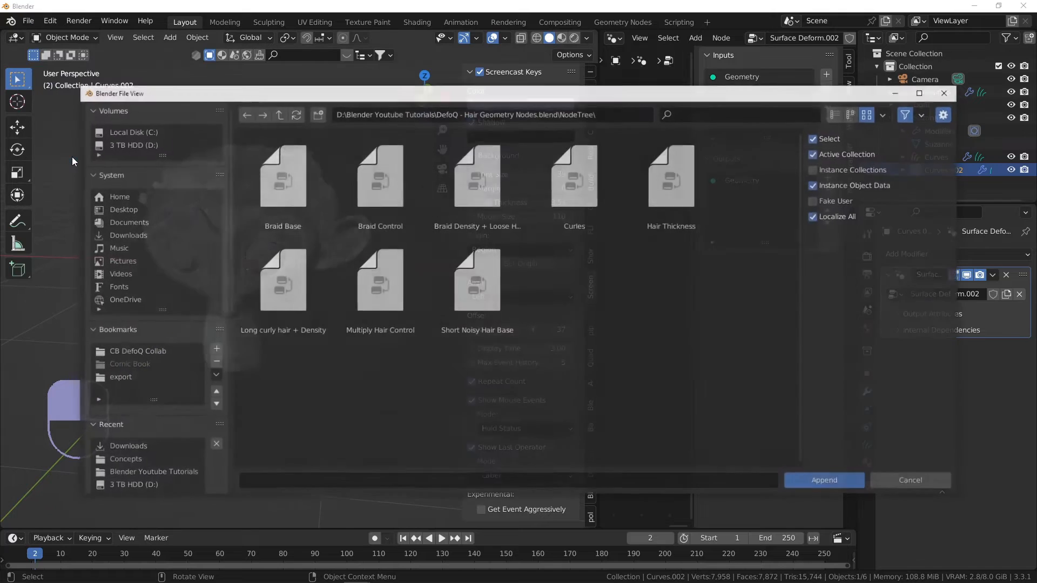
double_click(279, 190)
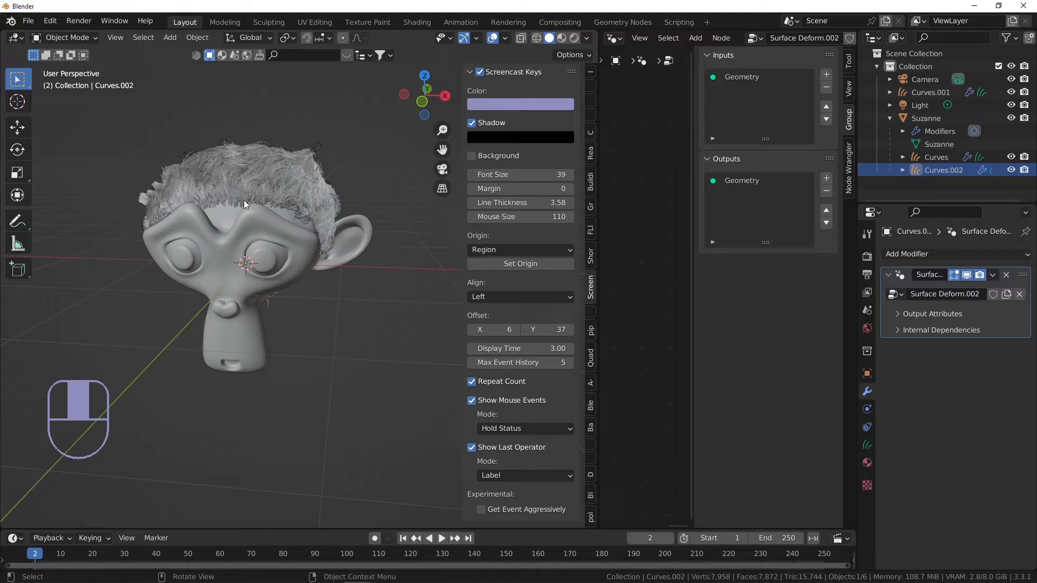
- Switch the new curves object to Sculpt Mode, choose the Add brush, and reduce its radius to 34 px
left_click(86, 40)
left_click(70, 61)
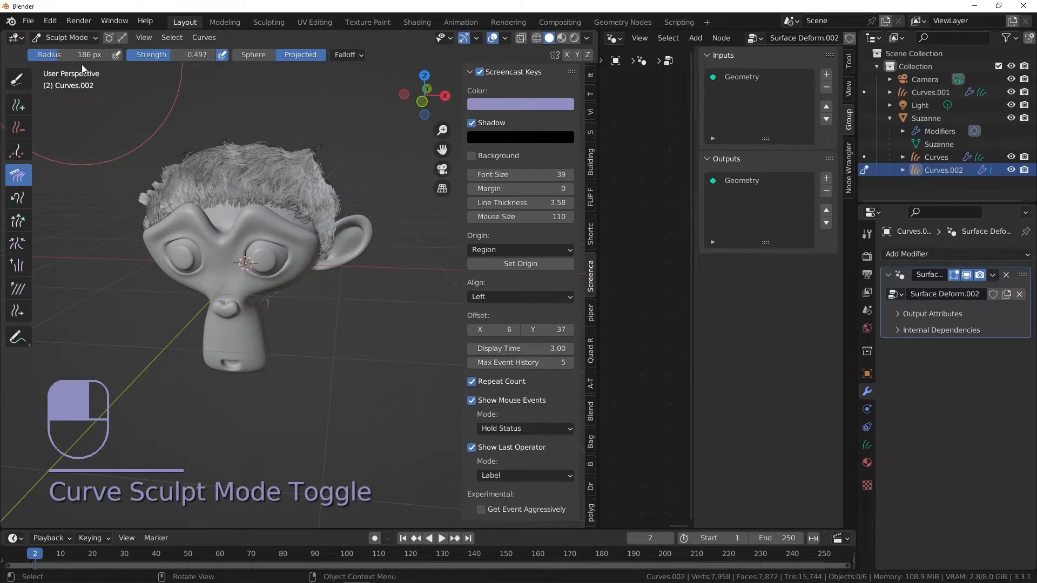
left_click(18, 106)
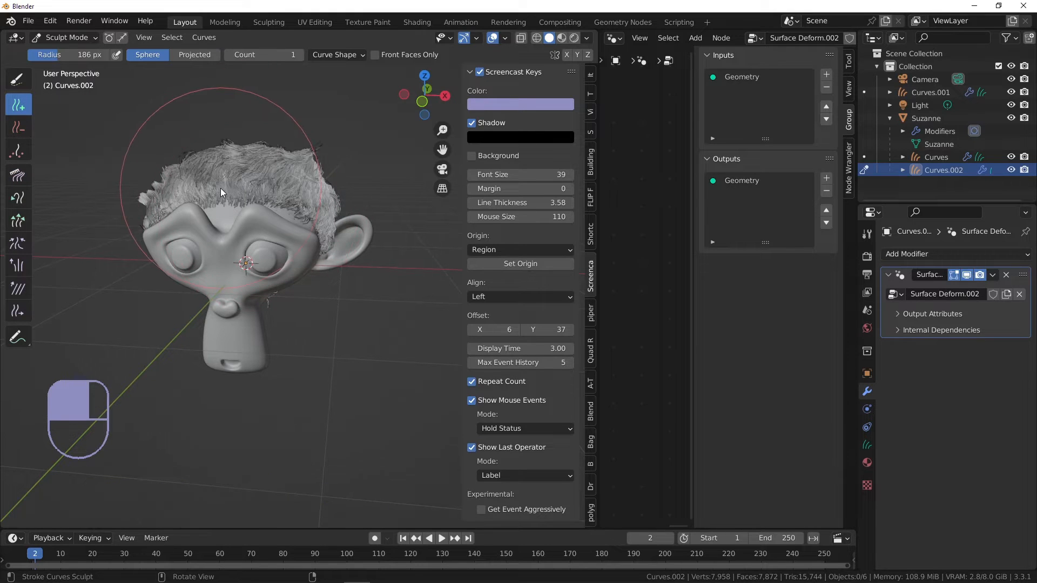
key("f")
left_click(176, 177)
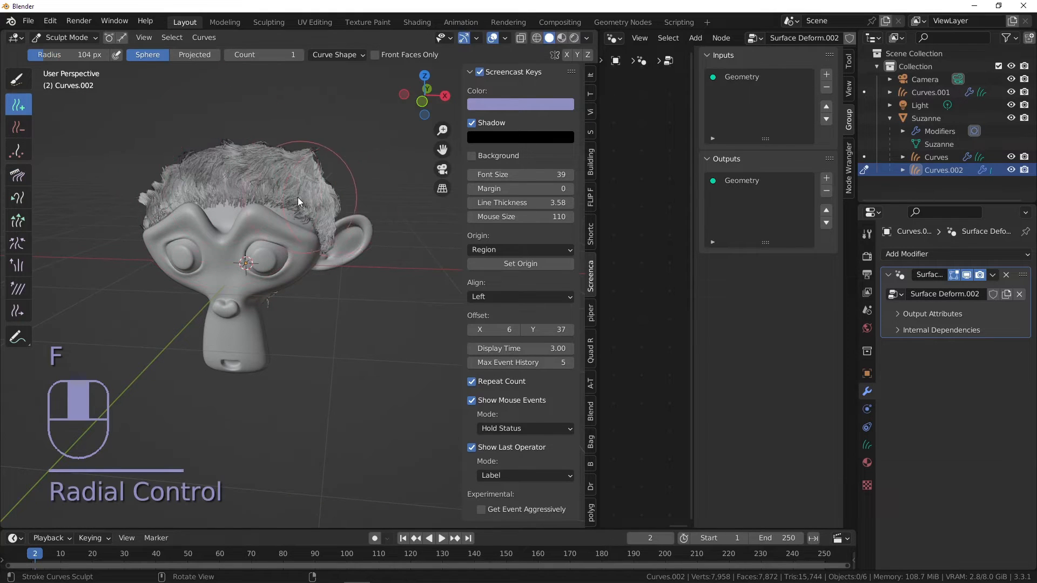
key("f")
left_click(217, 163)
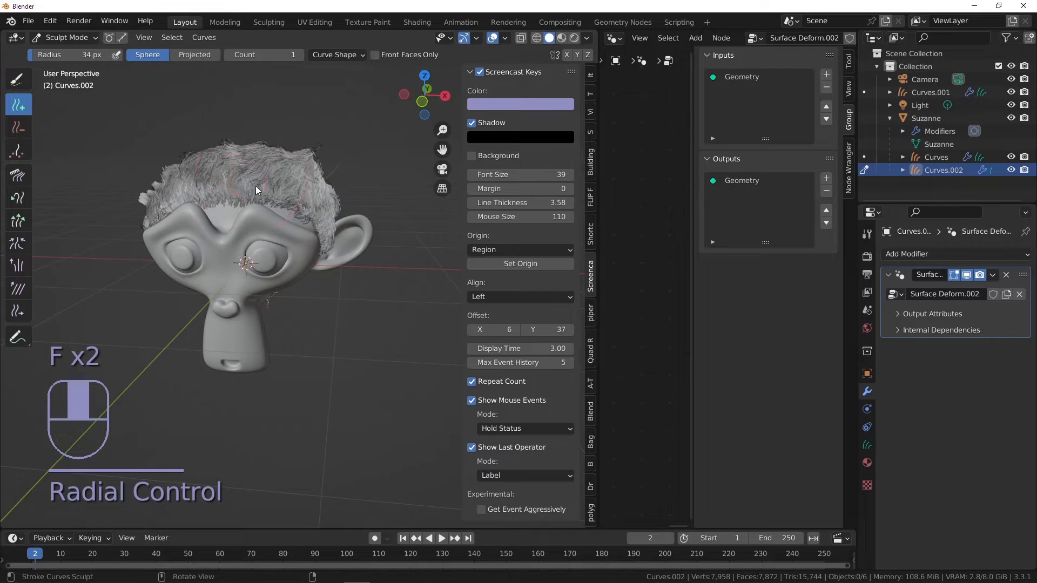
- Try placing hair curves on the head with the Add brush, and undo the stroke
mouse_move(255, 185)
middle_mouse_down()
mouse_move(262, 232)
mouse_move(283, 219)
mouse_move(264, 195)
middle_mouse_up()
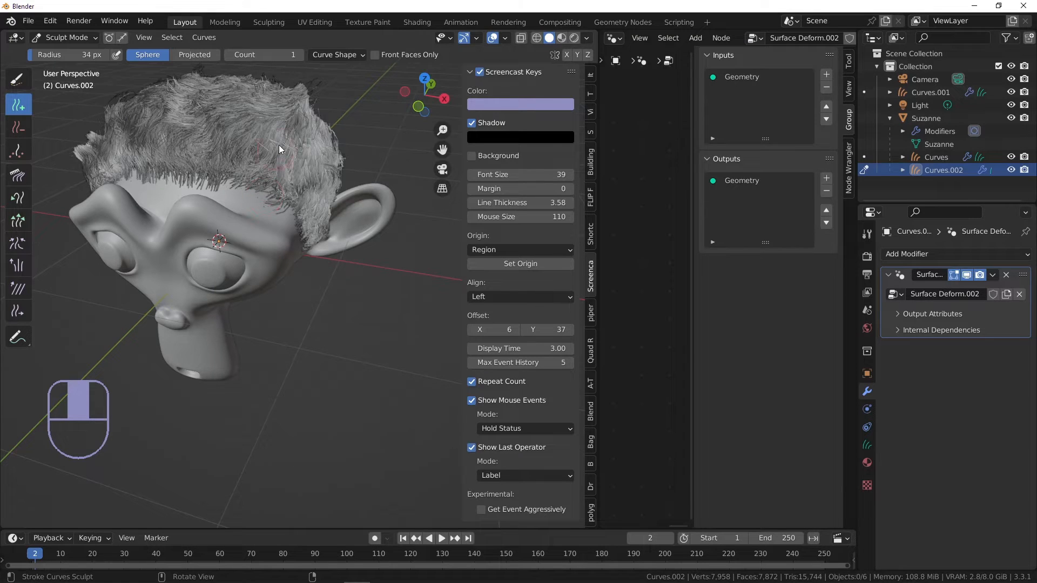
mouse_move(244, 202)
middle_mouse_down()
mouse_move(249, 211)
mouse_move(270, 187)
mouse_move(238, 168)
mouse_move(284, 183)
mouse_move(354, 176)
middle_mouse_up()
left_click(291, 183)
left_click_drag(354, 176, 316, 164, "ctrl")
key("ctrl+z")
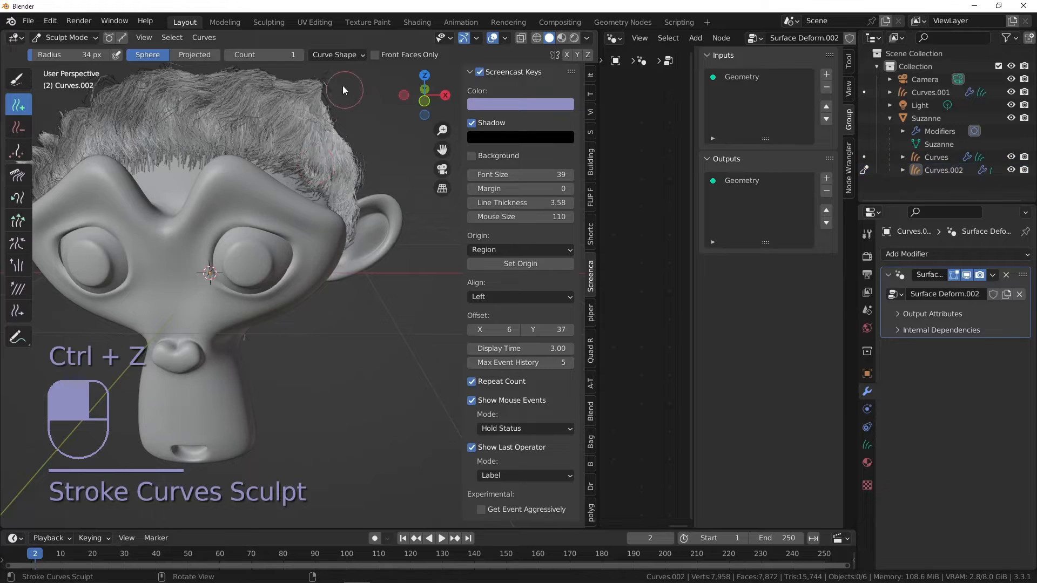
- Set the Add brush's Curve Shape length to 1.8 m and place a hair curve on the head
left_click(343, 56)
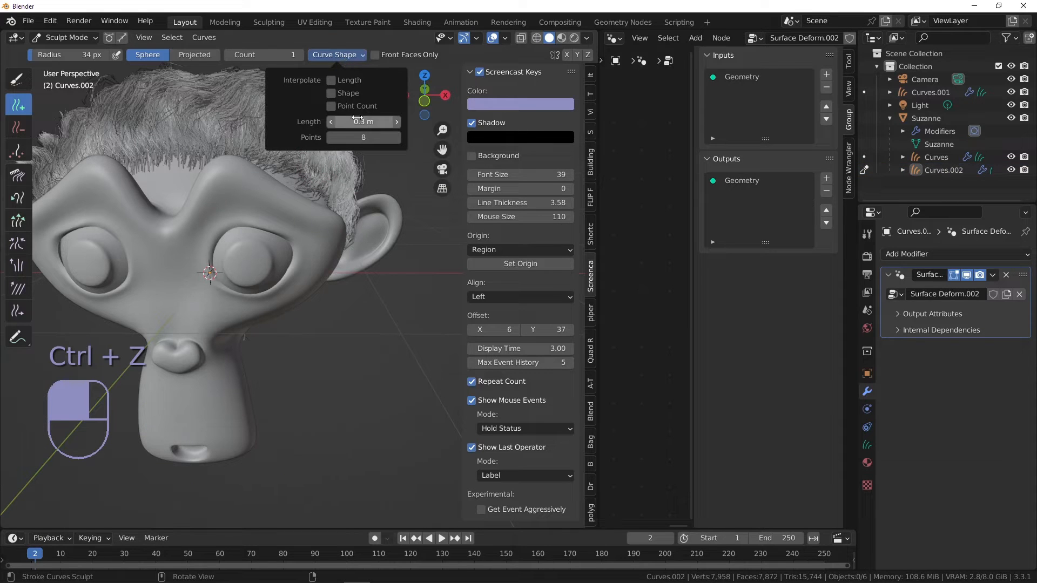
left_click(393, 121)
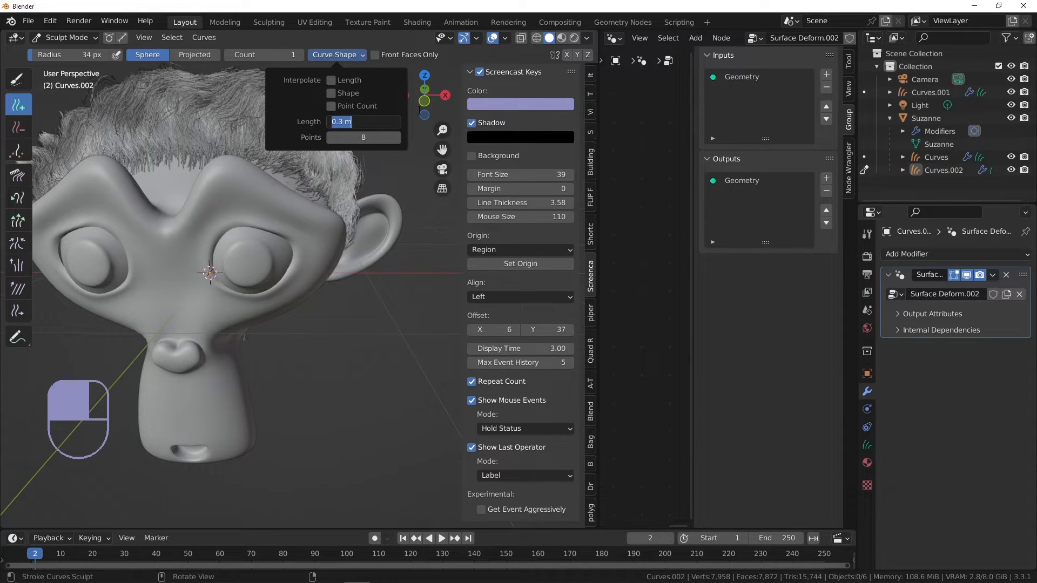
type("0.1")
key("Return")
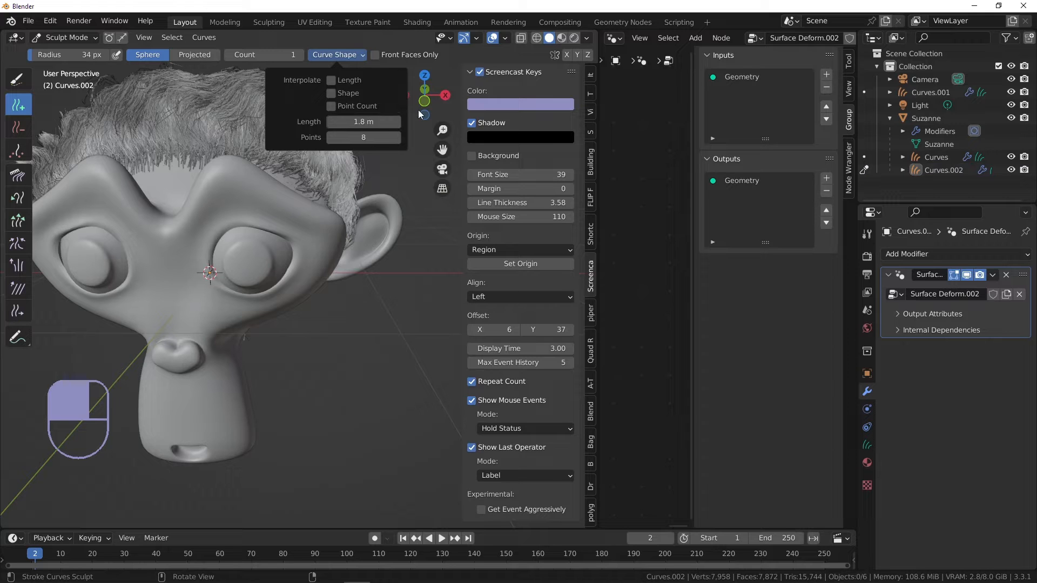
left_click(326, 181)
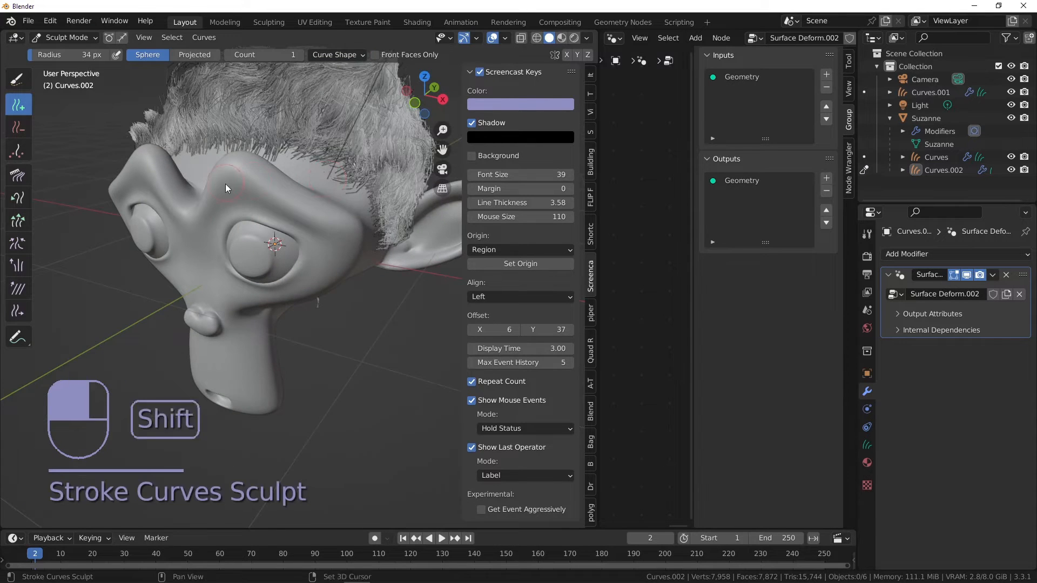
- Reduce the Add brush's Curve Shape length and place a hair curve on the other side of the forehead
left_click(339, 204)
mouse_move(225, 184)
middle_mouse_down()
mouse_move(339, 204)
mouse_move(248, 161)
middle_mouse_up()
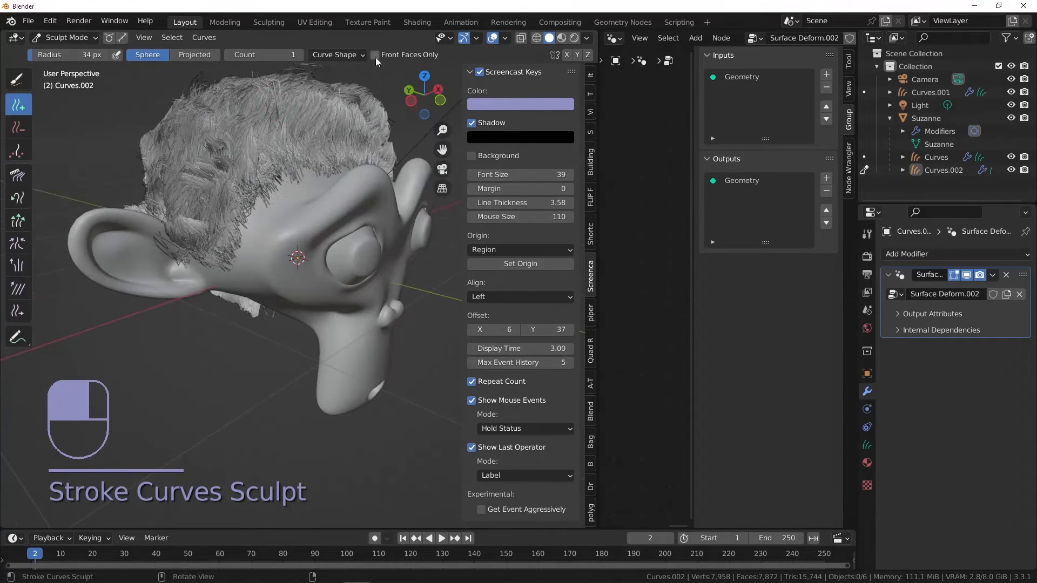
left_click(348, 54)
double_click(349, 121)
key("BackSpace")
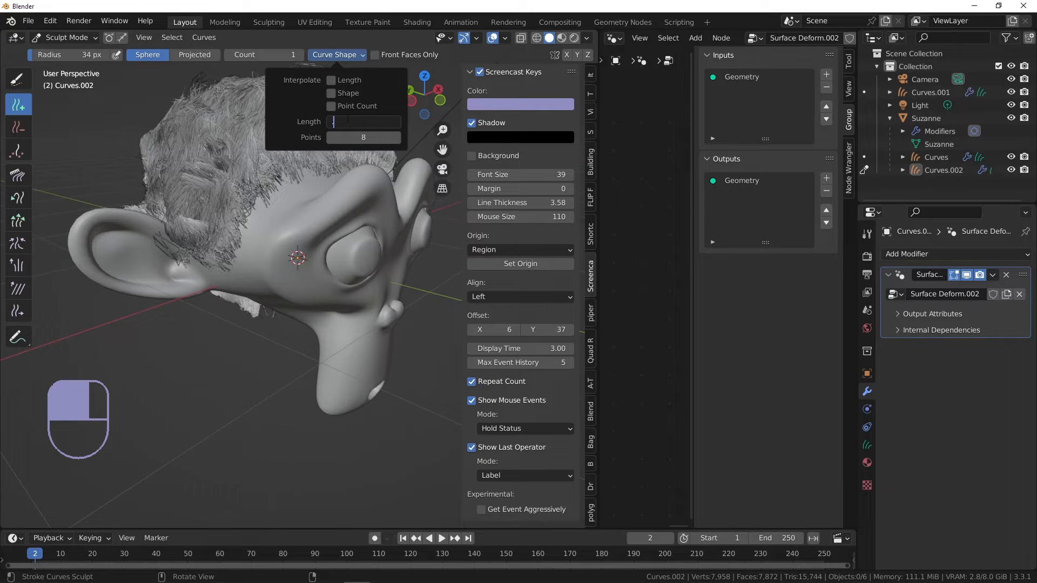
type(".1")
key("Return")
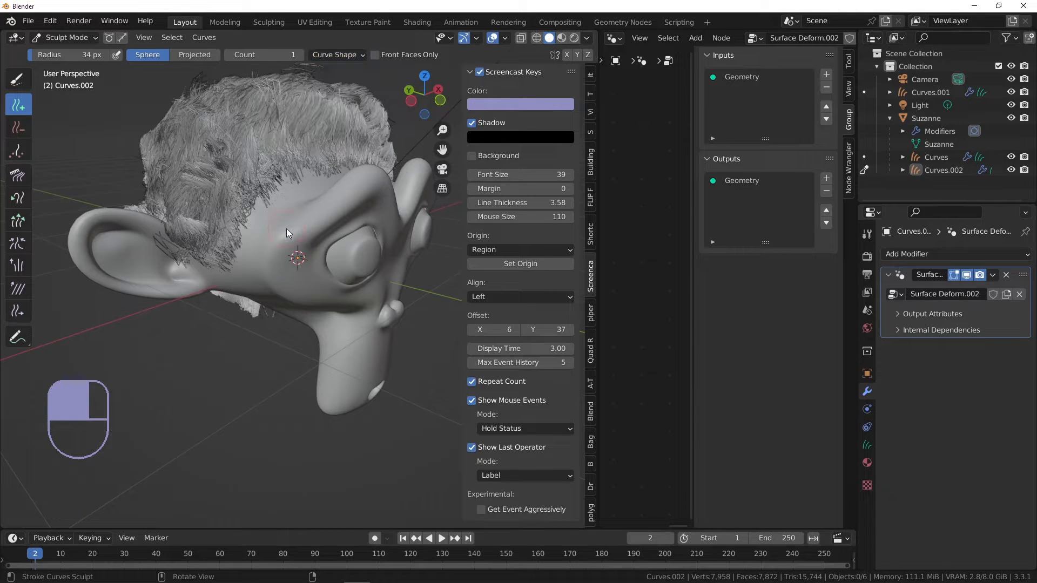
left_click(283, 200)
mouse_move(283, 200)
middle_mouse_down()
mouse_move(267, 197)
mouse_move(276, 217)
middle_mouse_up()
scroll(268, 198, "down", 2)
mouse_move(276, 217)
middle_mouse_down()
mouse_move(258, 217)
mouse_move(345, 220)
mouse_move(290, 227)
middle_mouse_up()
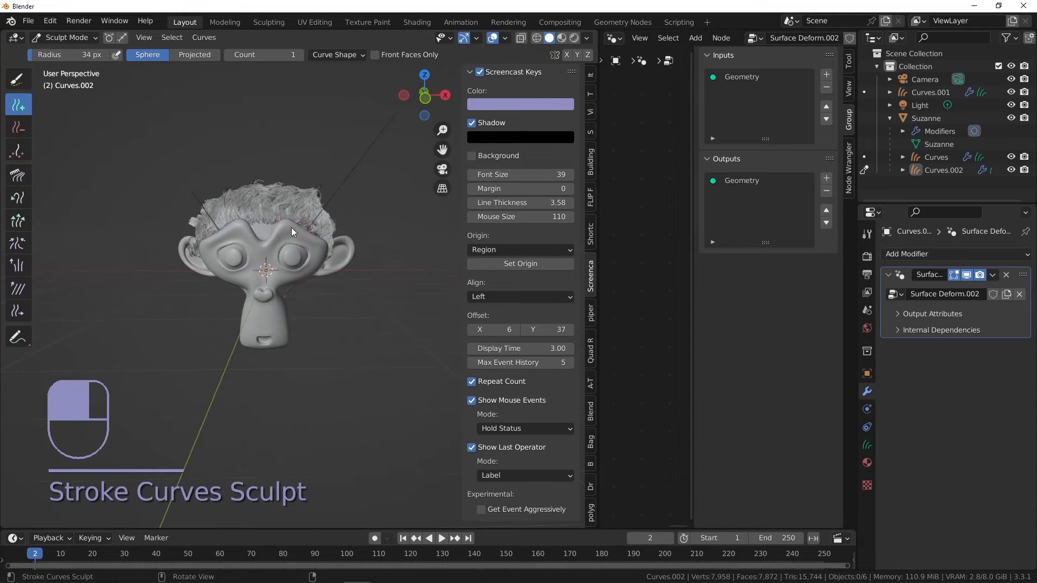
- Choose the Comb brush with a radius of about 119 px and comb the shorter hair curve down beside the face
left_click(17, 175)
key("f")
scroll(194, 208, "up", 3)
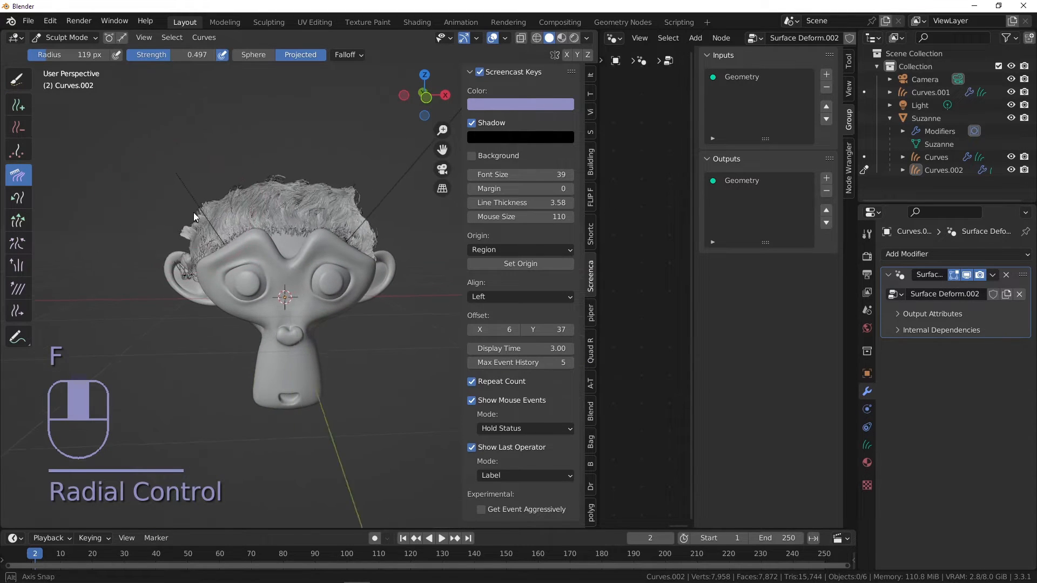
mouse_move(154, 202)
left_mouse_down()
mouse_move(141, 284)
mouse_move(149, 253)
mouse_move(189, 341)
mouse_move(206, 248)
mouse_move(175, 318)
mouse_move(211, 273)
mouse_move(185, 312)
left_mouse_up()
- Set the Comb brush radius to about 132 px and comb the longer hair curve on the opposite side downward
key("f")
left_click(164, 276)
middle_click_drag(186, 312, 164, 278, "shift")
key("f")
scroll(257, 253, "down", 2)
mouse_move(323, 190)
left_mouse_down()
mouse_move(335, 205)
mouse_move(257, 223)
mouse_move(265, 360)
mouse_move(269, 321)
mouse_move(276, 340)
left_mouse_up()
scroll(241, 295, "up", 3)
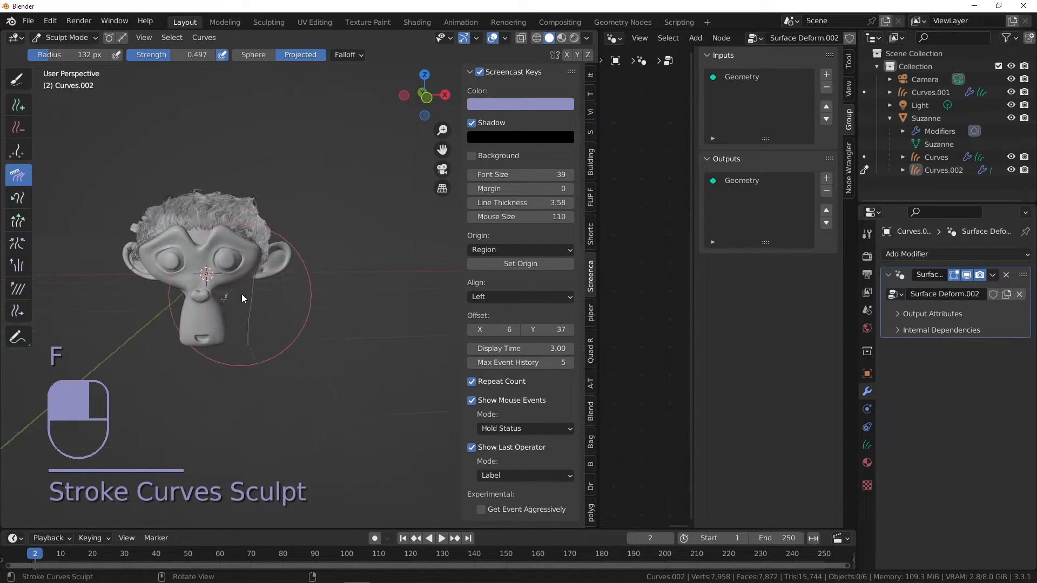
- Refine the longer hair curve's shape with a Comb brush radius of about 97 px, and return to Object Mode
key("f")
left_click(223, 284)
mouse_move(258, 259)
left_mouse_down()
mouse_move(245, 230)
mouse_move(257, 277)
mouse_move(242, 356)
mouse_move(283, 357)
left_mouse_up()
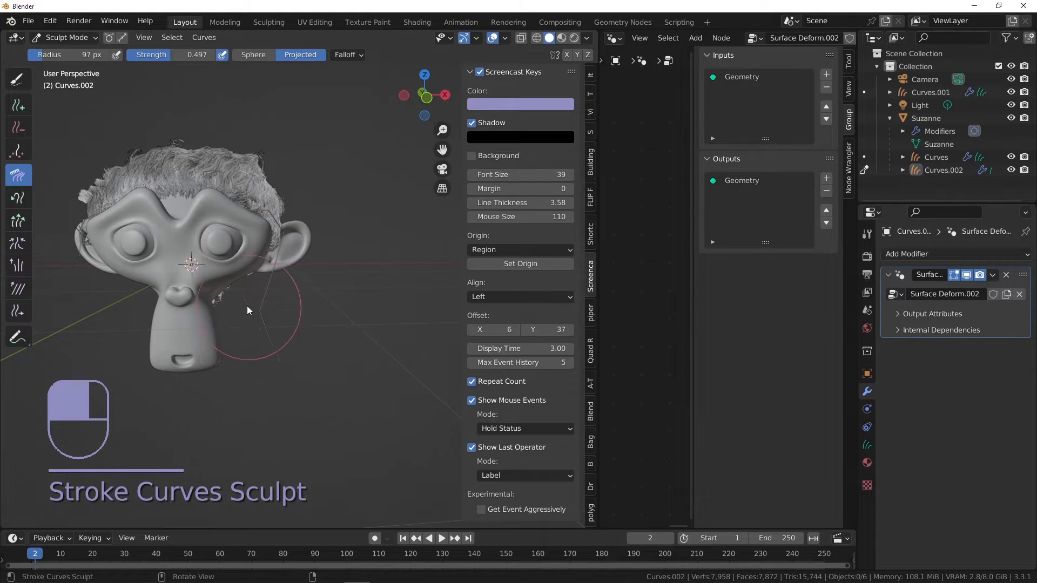
middle_click_drag(262, 288, 275, 280, "shift")
mouse_move(263, 238)
middle_mouse_down()
mouse_move(128, 238)
mouse_move(297, 242)
middle_mouse_up()
left_click(62, 39)
left_click(71, 55)
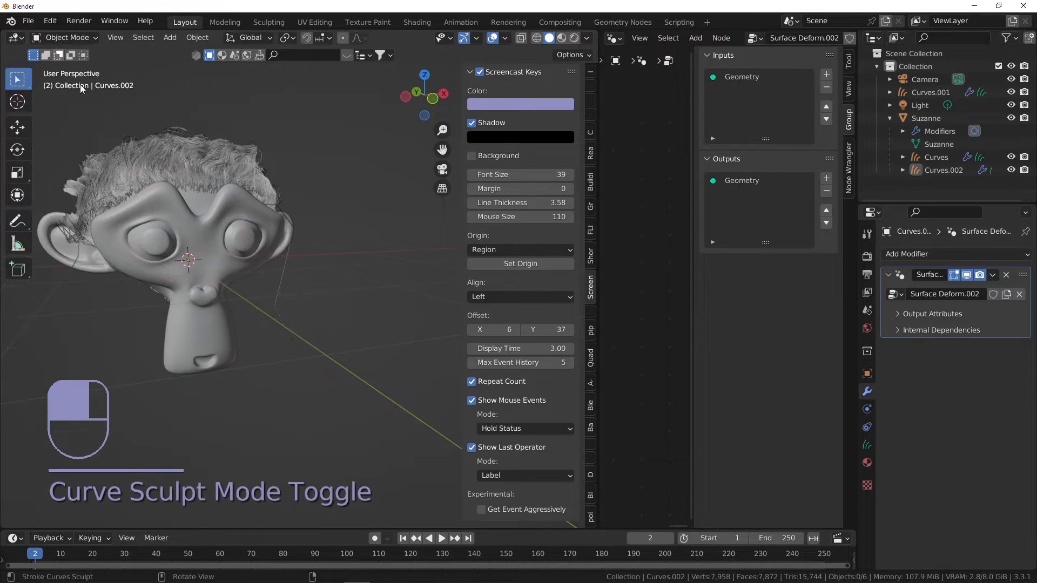
- Add a Geometry Nodes modifier to the combed hair curves and assign the Braid Base node group
scroll(287, 181, "up", 2)
scroll(226, 179, "down", 3)
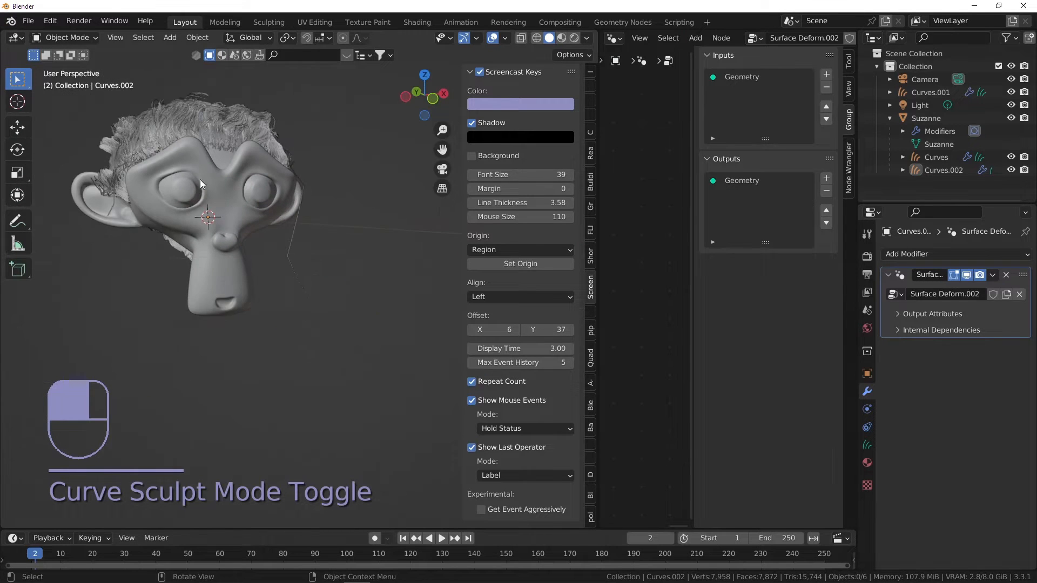
scroll(200, 180, "up", 1)
middle_click_drag(199, 183, 223, 193, "shift")
left_click(906, 255)
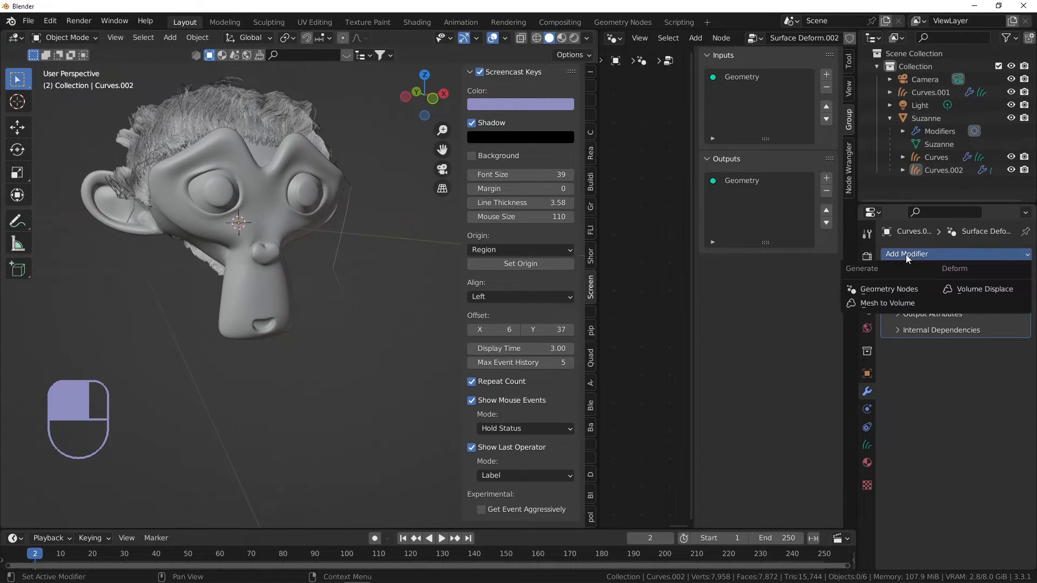
left_click(886, 290)
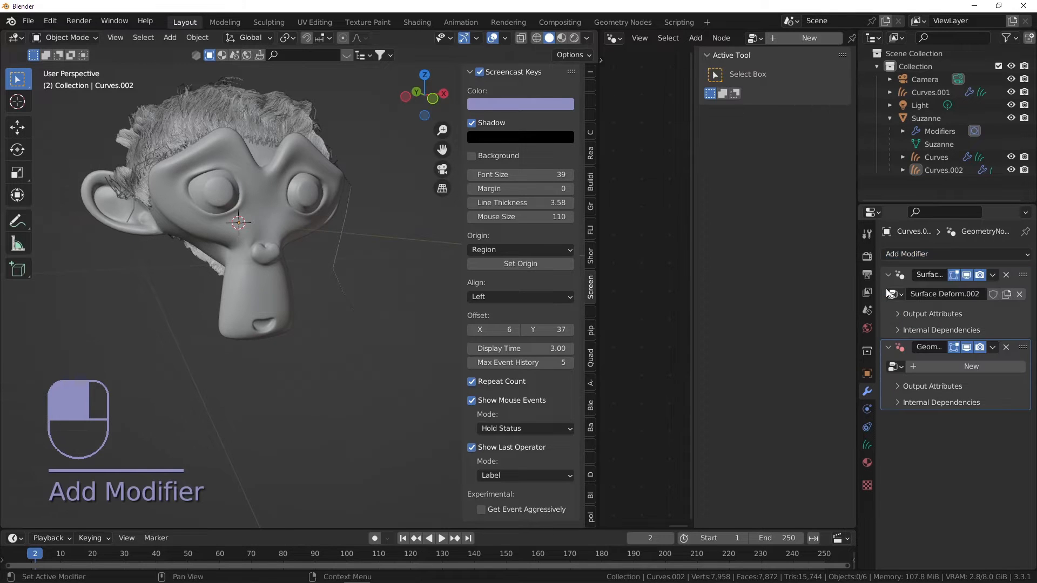
left_click(891, 366)
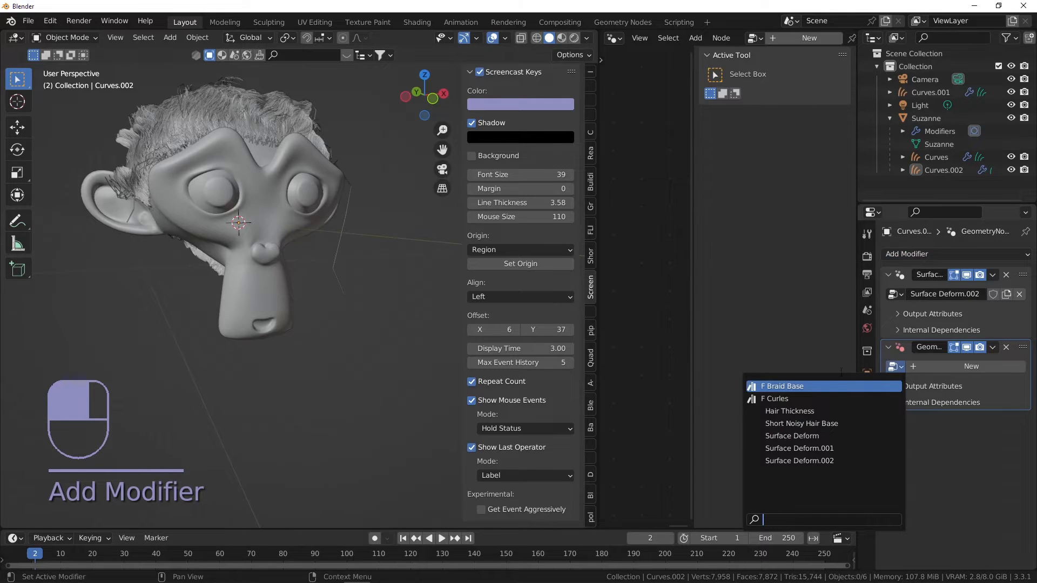
left_click(822, 384)
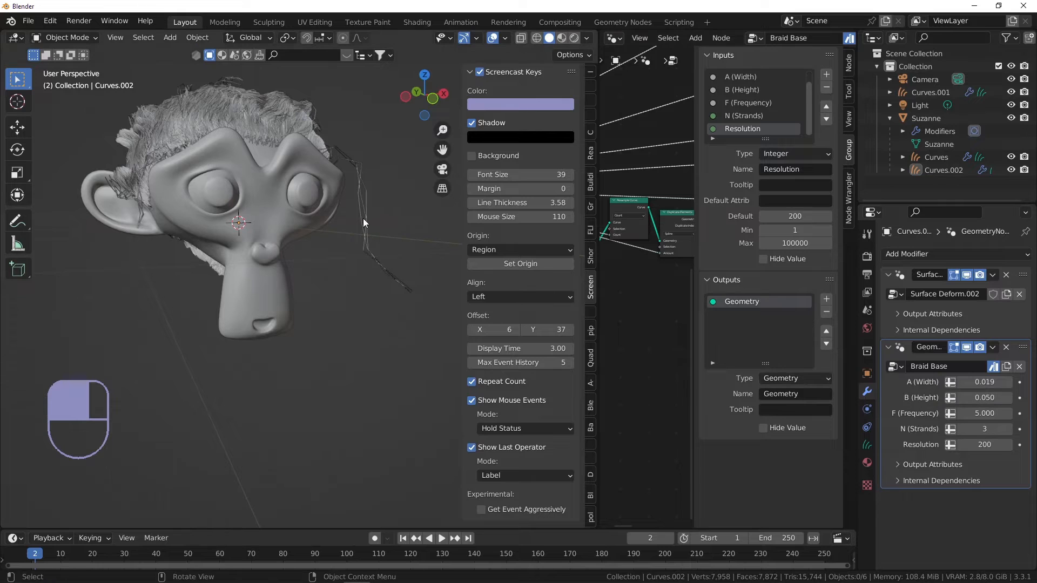
- Append the Braid Density + Loose Hairs node group from DefoQ - Hair Geometry Nodes.blend
mouse_move(351, 216)
middle_mouse_down()
mouse_move(277, 215)
mouse_move(359, 223)
middle_mouse_up()
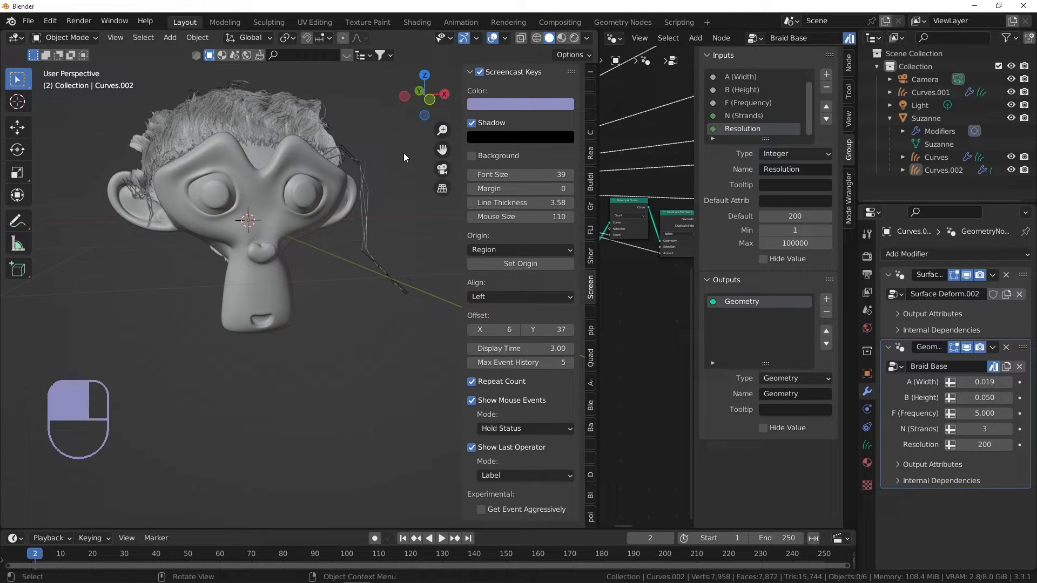
scroll(346, 212, "up", 5)
scroll(397, 215, "down", 3)
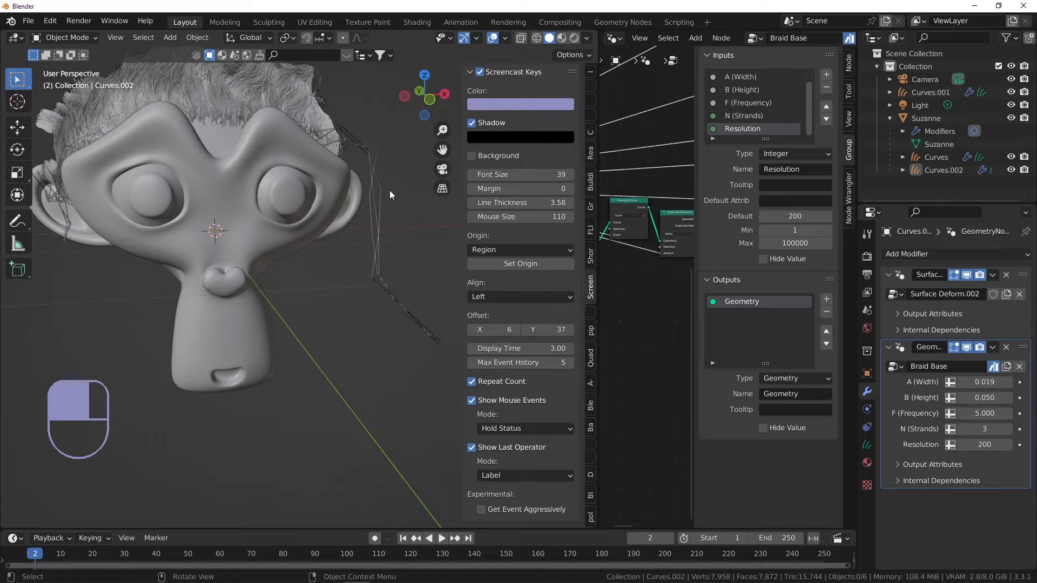
scroll(378, 198, "down", 2)
scroll(383, 187, "up", 1)
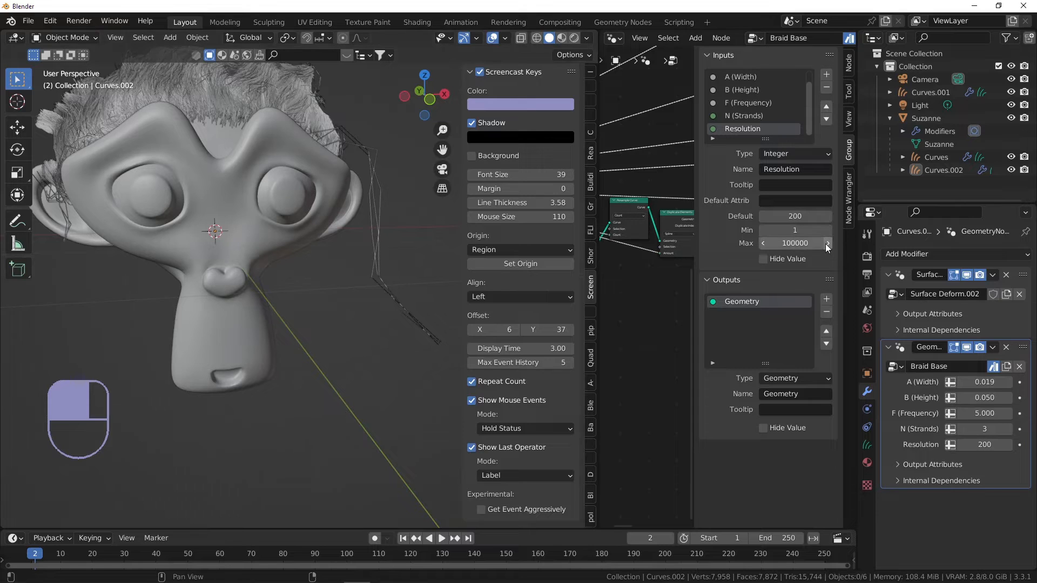
left_click(28, 22)
left_click(61, 163)
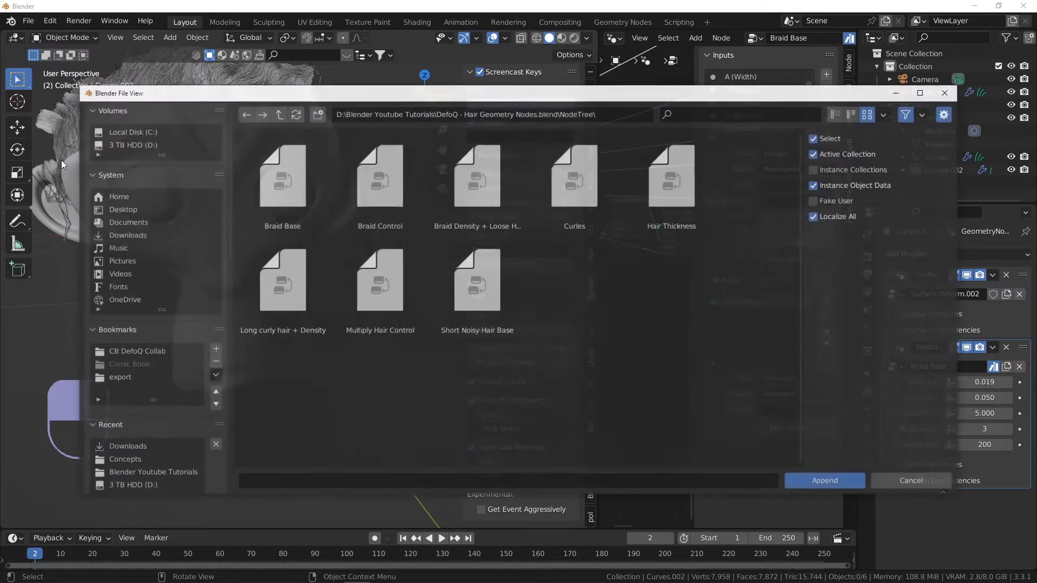
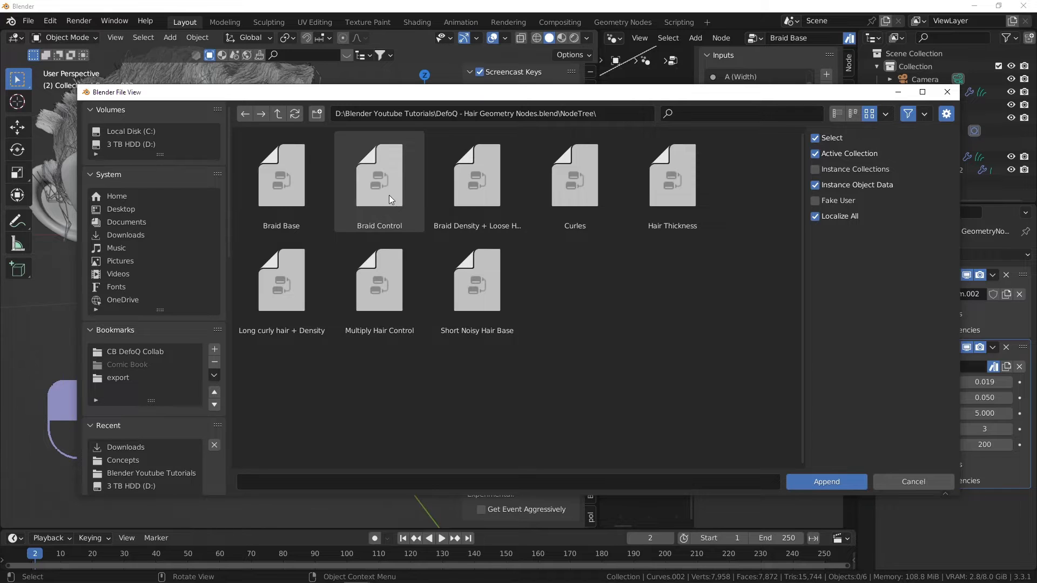
double_click(476, 193)
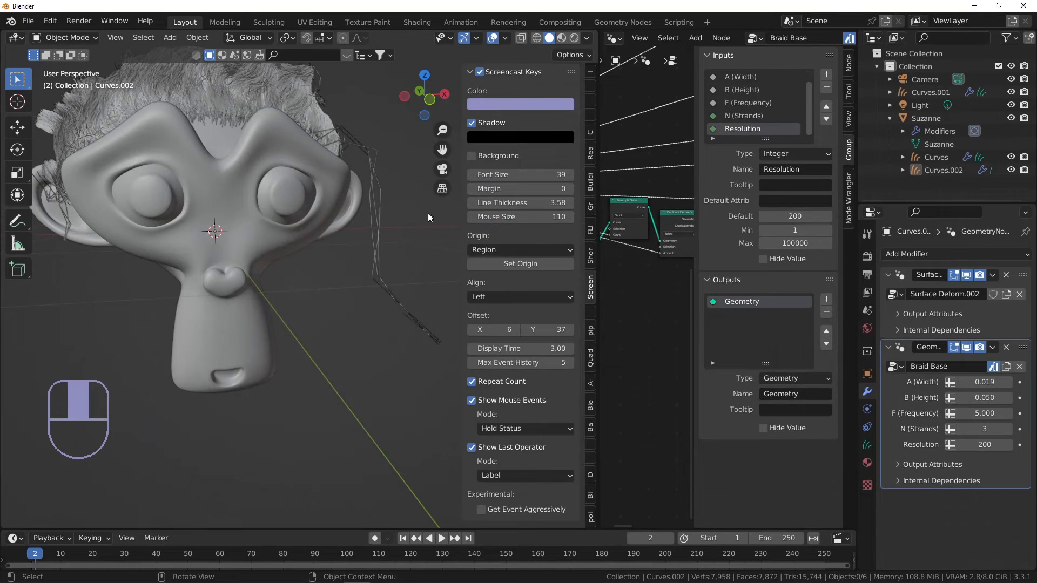
- Add another Geometry Nodes modifier to the braid curves and assign the Braid Density + Loose Hairs node group
left_click(905, 255)
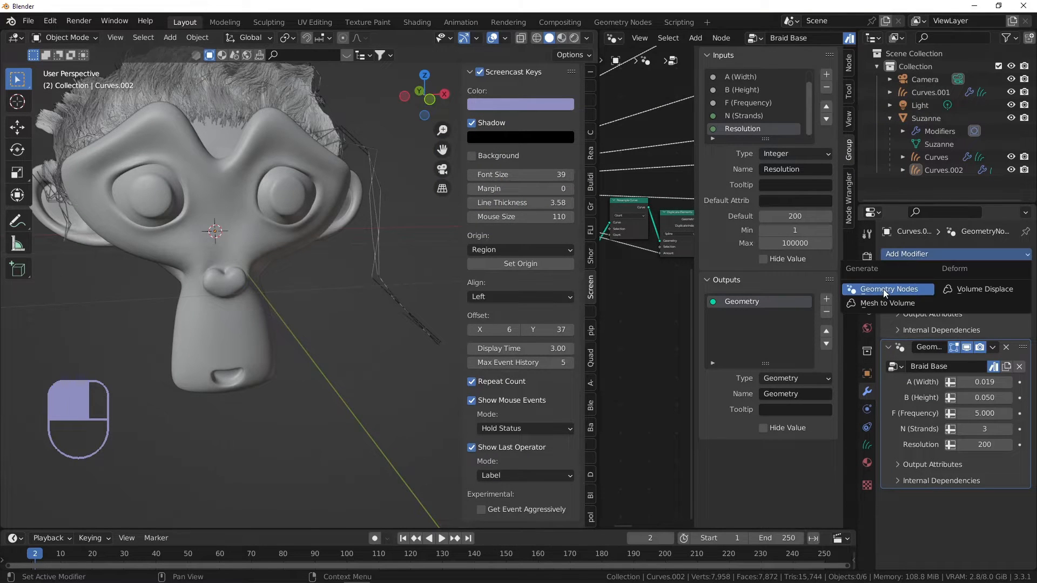
left_click(884, 289)
left_click(895, 516)
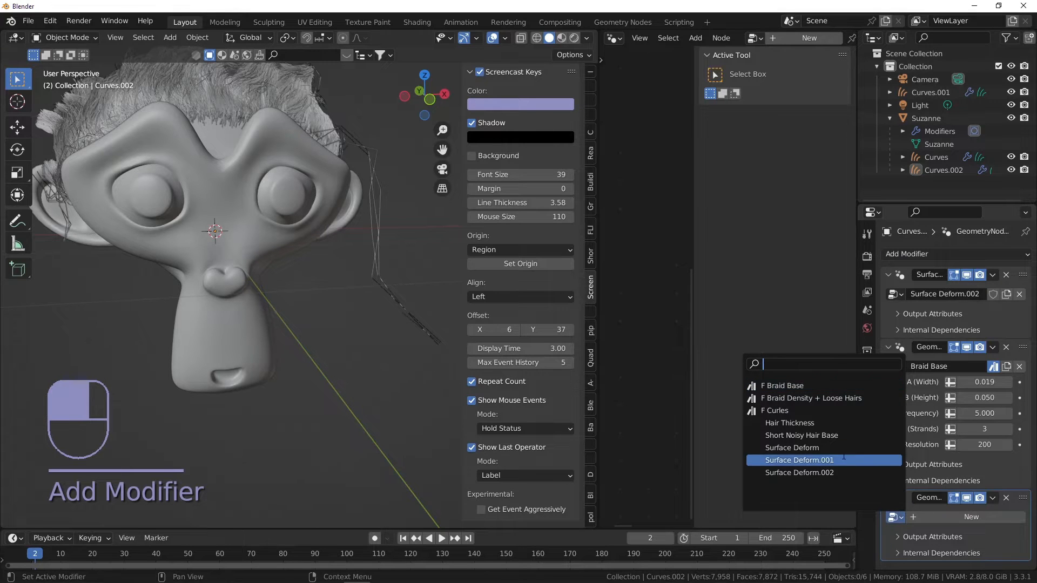
left_click(817, 399)
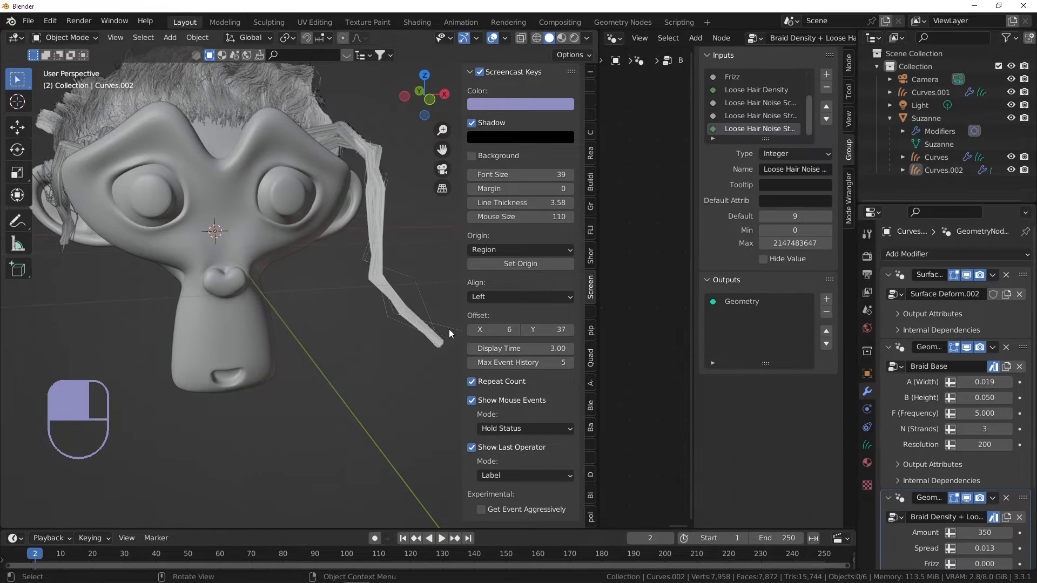
- Examine the filled braid up close and the settings of its Braid Base and Braid Density + Loose Hairs modifiers
scroll(354, 151, "up", 5)
scroll(335, 124, "down", 5)
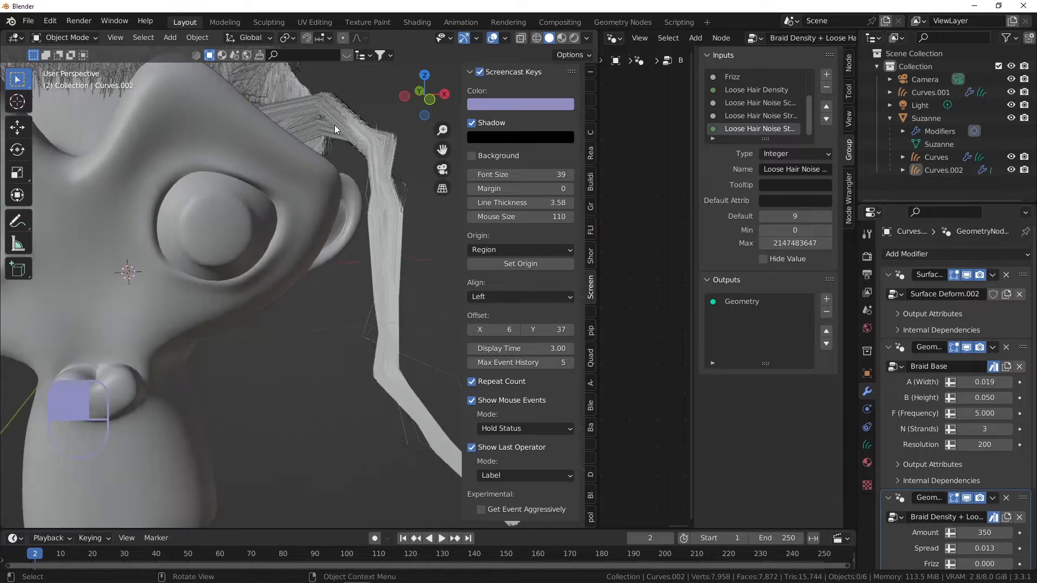
scroll(377, 271, "down", 2)
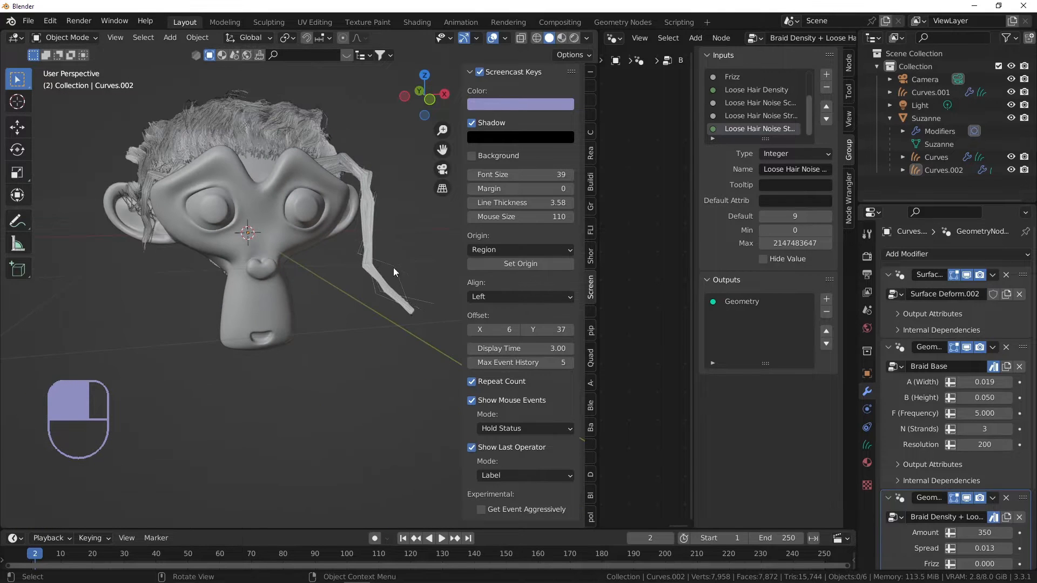
scroll(397, 279, "up", 6)
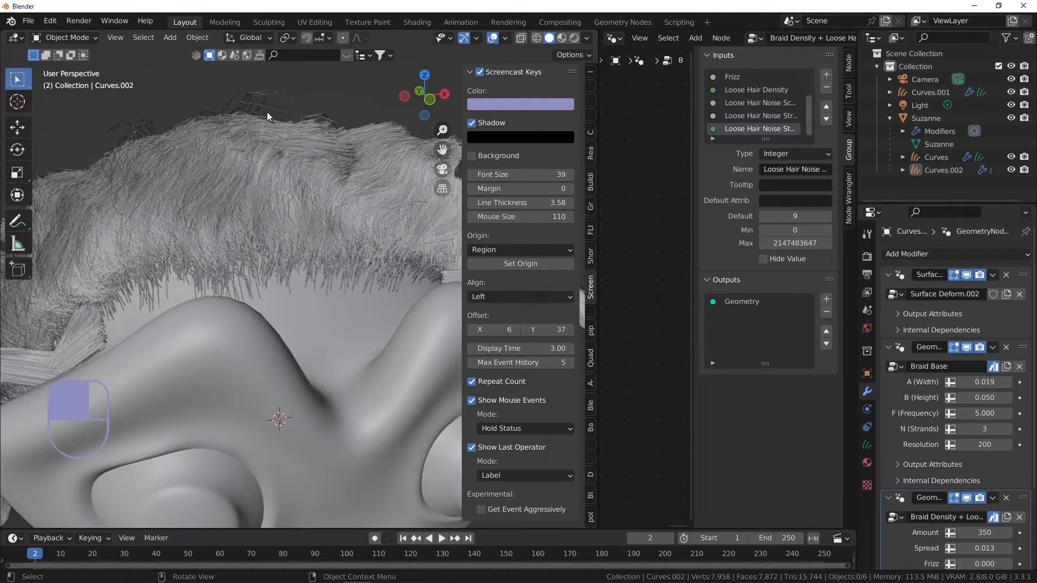
scroll(333, 210, "down", 6)
scroll(346, 227, "up", 2)
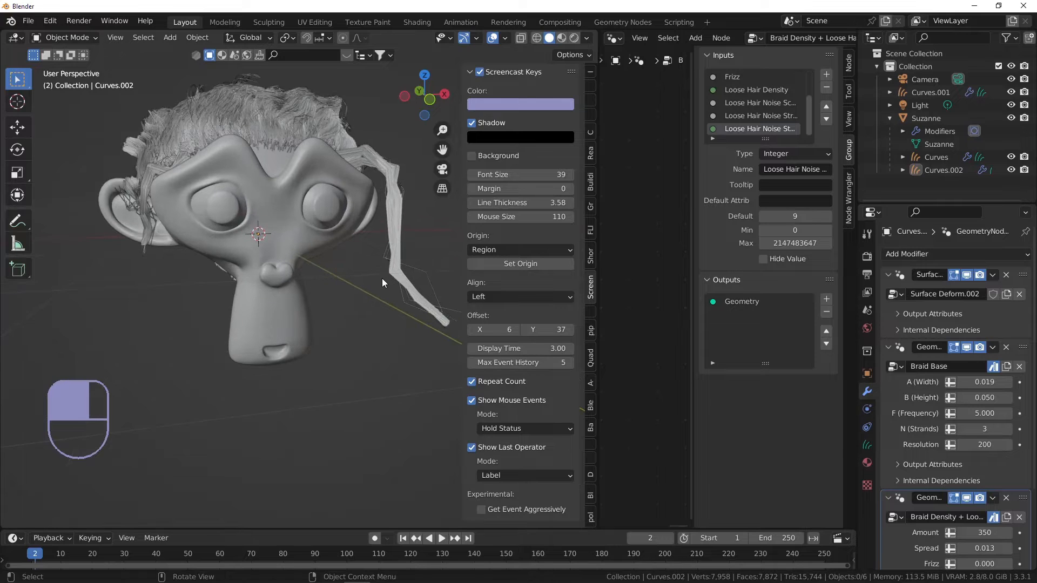
scroll(903, 423, "down", 5)
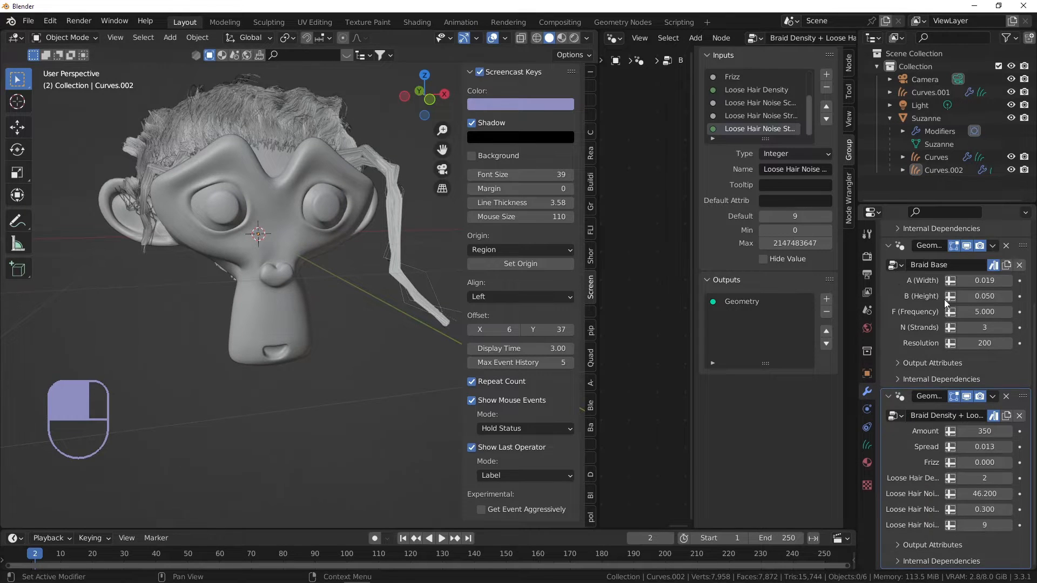
scroll(943, 295, "up", 5)
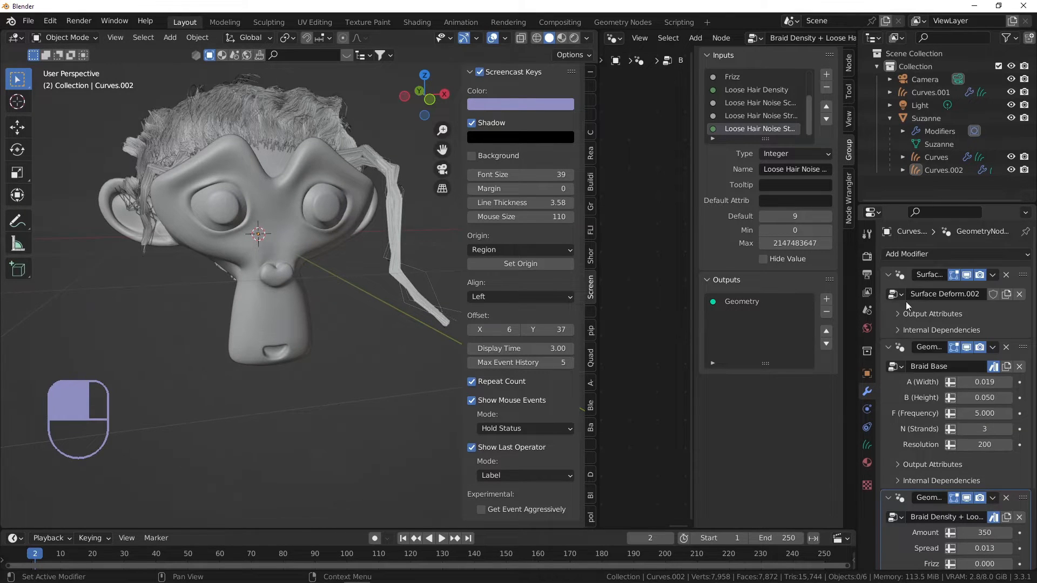
- Add a third Geometry Nodes modifier to the braid curves and assign the Hair Thickness node group
left_click(917, 259)
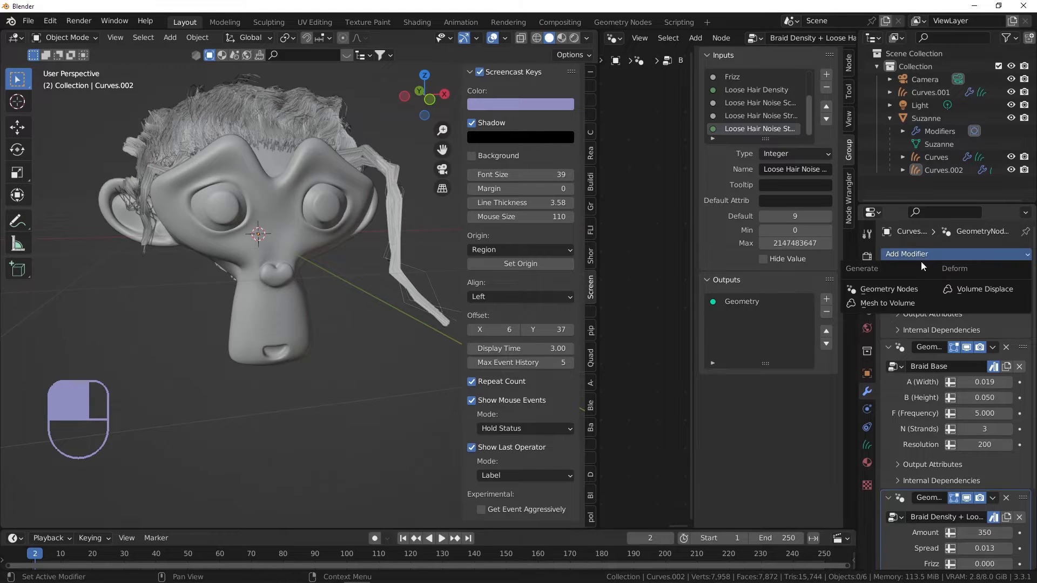
left_click(888, 289)
left_click(894, 525)
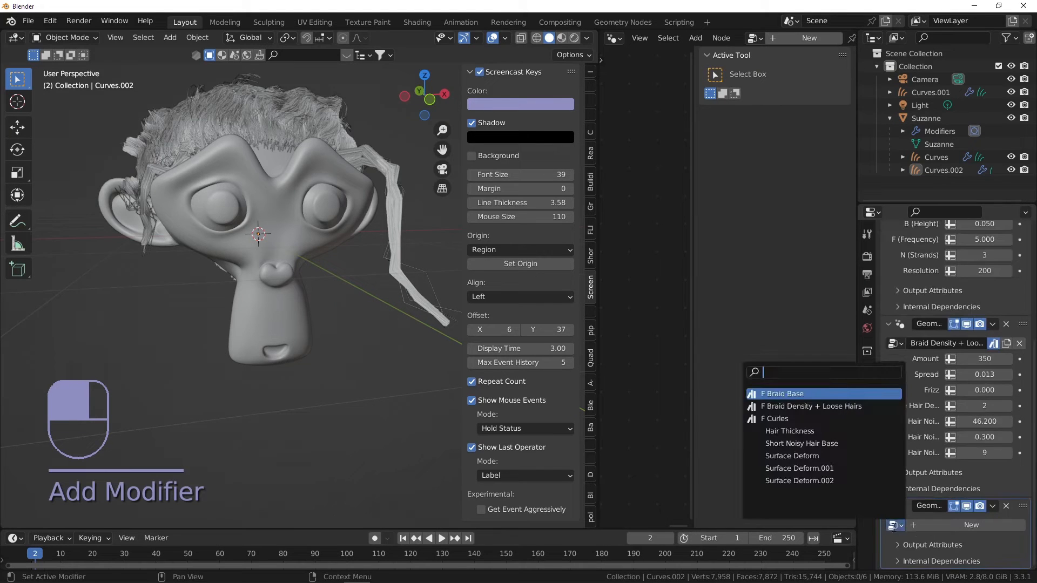
left_click(803, 431)
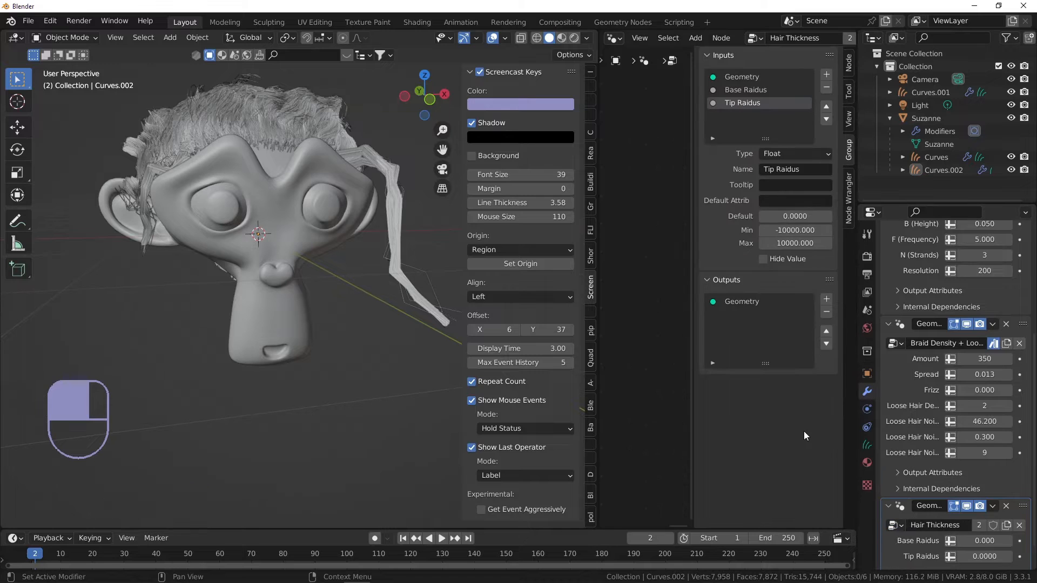
- Select the Suzanne head and add a new Empty Hair curves object to it
mouse_move(248, 213)
middle_mouse_down()
mouse_move(231, 205)
mouse_move(317, 202)
mouse_move(254, 222)
middle_mouse_up()
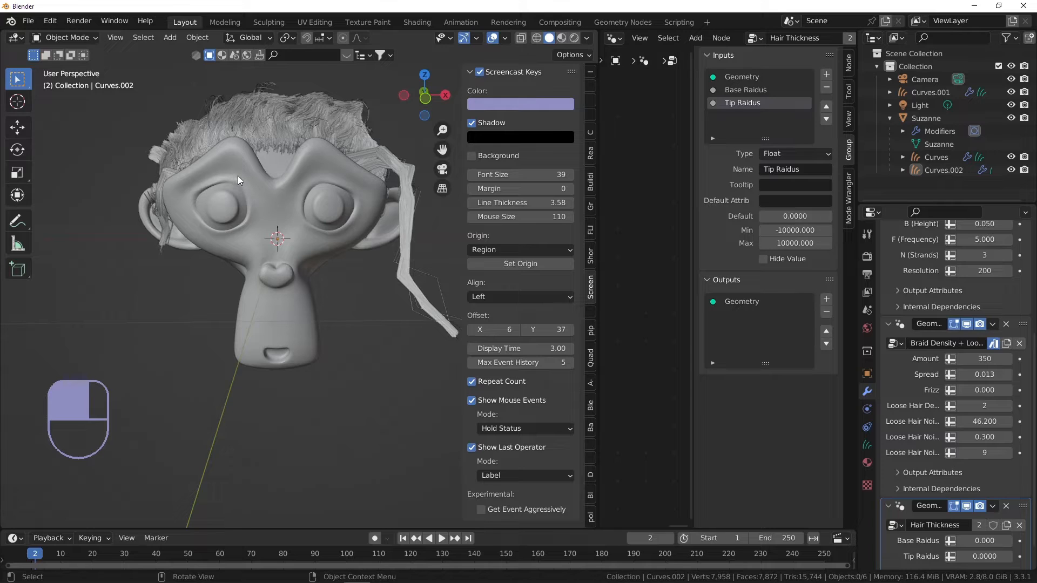
left_click(280, 168)
key("shift+a")
mouse_move(279, 172)
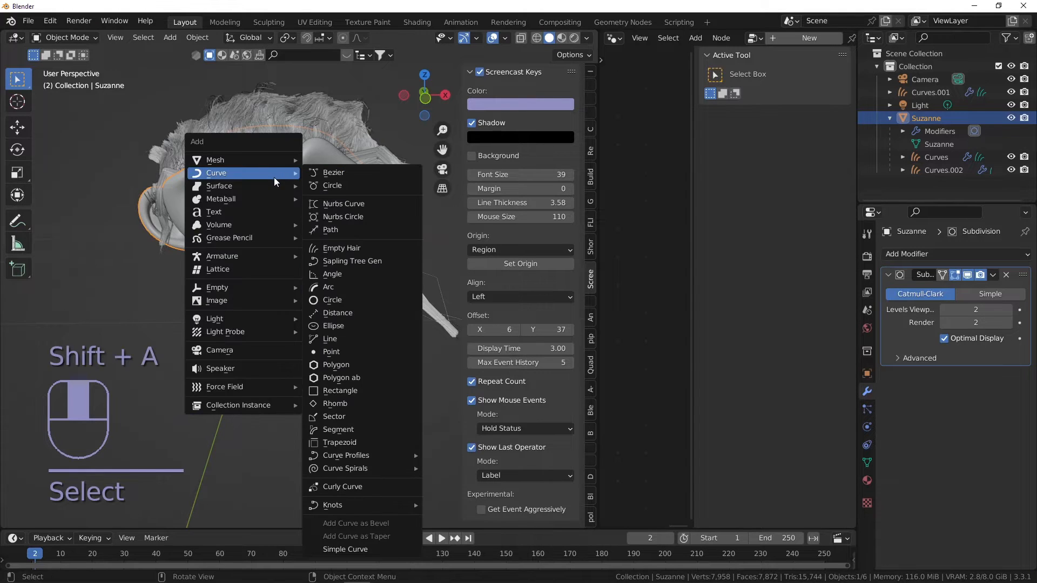
left_click(377, 248)
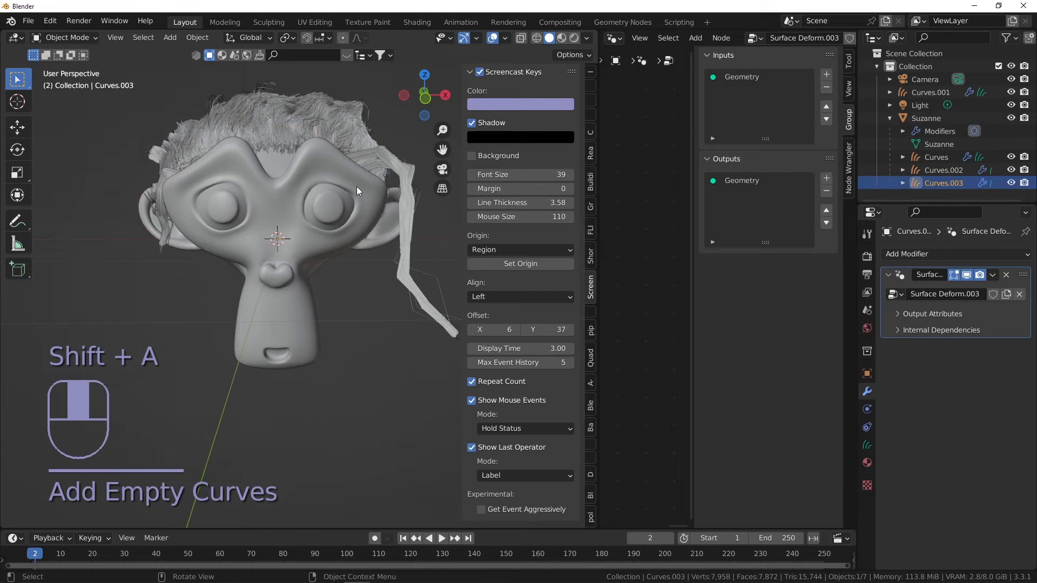
- Switch the new Empty Hair object to Sculpt Mode
middle_click_drag(254, 181, 167, 107)
left_click(65, 37)
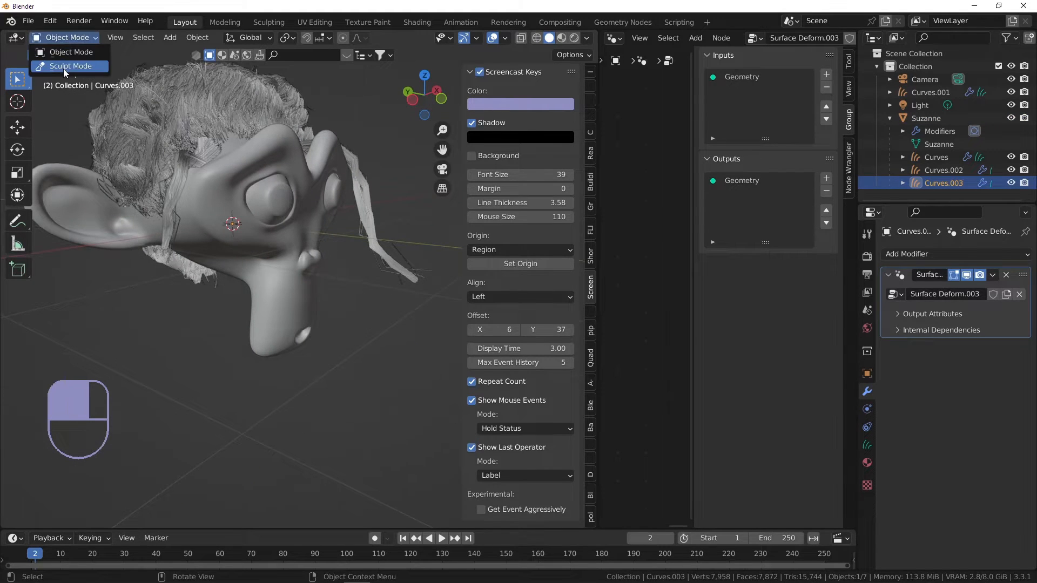
left_click(63, 69)
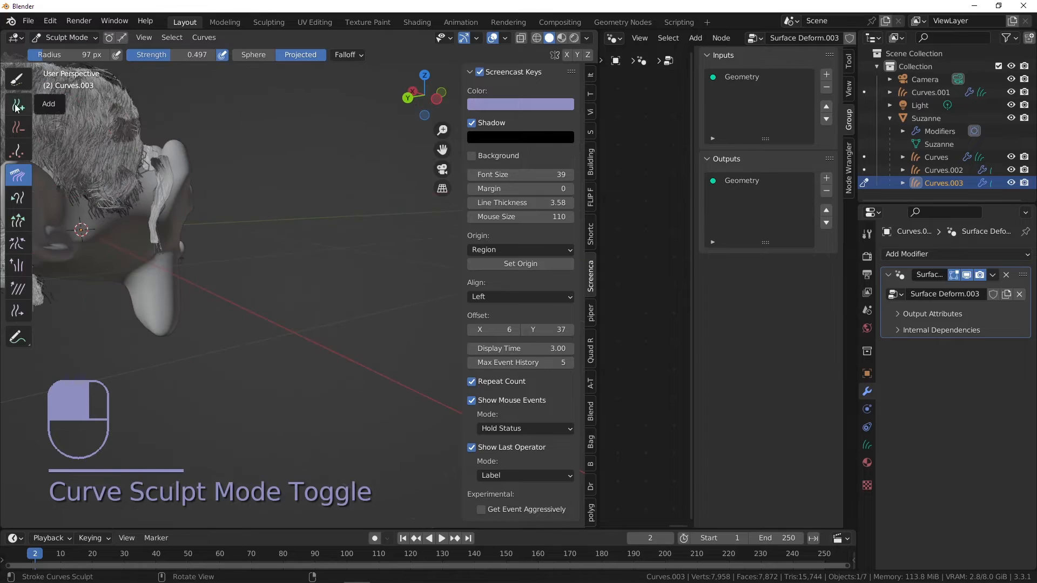
- Try placing strands on the lower back of the head using the Add brush with a 46 px radius, and undo the last stroke
left_click(18, 105)
middle_click_drag(302, 162, 337, 150)
key("f")
left_click(241, 195)
mouse_move(241, 195)
middle_mouse_down()
mouse_move(286, 141)
mouse_move(269, 128)
middle_mouse_up()
key("f")
left_click(193, 161)
left_click(193, 165)
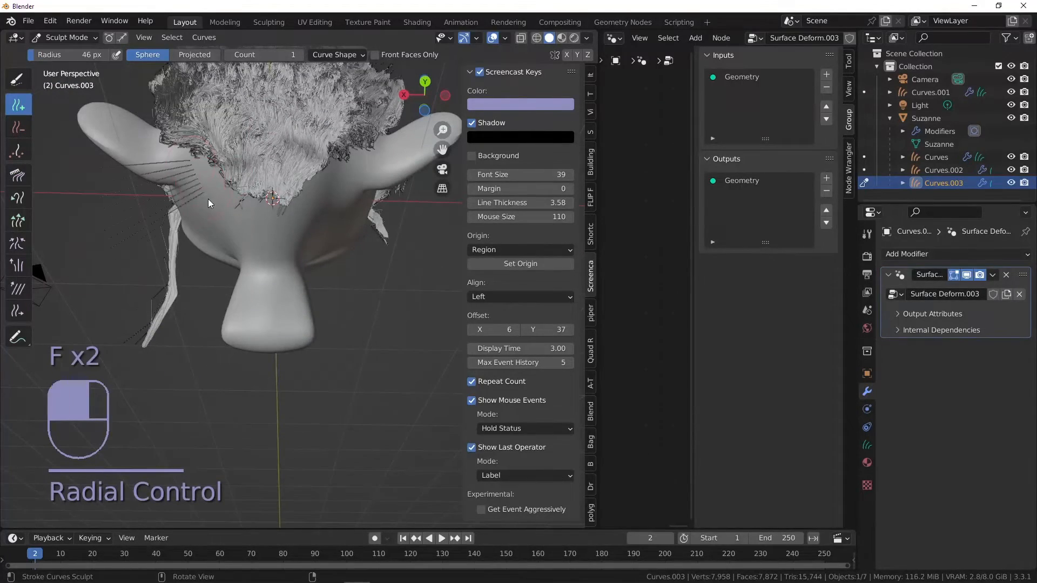
left_click(208, 199)
key("ctrl+z")
- Add sparse guide strands across the lower back and underside of the head
left_click(202, 191)
mouse_move(202, 190)
left_mouse_down()
mouse_move(245, 237)
mouse_move(311, 239)
mouse_move(357, 184)
mouse_move(333, 146)
mouse_move(240, 130)
mouse_move(189, 153)
left_mouse_up()
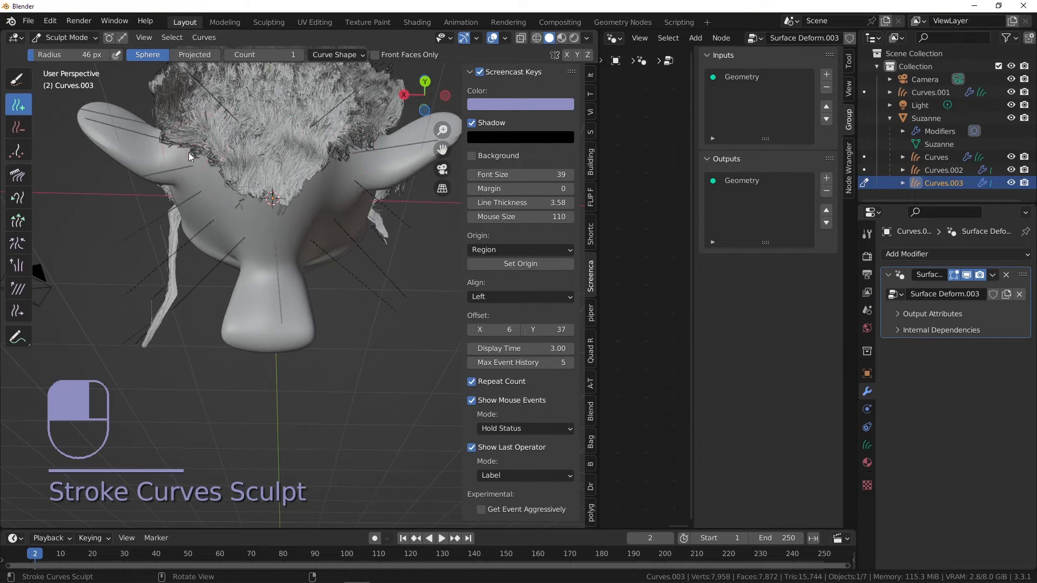
mouse_move(215, 203)
left_mouse_down()
mouse_move(274, 228)
mouse_move(326, 170)
left_mouse_up()
mouse_move(249, 162)
left_mouse_down()
mouse_move(281, 199)
mouse_move(269, 139)
left_mouse_up()
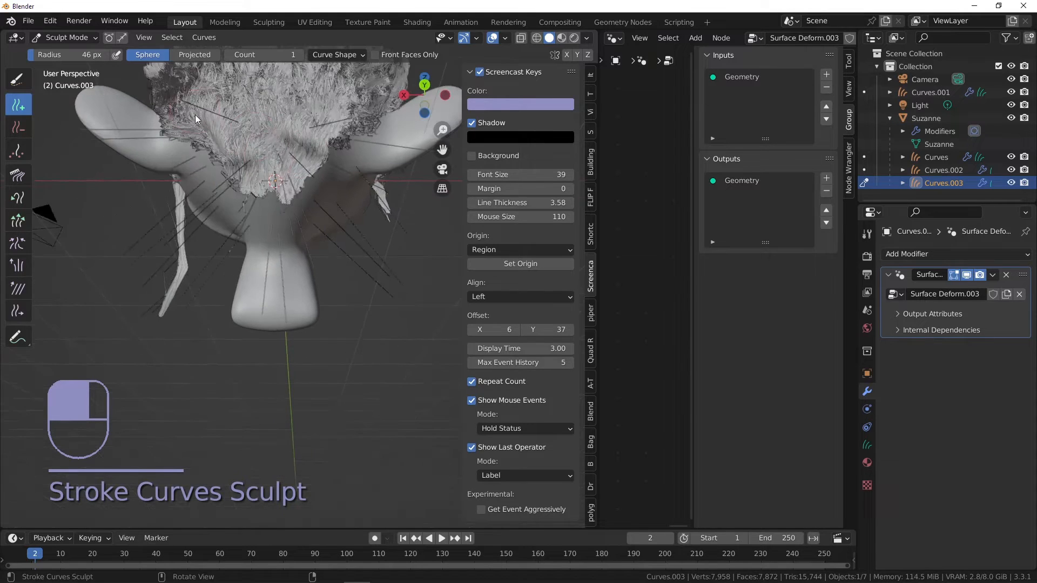
left_click_drag(223, 112, 341, 112)
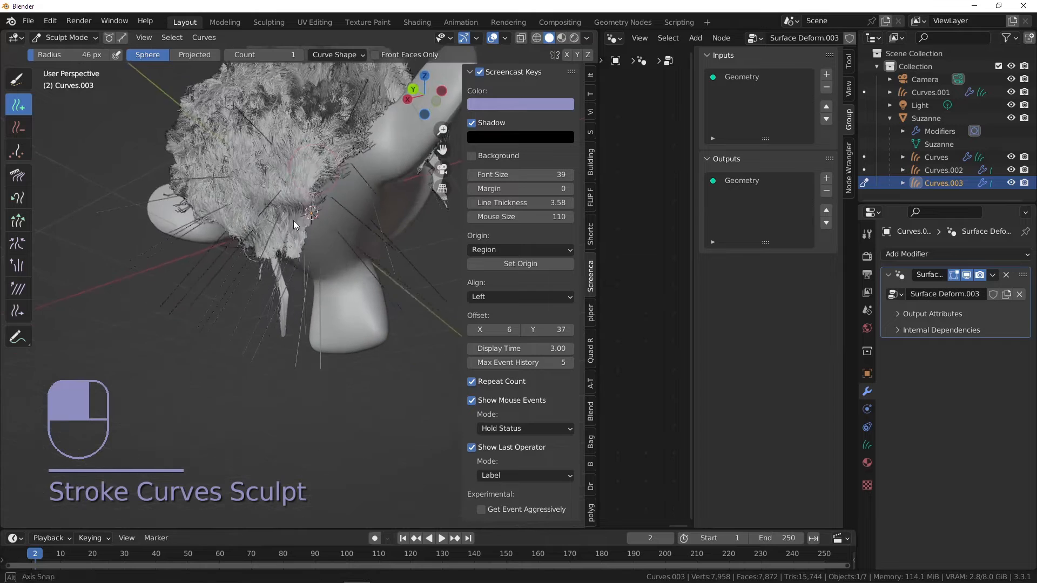
left_click_drag(293, 220, 313, 167)
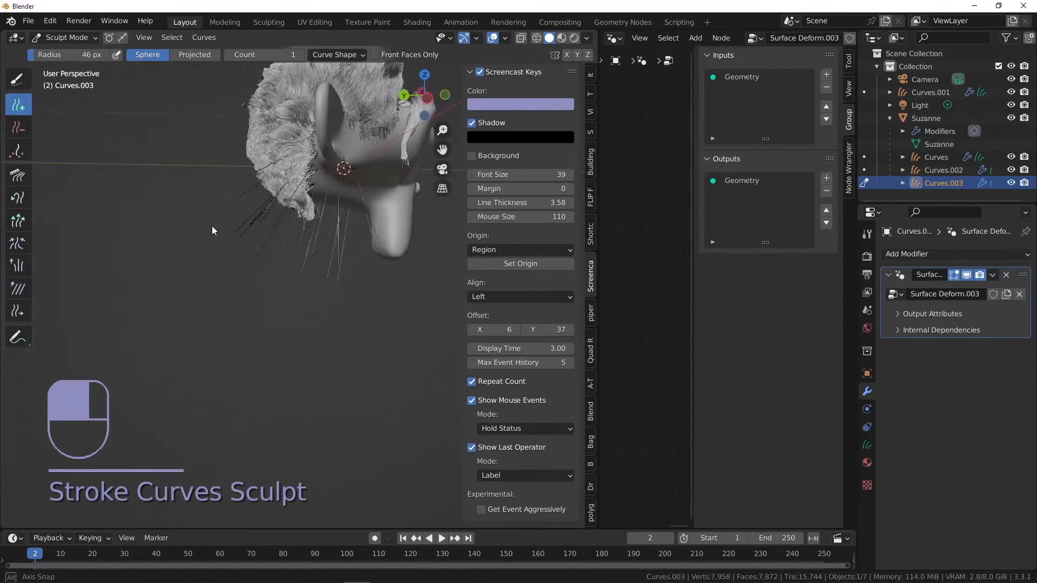
left_click_drag(212, 225, 287, 216)
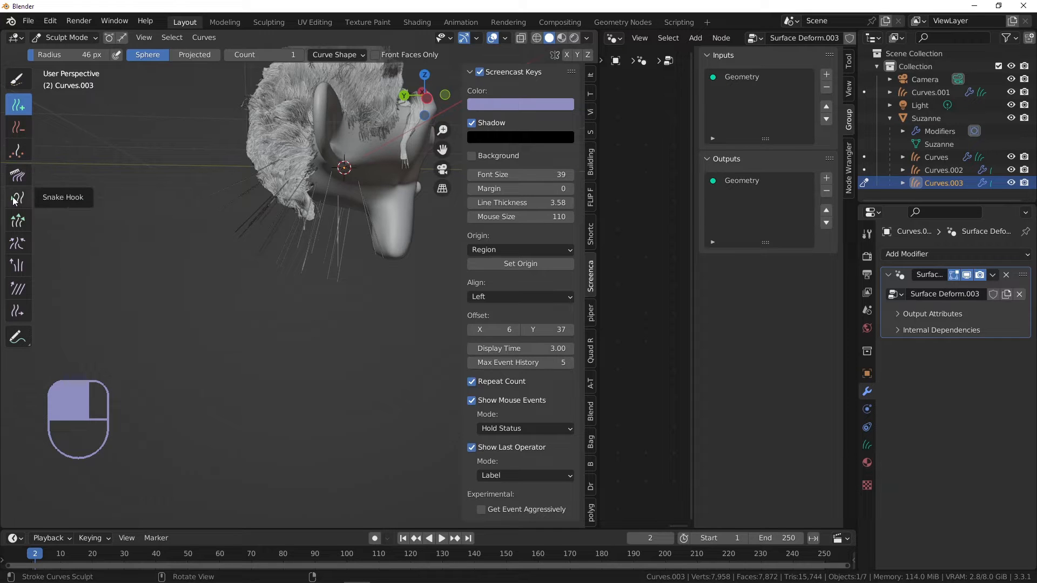
- Try lengthening the new strands using the Grow / Shrink brush in Projected mode with a 96 px radius
left_click(18, 221)
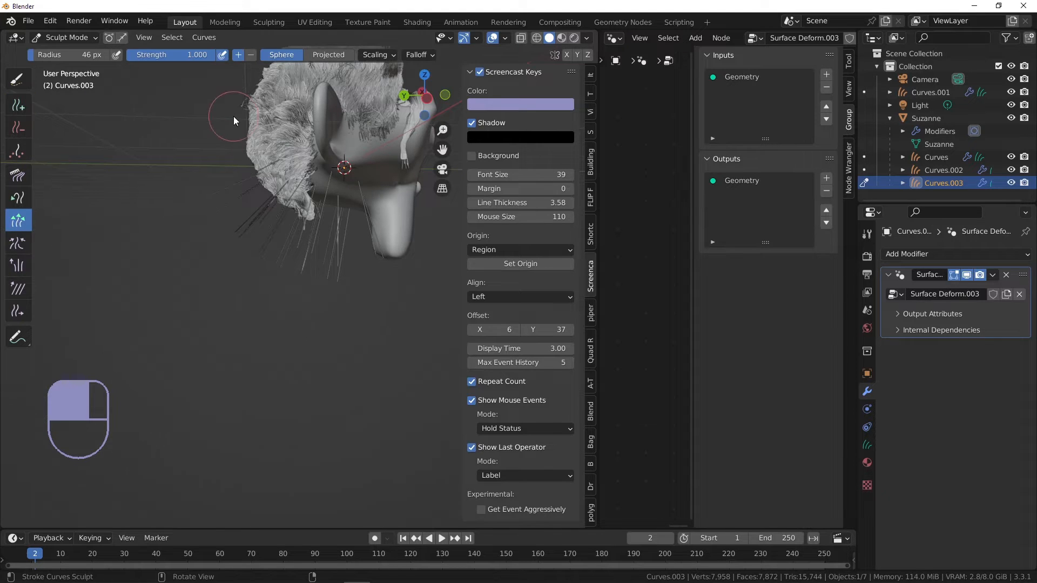
key("f")
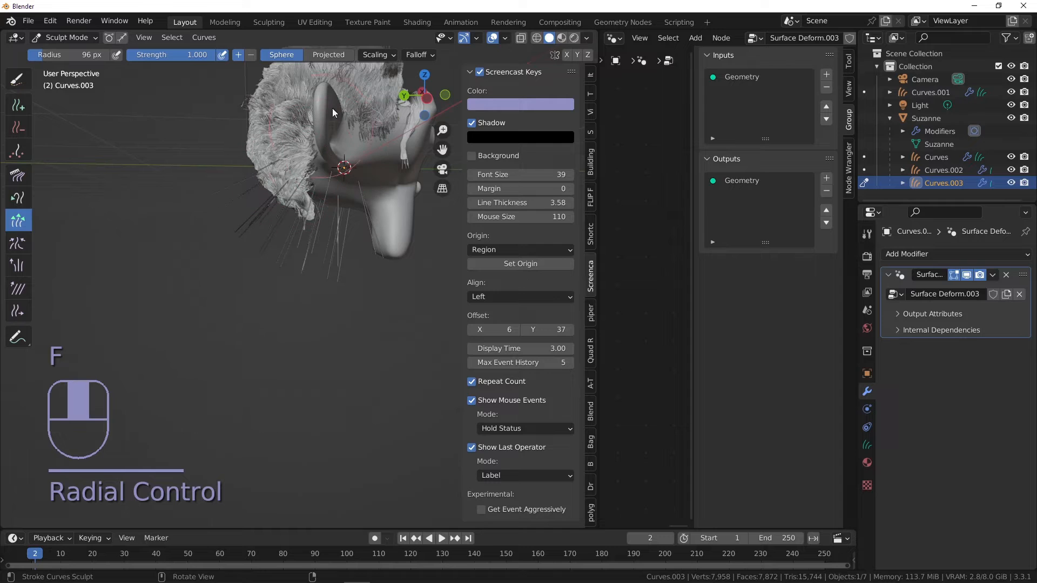
left_click(333, 54)
mouse_move(306, 217)
left_mouse_down()
mouse_move(265, 210)
mouse_move(248, 239)
mouse_move(218, 251)
left_mouse_up()
key("ctrl+z")
key("ctrl+z")
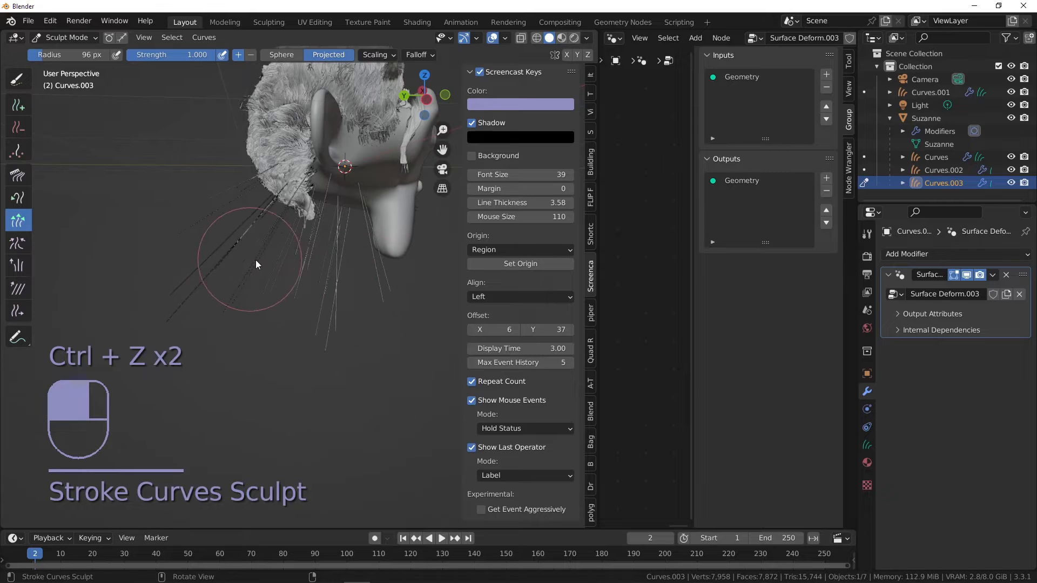
- Try growing the strands again from behind and from the side, undoing the latest strokes
middle_click_drag(255, 260, 310, 271)
middle_click_drag(205, 238, 260, 218)
key("ctrl+z")
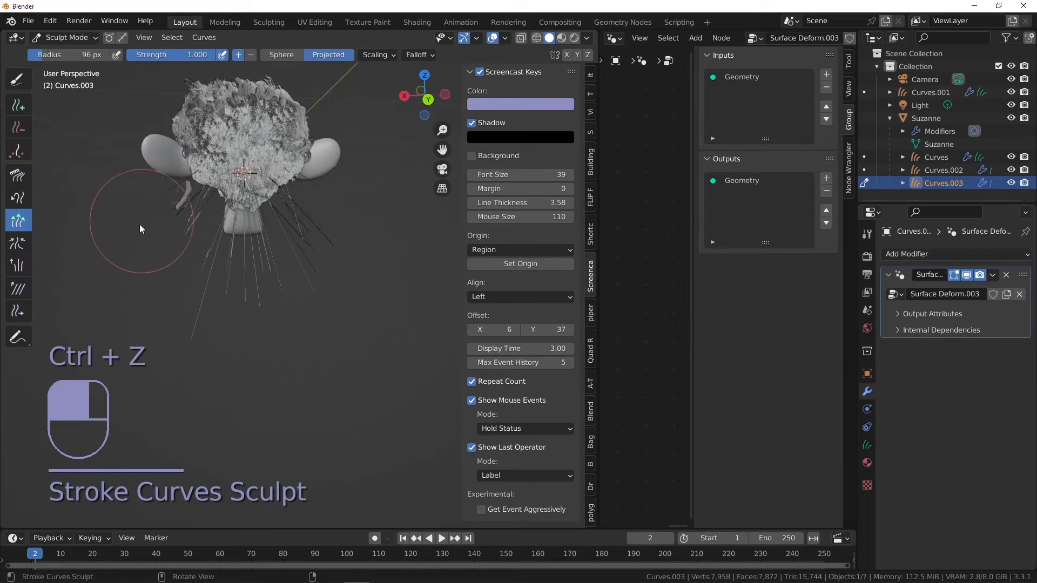
mouse_move(153, 228)
left_mouse_down()
mouse_move(141, 231)
mouse_move(177, 326)
mouse_move(339, 304)
mouse_move(336, 253)
left_mouse_up()
middle_click_drag(336, 252, 277, 286)
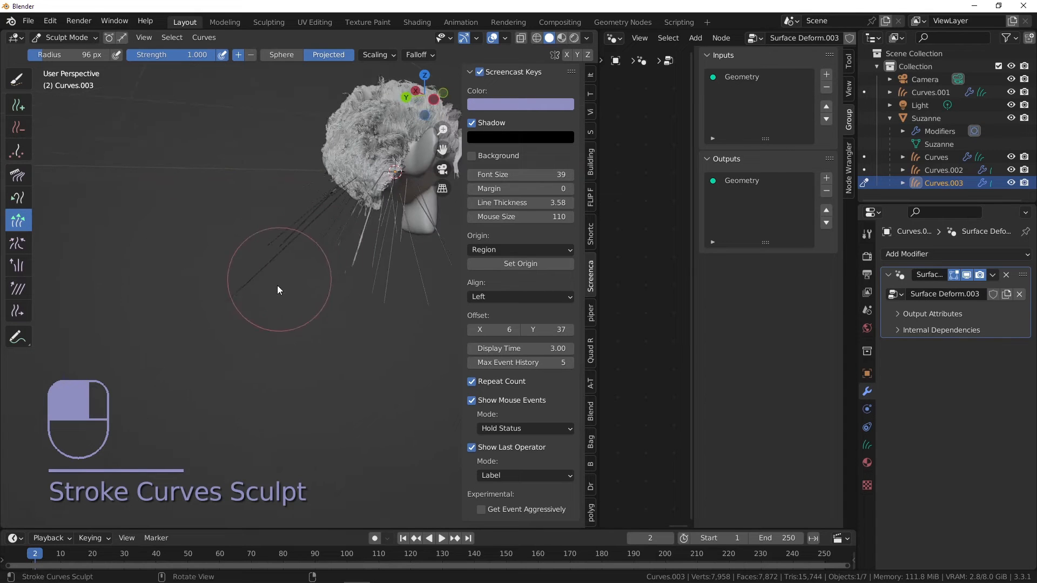
mouse_move(343, 251)
middle_mouse_down()
mouse_move(436, 253)
mouse_move(457, 273)
mouse_move(355, 249)
mouse_move(329, 271)
mouse_move(277, 274)
middle_mouse_up()
key("ctrl+z")
key("ctrl+z")
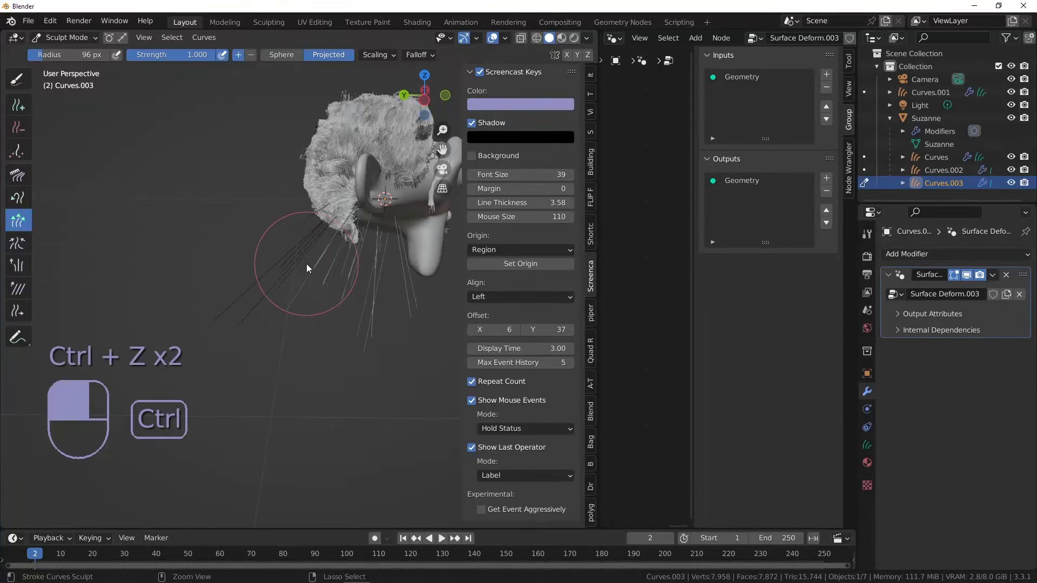
- Undo all growth strokes and the guide strands added at the back of the head
key("ctrl+z")
key("ctrl+z")
key("ctrl+z")
key("ctrl+z")
key("ctrl+z")
key("ctrl+z")
key("ctrl+z")
key("ctrl+z")
key("ctrl+z")
key("ctrl+z")
key("ctrl+z")
key("ctrl+z")
key("ctrl+z")
key("ctrl+z")
key("ctrl+z")
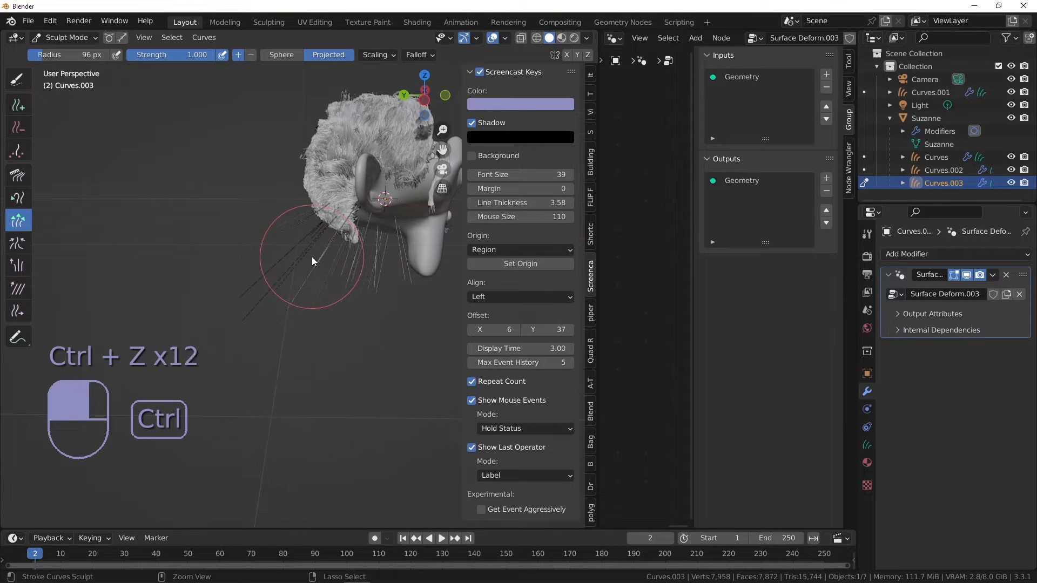
key("ctrl+z")
key("ctrl+z")
key("ctrl+z")
key("ctrl+z")
key("ctrl+z")
key("ctrl+z")
key("ctrl+z")
key("ctrl+z")
key("ctrl+z")
key("ctrl+z")
key("ctrl+z")
key("ctrl+z")
key("ctrl+z")
key("ctrl+z")
key("ctrl+z")
key("ctrl+z")
key("ctrl+z")
- Set the Add brush's curve shape length to 2 m
middle_click_drag(312, 257, 380, 197)
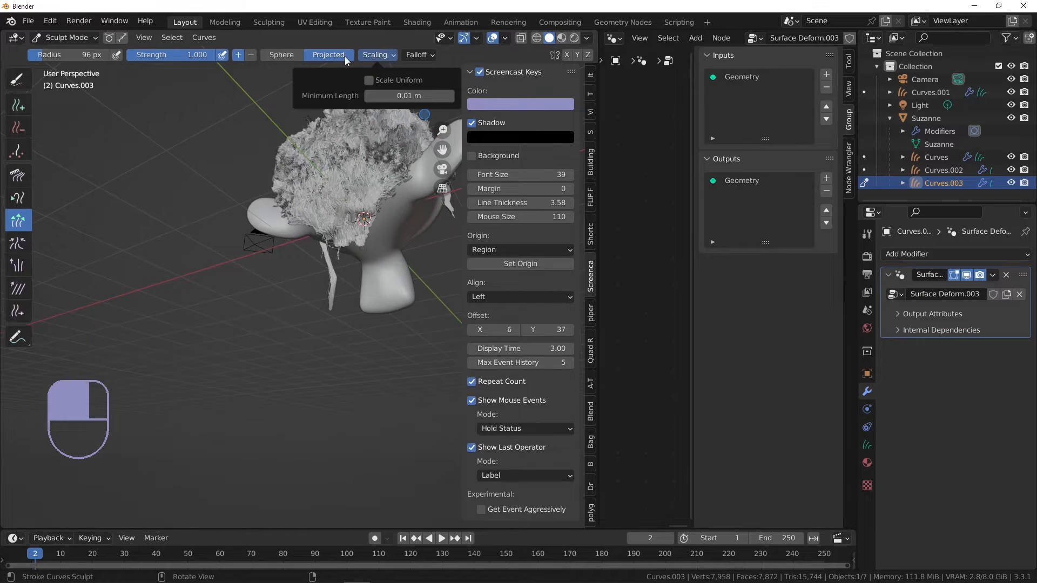
left_click(415, 55)
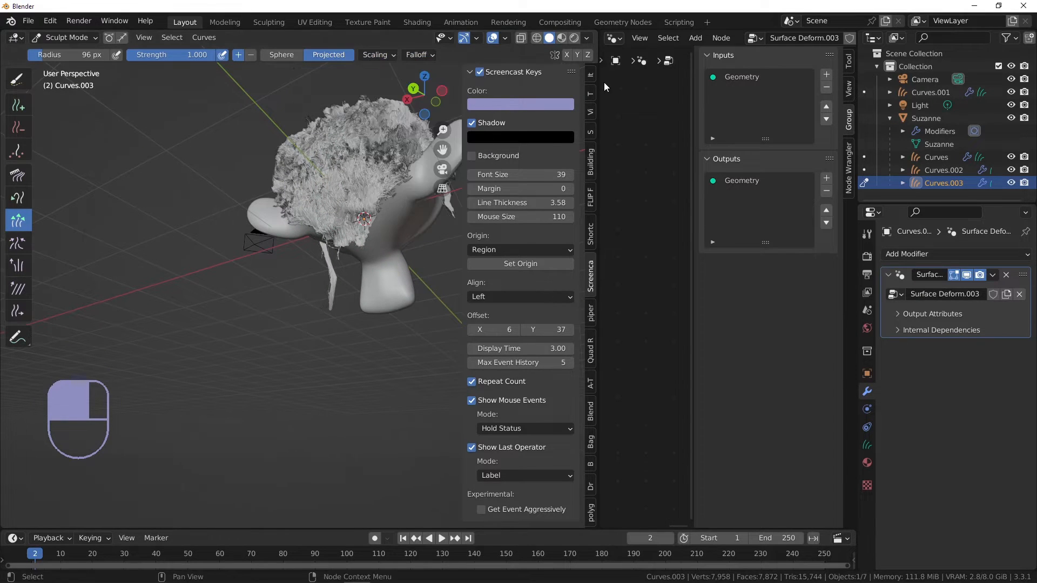
left_click_drag(599, 81, 615, 82)
left_click(18, 105)
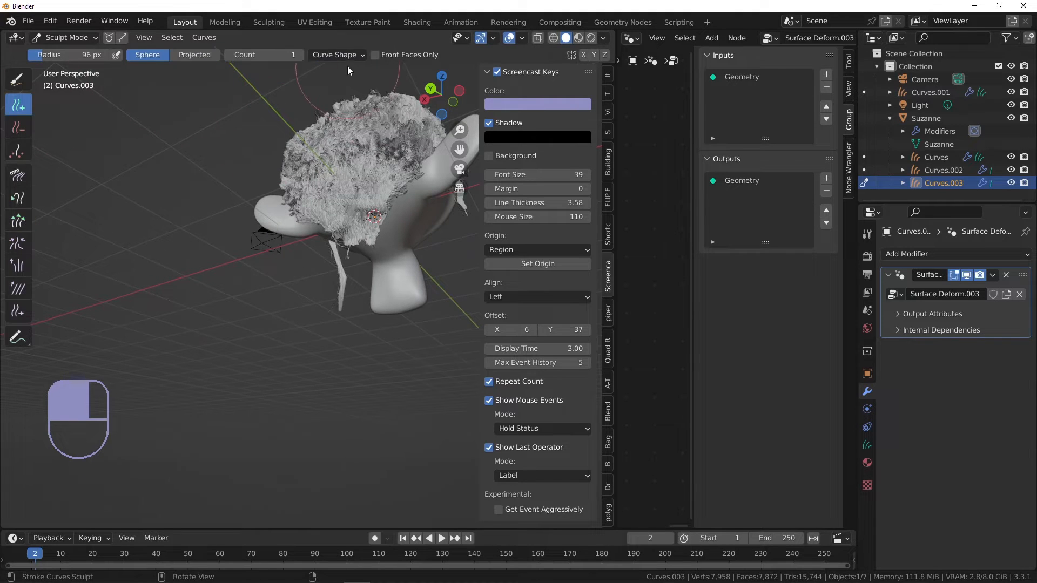
left_click(343, 54)
left_click(372, 121)
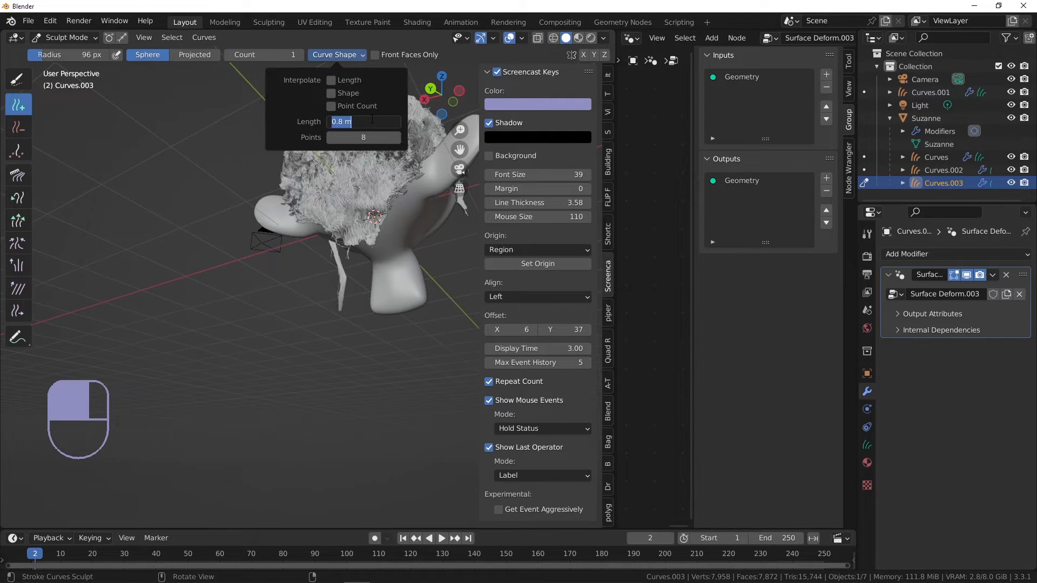
type("2")
key("Return")
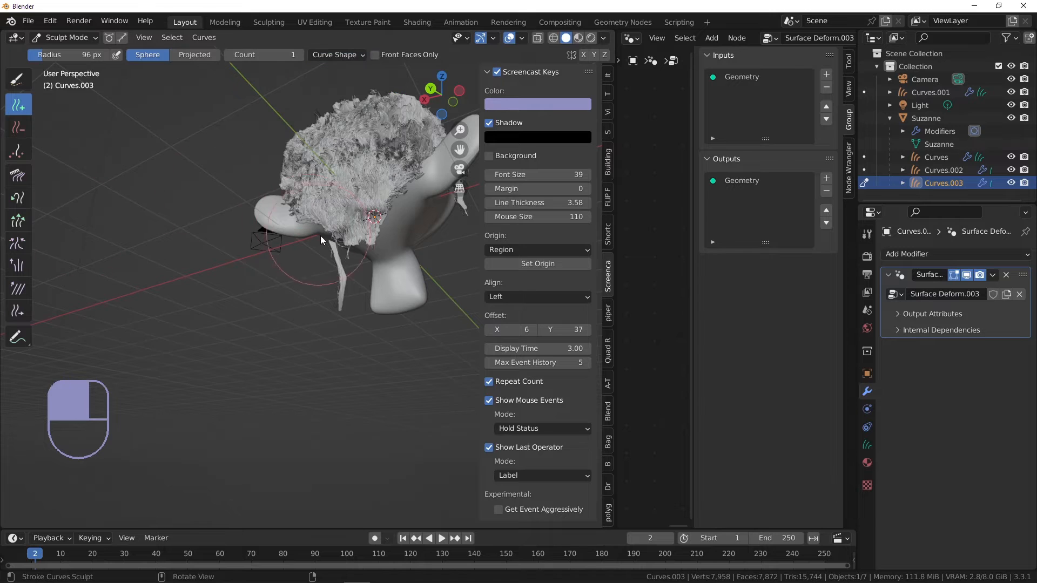
- Add sparse long guide strands across the lower back of the head with a 56 px Add brush
mouse_move(319, 235)
middle_mouse_down()
mouse_move(374, 232)
mouse_move(312, 204)
middle_mouse_up()
key("f")
left_click(342, 233)
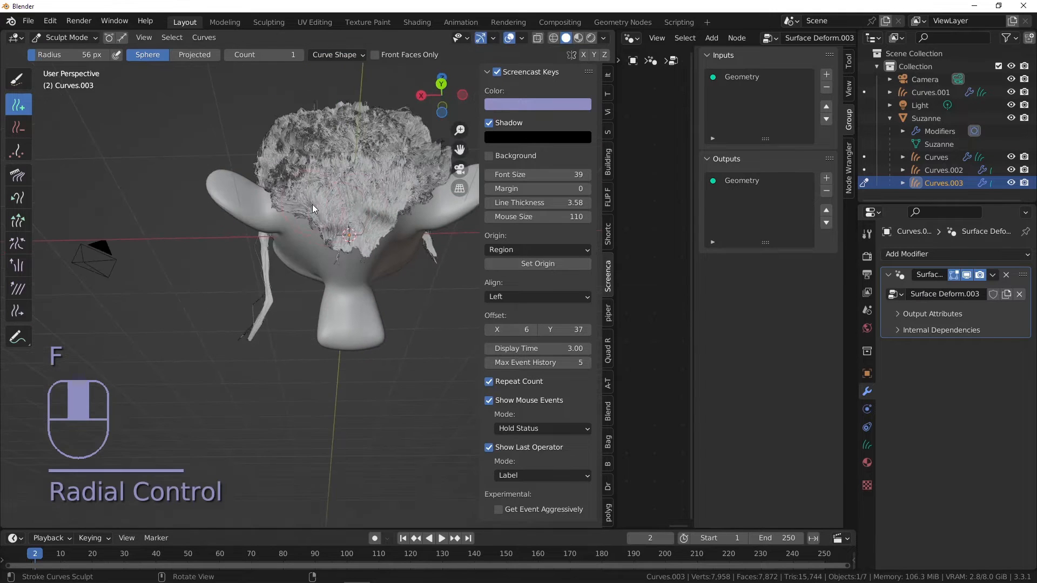
left_click_drag(313, 204, 295, 219)
middle_click_drag(334, 254, 350, 269)
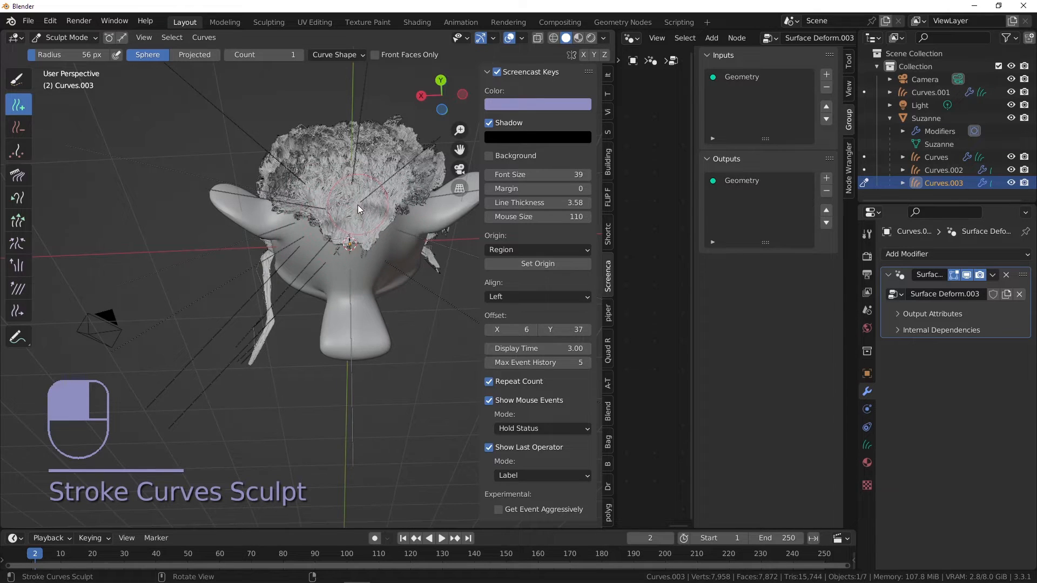
middle_click_drag(364, 236, 331, 276)
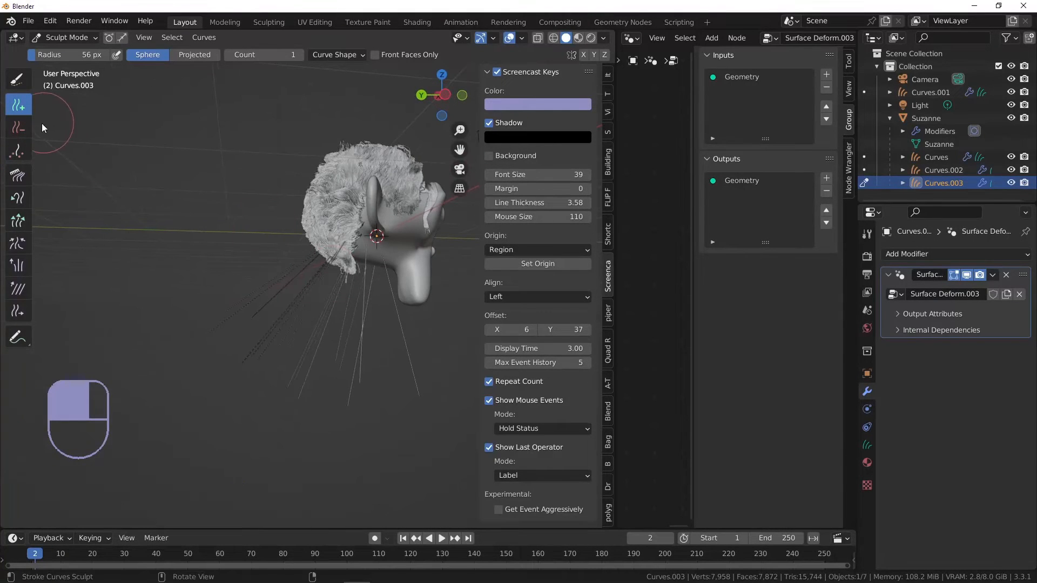
- Comb the long guide strands downward below the head, using the Comb brush with a 145 px radius
left_click(17, 174)
key("f")
left_click(278, 241)
middle_click_drag(278, 241, 292, 293, "alt")
key("f")
left_click(327, 292)
mouse_move(236, 311)
left_mouse_down()
mouse_move(316, 365)
mouse_move(290, 254)
mouse_move(362, 392)
mouse_move(380, 308)
mouse_move(383, 317)
mouse_move(327, 244)
mouse_move(352, 345)
mouse_move(313, 249)
mouse_move(317, 281)
mouse_move(360, 320)
left_mouse_up()
middle_click_drag(359, 320, 339, 322, "alt")
mouse_move(335, 323)
left_mouse_down()
mouse_move(339, 338)
mouse_move(404, 374)
mouse_move(326, 377)
mouse_move(392, 306)
mouse_move(300, 262)
mouse_move(225, 338)
mouse_move(297, 312)
mouse_move(277, 381)
mouse_move(255, 399)
mouse_move(299, 375)
mouse_move(397, 427)
mouse_move(390, 364)
mouse_move(313, 421)
mouse_move(276, 367)
left_mouse_up()
- Refine the combing of the hanging strands from the front and side, and set the Comb brush radius to 110 px
key("f")
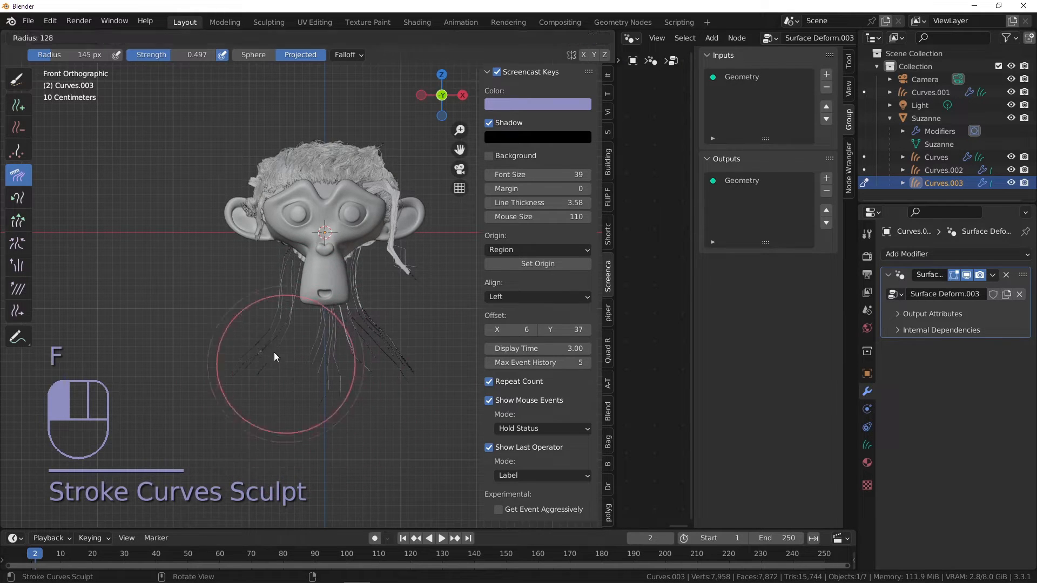
left_click(306, 320)
mouse_move(306, 320)
left_mouse_down()
mouse_move(291, 323)
mouse_move(304, 398)
mouse_move(251, 344)
mouse_move(258, 317)
mouse_move(270, 320)
mouse_move(238, 380)
mouse_move(341, 360)
mouse_move(279, 353)
left_mouse_up()
middle_click_drag(280, 353, 312, 307, "alt")
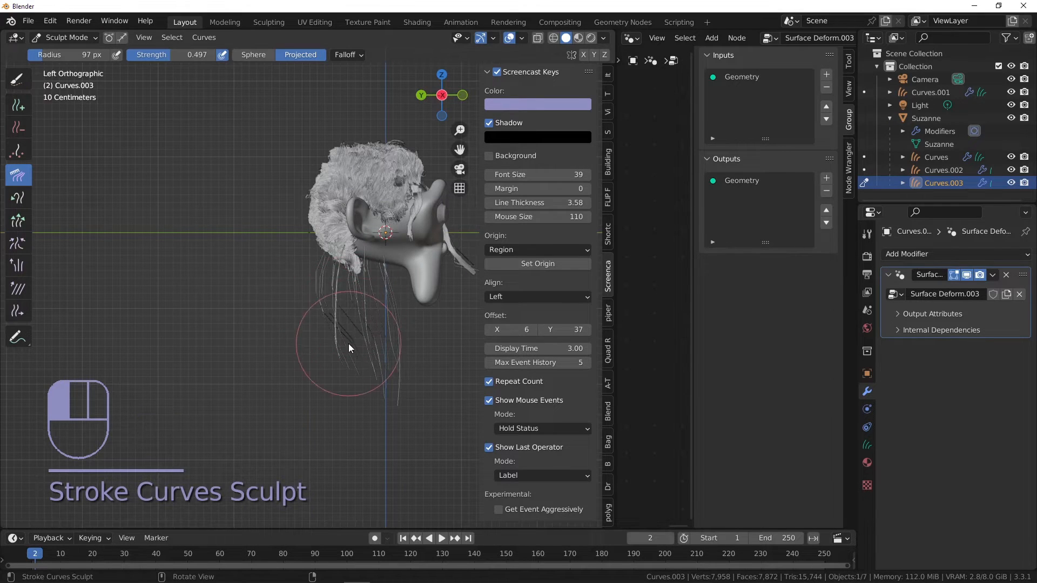
key("f")
left_click(323, 340)
middle_click_drag(314, 345, 274, 289)
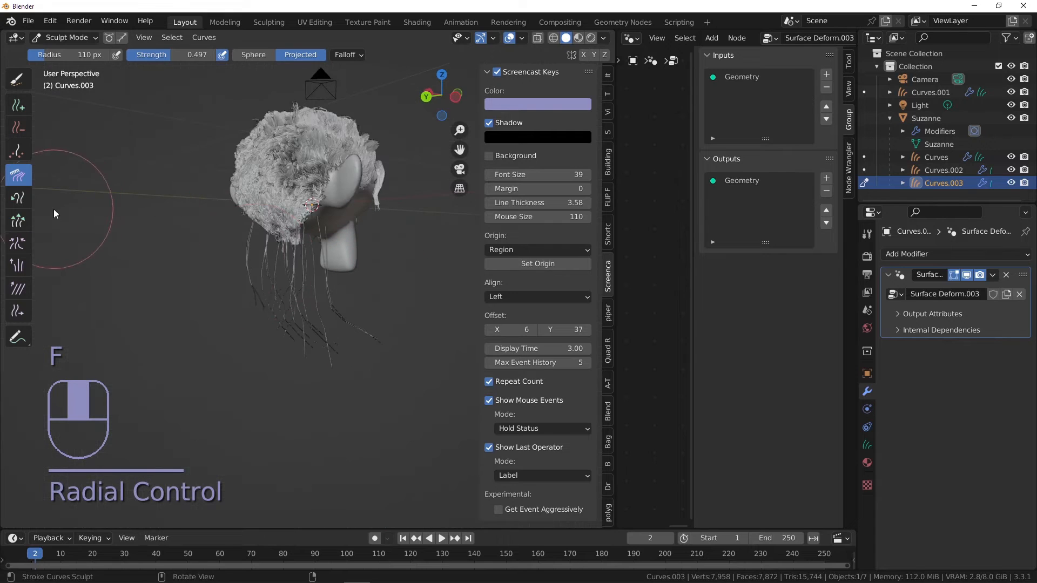
- Set the Density brush's minimum distance to 0.056 m
left_click(18, 151)
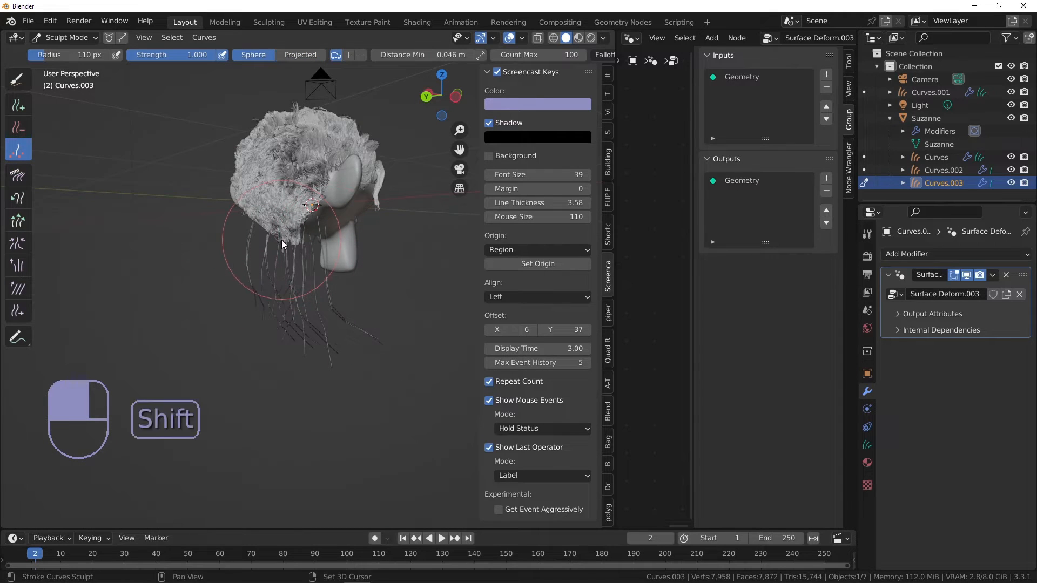
key("shift+r")
key("shift+r")
mouse_move(270, 237)
middle_mouse_down()
mouse_move(257, 209)
mouse_move(339, 205)
mouse_move(334, 237)
mouse_move(368, 201)
mouse_move(366, 210)
mouse_move(384, 203)
mouse_move(372, 203)
middle_mouse_up()
key("shift+r")
left_click(316, 211)
key("shift+r")
left_click(351, 212)
- Set the Density brush radius to 79 px, try a stroke on the lower back of the head, and undo it
key("f")
left_click(340, 202)
left_click(358, 208)
key("ctrl")
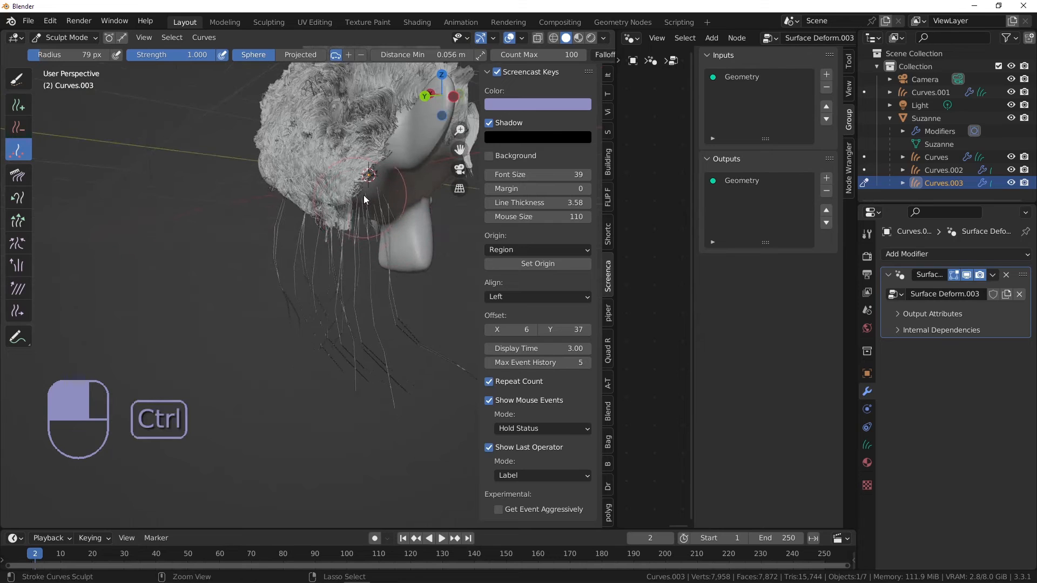
key("ctrl+z")
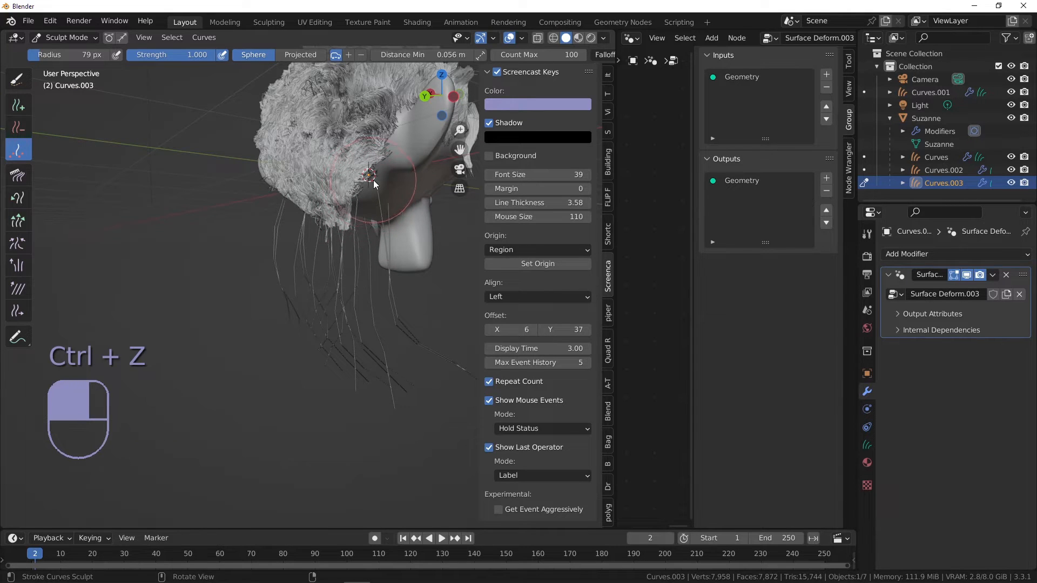
- Enable Length and Shape interpolation in the Density brush's curve shape settings
left_click_drag(615, 80, 696, 80)
left_click(666, 56)
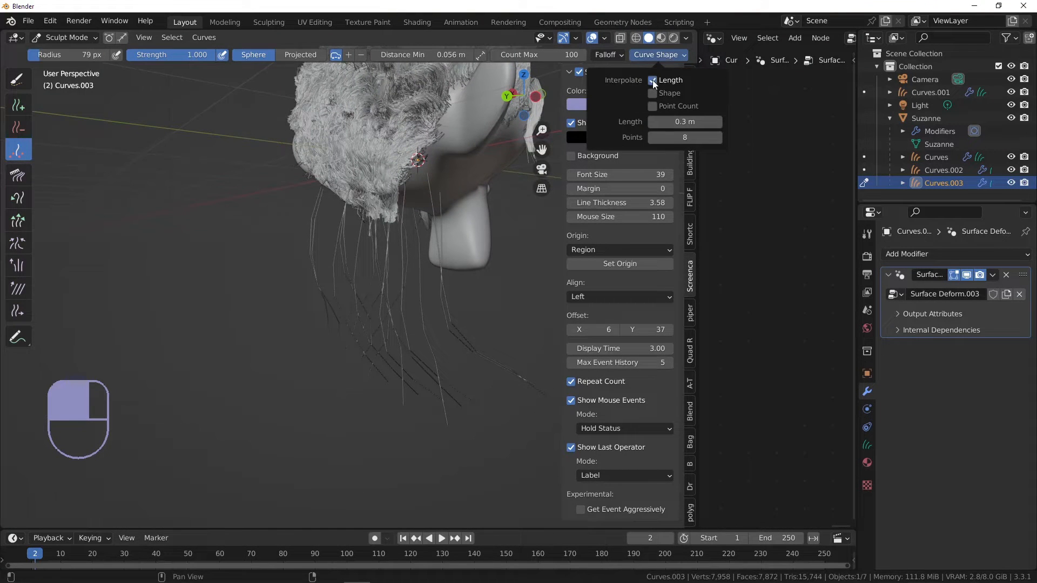
left_click(653, 80)
left_click(653, 93)
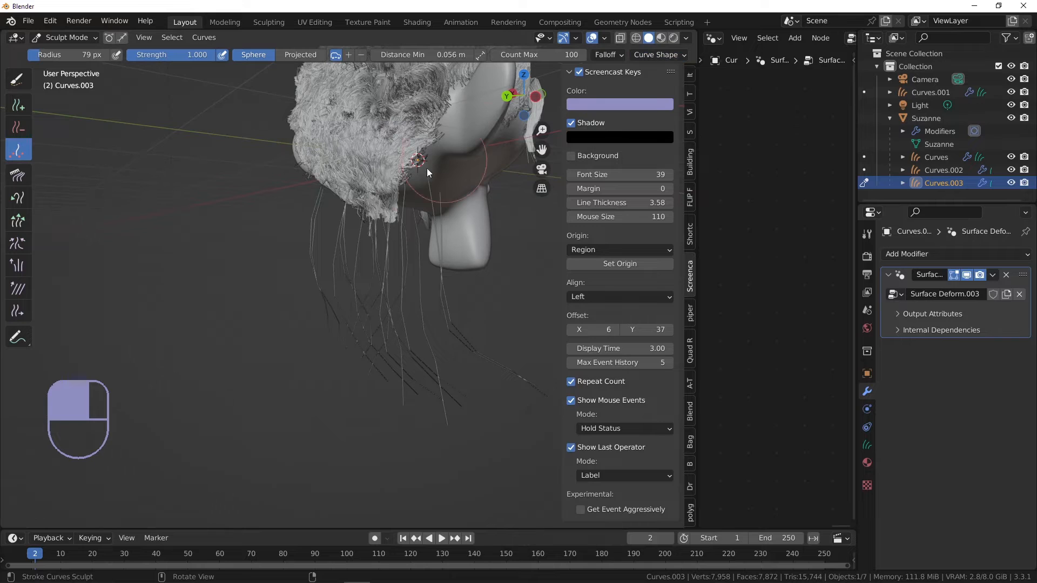
- Fill the lower back and both sides of the head with dense long strands using the Density brush
middle_click_drag(412, 173, 404, 146)
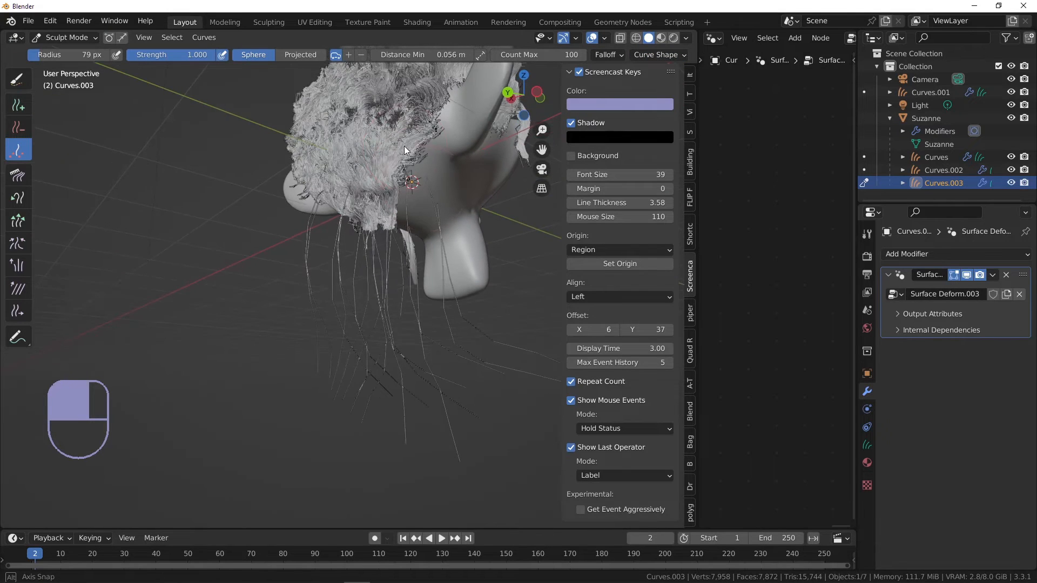
left_click(417, 187)
mouse_move(381, 197)
middle_mouse_down()
mouse_move(356, 165)
mouse_move(345, 206)
middle_mouse_up()
mouse_move(383, 233)
middle_mouse_down()
mouse_move(338, 193)
mouse_move(384, 253)
middle_mouse_up()
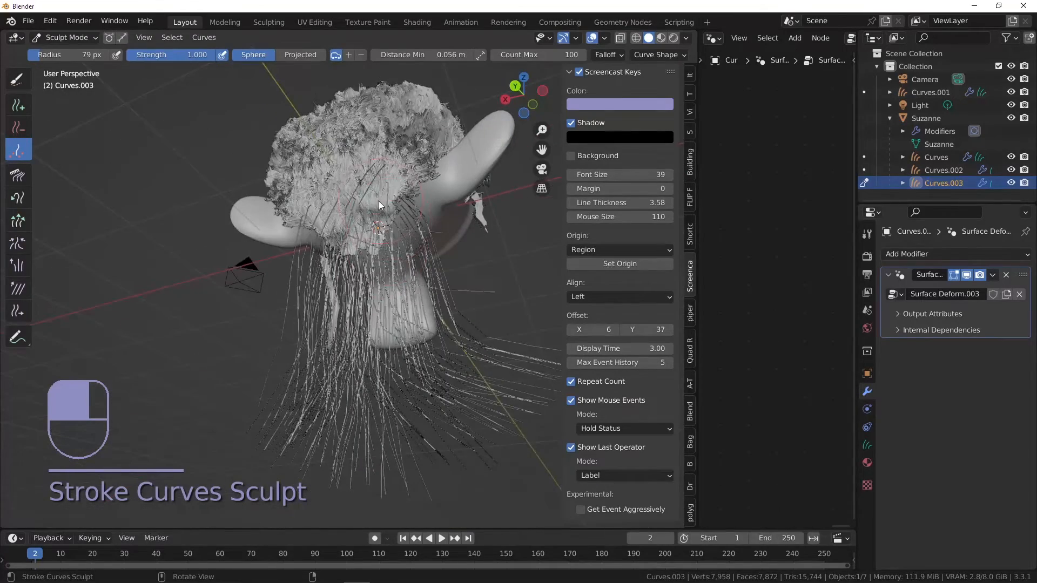
middle_click_drag(329, 221, 407, 242)
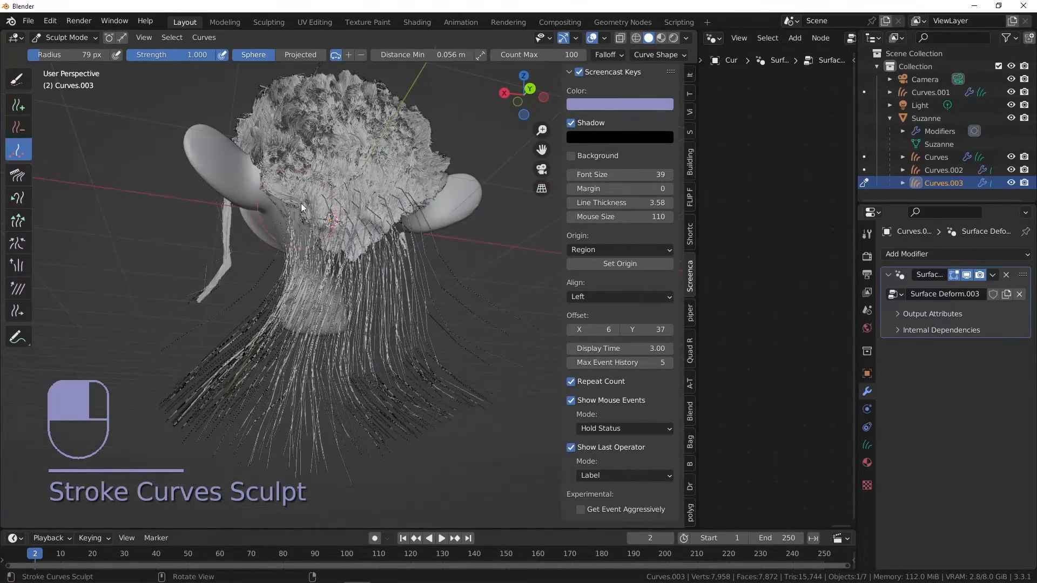
middle_click_drag(300, 203, 335, 163)
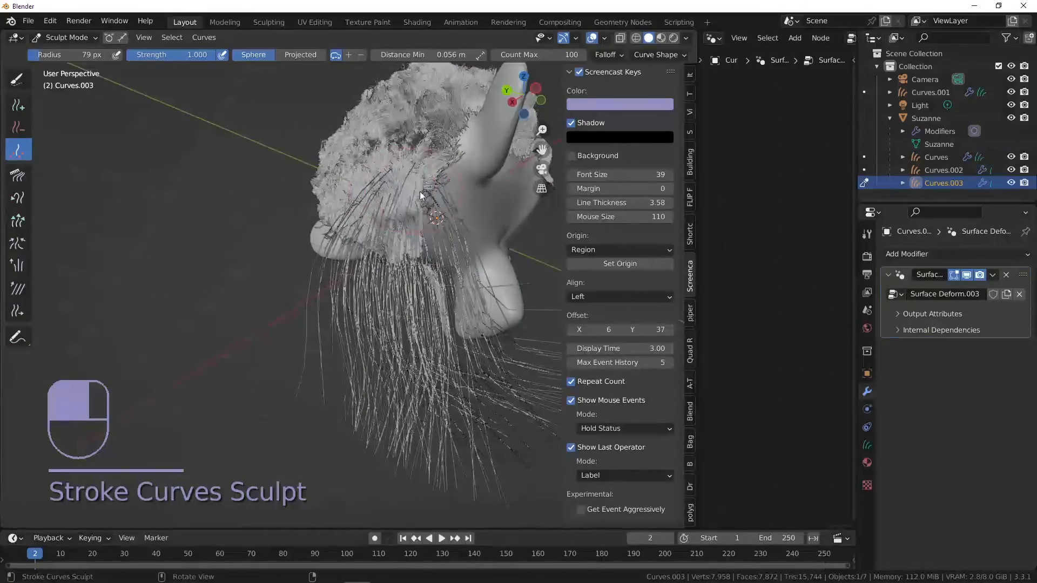
- In front view, use the Comb brush to pull the flared long strands beside the muzzle inward
middle_click_drag(420, 192, 286, 254)
scroll(446, 247, "down", 3)
middle_click_drag(238, 288, 237, 291, "alt")
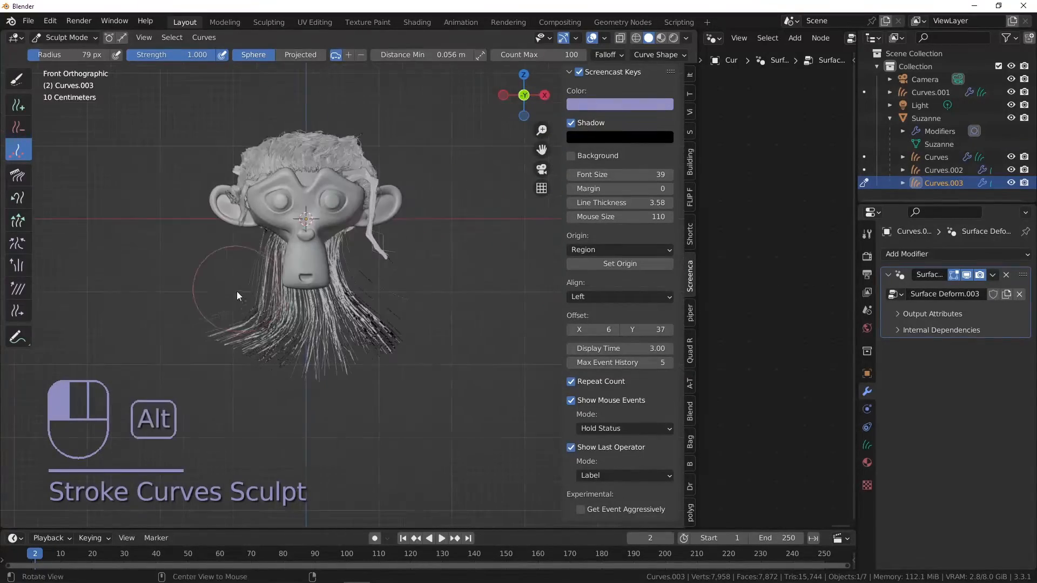
left_click(18, 175)
key("f")
left_click(257, 277)
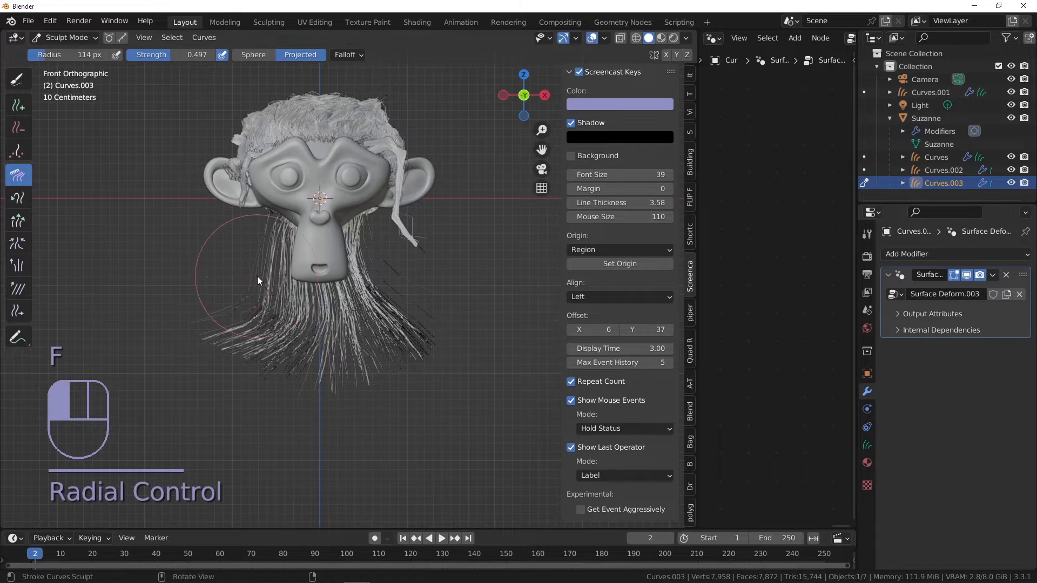
key("f")
left_click(245, 258)
mouse_move(249, 259)
left_mouse_down()
mouse_move(236, 260)
mouse_move(204, 311)
mouse_move(276, 417)
mouse_move(241, 405)
mouse_move(422, 281)
mouse_move(432, 377)
mouse_move(353, 251)
left_mouse_up()
- Enlarge the Comb brush radius to 158 px and comb the lower hair ends from the front and the side
key("f")
left_click(321, 375)
mouse_move(320, 374)
left_mouse_down()
mouse_move(266, 239)
mouse_move(311, 412)
mouse_move(358, 248)
mouse_move(356, 445)
mouse_move(274, 226)
mouse_move(277, 398)
mouse_move(292, 277)
mouse_move(323, 323)
mouse_move(361, 345)
mouse_move(372, 379)
mouse_move(262, 243)
mouse_move(227, 426)
mouse_move(261, 234)
mouse_move(218, 373)
mouse_move(277, 381)
mouse_move(247, 415)
mouse_move(342, 353)
mouse_move(357, 387)
mouse_move(339, 417)
mouse_move(367, 419)
mouse_move(363, 316)
mouse_move(372, 384)
mouse_move(353, 273)
mouse_move(357, 356)
mouse_move(410, 399)
mouse_move(420, 344)
mouse_move(361, 300)
mouse_move(381, 365)
mouse_move(427, 393)
left_mouse_up()
key("f")
left_click(323, 360)
key("f")
left_click(347, 314)
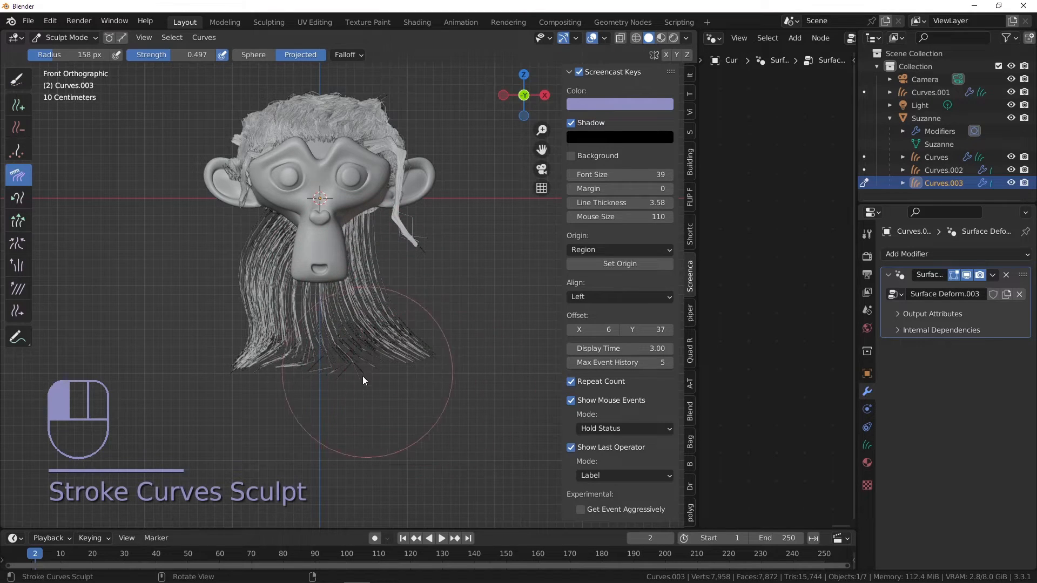
key("ctrl+KP_3")
mouse_move(319, 278)
left_mouse_down()
mouse_move(309, 261)
mouse_move(271, 372)
mouse_move(378, 372)
mouse_move(411, 277)
mouse_move(388, 276)
mouse_move(429, 329)
mouse_move(424, 315)
left_mouse_up()
key("KP_1")
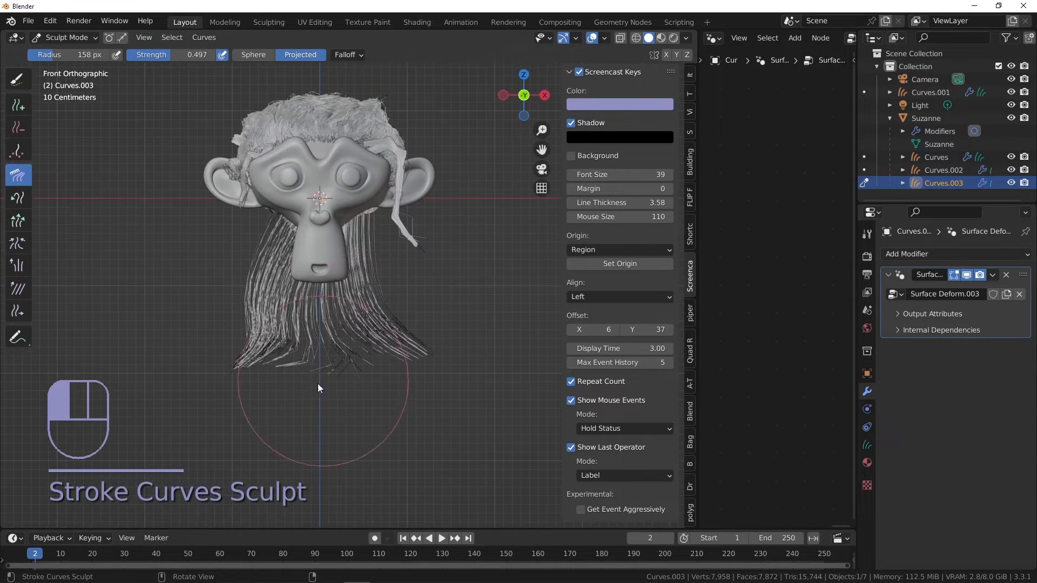
- In Object Mode, add a Geometry Nodes modifier using the Curles node group, with Amplitude 0.120 and Frequency -0.040
left_click(53, 38)
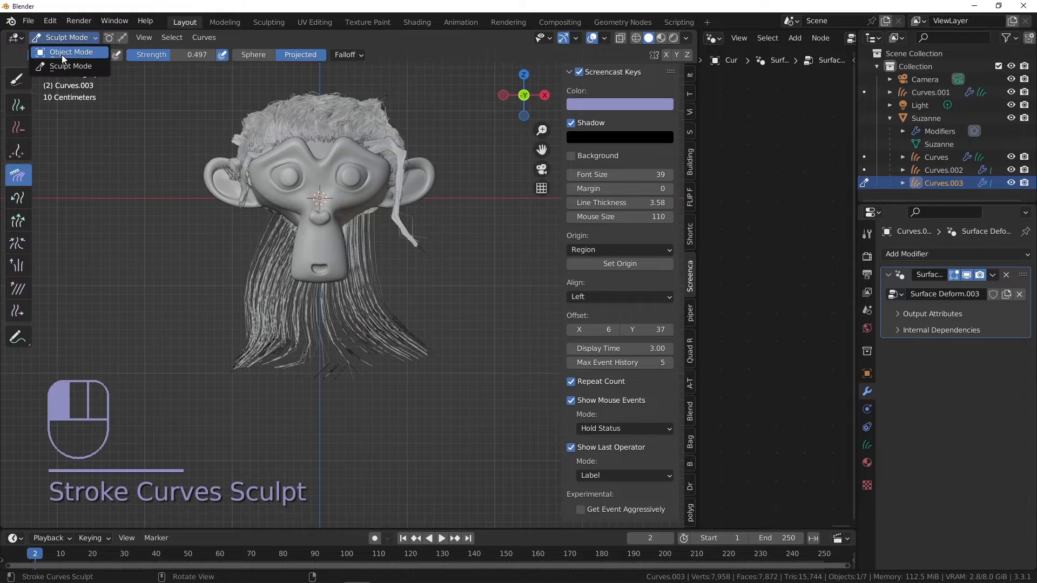
left_click(62, 54)
scroll(254, 182, "up", 2)
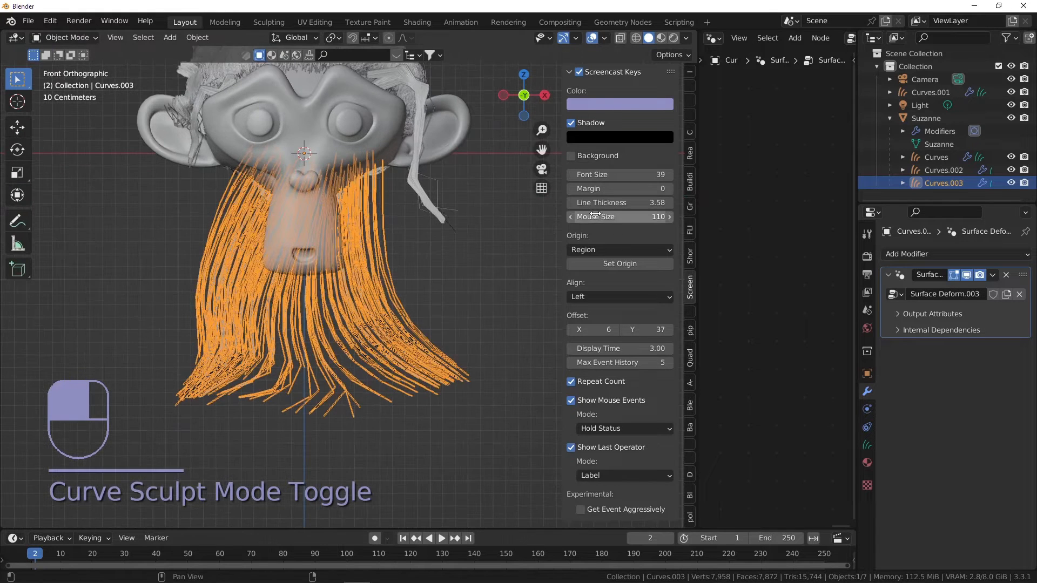
left_click(909, 253)
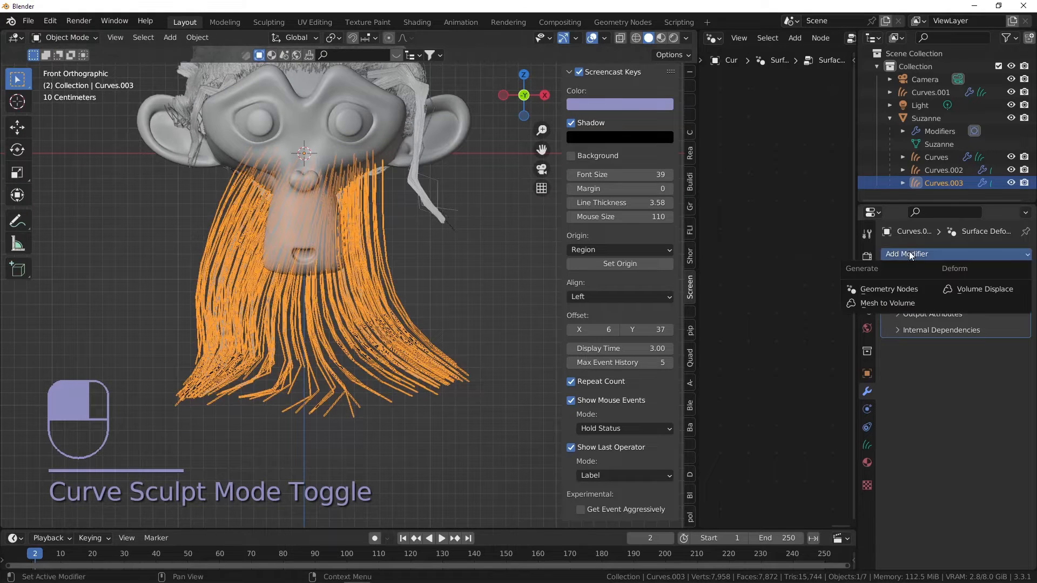
left_click(894, 289)
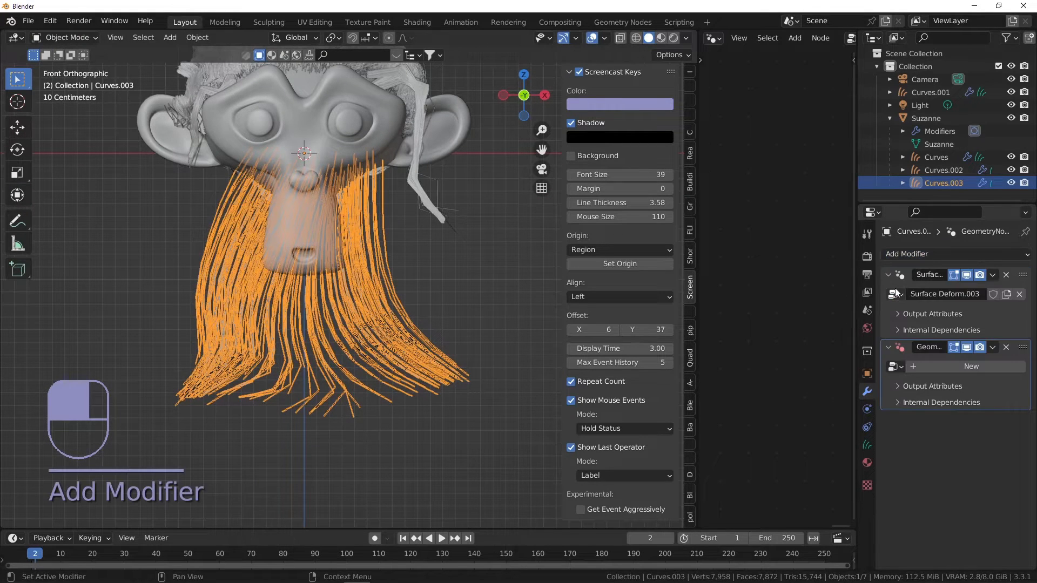
left_click(894, 368)
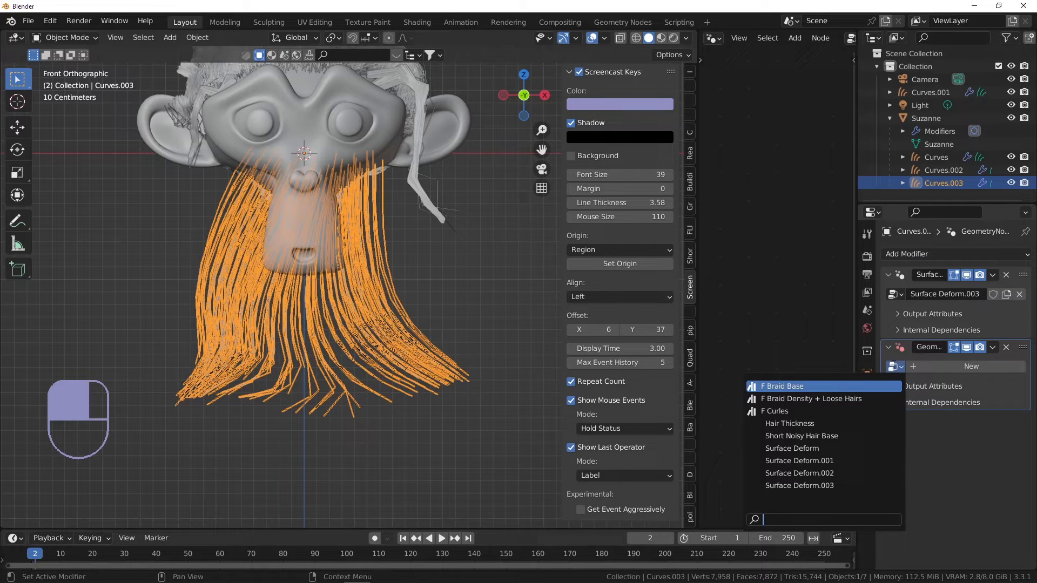
left_click(812, 411)
left_click(496, 273)
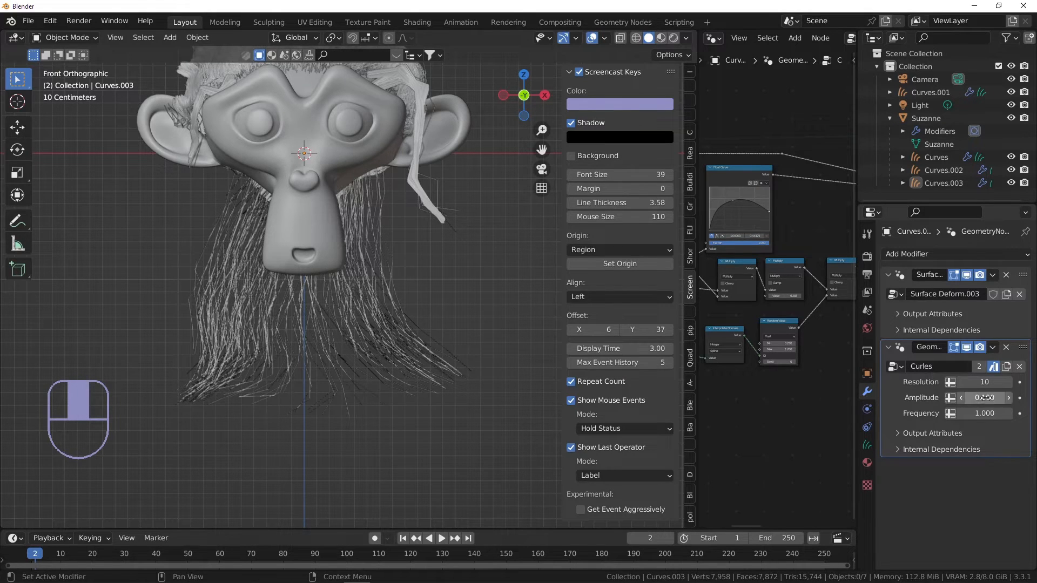
mouse_move(984, 398)
left_mouse_down()
mouse_move(926, 398)
mouse_move(978, 413)
mouse_move(945, 413)
mouse_move(978, 413)
mouse_move(945, 413)
mouse_move(975, 414)
mouse_move(993, 398)
left_mouse_up()
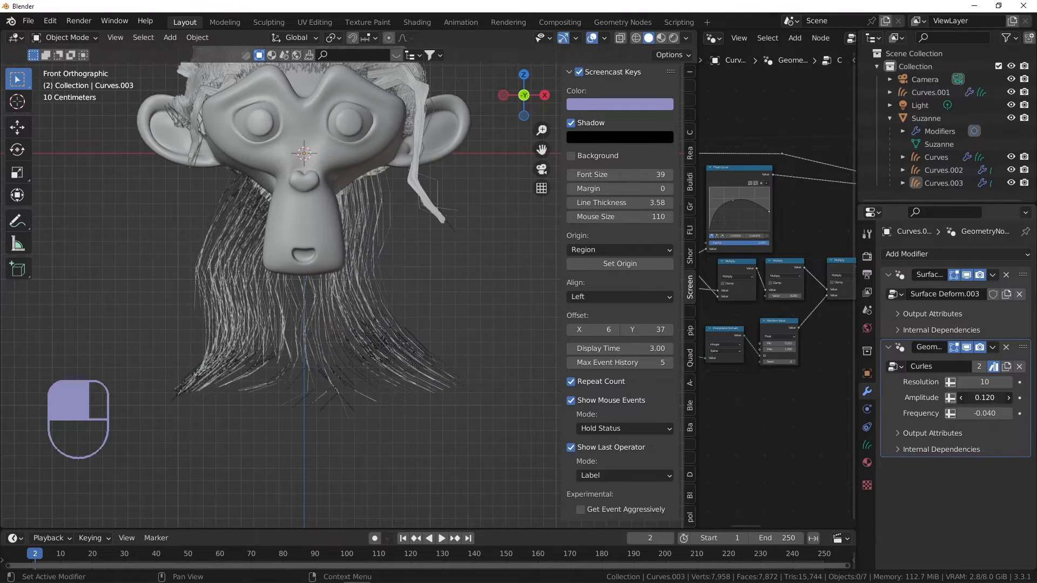
- Append the Long curly hair + Density node group from DefoQ - Hair Geometry Nodes.blend and assign it to a new Geometry Nodes modifier
left_click(913, 251)
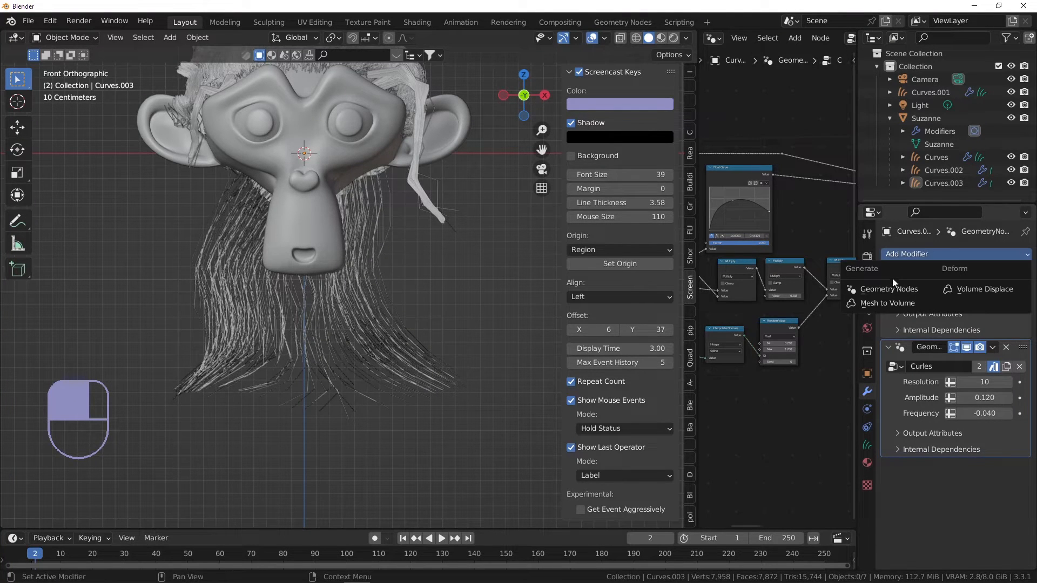
left_click(890, 289)
left_click(23, 20)
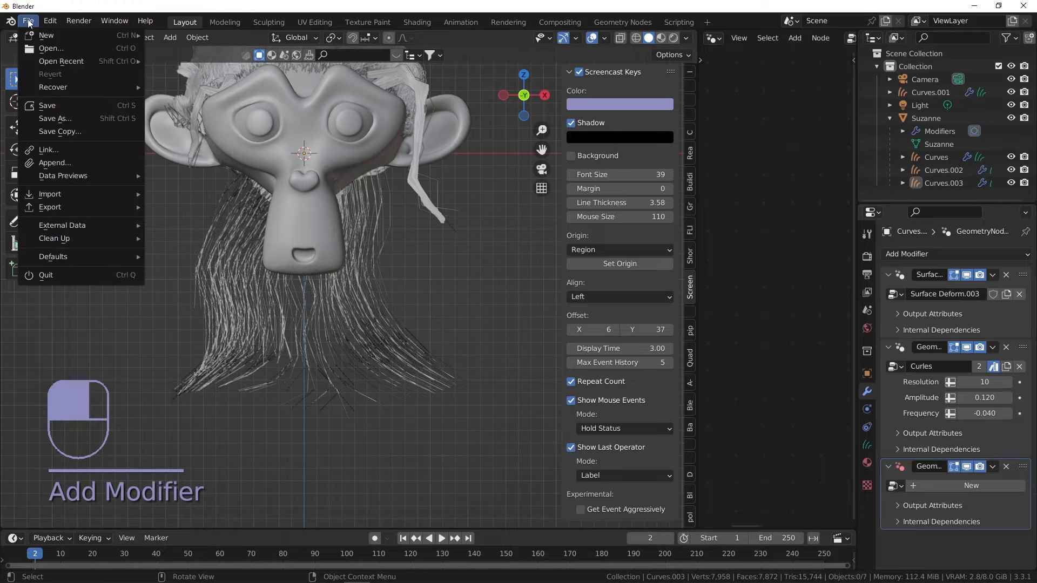
left_click(69, 164)
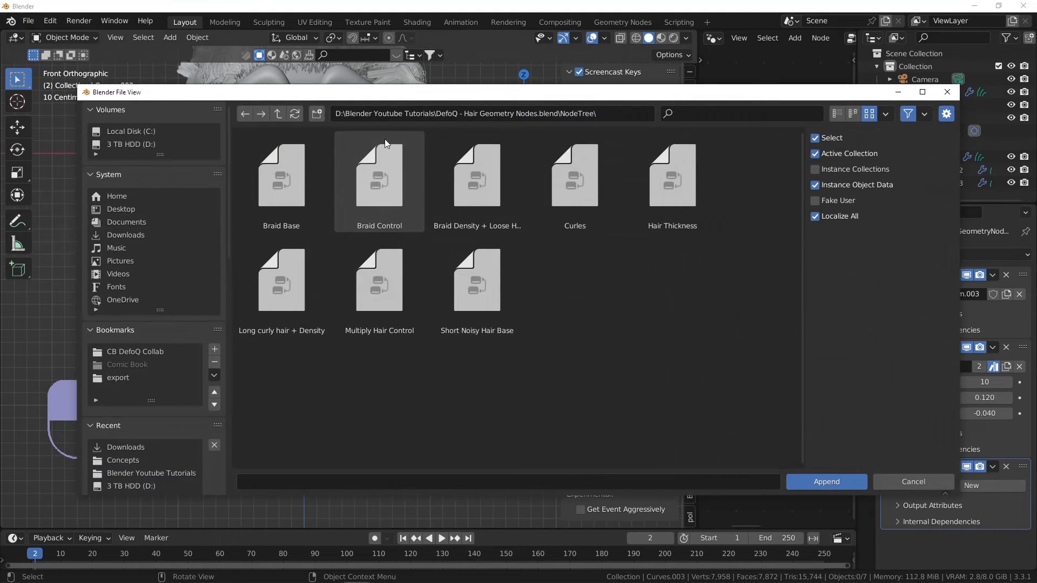
double_click(297, 268)
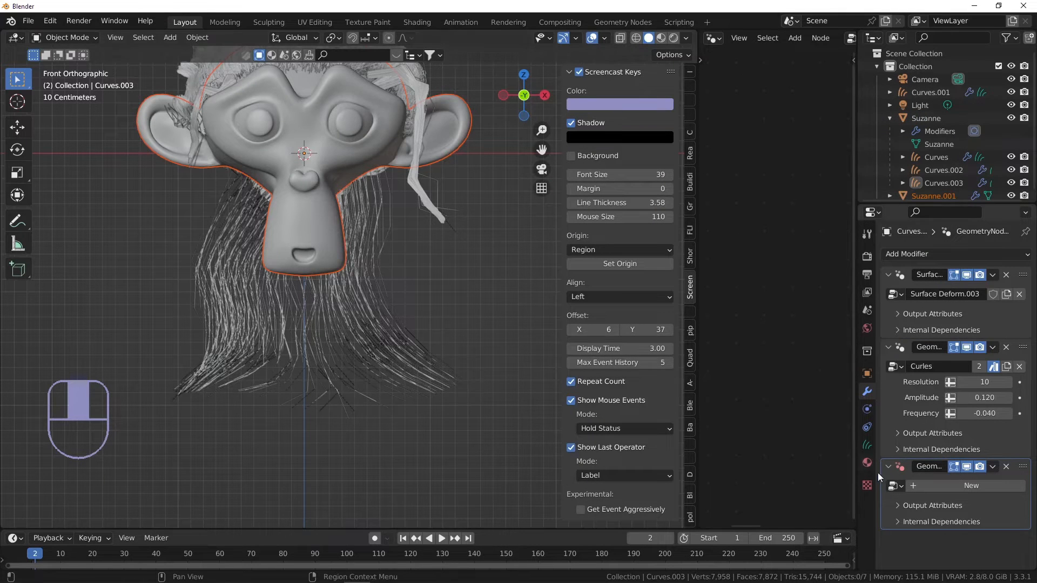
left_click(894, 486)
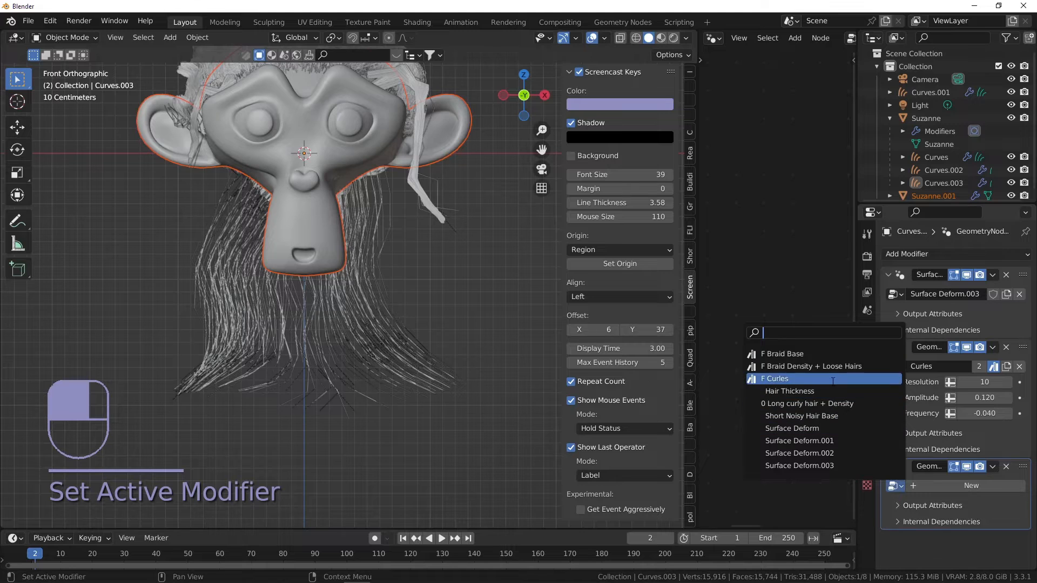
left_click(839, 403)
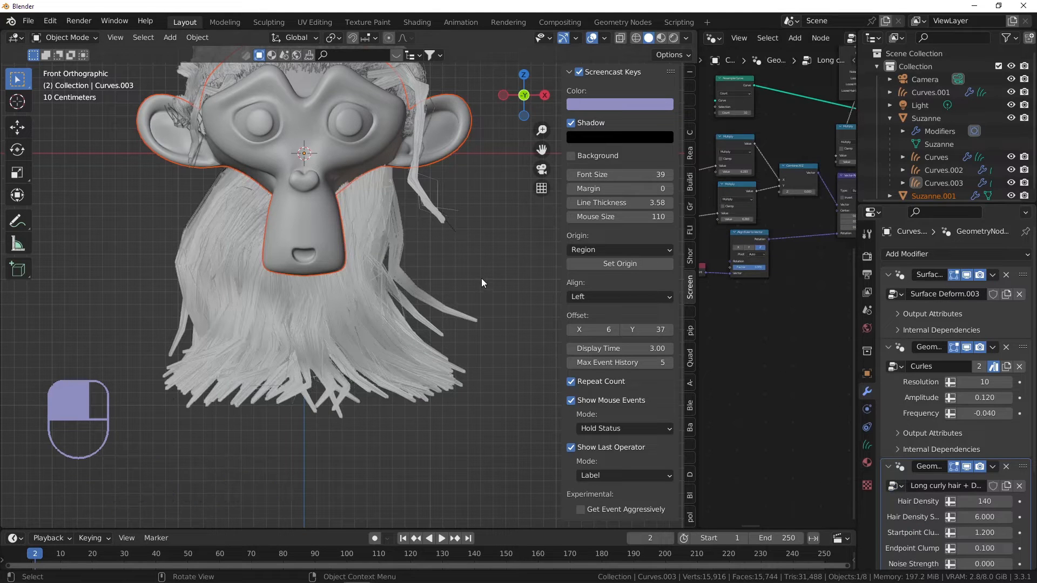
- Select the long hair curves and set their Noise Strength to 0.070 and Hair Density Spread to 9.060
left_click(225, 278)
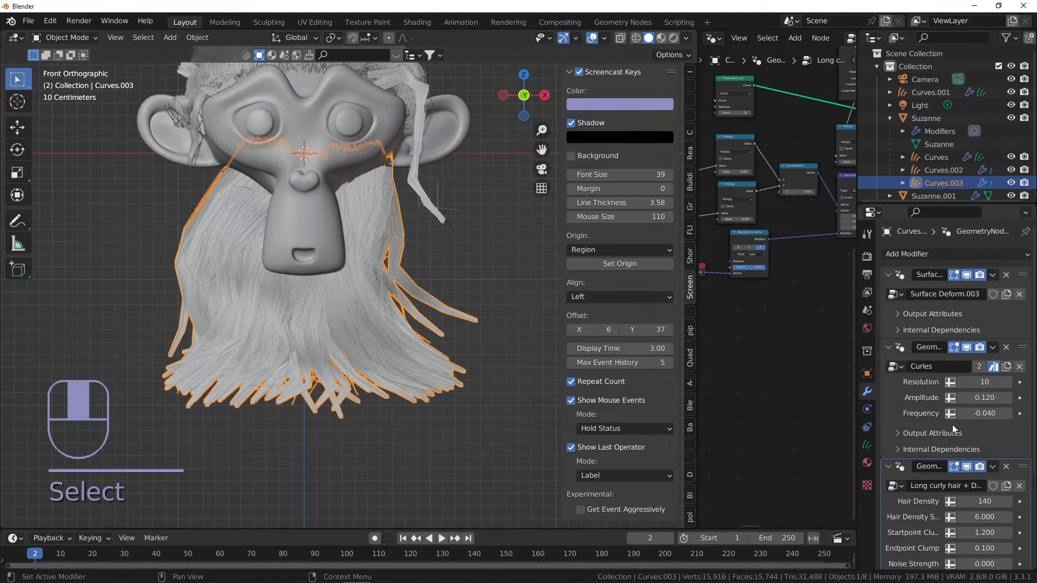
scroll(952, 425, "down", 5)
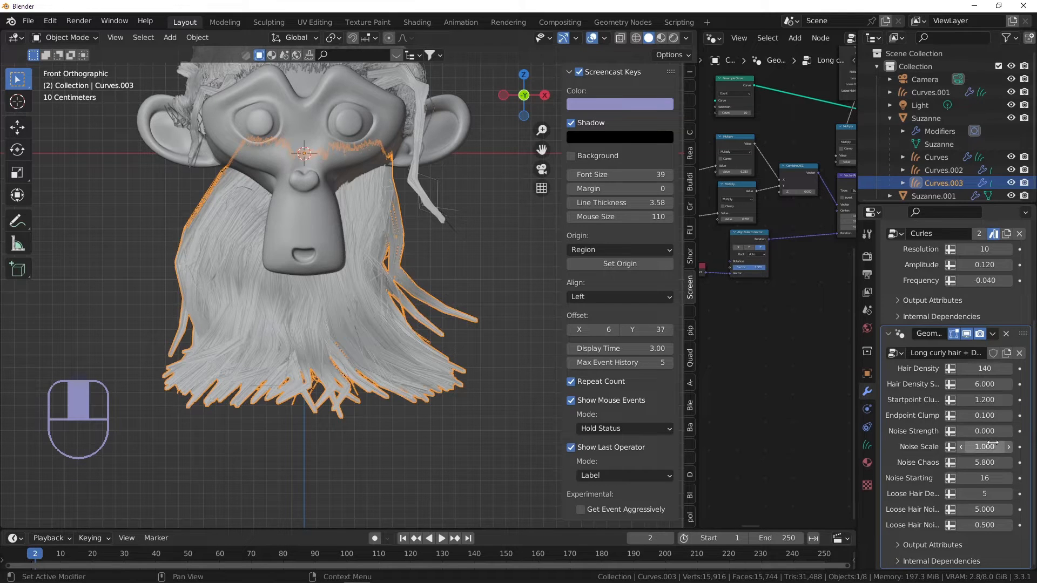
mouse_move(984, 431)
left_mouse_down()
mouse_move(1005, 431)
mouse_move(984, 431)
left_mouse_up()
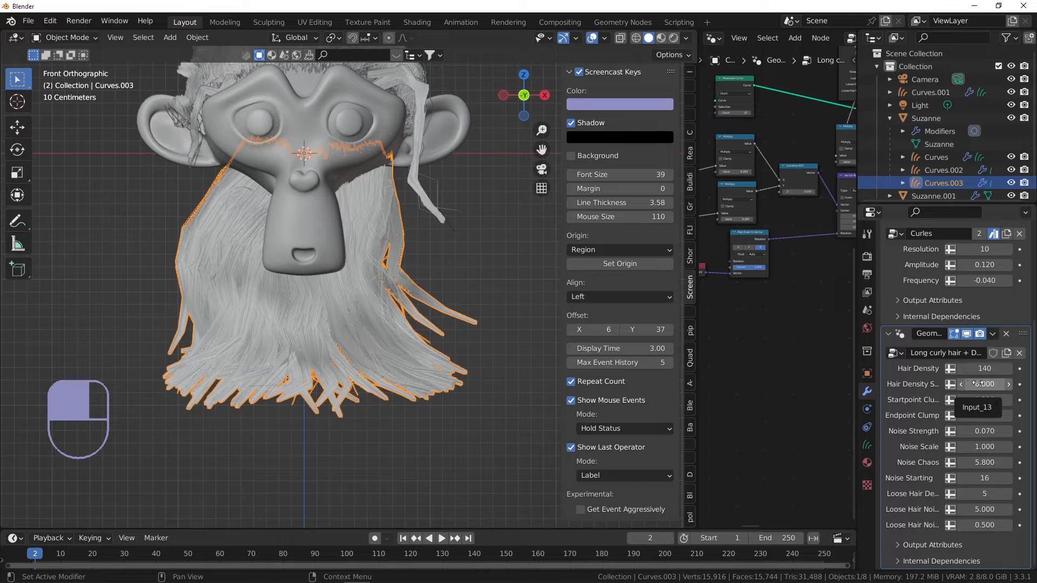
left_click_drag(978, 384, 1000, 384)
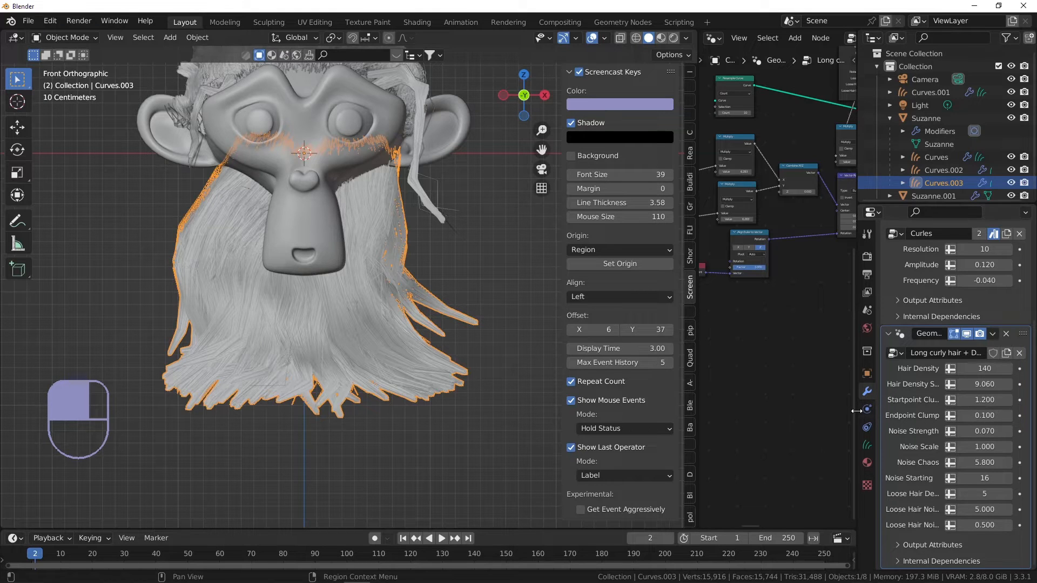
- Set Loose Hair Noise Scale 5.170, Loose Hair Noise Strength 0.650, Endpoint Clump 0.020, Noise Chaos 5.640, Noise Scale 1.070 and Noise Strength 0.230
left_click_drag(860, 412, 794, 419)
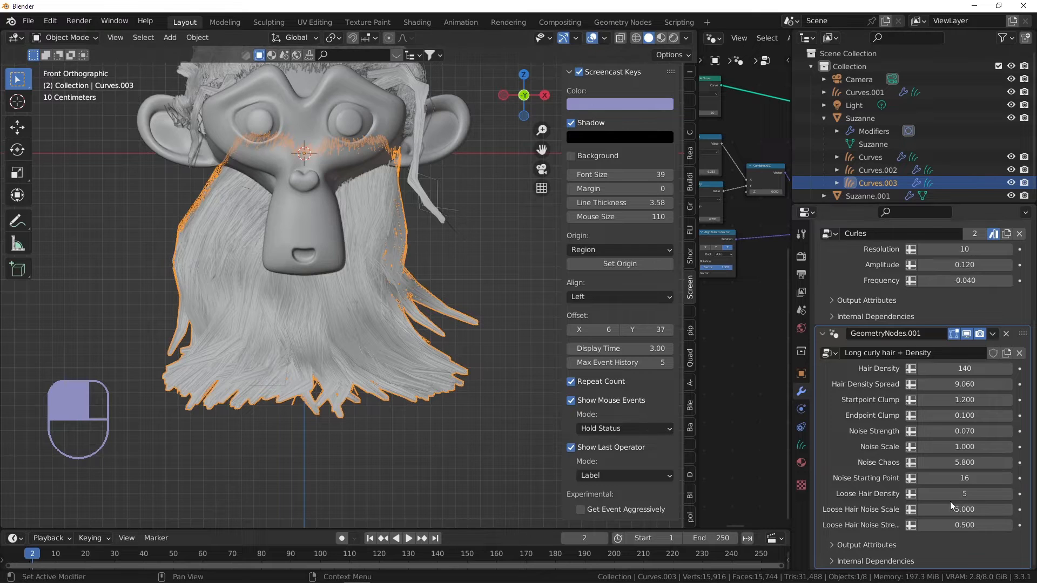
mouse_move(965, 509)
left_mouse_down()
mouse_move(972, 525)
mouse_move(989, 525)
mouse_move(959, 525)
left_mouse_up()
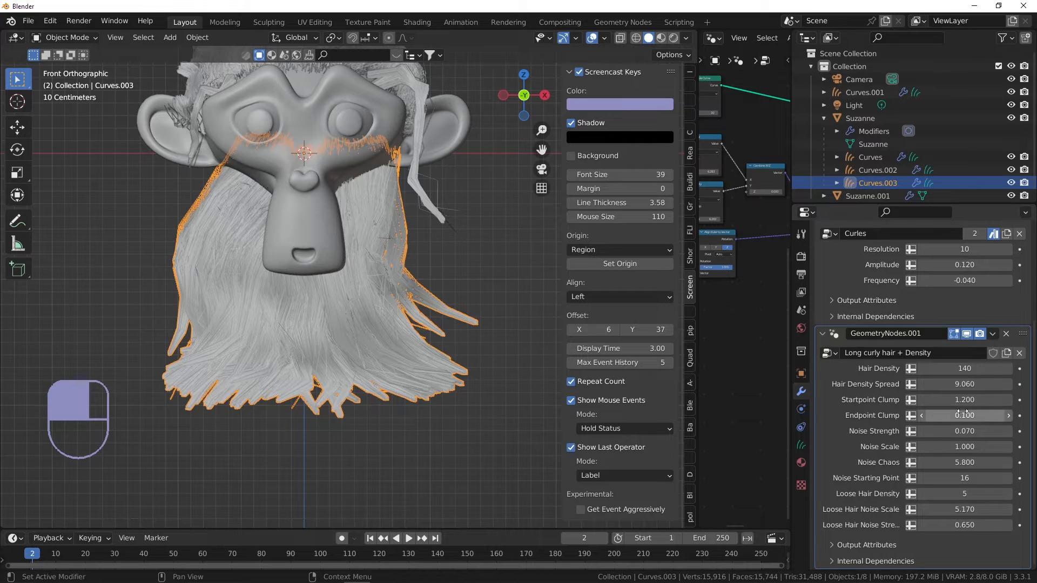
mouse_move(955, 413)
left_mouse_down()
mouse_move(940, 414)
mouse_move(961, 414)
mouse_move(953, 414)
left_mouse_up()
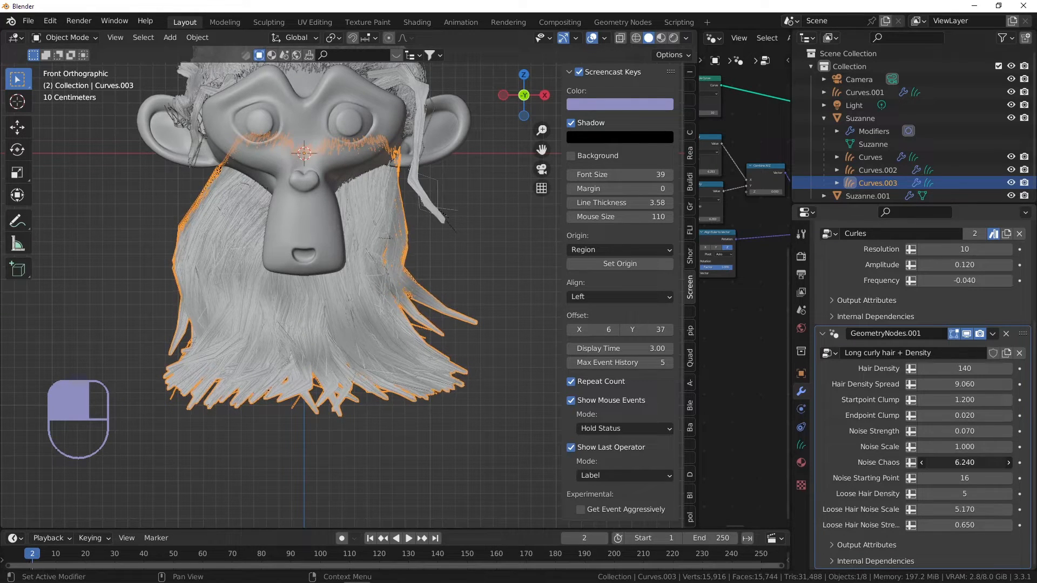
left_click_drag(954, 462, 974, 431)
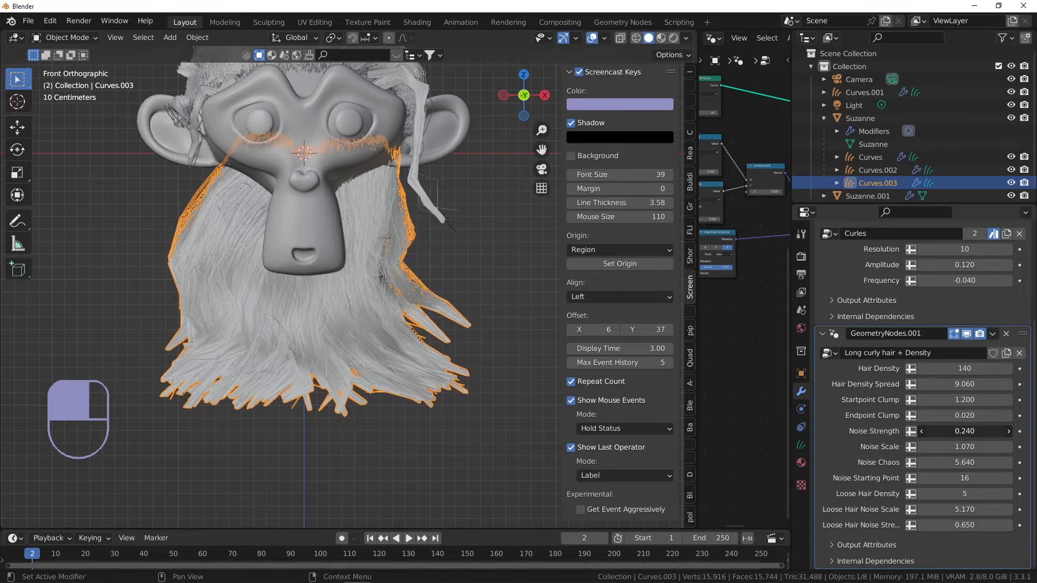
scroll(413, 308, "down", 2)
left_click(442, 241)
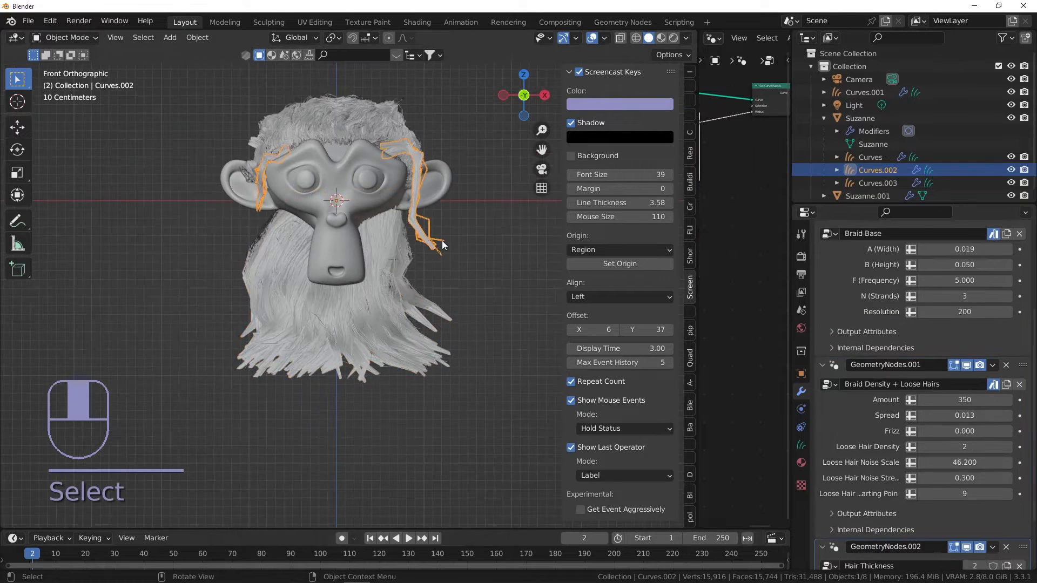
left_click(455, 221)
scroll(336, 190, "up", 2)
- Add another Geometry Nodes modifier to the long hair curves and assign the Hair Thickness node group to it
left_click(404, 297)
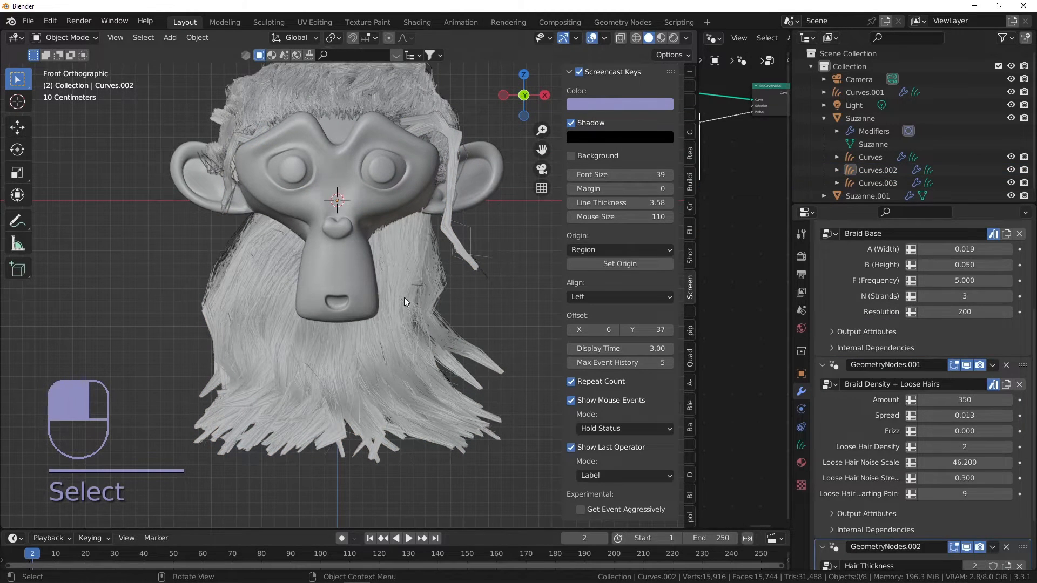
scroll(832, 248, "up", 5)
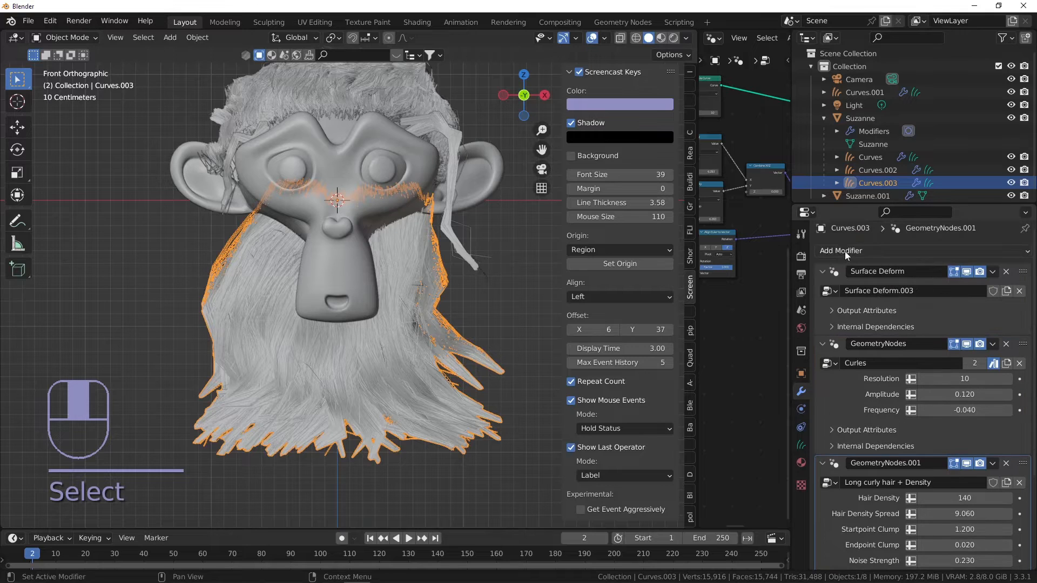
left_click(835, 251)
left_click(865, 271)
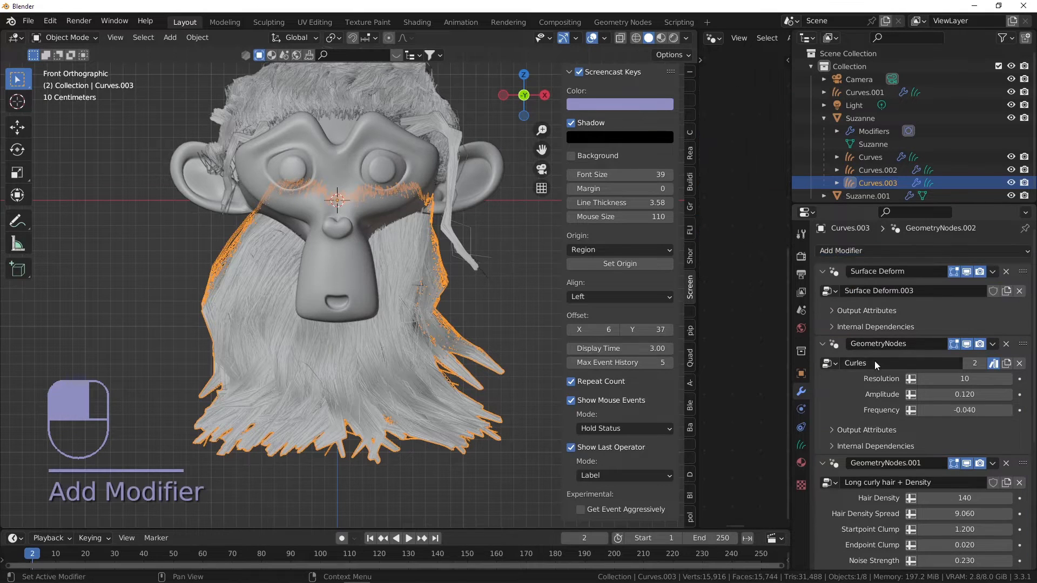
scroll(912, 438, "down", 5)
left_click(830, 527)
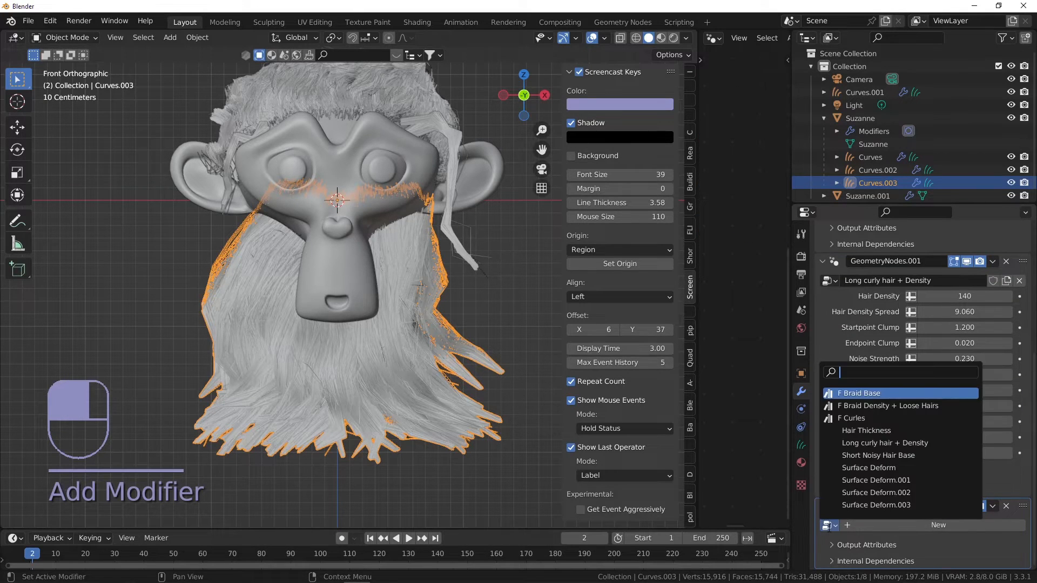
left_click(864, 431)
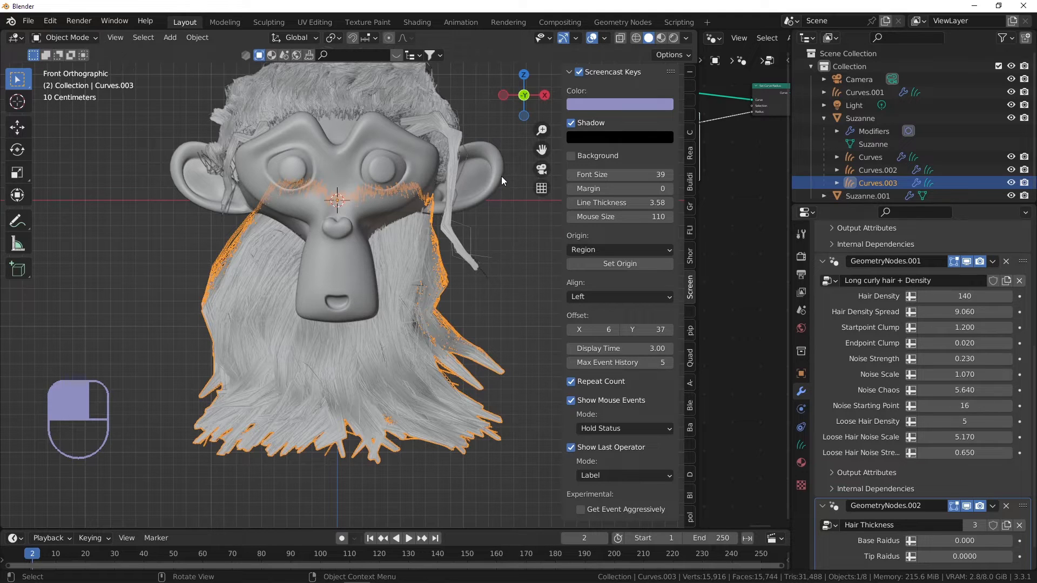
- Switch the render engine to Cycles and set its device to GPU Compute
scroll(834, 277, "up", 8)
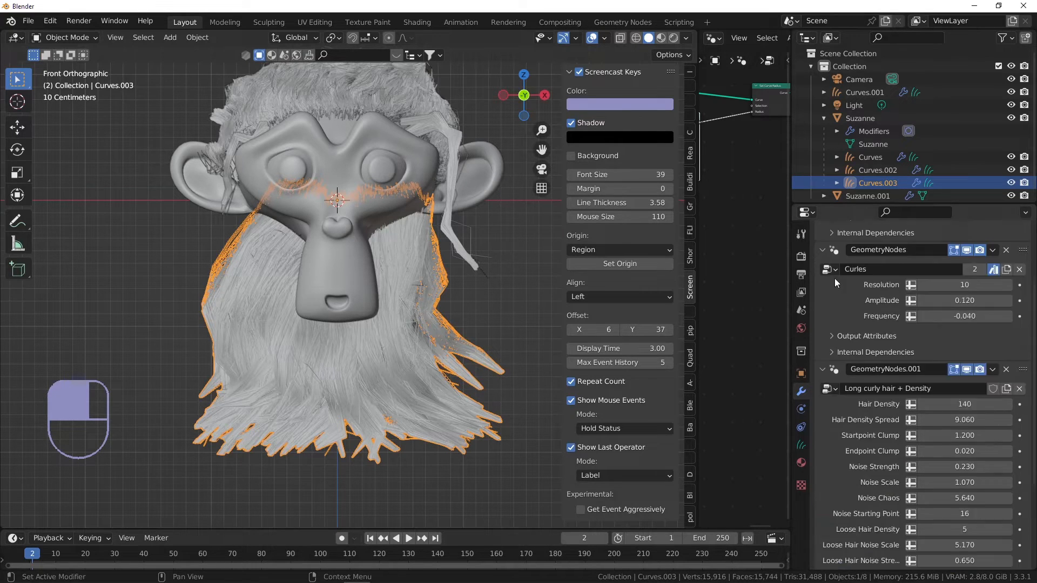
left_click(802, 258)
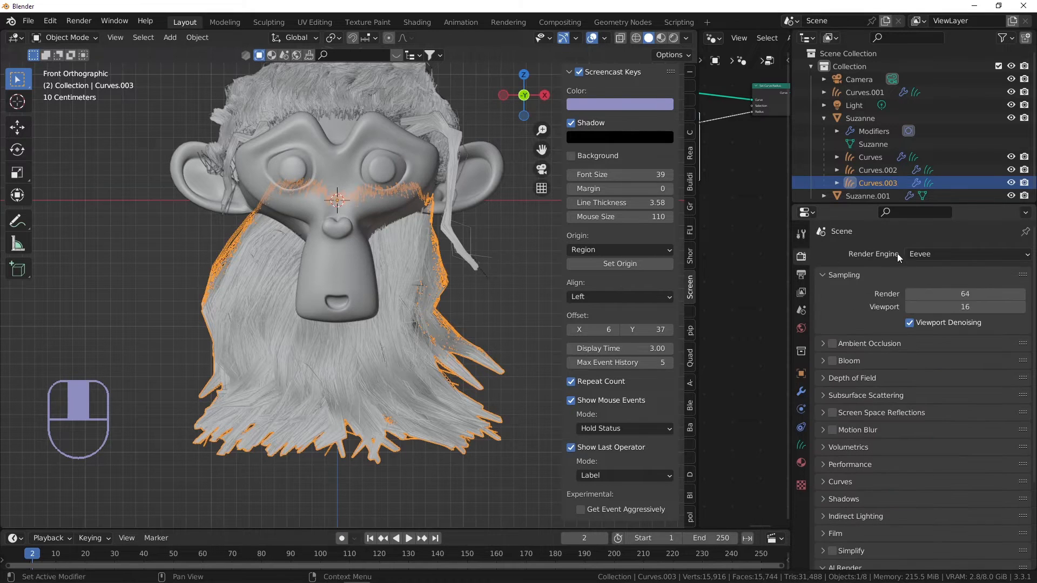
left_click(947, 254)
left_click(937, 296)
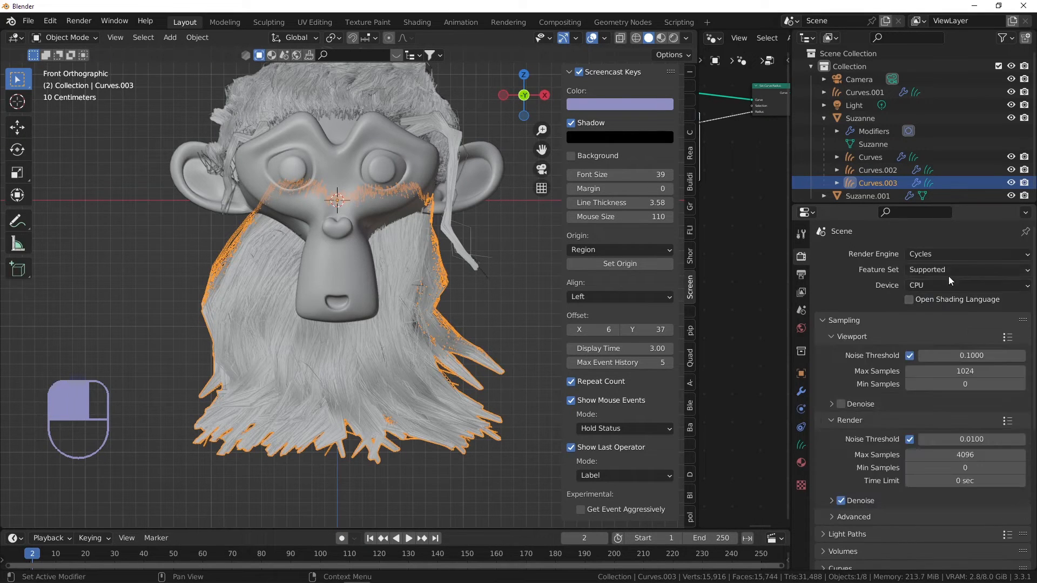
left_click(940, 285)
left_click(931, 312)
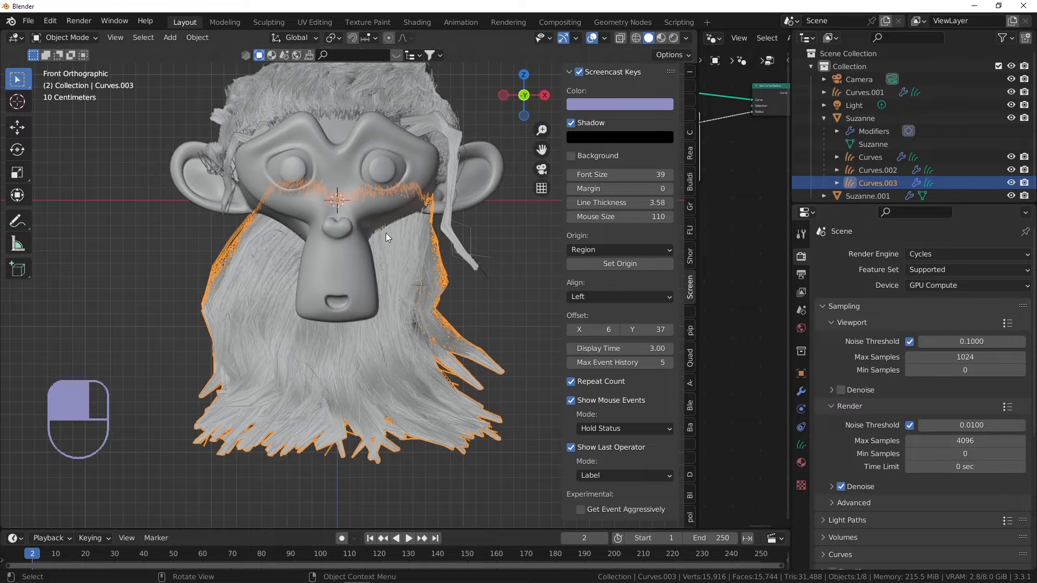
- Switch the viewport to rendered shading and inspect the Cycles result on Suzanne's hair and side braids
scroll(381, 231, "down", 3)
scroll(388, 157, "up", 2)
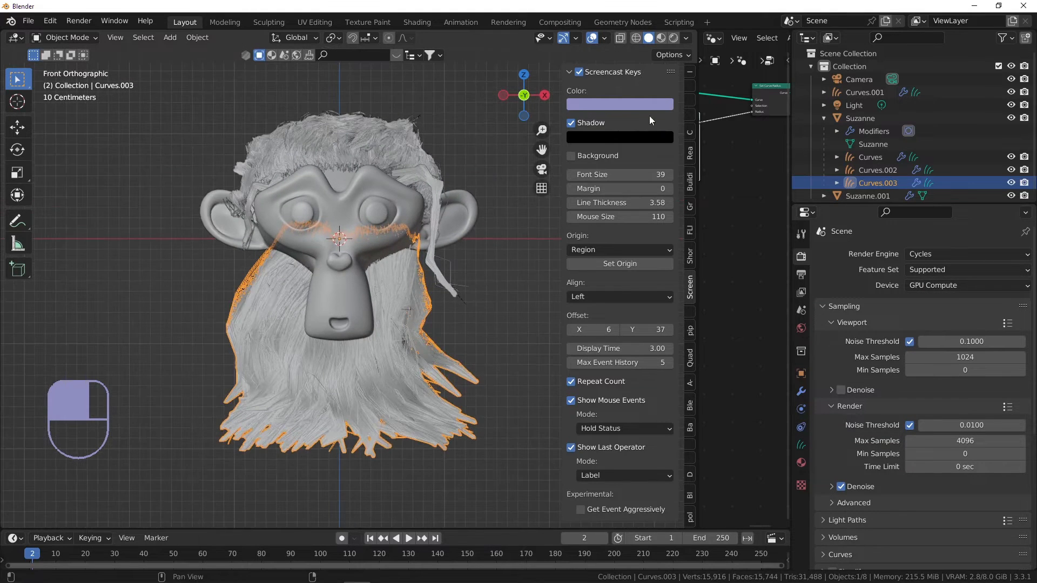
left_click(673, 37)
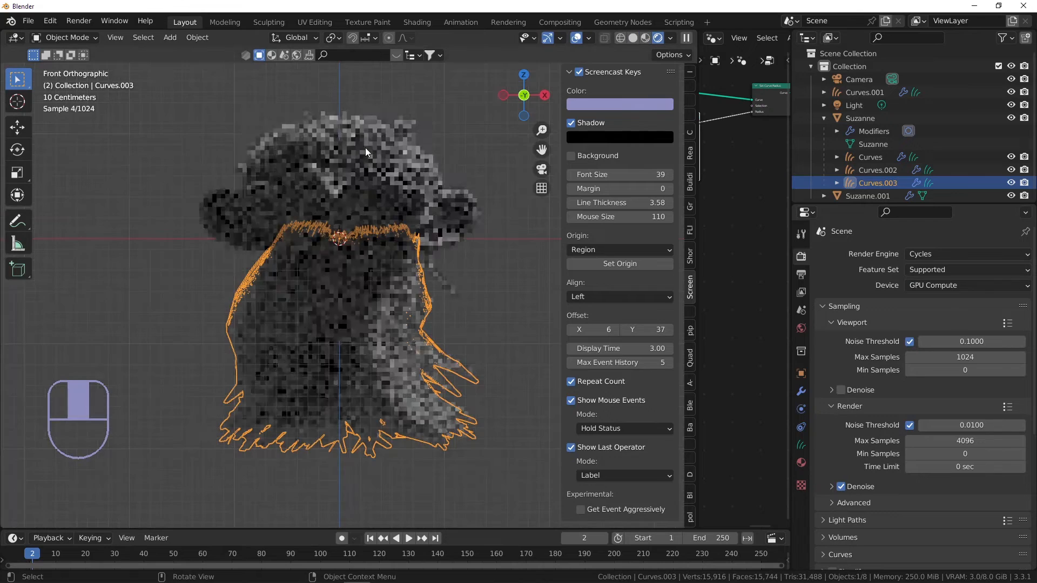
left_click(430, 128)
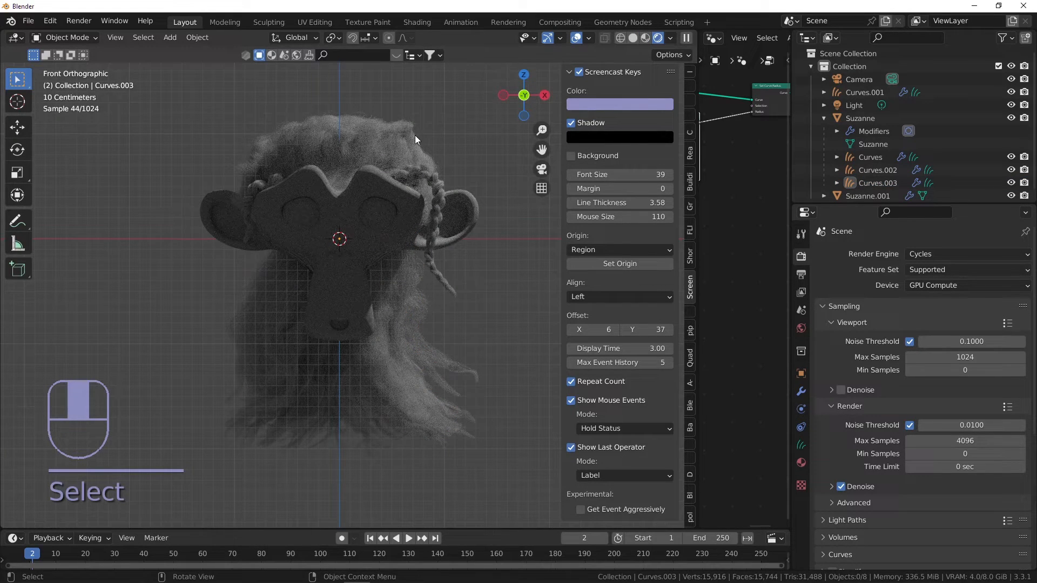
scroll(409, 183, "up", 5)
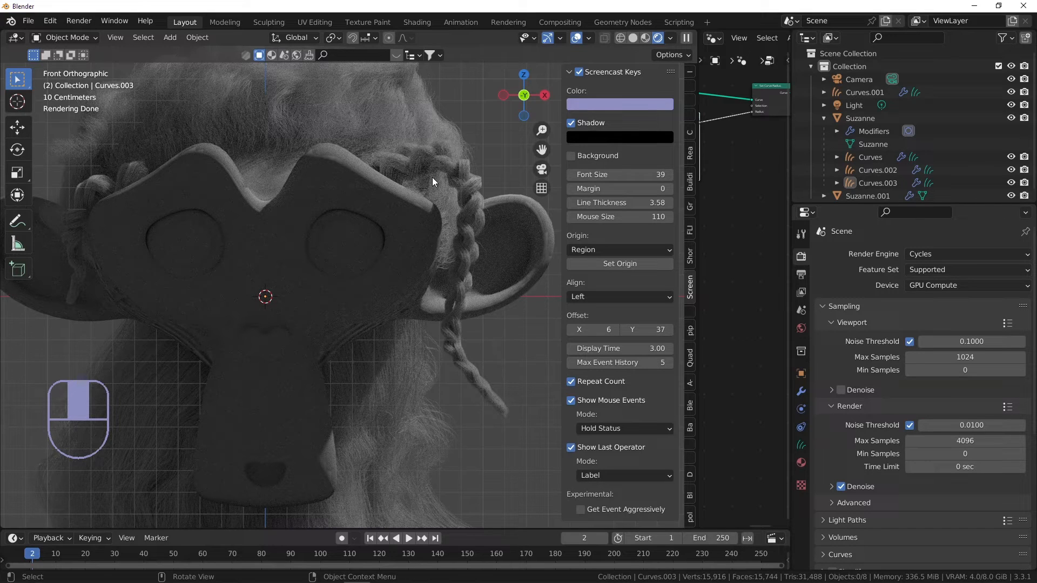
left_click(474, 180)
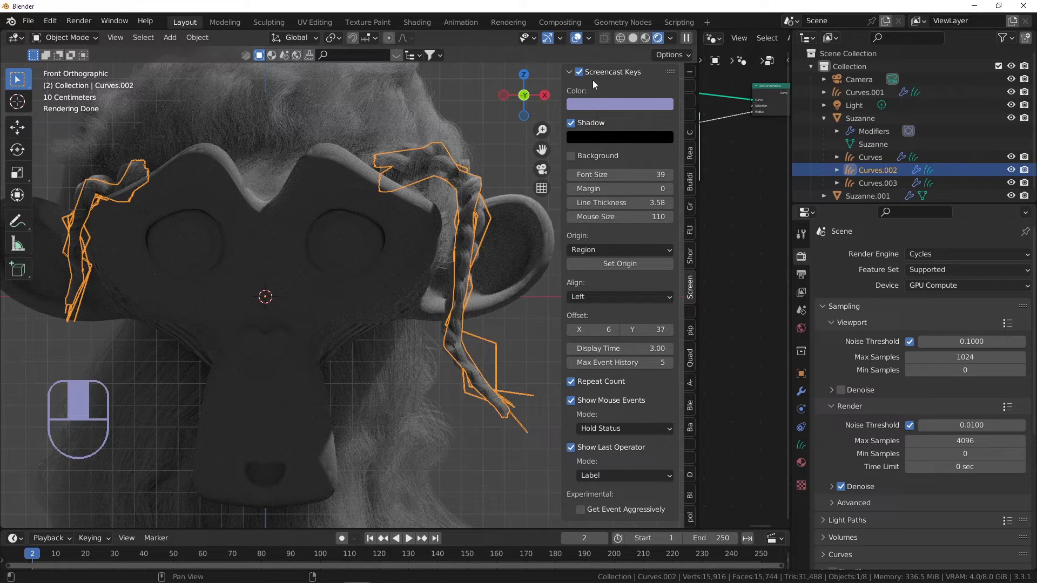
middle_click_drag(501, 173, 417, 211, "shift")
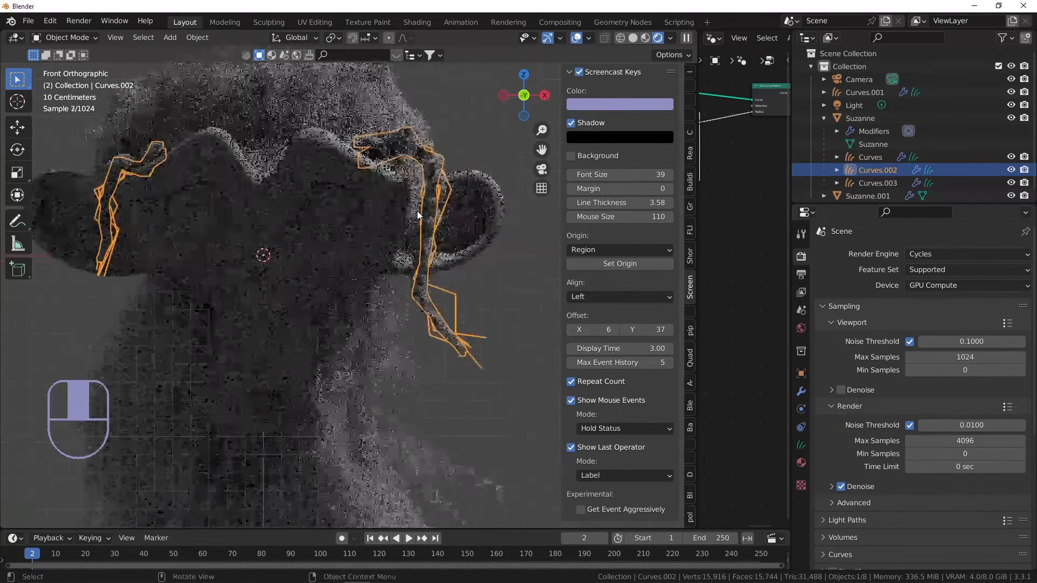
scroll(417, 211, "down", 2)
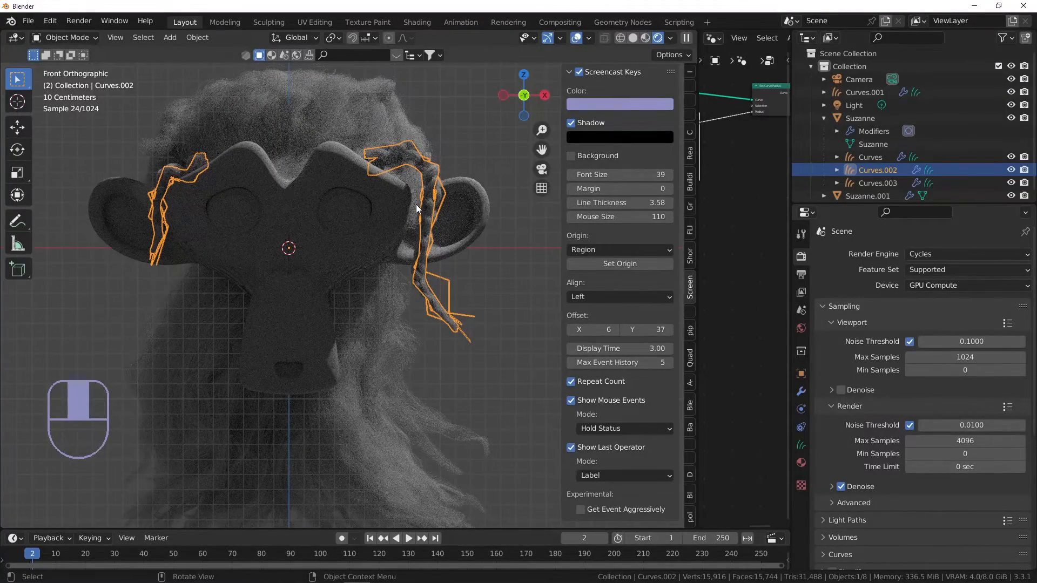
left_click(472, 144)
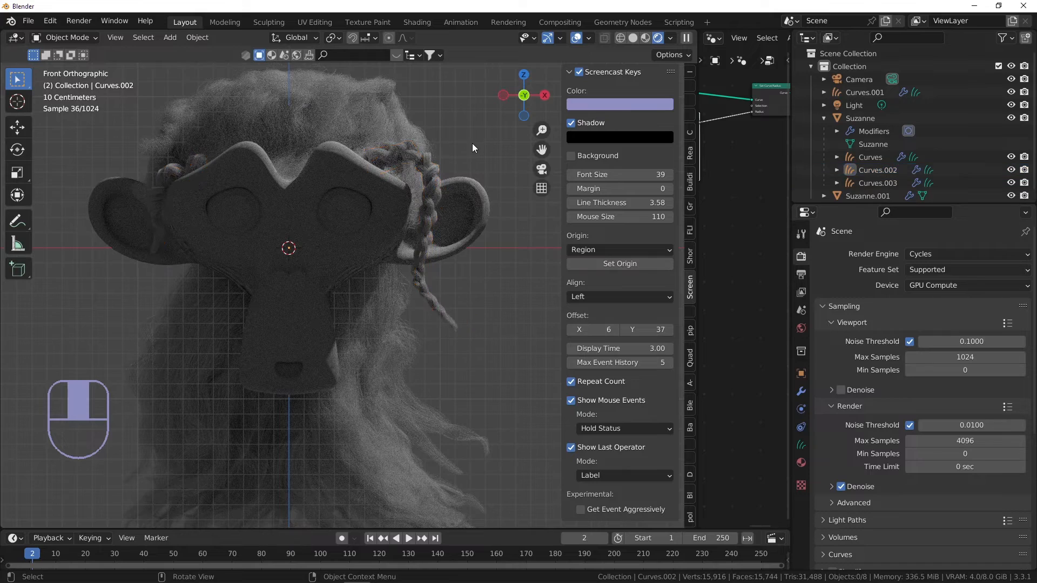
scroll(465, 154, "down", 1)
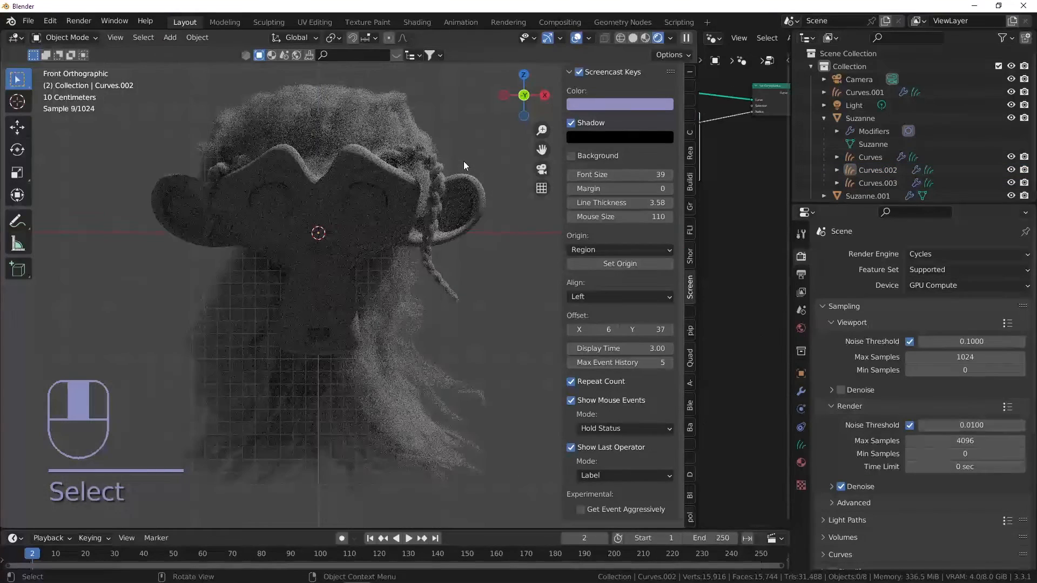
- Look through the camera, select it, and fly it around to a closer, more frontal view of Suzanne's head
key("KP_0")
left_click(468, 189)
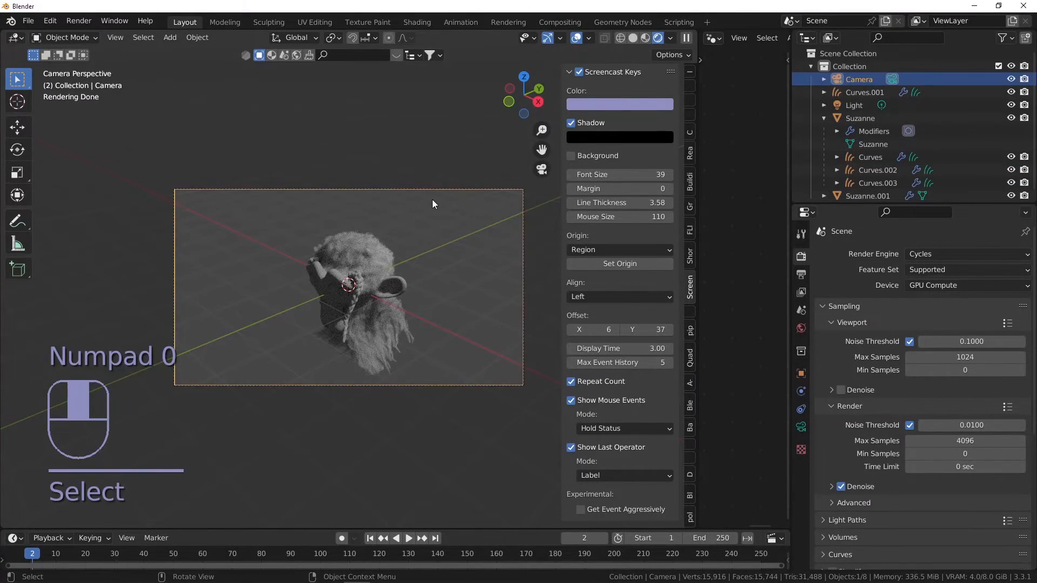
key("shift+f")
key("w")
key("a")
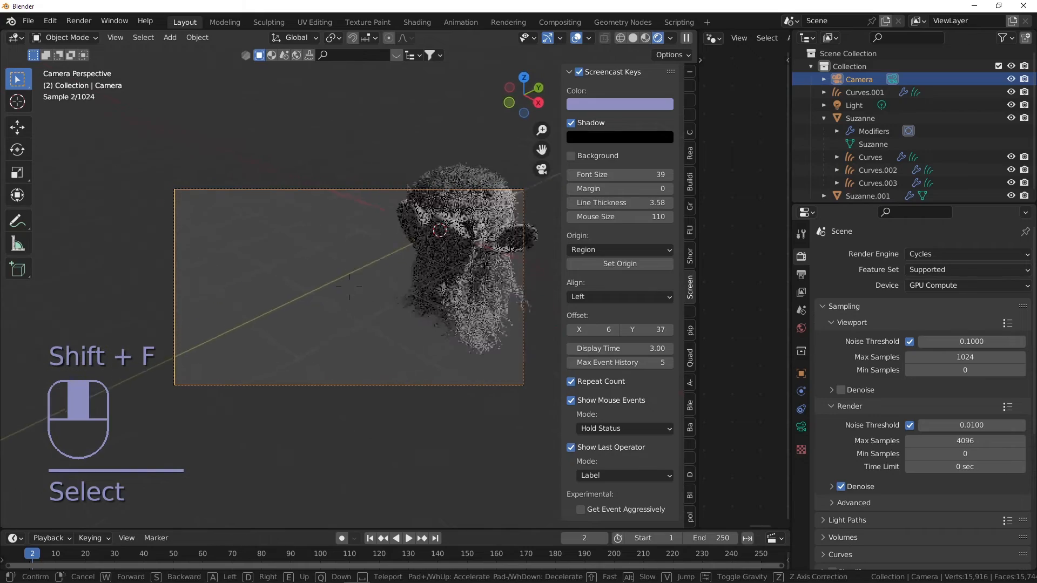
key("a")
key("w")
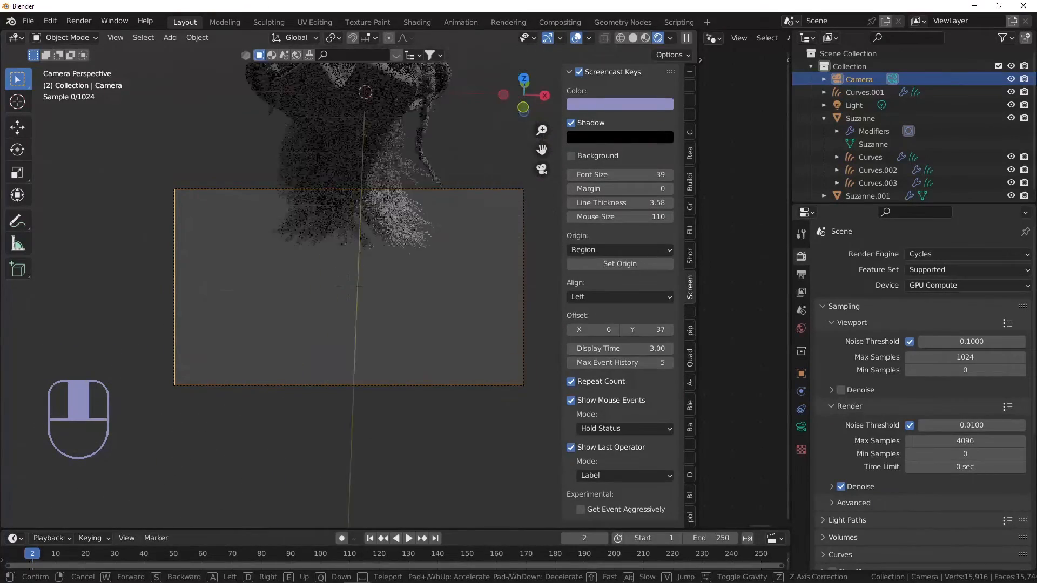
key("a")
key("s")
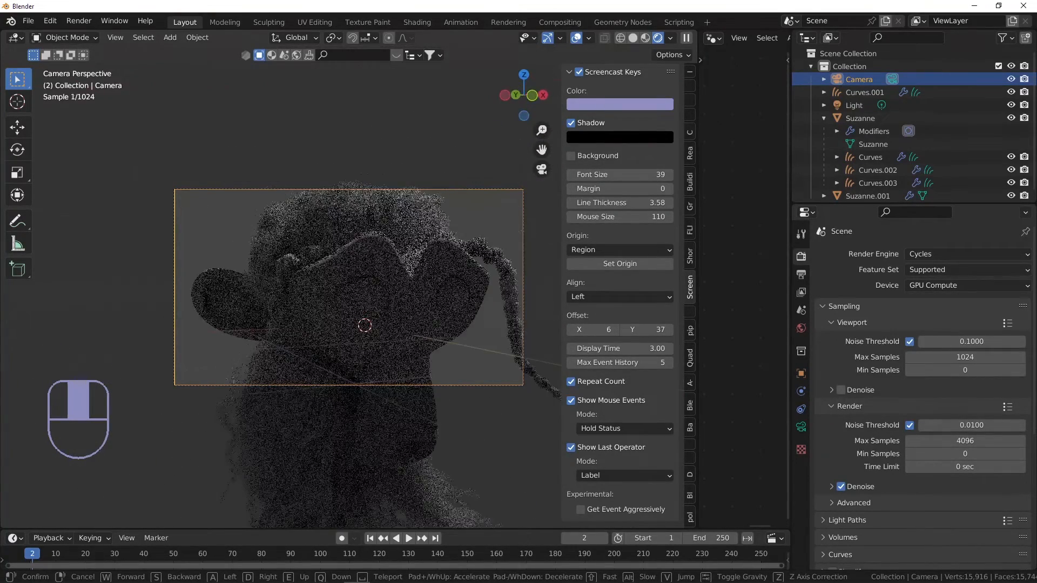
key("w")
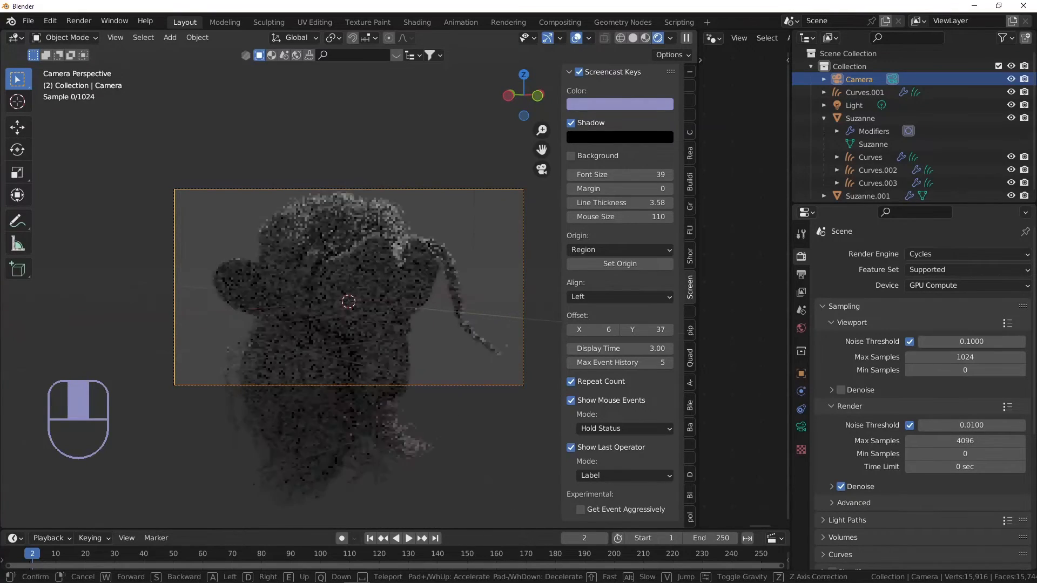
left_click(348, 215)
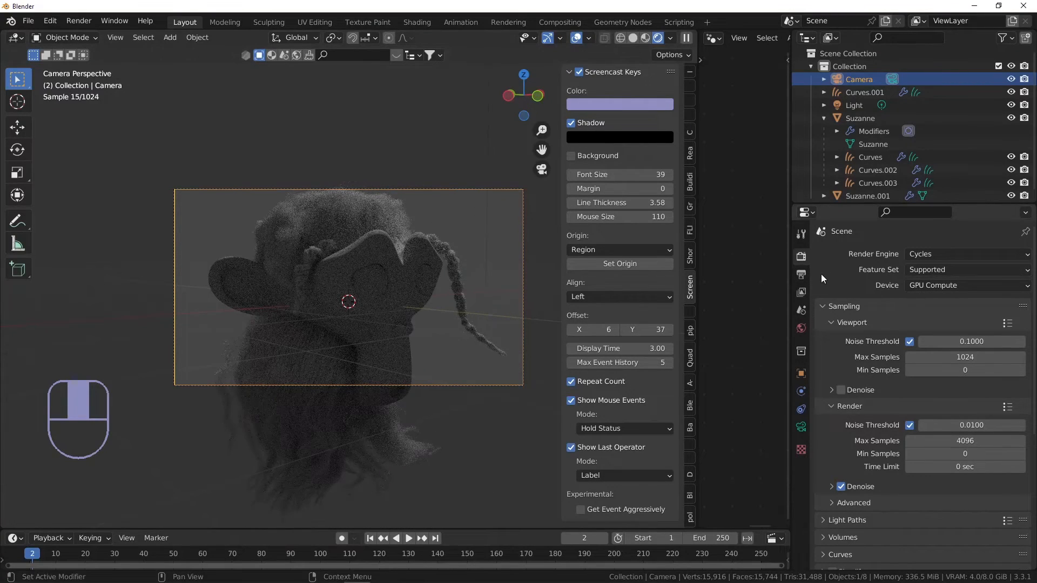
- Make the render output square by setting Resolution Y to 1920 px
left_click(801, 275)
double_click(941, 285)
type("1920")
key("Return")
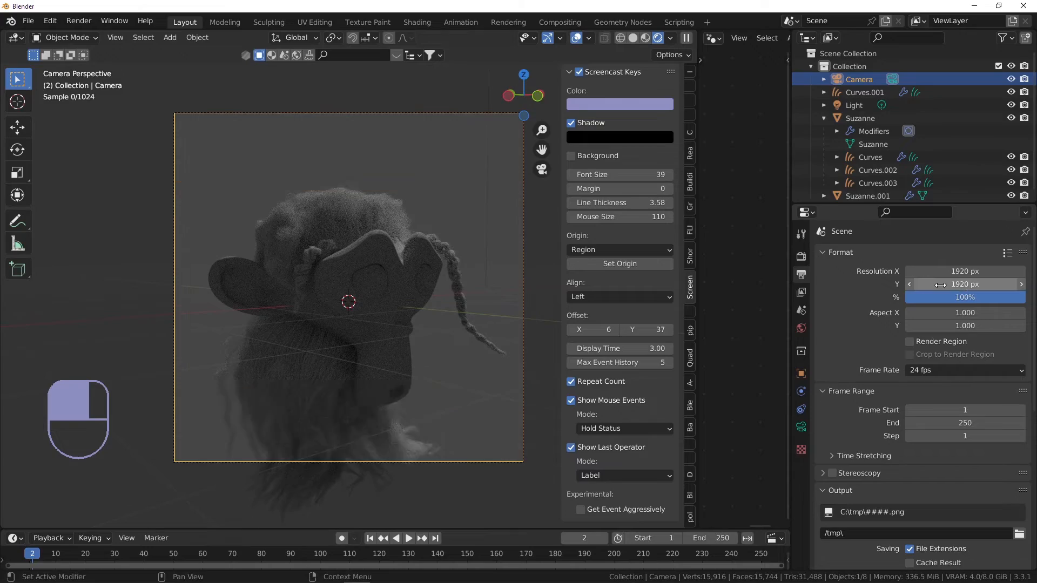
- Move the camera closer to the head along its local Z axis, rotate it slightly, and shift its framing
key("g")
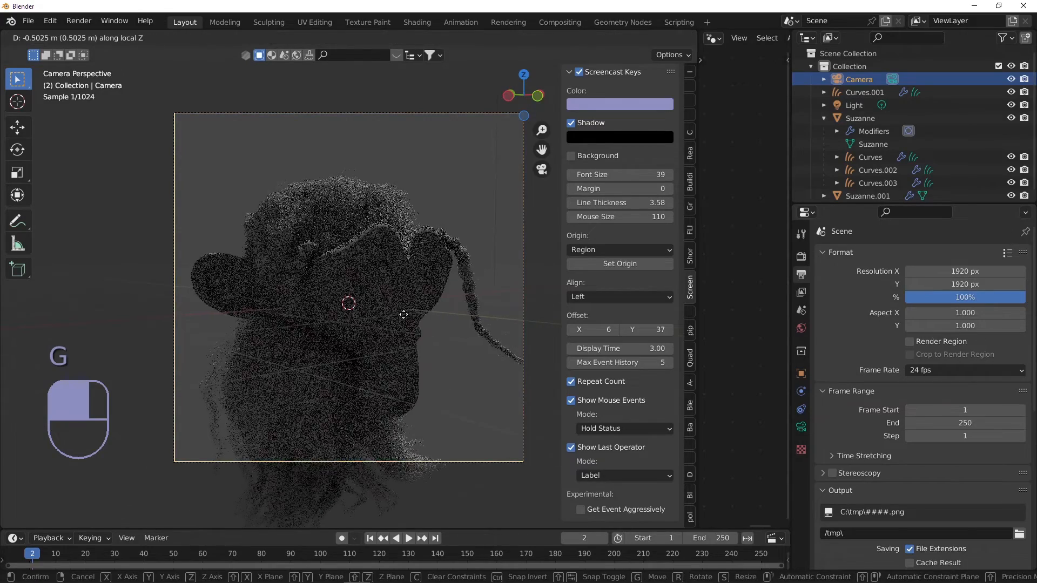
left_click(424, 310)
key("r")
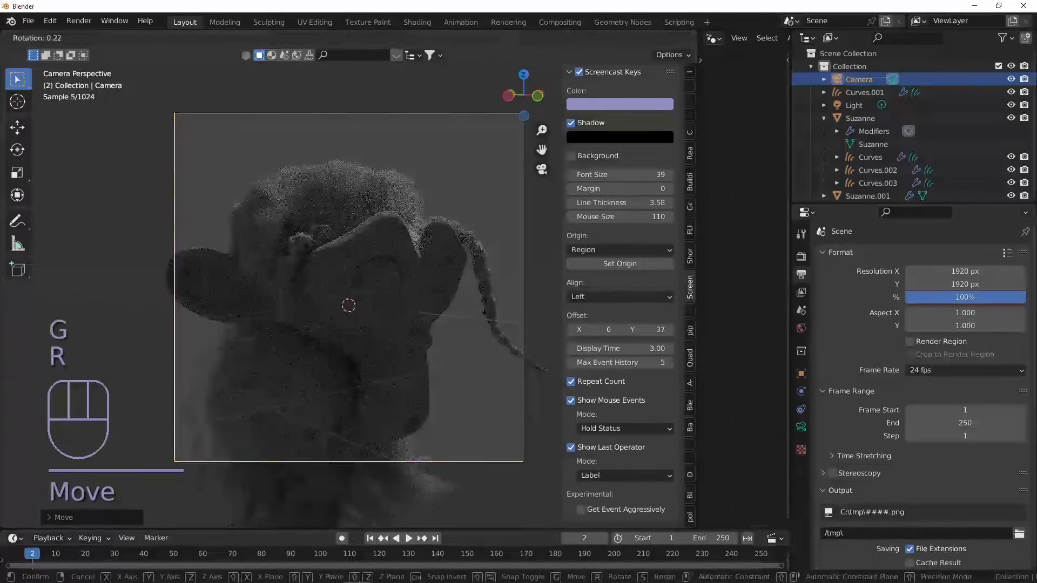
left_click(481, 320)
key("g")
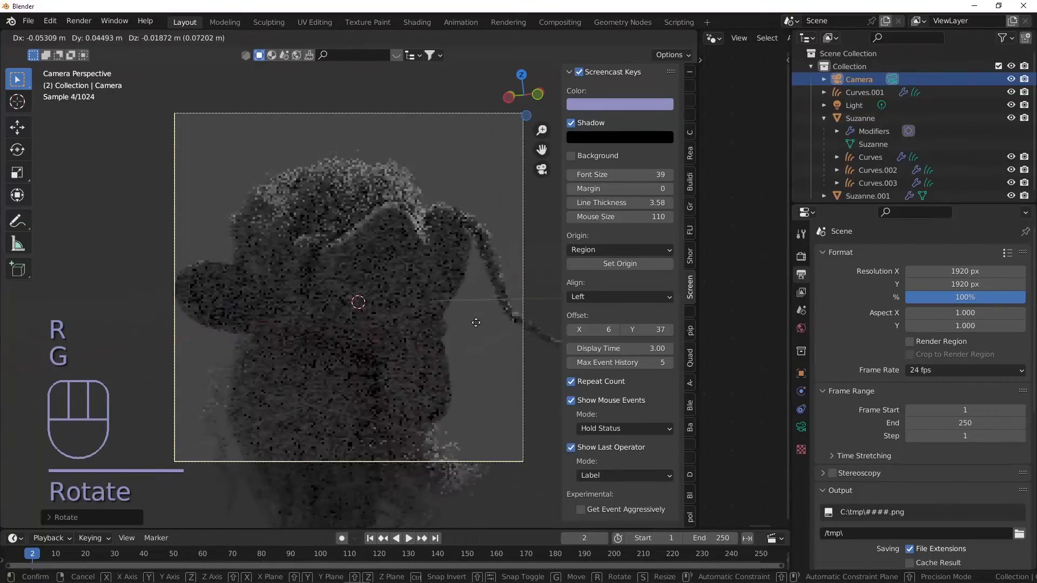
left_click(473, 327)
- Reposition the camera to a slightly higher viewpoint and adjust its height so the head sits centrally in the frame
key("shift+f")
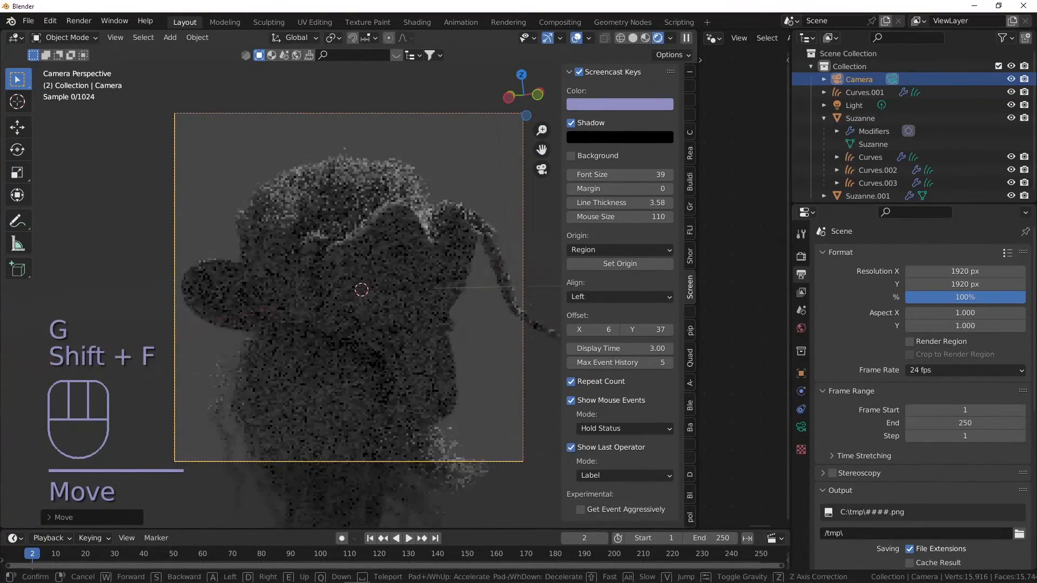
key("g")
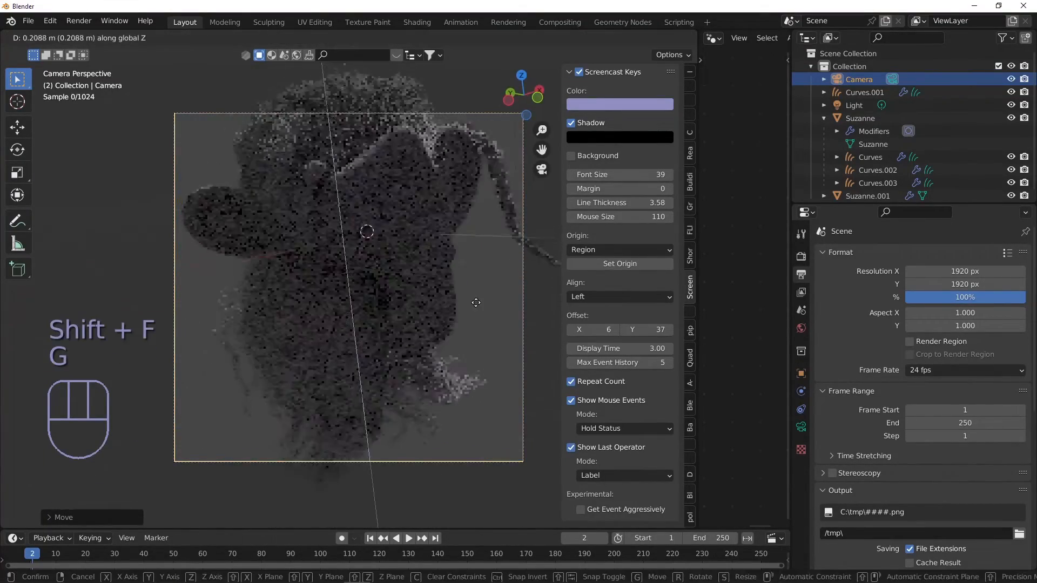
left_click(478, 296)
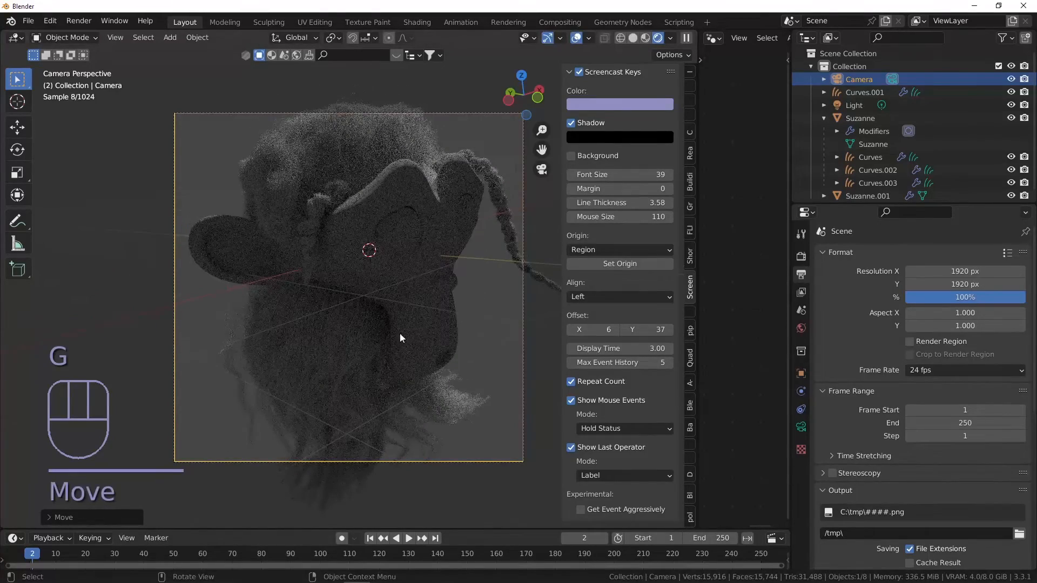
key("g")
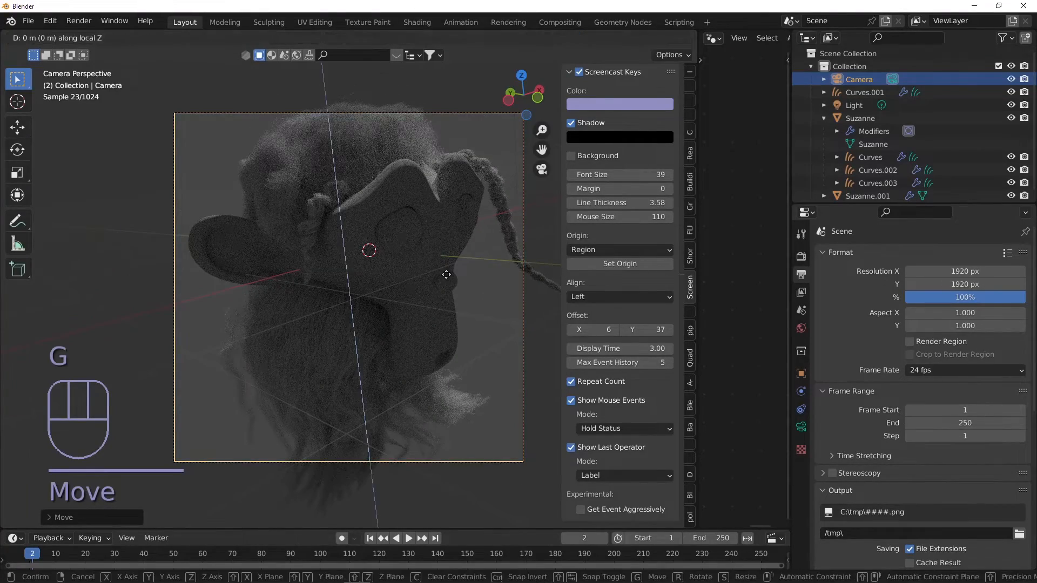
key("g")
left_click(448, 279)
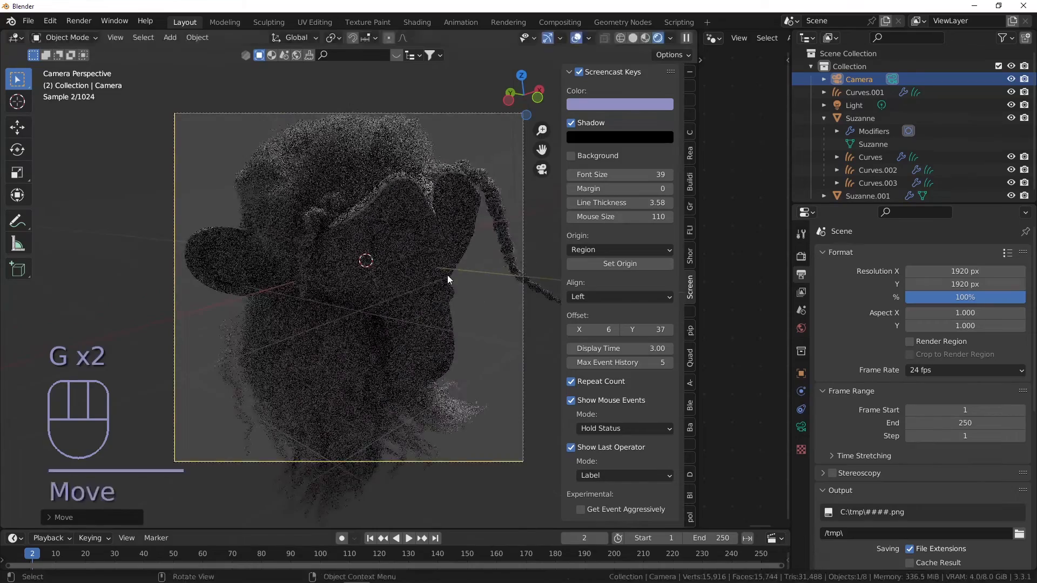
- Fine-tune the camera position in camera view so the top of the hair fits inside the square frame
key("g")
middle_click(448, 280)
left_click(448, 291)
middle_click_drag(448, 290, 449, 290)
key("g")
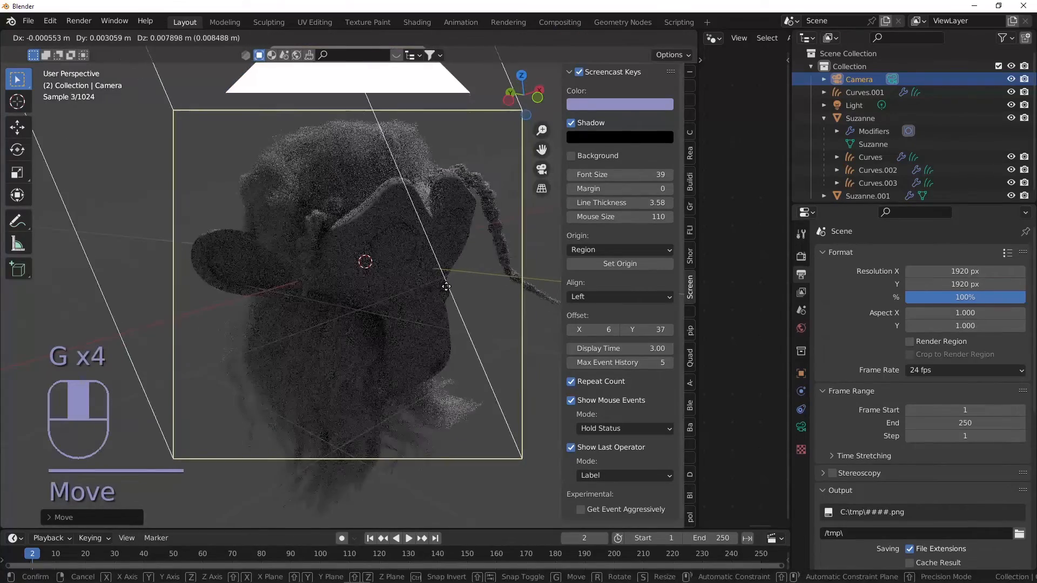
key("KP_0")
key("g")
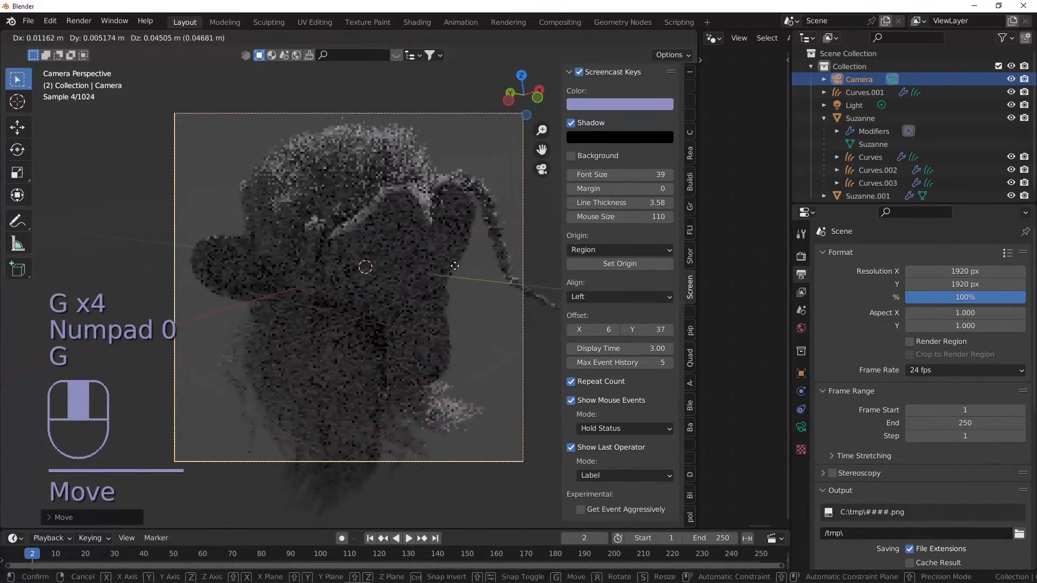
left_click(469, 260)
- Save the file as "Hair Test" in the Blender Youtube Tutorials folder
key("ctrl+s")
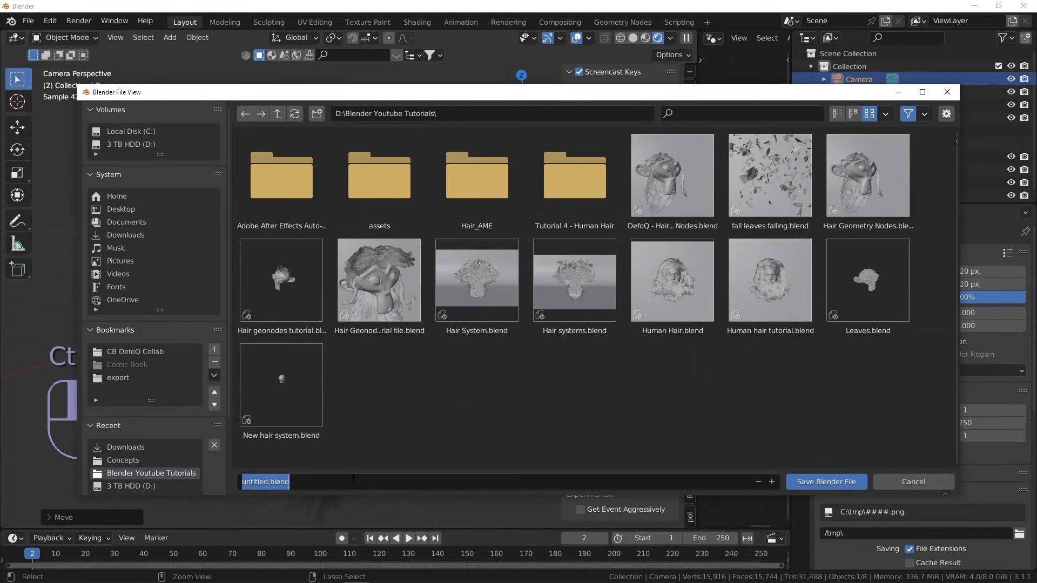
type("Hair Te")
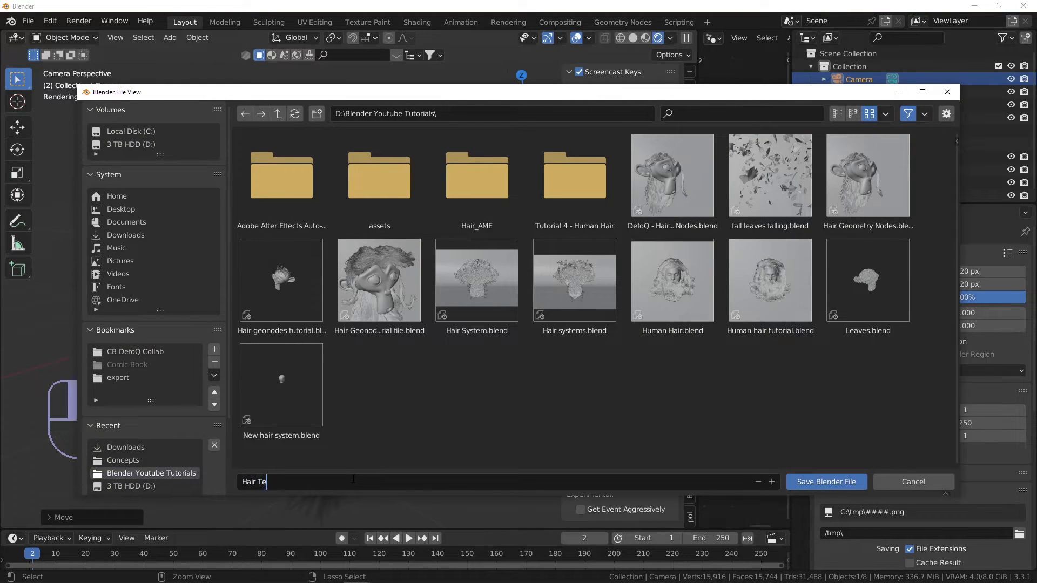
type("st")
key("Return")
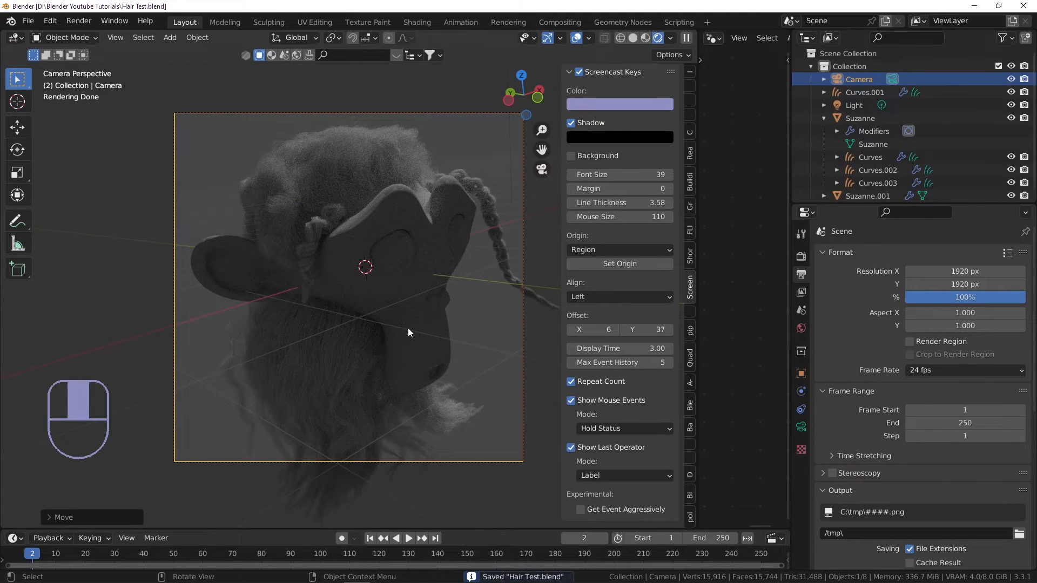
- Sculpt the braid curves with a 114 px brush, combing the long braid inward and stretching it downward with Snake Hook
left_click(487, 196, "shift")
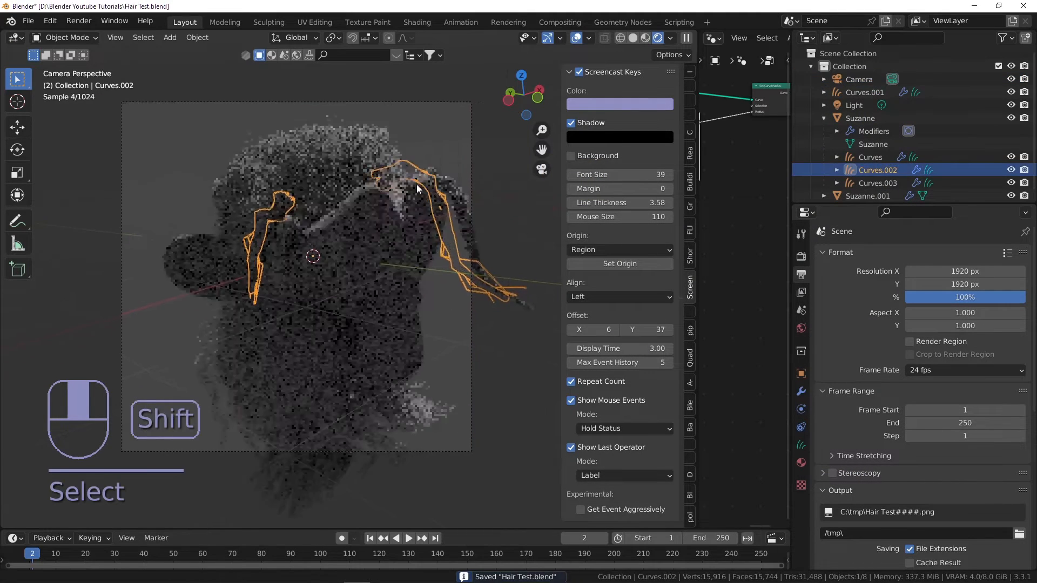
left_click(36, 40)
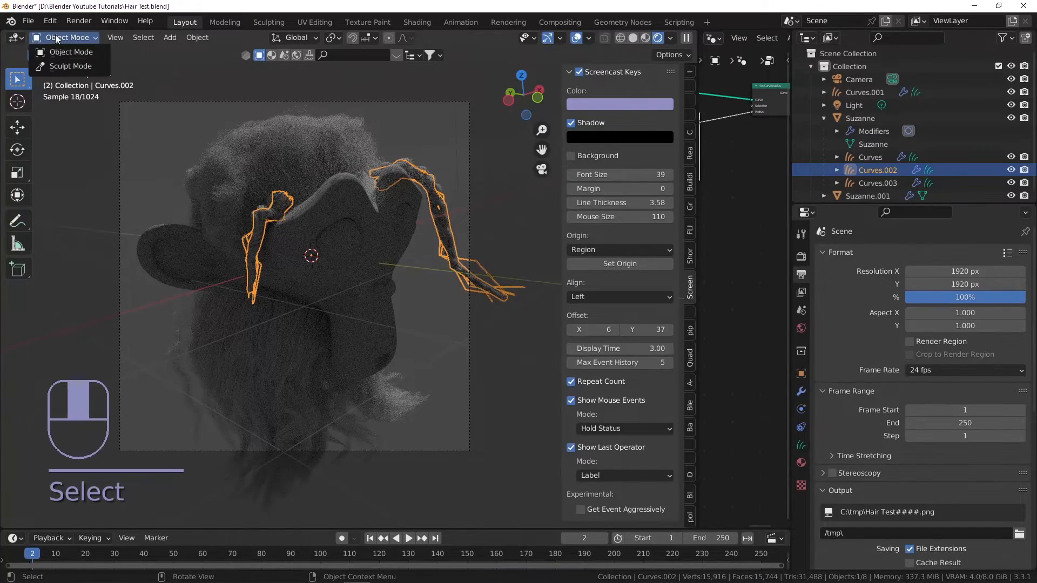
left_click(61, 55)
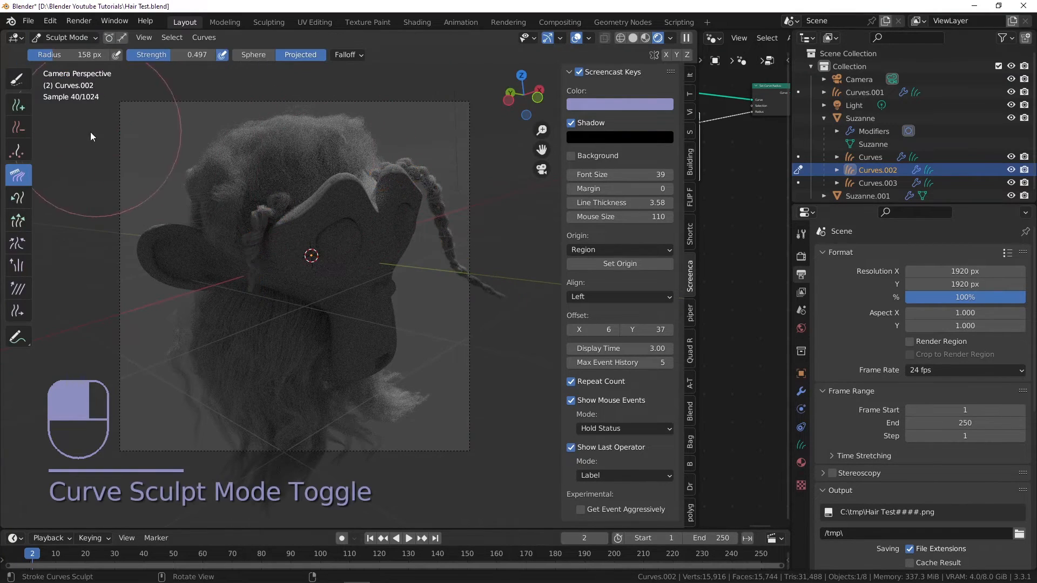
key("f")
left_click(474, 263)
mouse_move(456, 306)
left_mouse_down()
mouse_move(456, 282)
mouse_move(419, 319)
mouse_move(442, 281)
mouse_move(443, 310)
mouse_move(453, 213)
left_mouse_up()
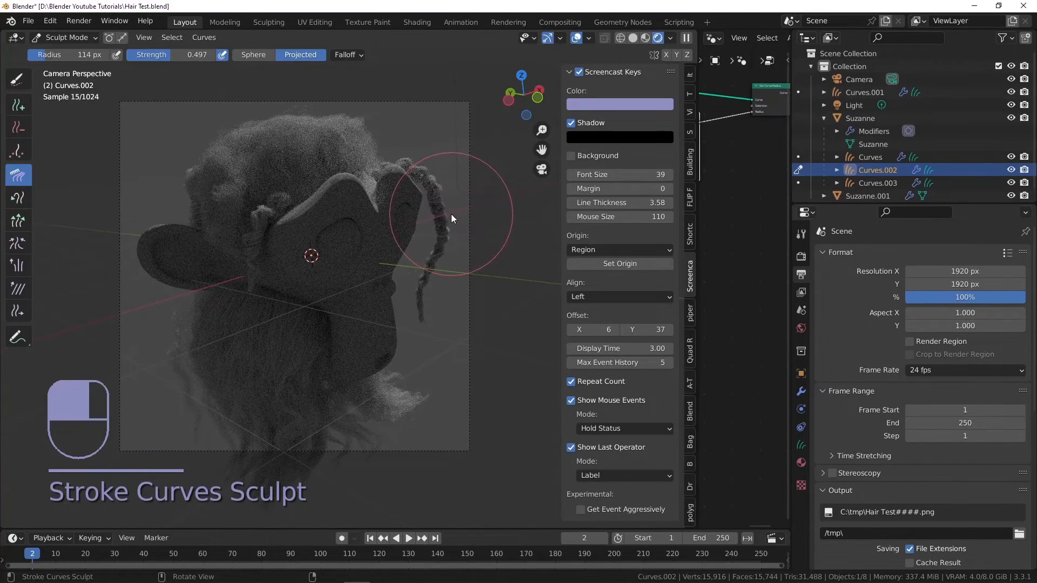
left_click(18, 197)
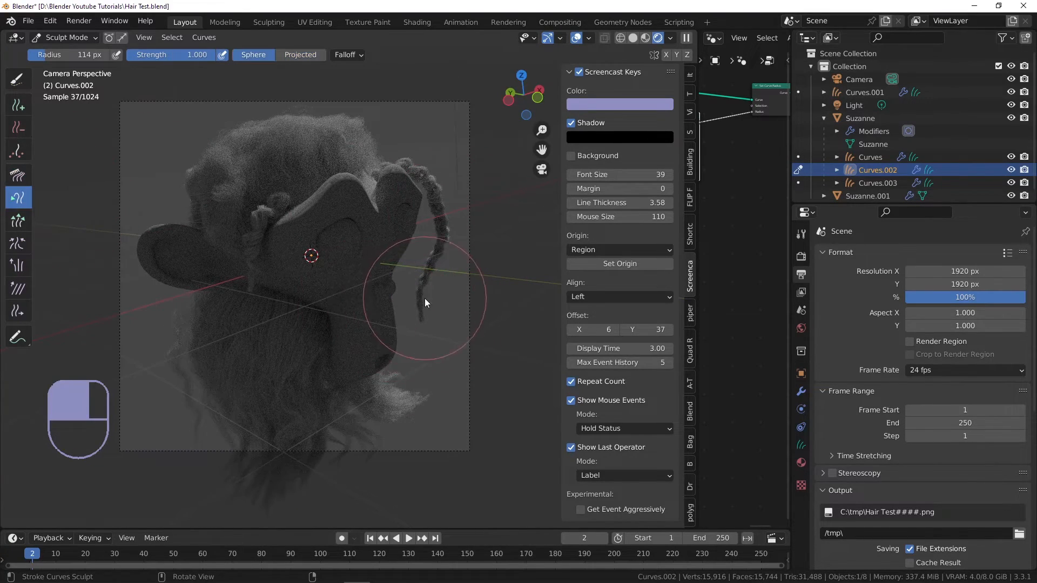
mouse_move(419, 303)
left_mouse_down()
mouse_move(439, 394)
mouse_move(416, 468)
mouse_move(452, 478)
left_mouse_up()
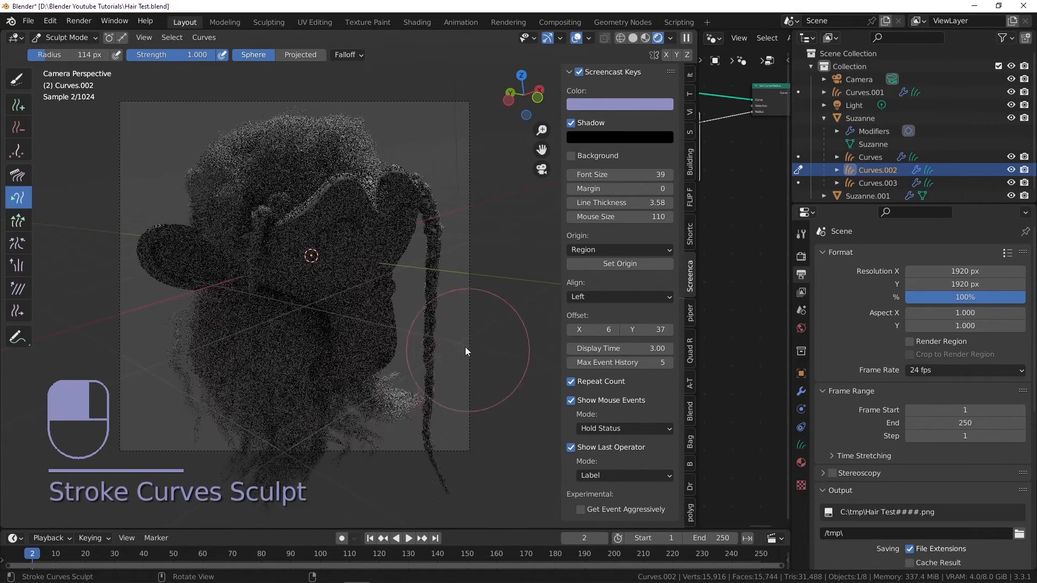
- Undo the last braid stroke and stretch the long braid's lower end downward by a smaller amount with Snake Hook
key("ctrl+z")
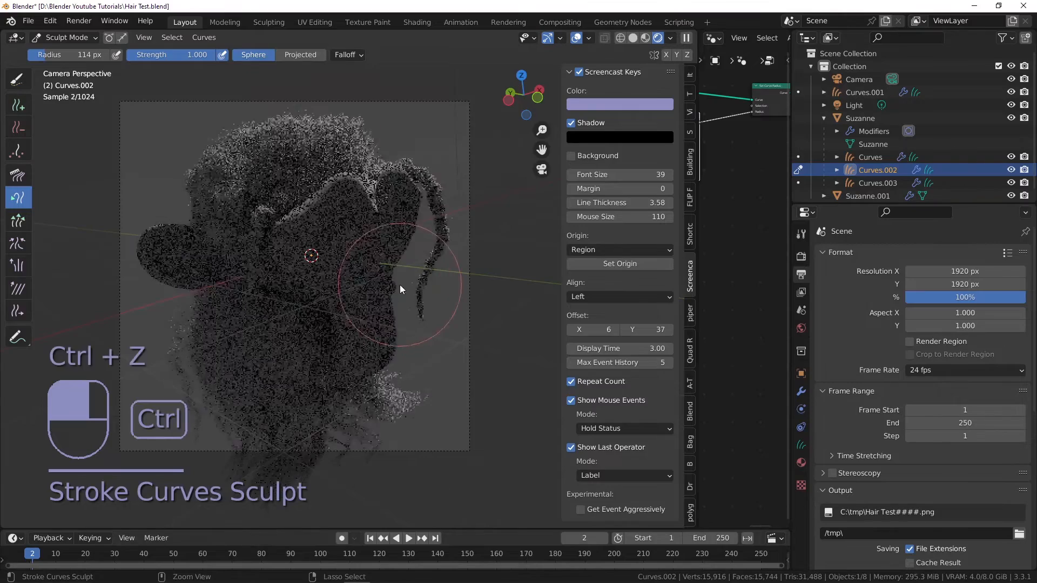
left_click_drag(430, 363, 448, 360)
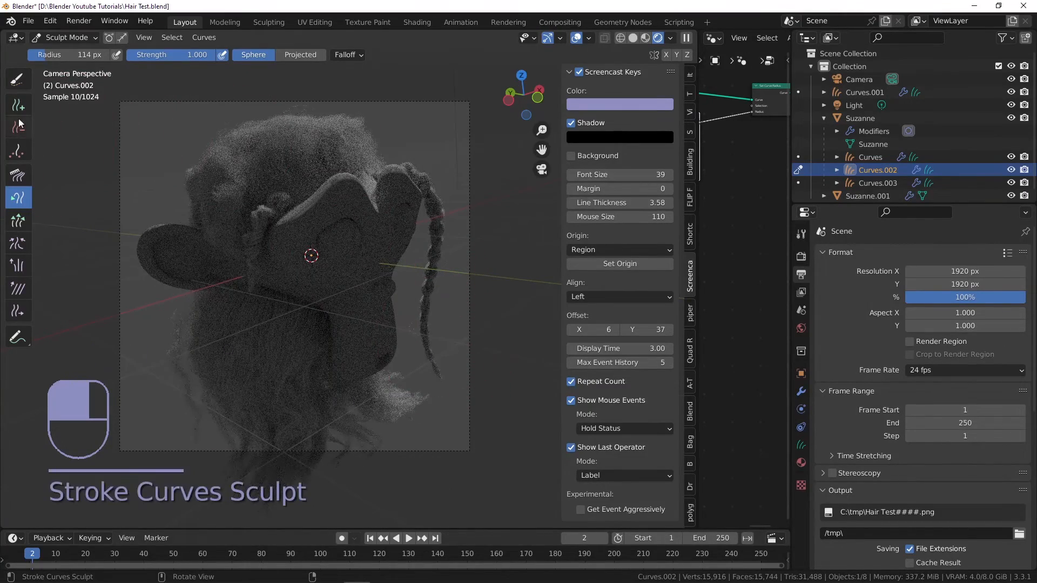
- Try to comb the top of the long braid upward with a 92 px Comb brush, and undo the recent strokes
left_click(18, 175)
key("f")
left_click(448, 217)
mouse_move(423, 170)
left_mouse_down()
mouse_move(412, 140)
mouse_move(406, 166)
mouse_move(407, 150)
left_mouse_up()
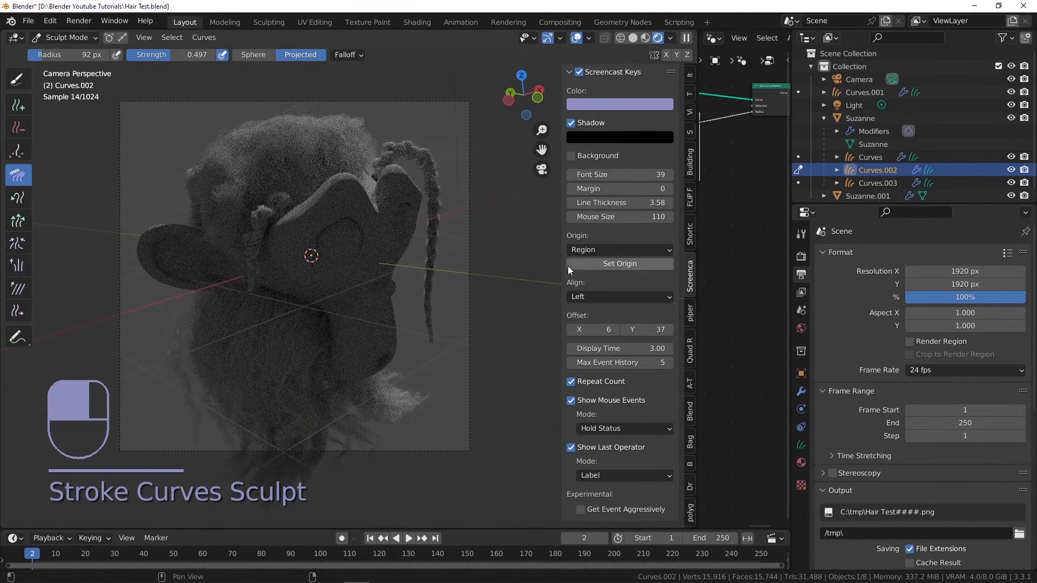
key("ctrl+z")
key("ctrl+z")
key("ctrl+z")
key("ctrl+z")
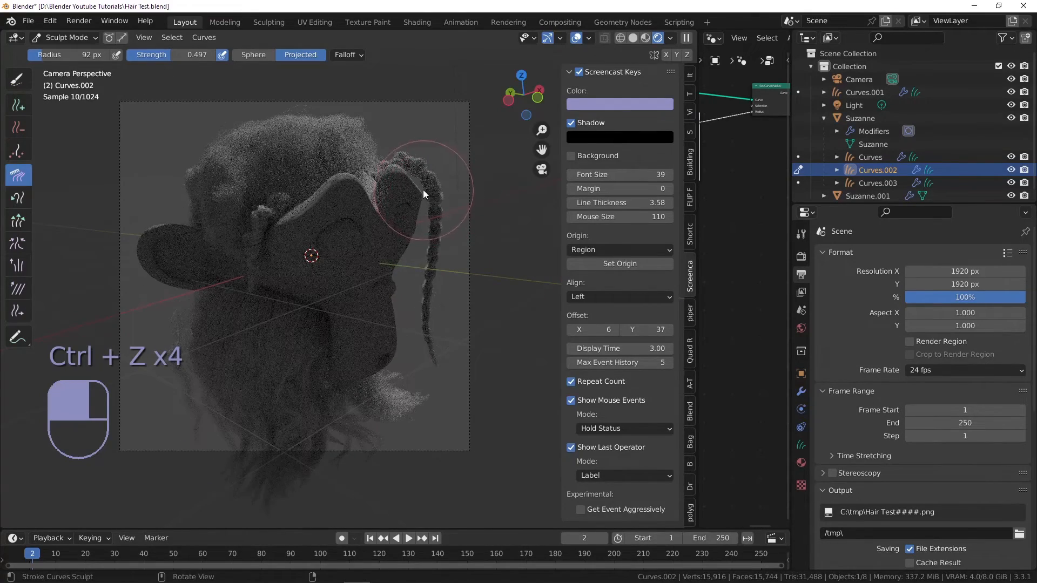
- Return the braid curves to Object Mode, deselect everything and save the file
left_click(35, 38)
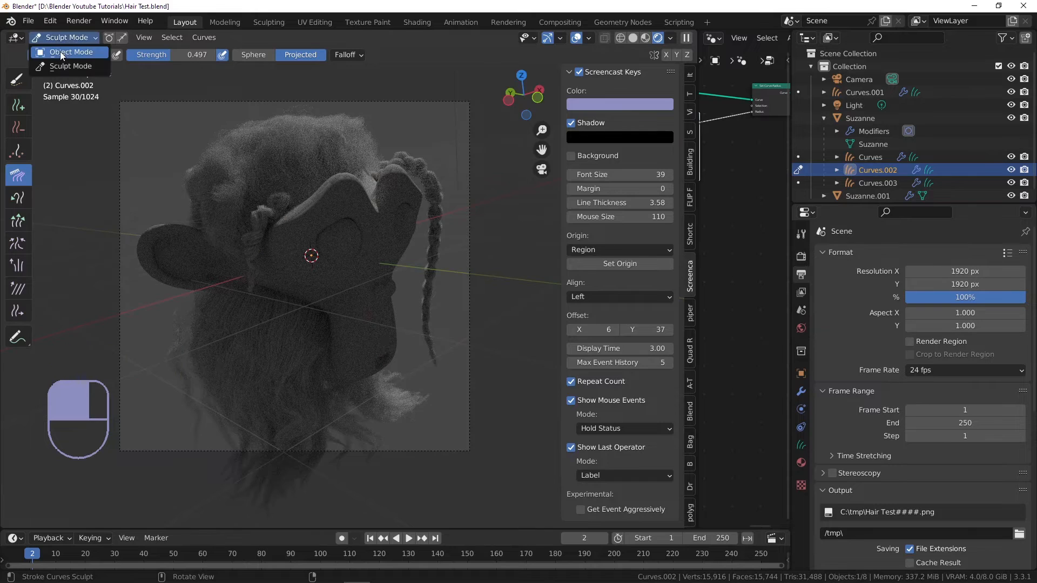
left_click(59, 44)
left_click(261, 76)
key("ctrl+s")
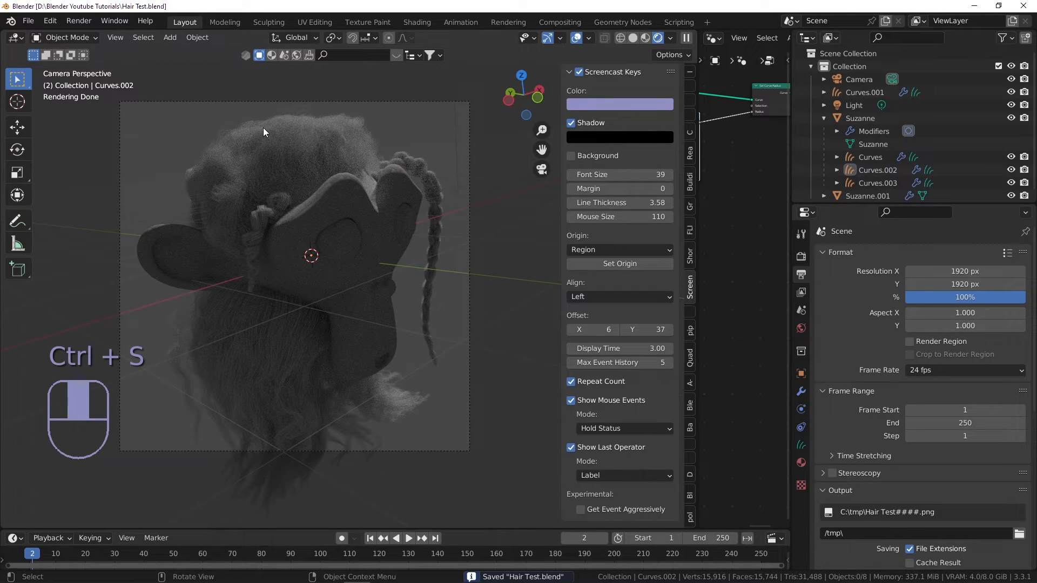
- Set Noise Strength to 0 in the Short Noisy Hair Base modifier of the top hair curves
left_click(285, 151)
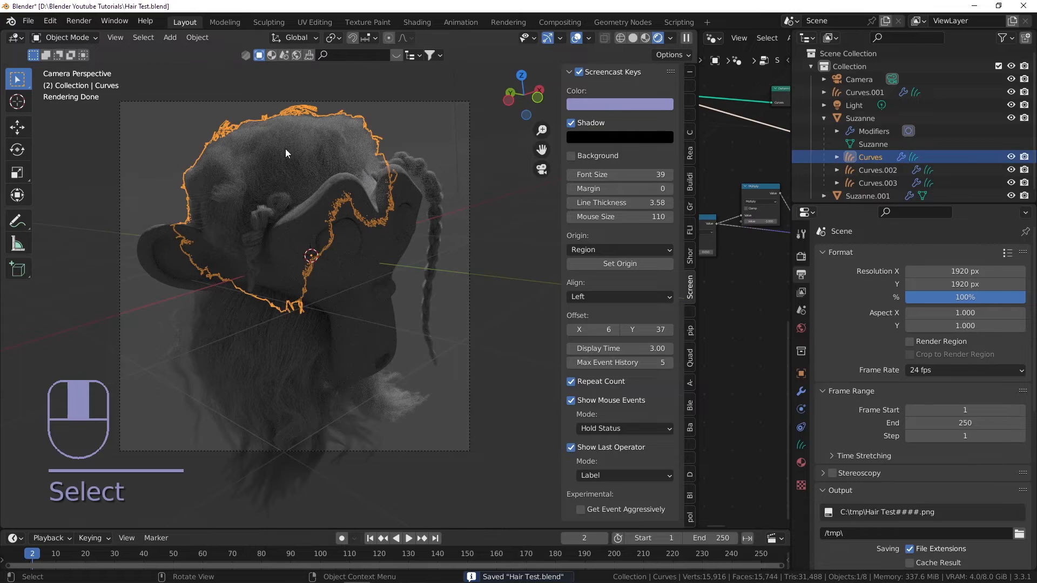
left_click(801, 392)
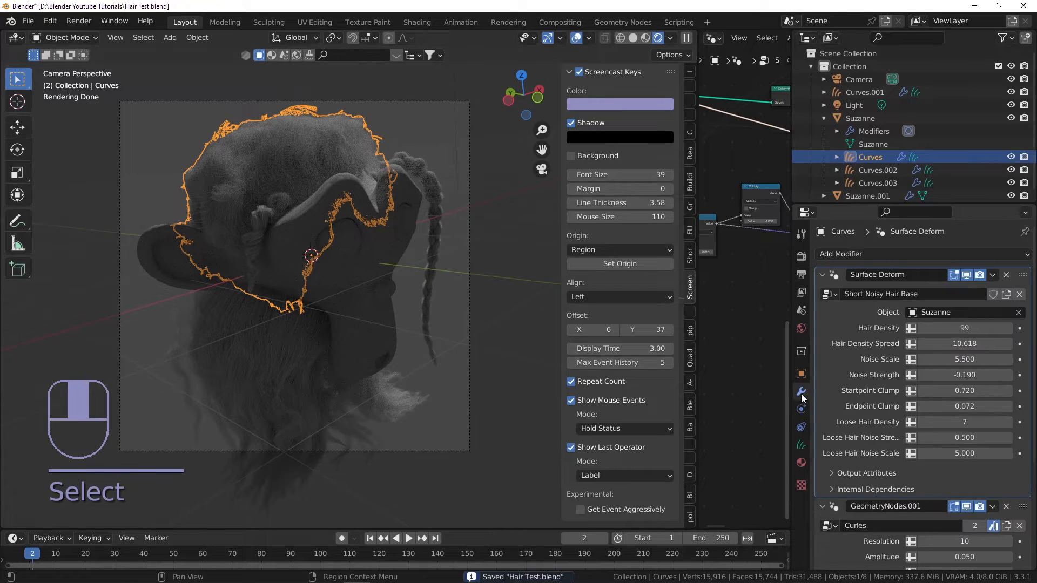
left_click(946, 374)
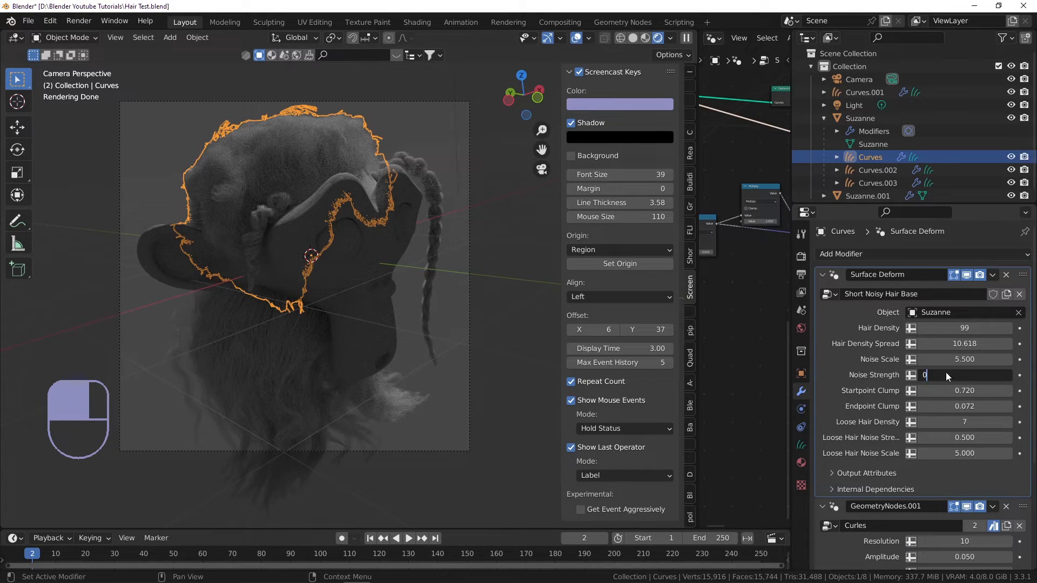
key("Return")
left_click(295, 144)
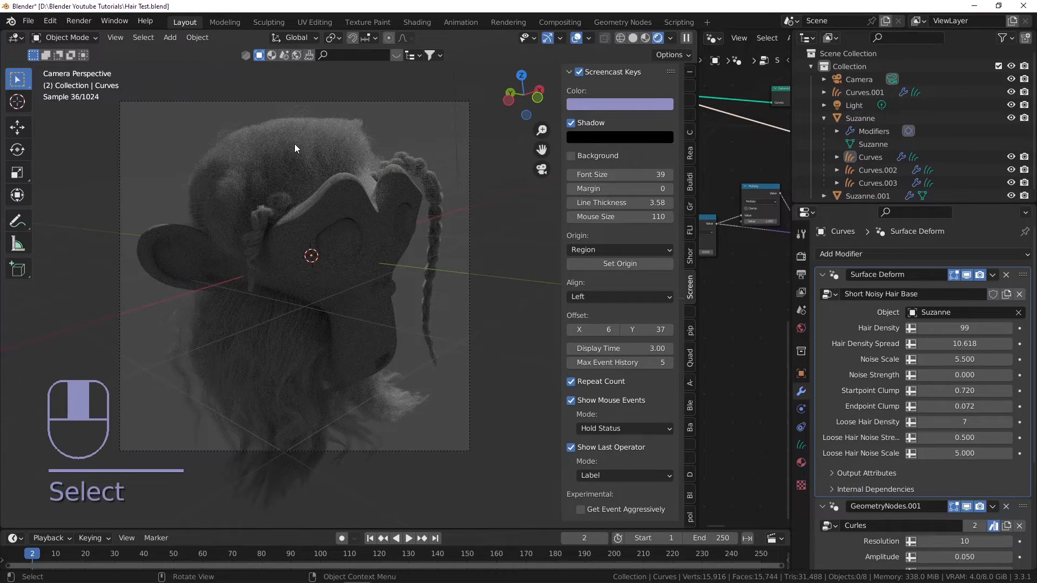
- In solid shading, set the top hair's Hair Density to 150 and Hair Density Spread to 7
left_click(294, 144)
left_click(632, 37)
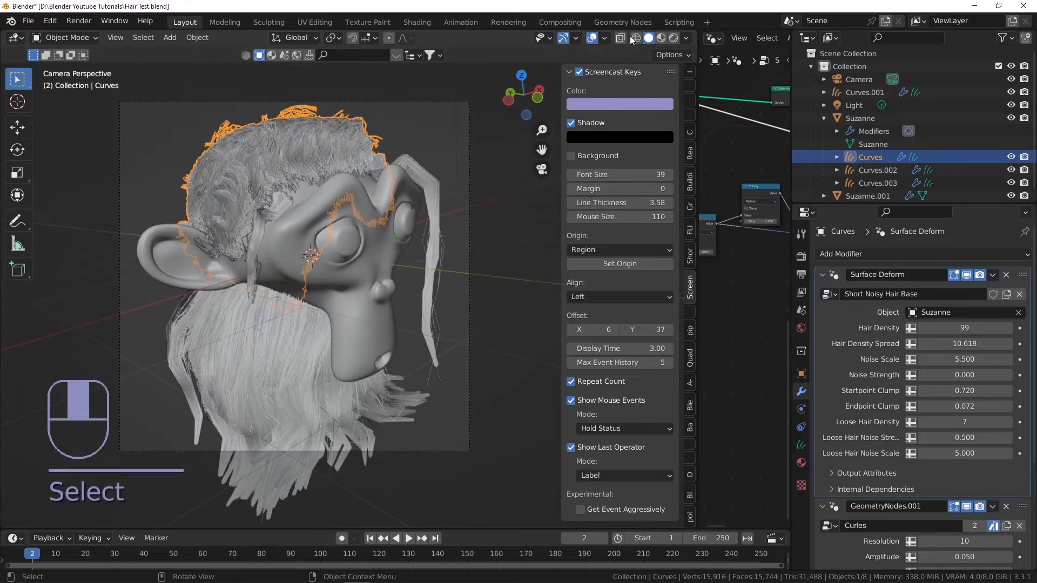
scroll(310, 144, "up", 4)
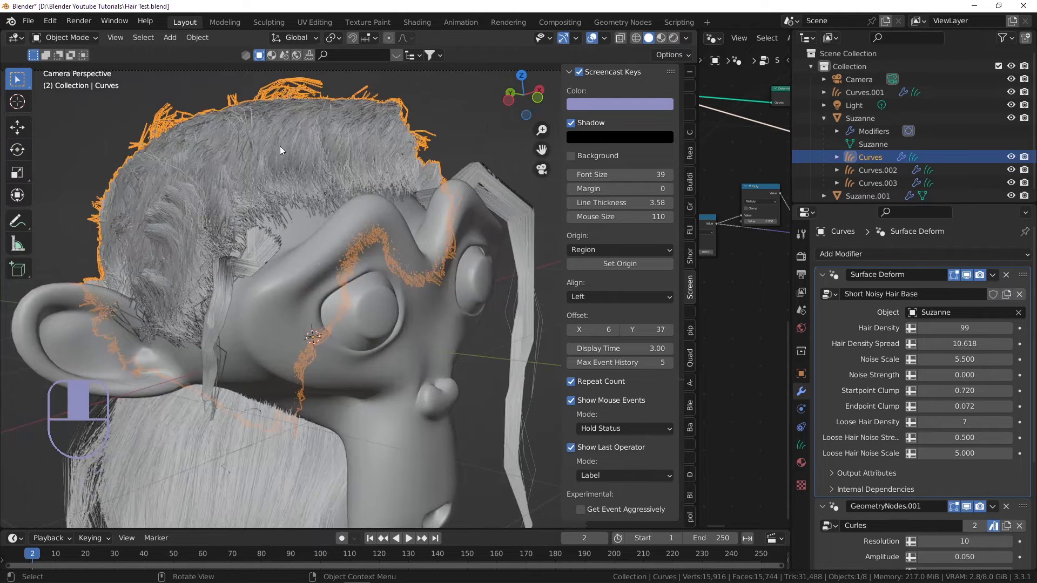
left_click(927, 328)
type("15")
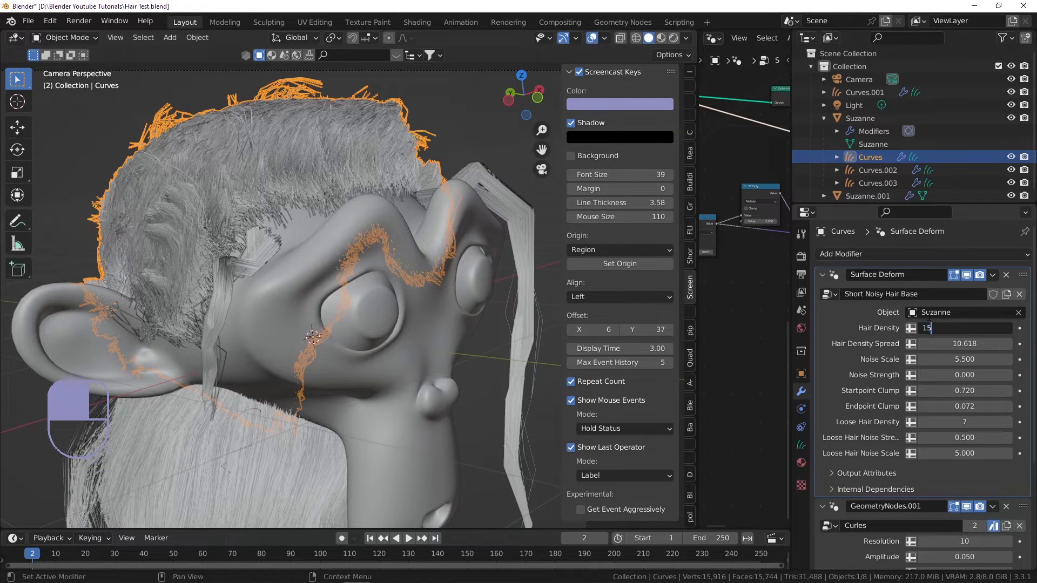
type("0")
key("Return")
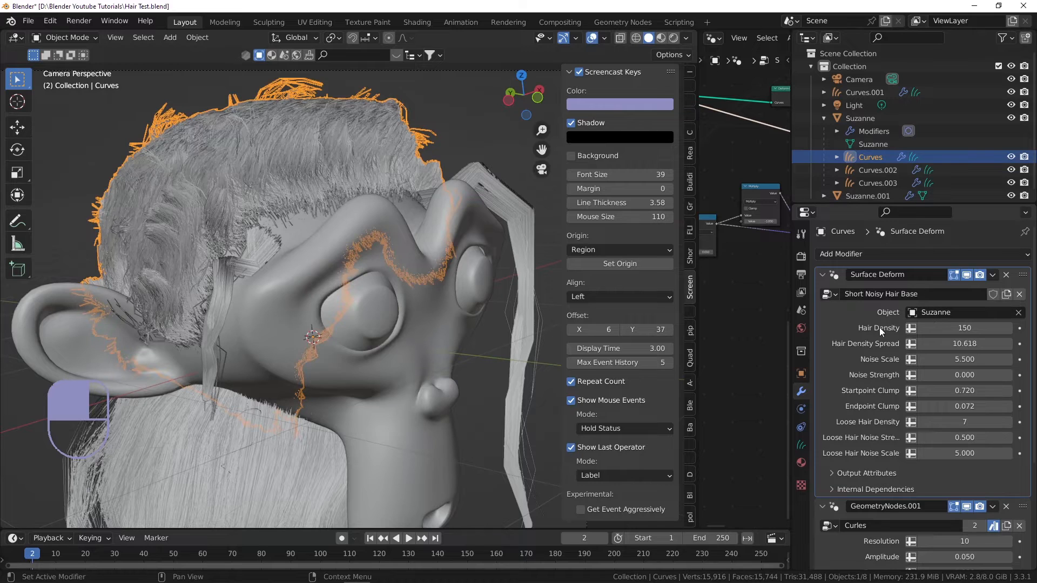
scroll(881, 327, "down", 1)
left_click(995, 320)
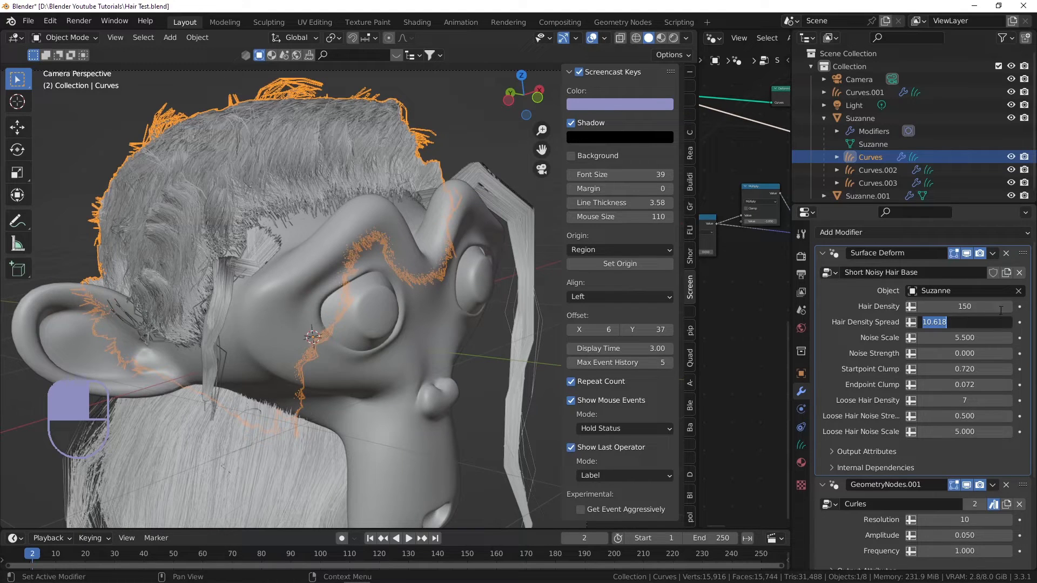
type("7")
key("Return")
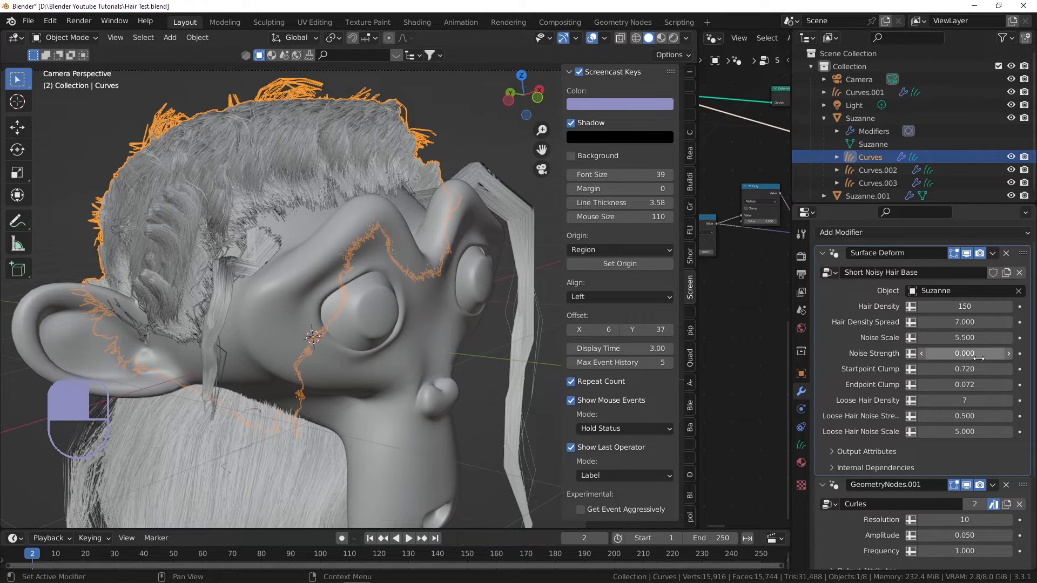
- Try an Amplitude of 0 in the top hair's Curles modifier, and undo it
scroll(917, 391, "down", 6)
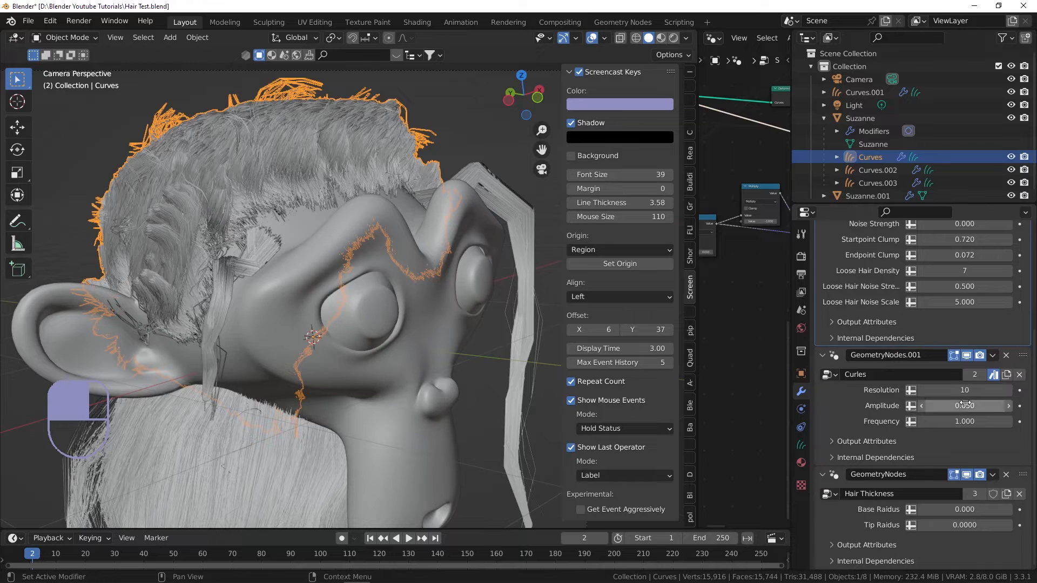
left_click(965, 405)
key("Return")
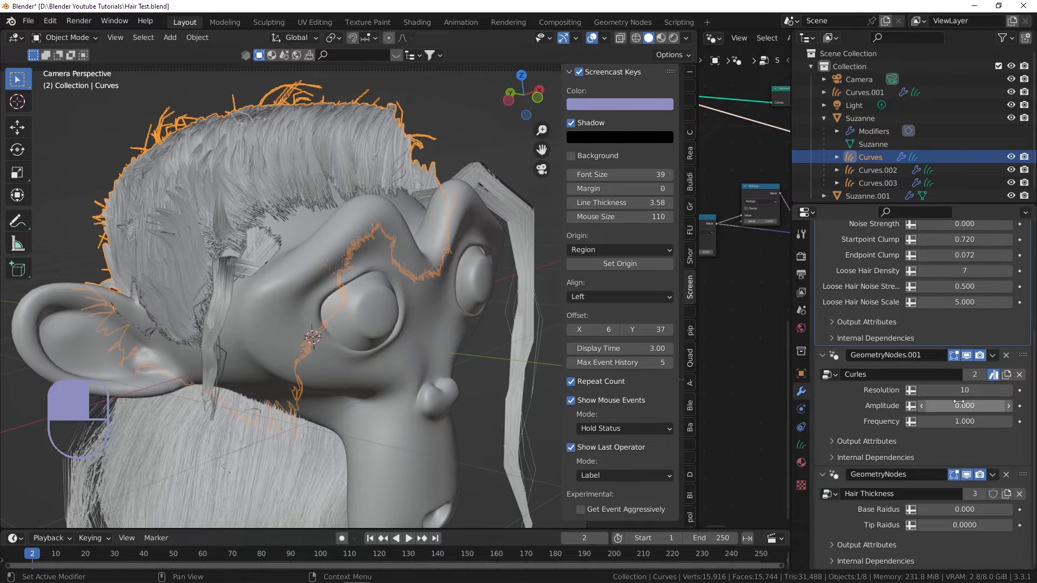
key("ctrl+z")
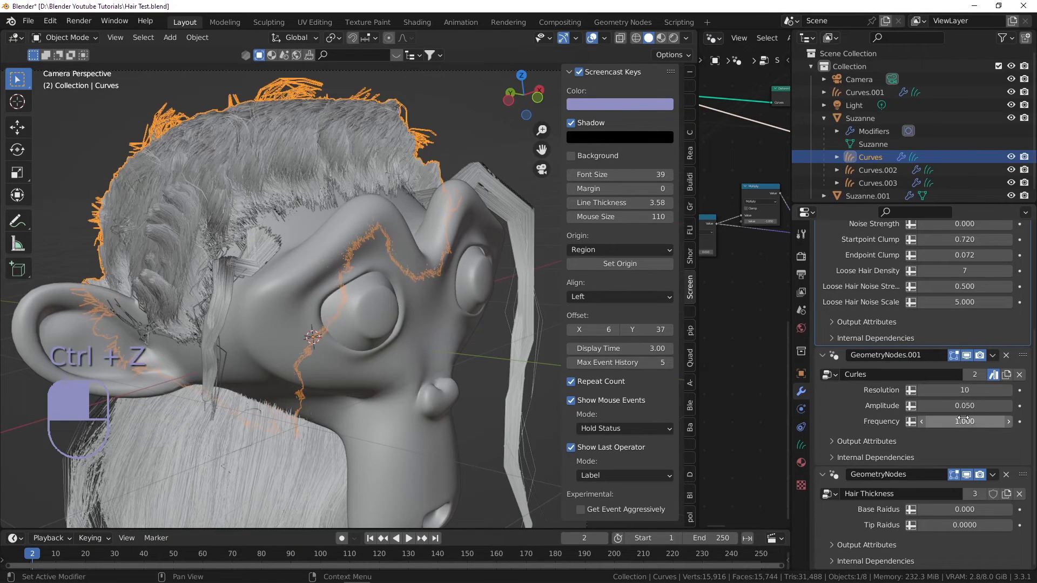
- Set the top hair's Curles Frequency to 1.820 and switch back to rendered shading with the whole head in view
mouse_move(965, 421)
left_mouse_down()
mouse_move(918, 421)
mouse_move(1018, 421)
left_mouse_up()
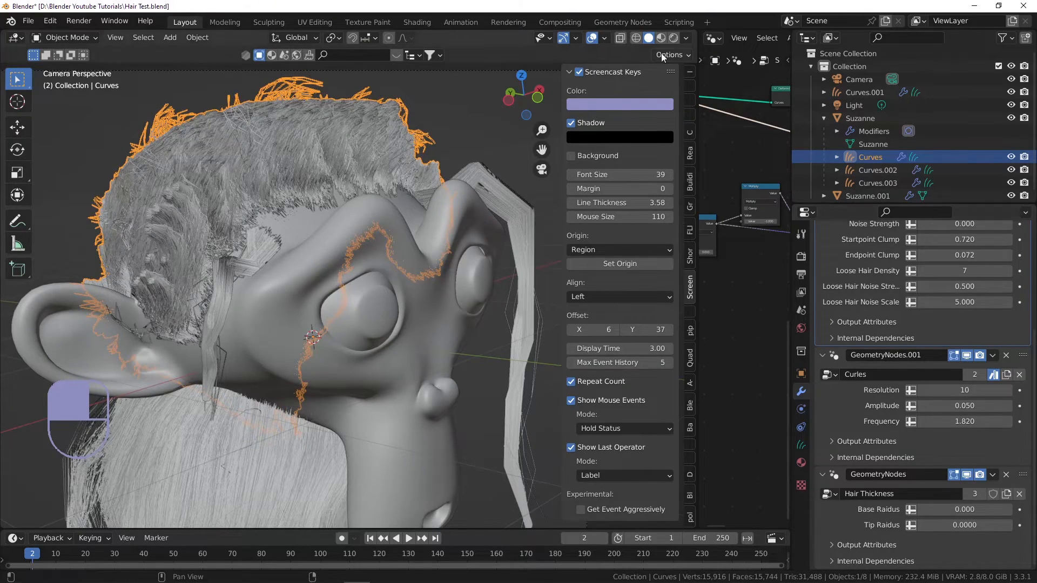
left_click(674, 38)
left_click(462, 122)
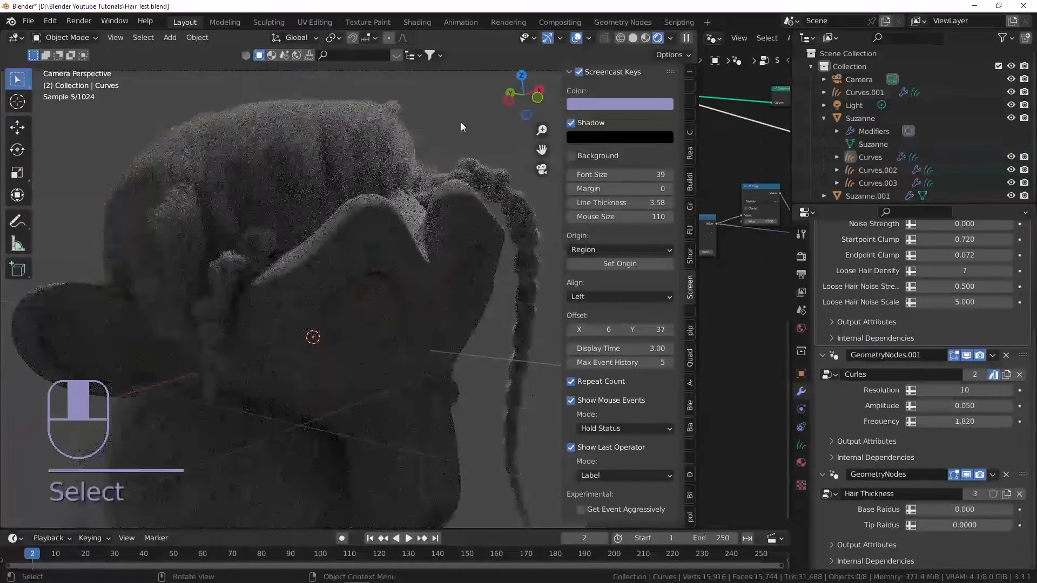
scroll(462, 122, "down", 2)
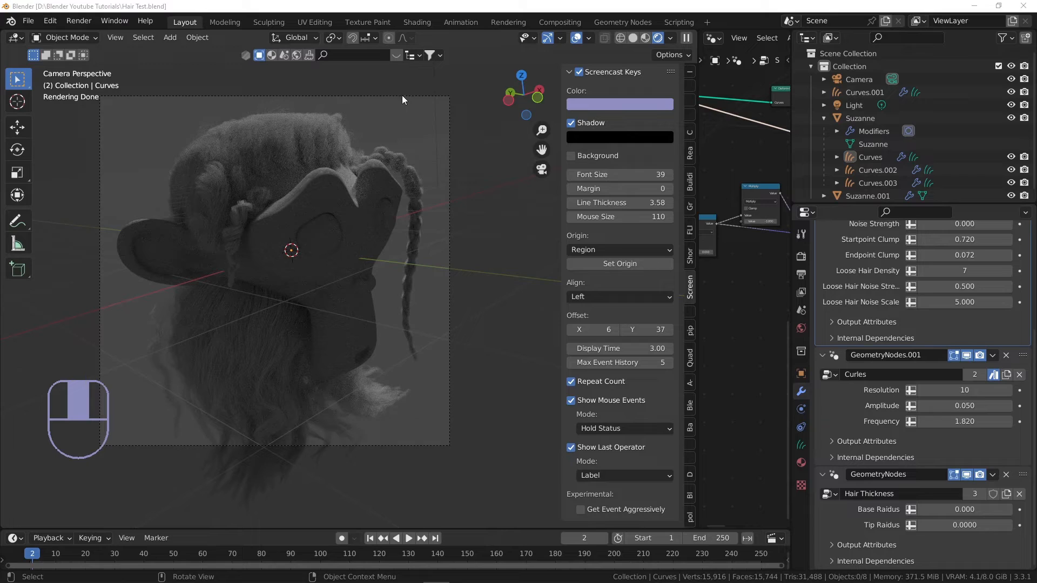
left_click(434, 82)
scroll(359, 105, "down", 2)
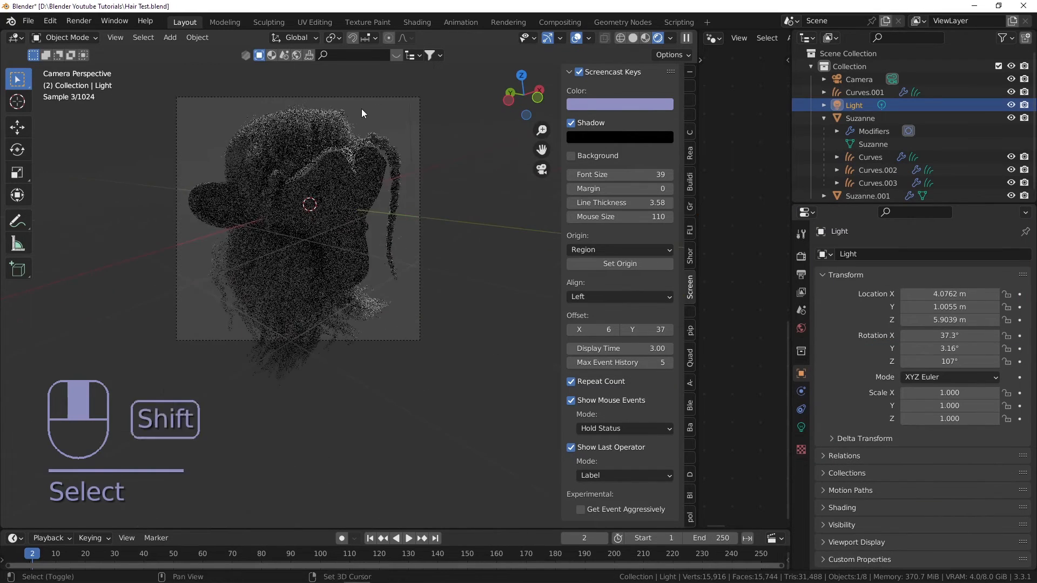
scroll(359, 141, "up", 2)
middle_click_drag(339, 169, 355, 142, "shift")
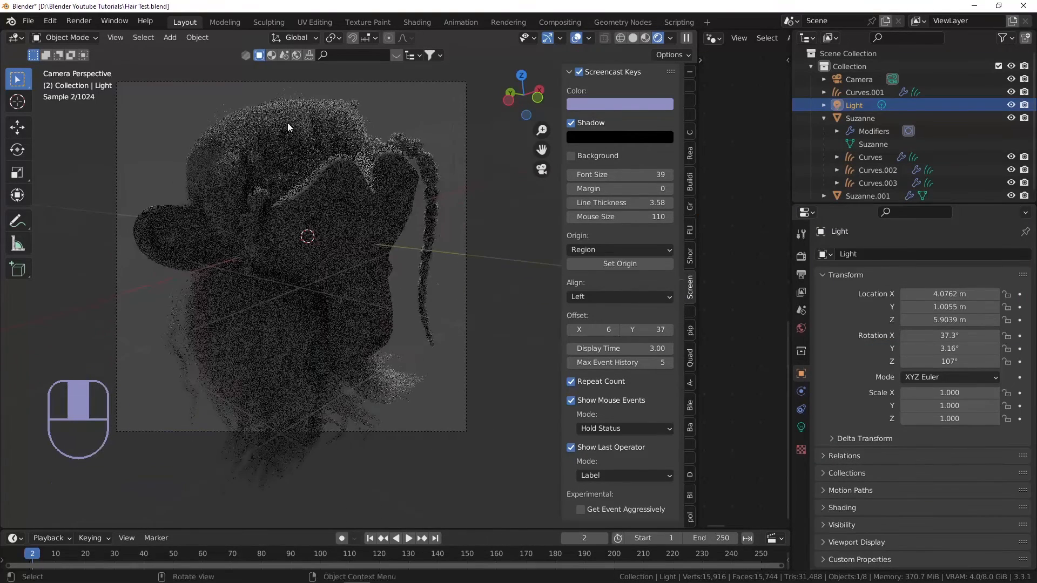
- Create a new material on the top hair curves and set its surface shader to Principled Hair BSDF
left_click(277, 126)
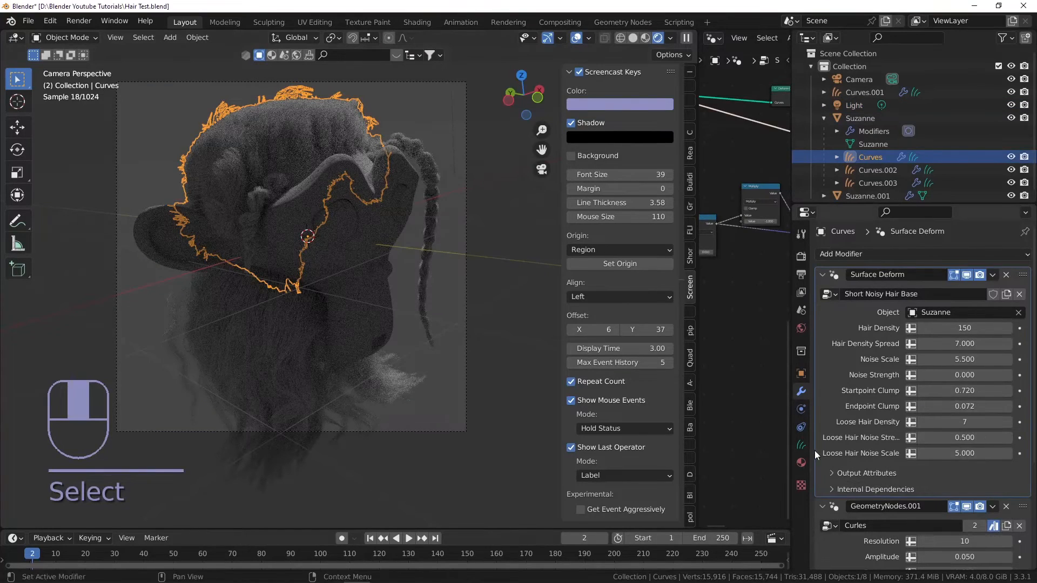
left_click(801, 463)
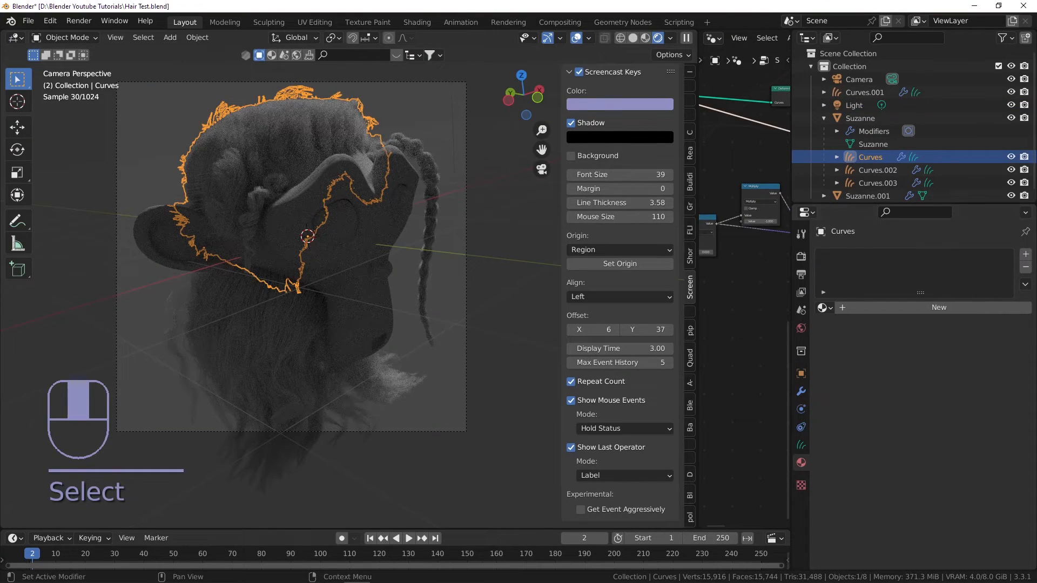
left_click(1025, 254)
left_click(880, 305)
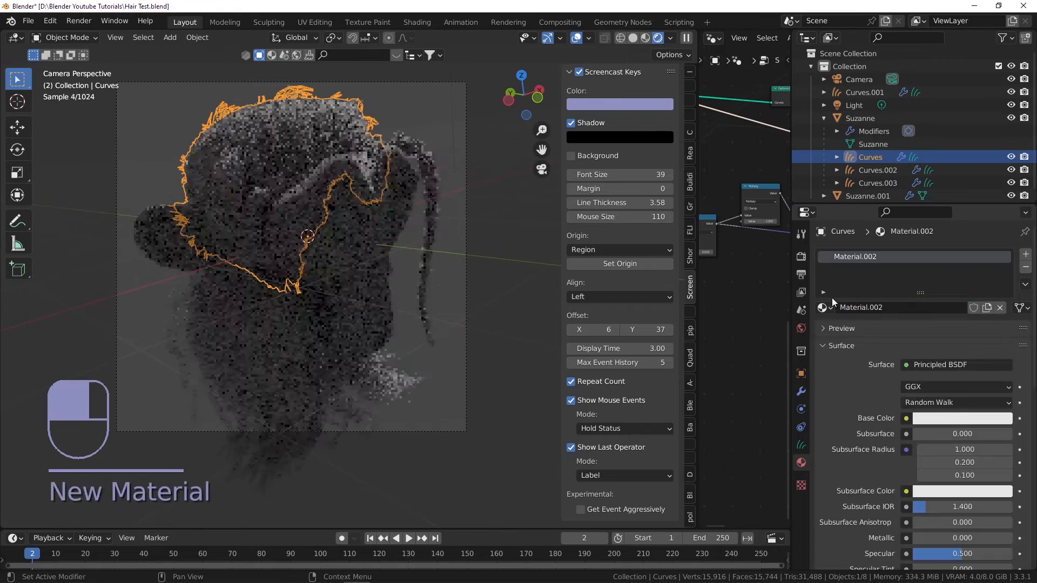
left_click(927, 362)
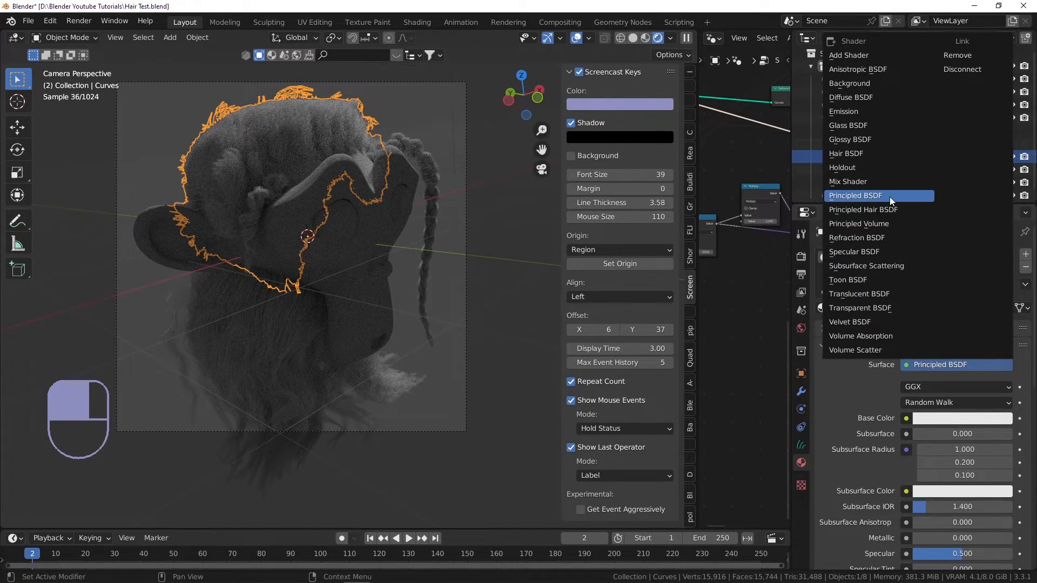
left_click(872, 210)
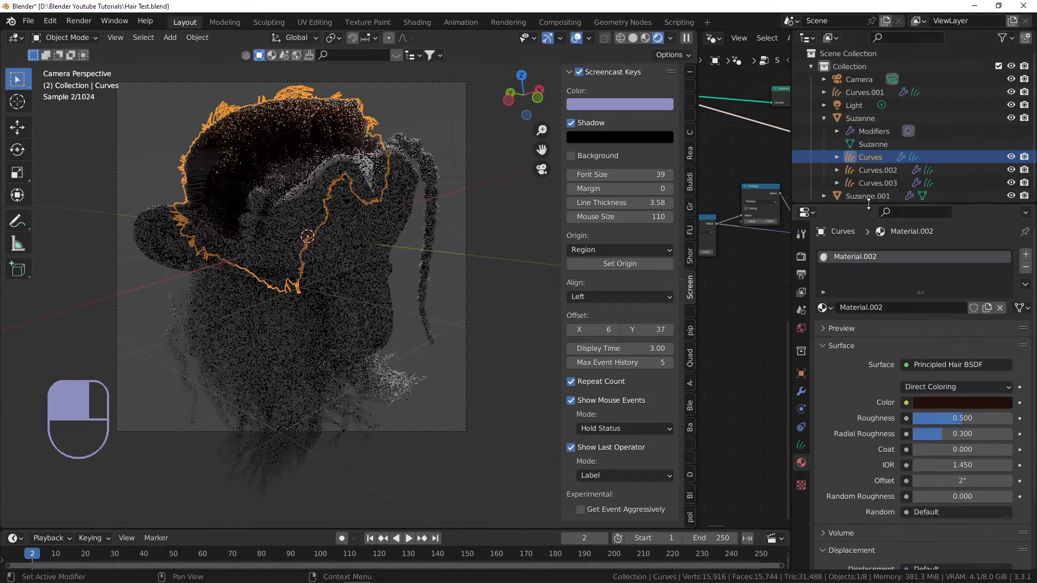
- Switch the hair shader to Melanin Concentration with Melanin 0.273, Melanin Redness 0.591, Roughness 0.226 and Radial Roughness 0.757, and save the file
left_click(942, 387)
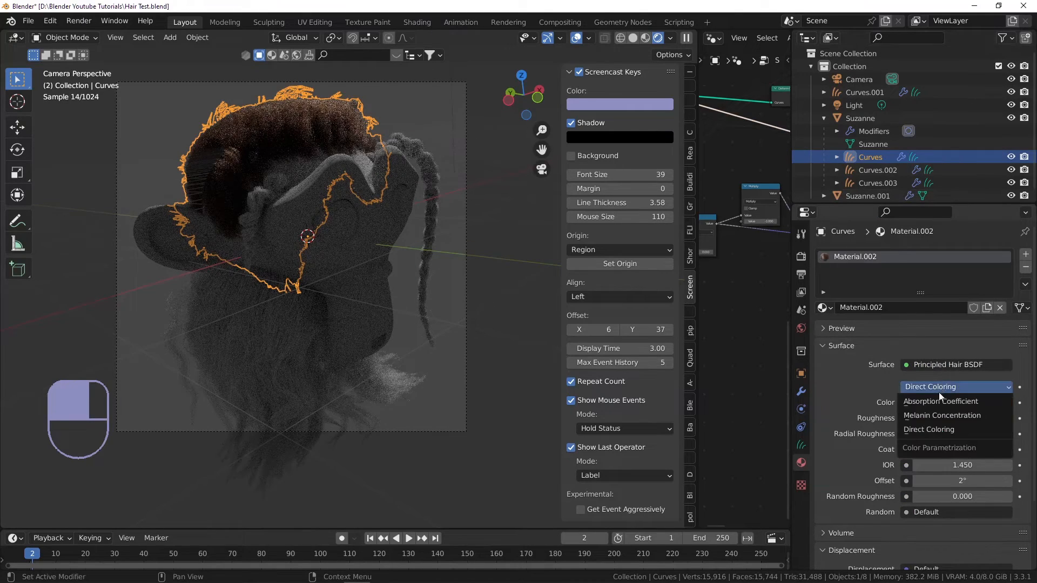
left_click(929, 415)
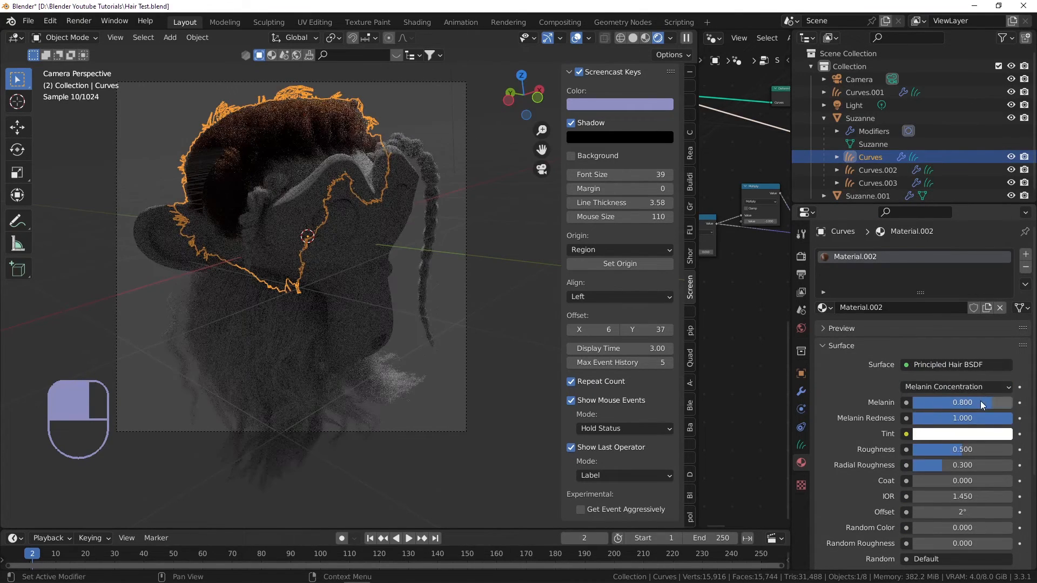
left_click_drag(981, 401, 949, 416)
mouse_move(955, 467)
left_mouse_down()
mouse_move(1001, 465)
mouse_move(961, 449)
left_mouse_up()
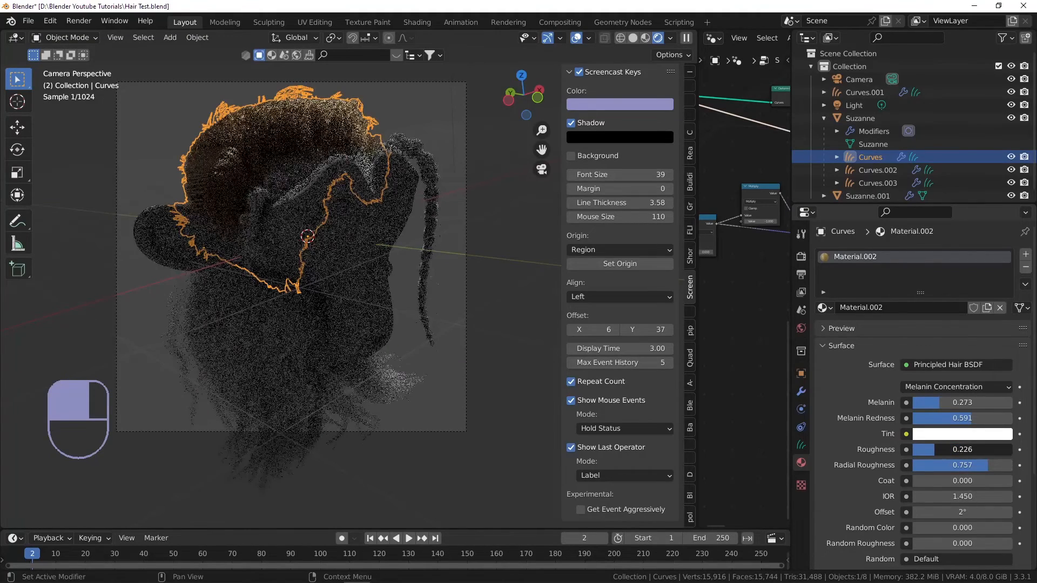
left_click(491, 215)
key("ctrl+s")
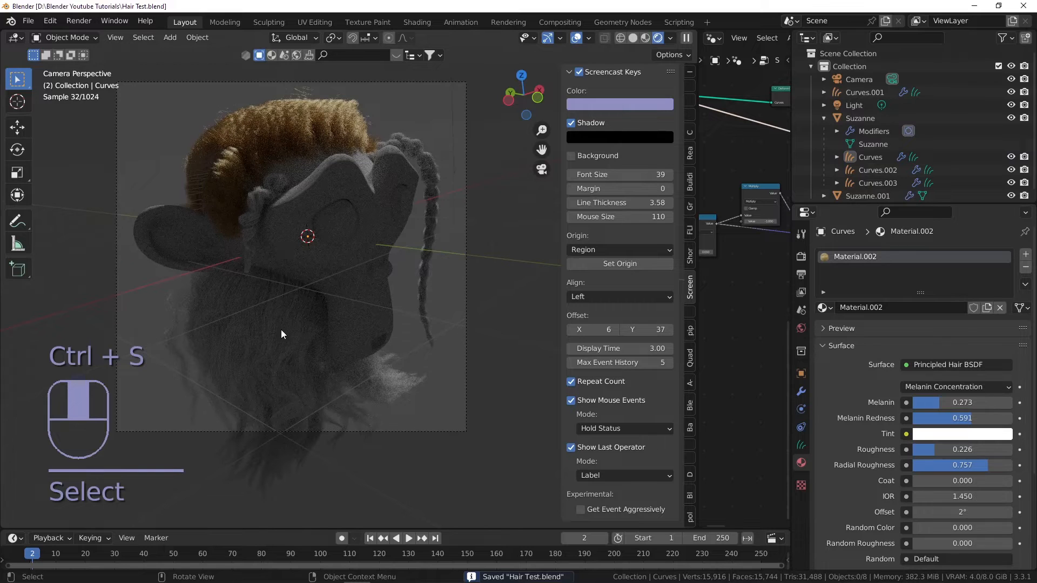
- Assign the existing Material.002 to the beard curves and select the braid curves
left_click(280, 354)
left_click(824, 308)
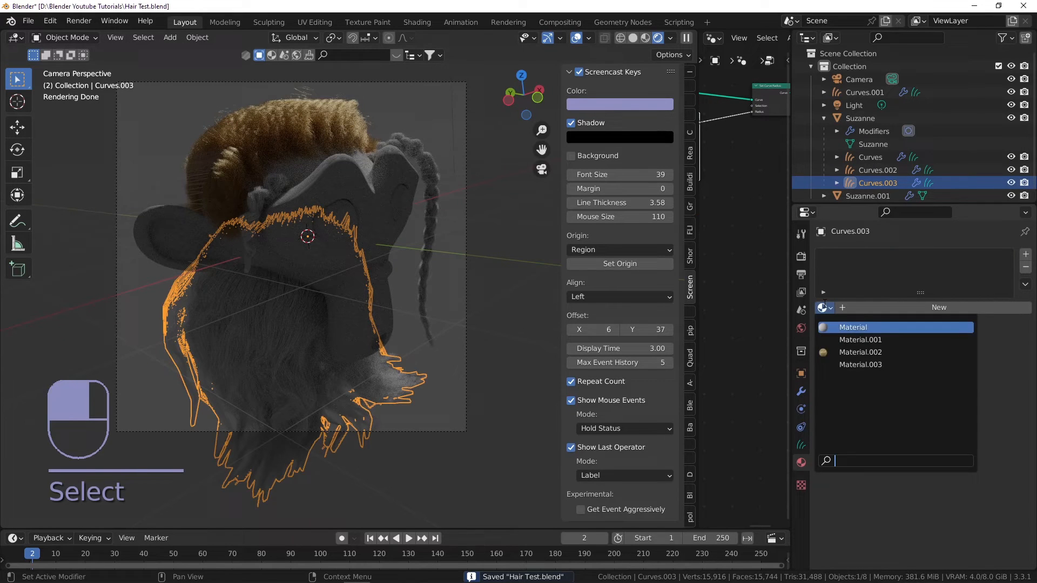
left_click(845, 352)
left_click(431, 181)
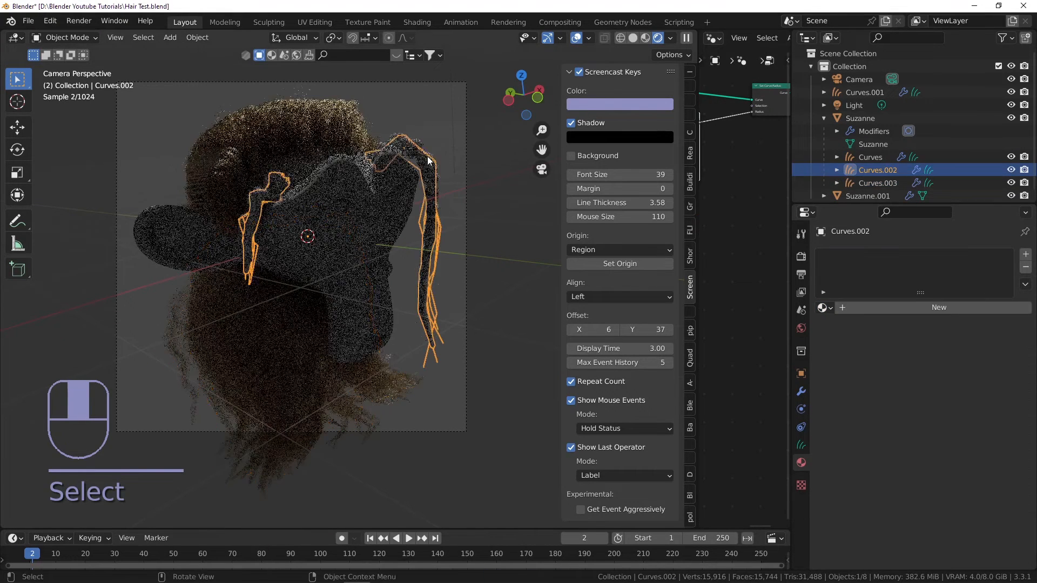
- Assign the existing Material.002 to the selected braid curves, deselect them and save the file
left_click(822, 308)
left_click(851, 353)
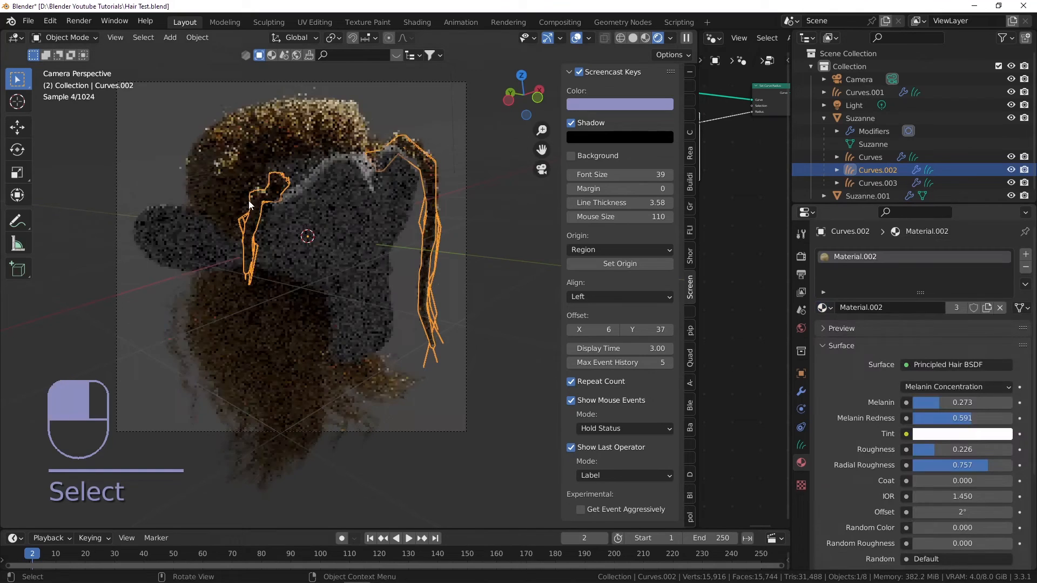
left_click(433, 133)
key("ctrl+s")
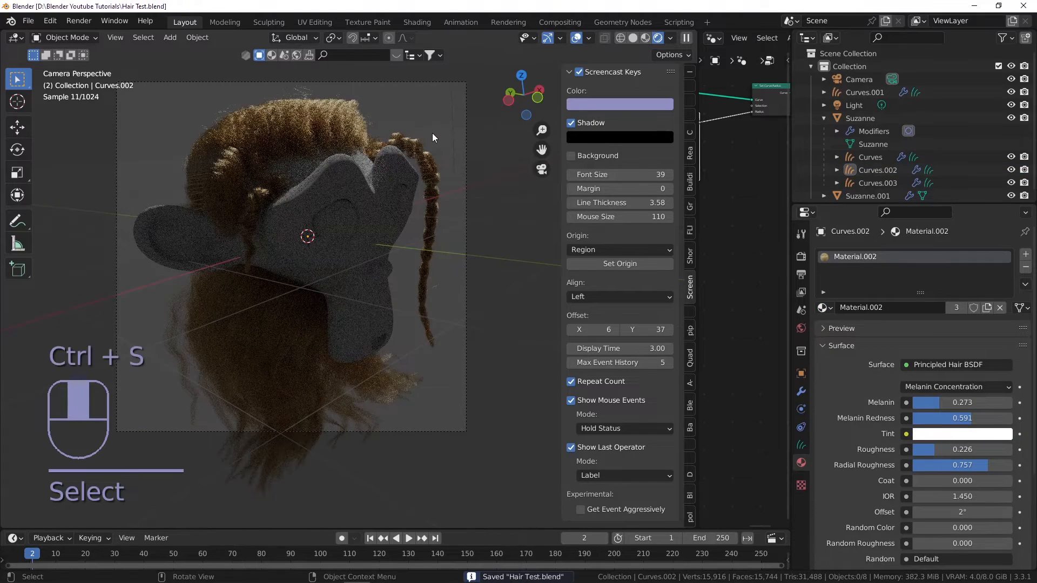
- Set the world background's colour input to an Environment Texture
left_click(799, 325)
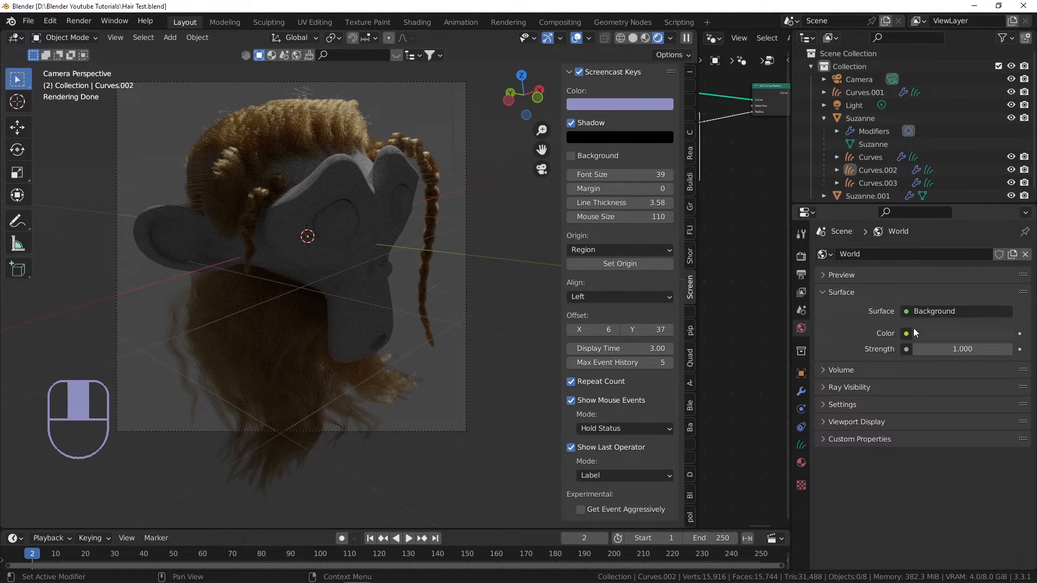
left_click(907, 334)
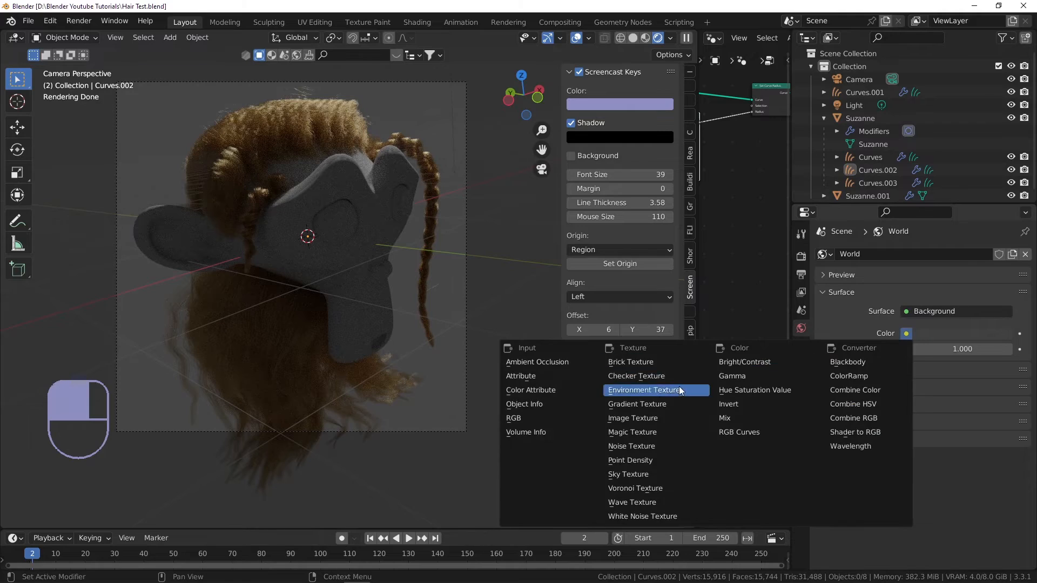
left_click(644, 390)
- Load cape_hill_4k.hdr from the Downloads folder as the world's environment image, filtering the files by "hdr"
left_click(982, 349)
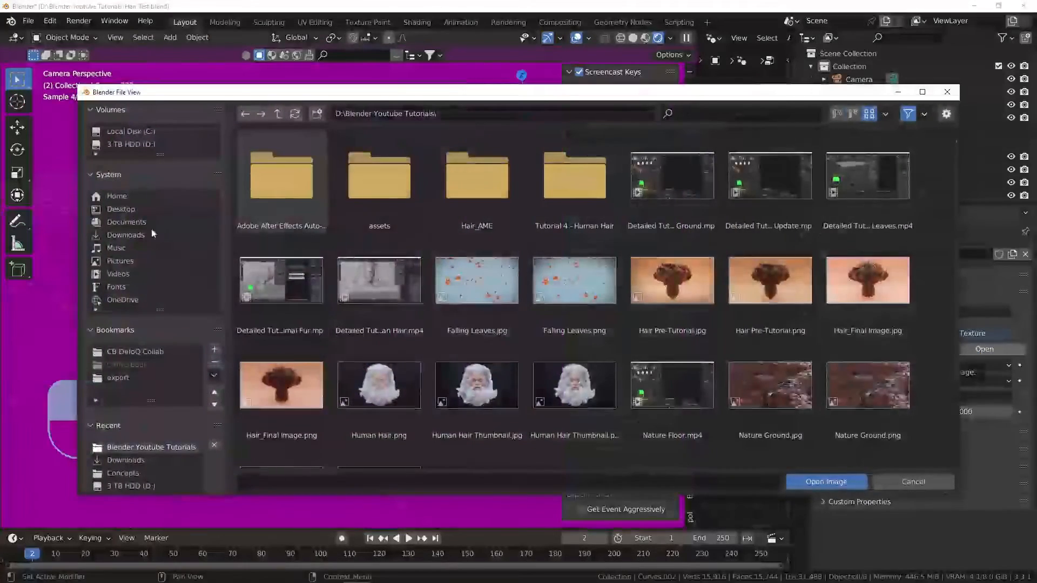
left_click(125, 235)
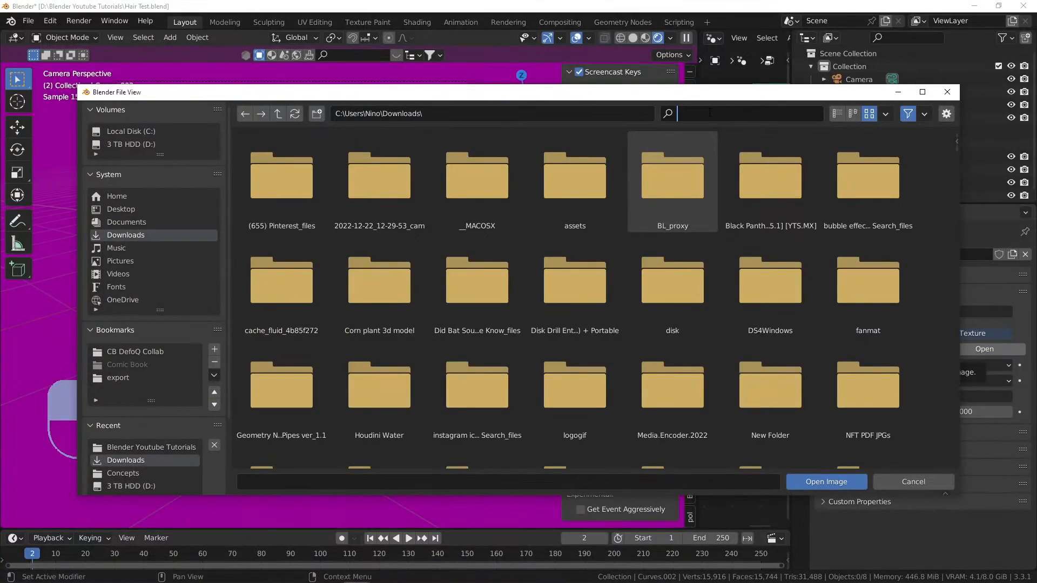
type("hdr")
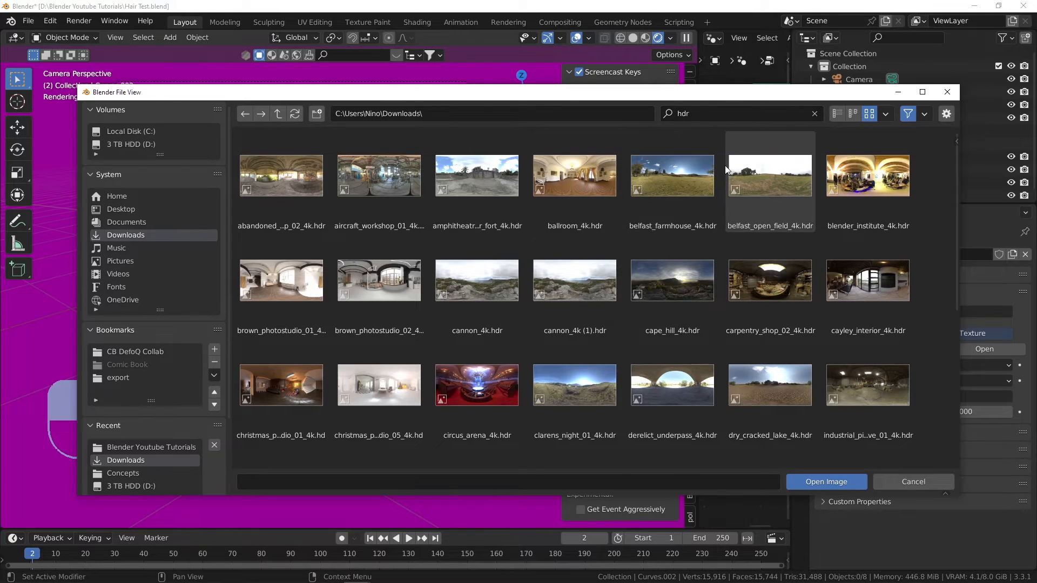
scroll(594, 173, "down", 5)
scroll(590, 184, "down", 4)
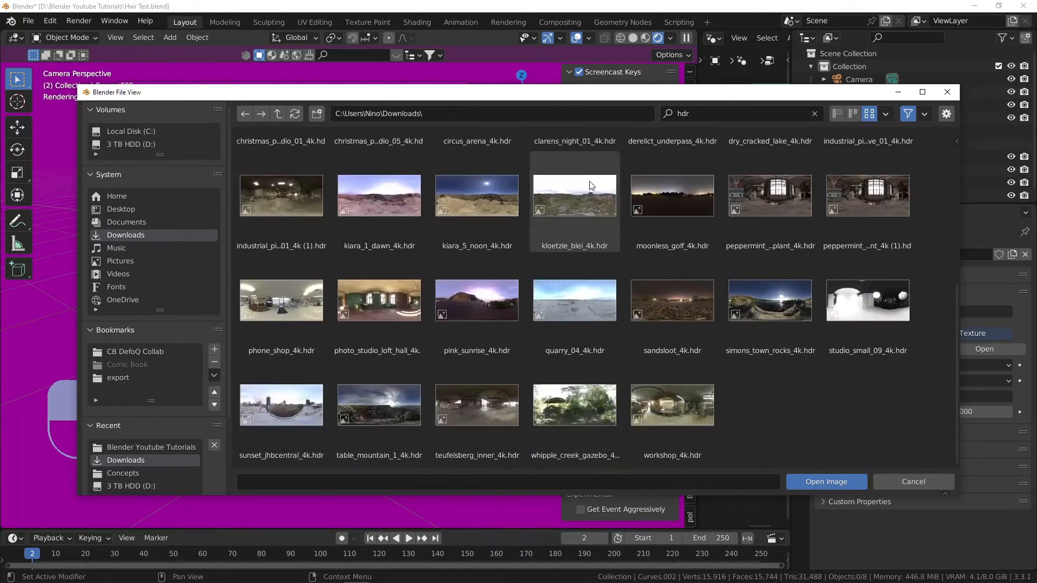
scroll(588, 183, "up", 5)
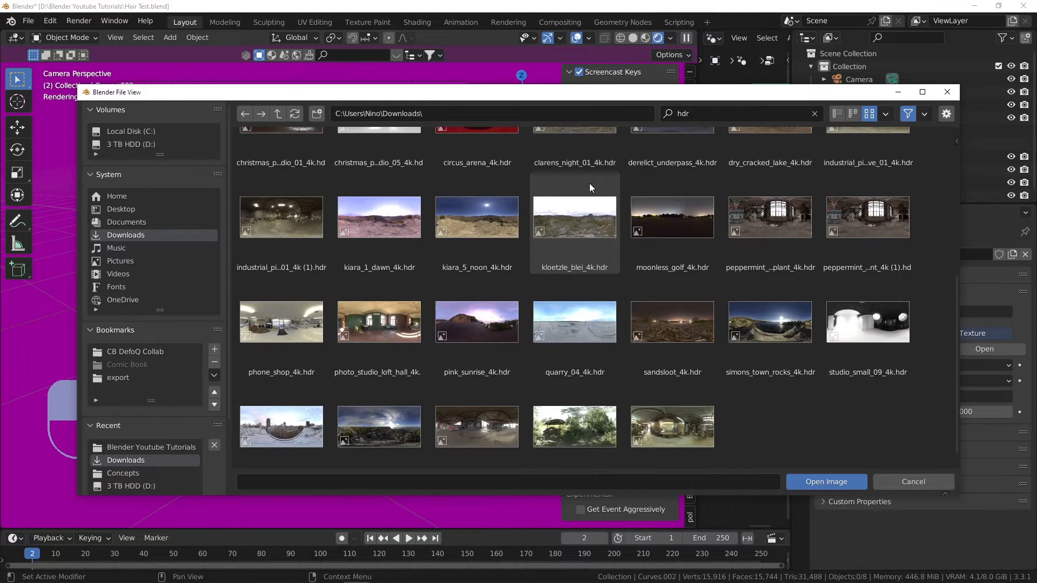
scroll(582, 176, "up", 3)
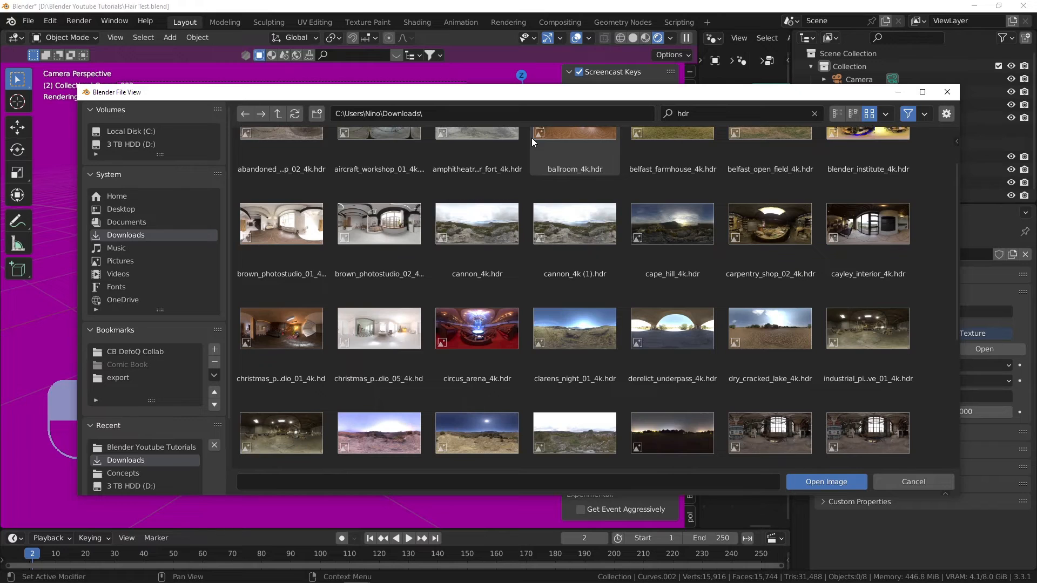
scroll(536, 140, "up", 2)
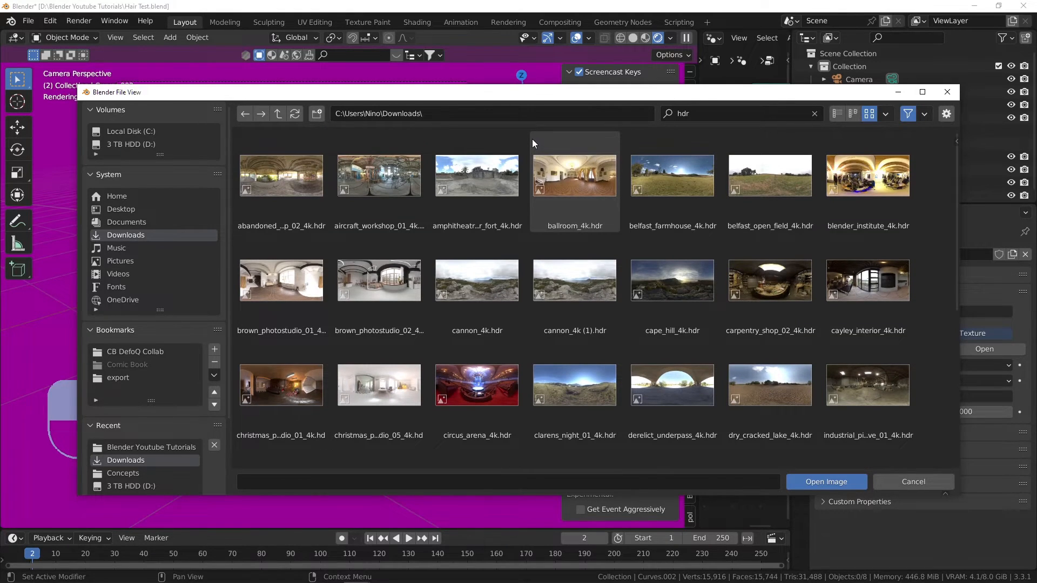
scroll(533, 141, "down", 2)
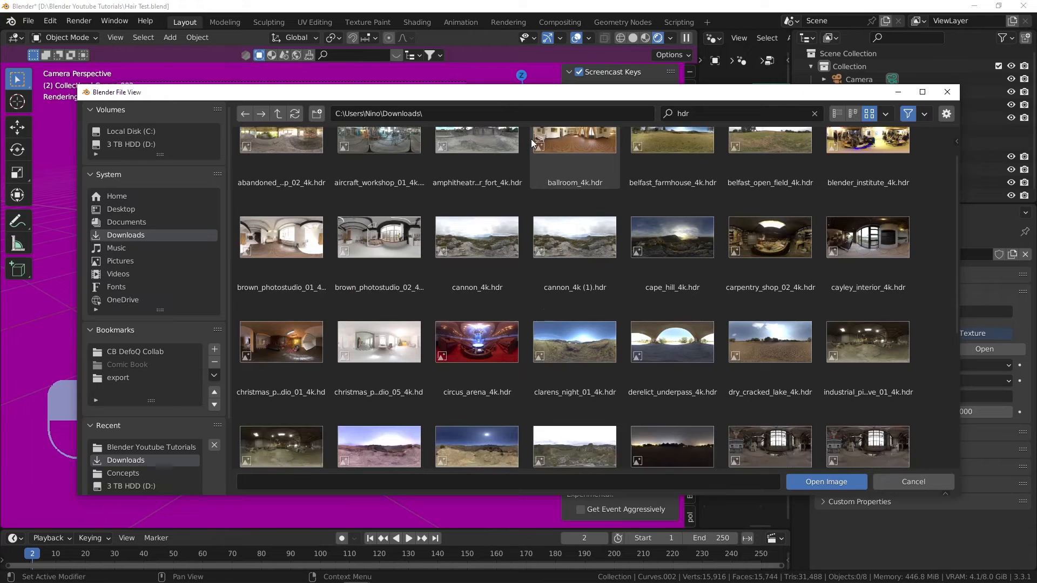
scroll(531, 142, "down", 2)
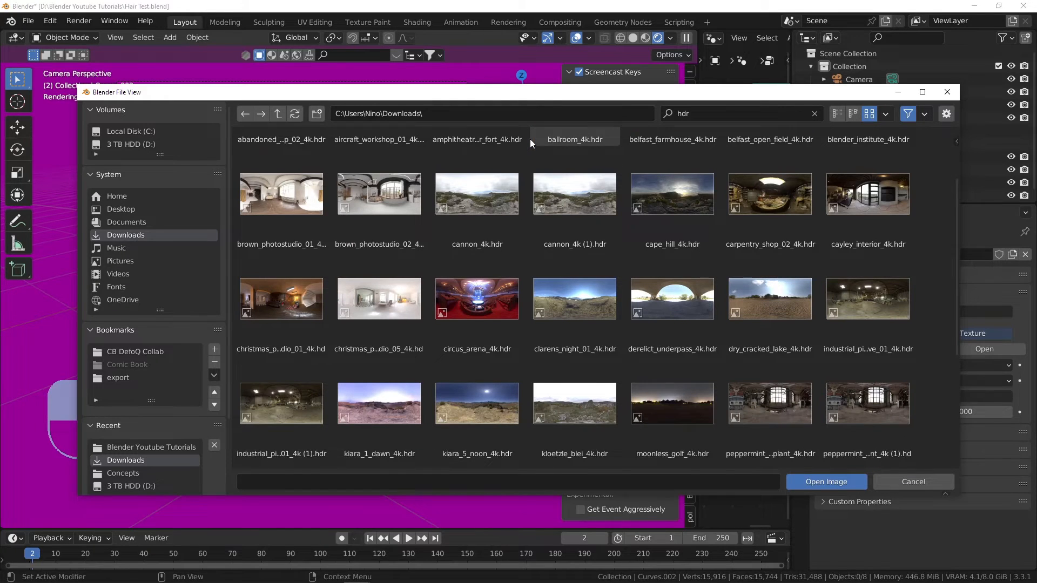
left_click(684, 194)
double_click(682, 192)
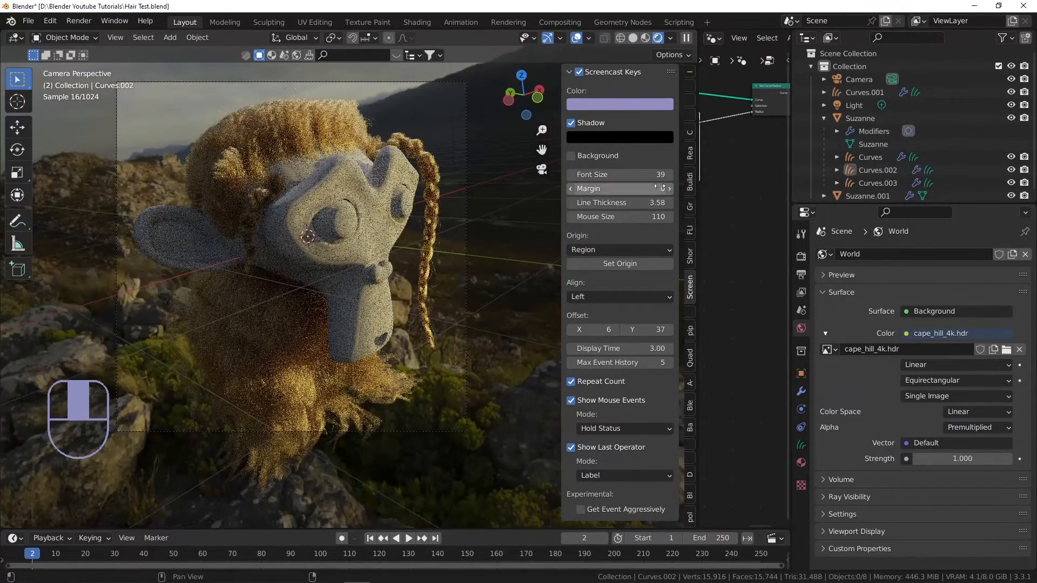
- Enable Transparent film in the Cycles render settings to hide the environment background
left_click(802, 258)
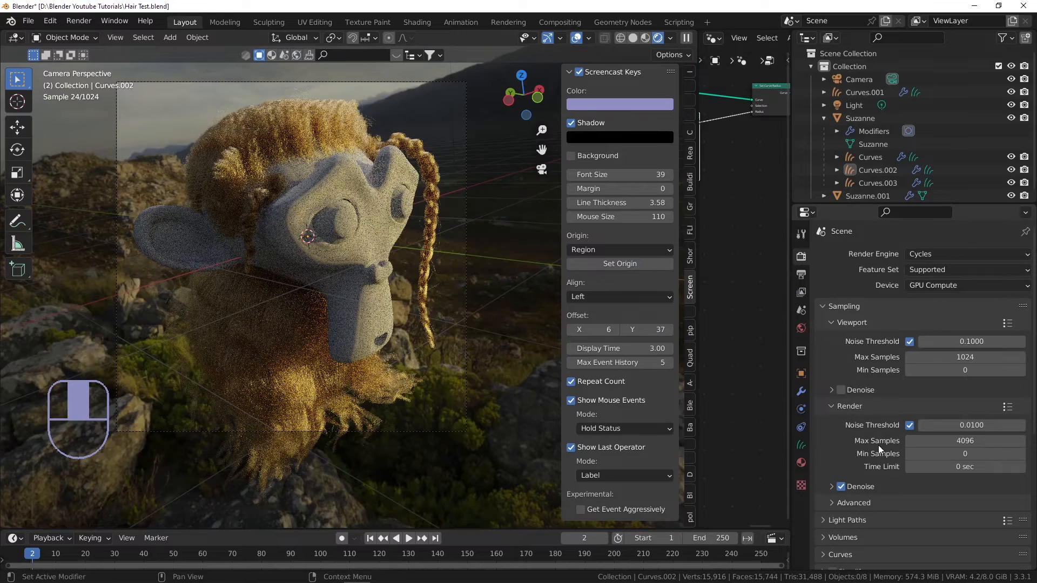
scroll(871, 343, "down", 9)
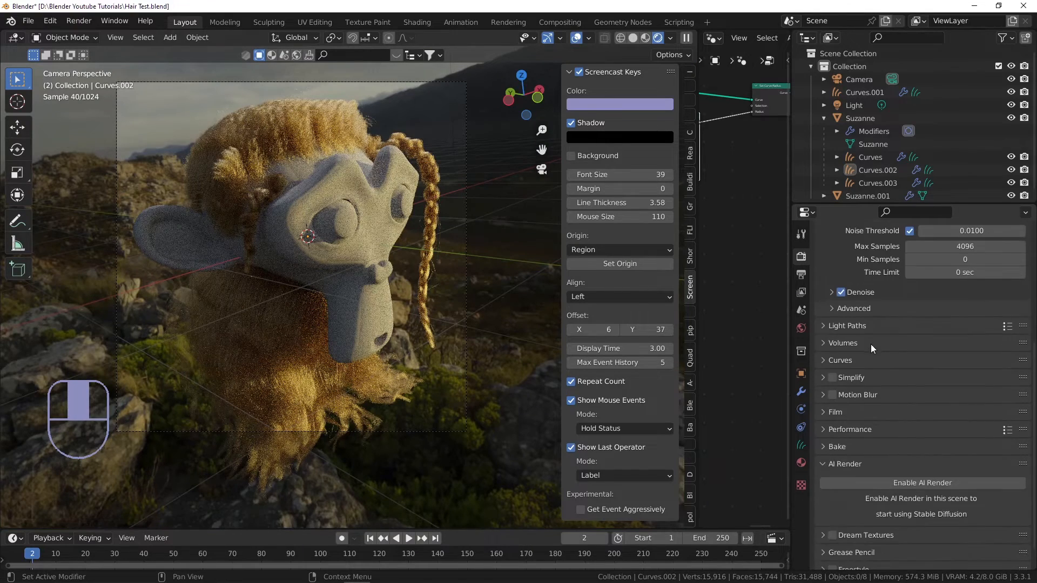
left_click(837, 413)
scroll(883, 426, "down", 2)
left_click(841, 460)
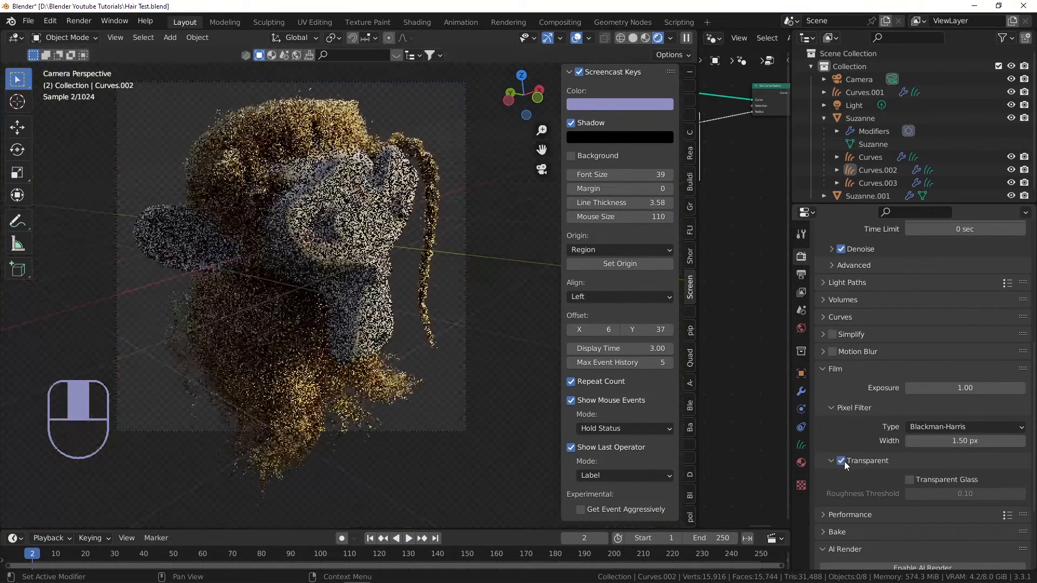
- Widen the node editor beside the 3D viewport and switch it to the Shader Editor showing the World nodes
left_click(800, 328)
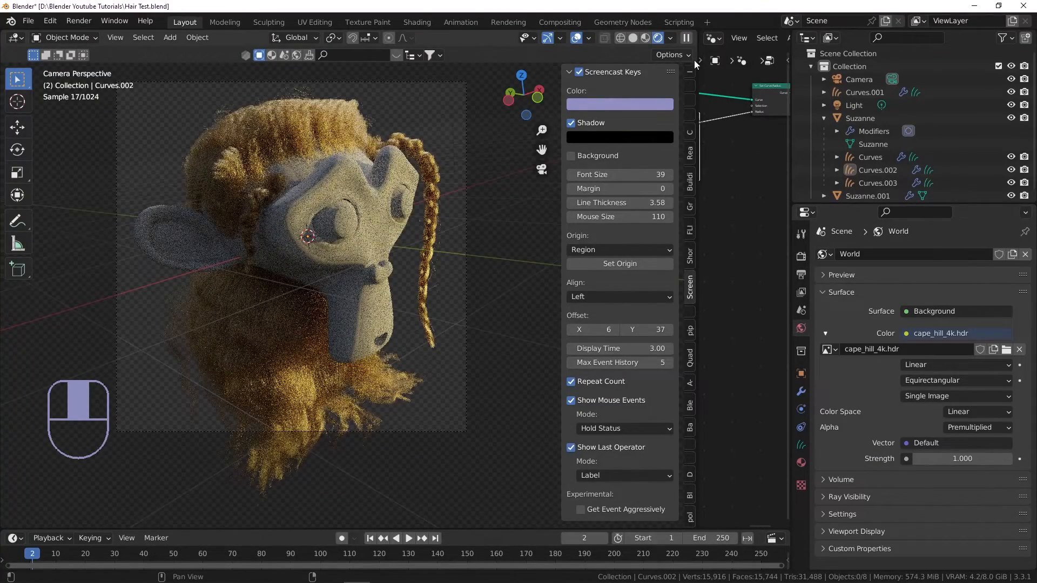
left_click_drag(697, 61, 492, 71)
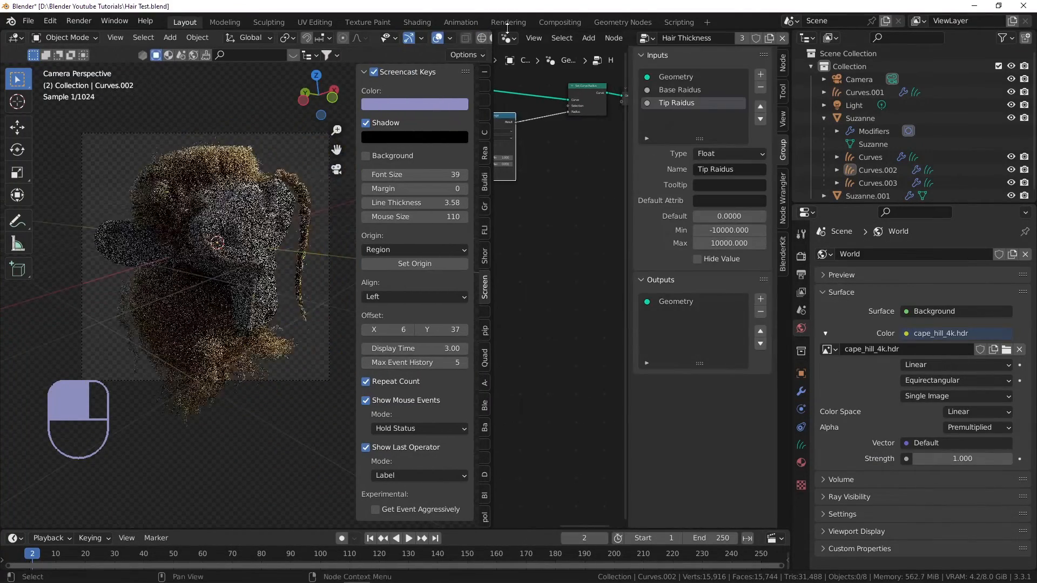
left_click(508, 38)
left_click(543, 157)
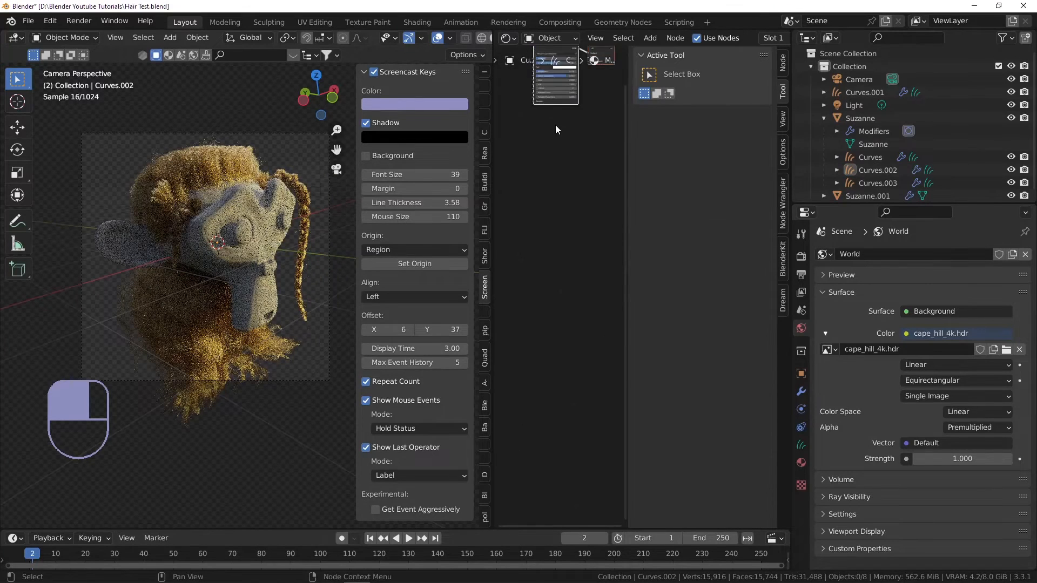
key("Home")
left_click(552, 43)
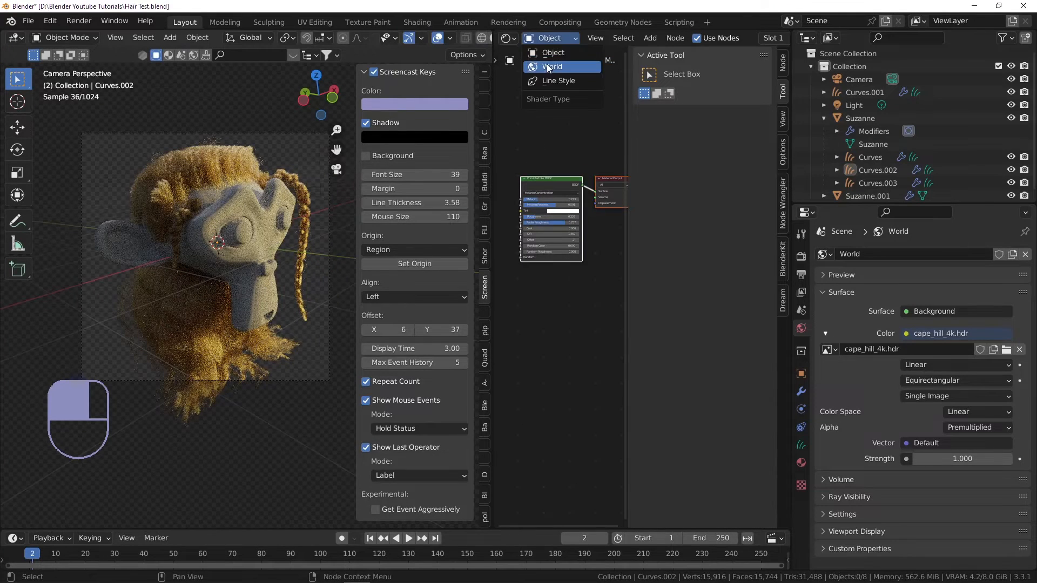
left_click(547, 65)
key("n")
- Add Texture Coordinate and Mapping nodes to the cape_hill_4k.hdr environment texture with Node Wrangler
scroll(604, 153, "up", 10)
middle_click_drag(573, 173, 604, 156)
left_click(617, 177)
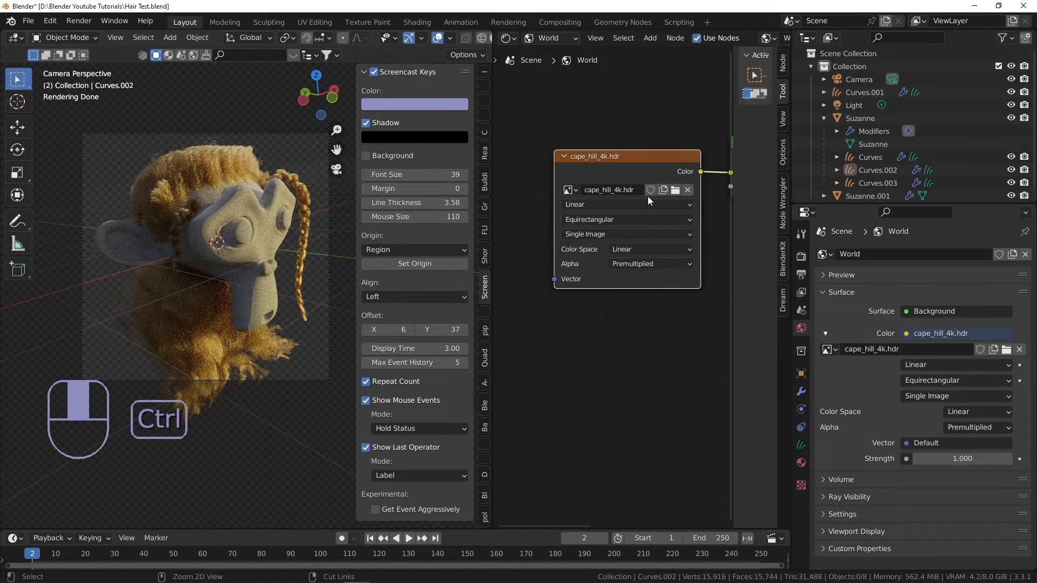
key("ctrl+t")
scroll(564, 176, "down", 2)
middle_click_drag(537, 175, 617, 162)
scroll(580, 193, "up", 3)
middle_click_drag(580, 192, 555, 177)
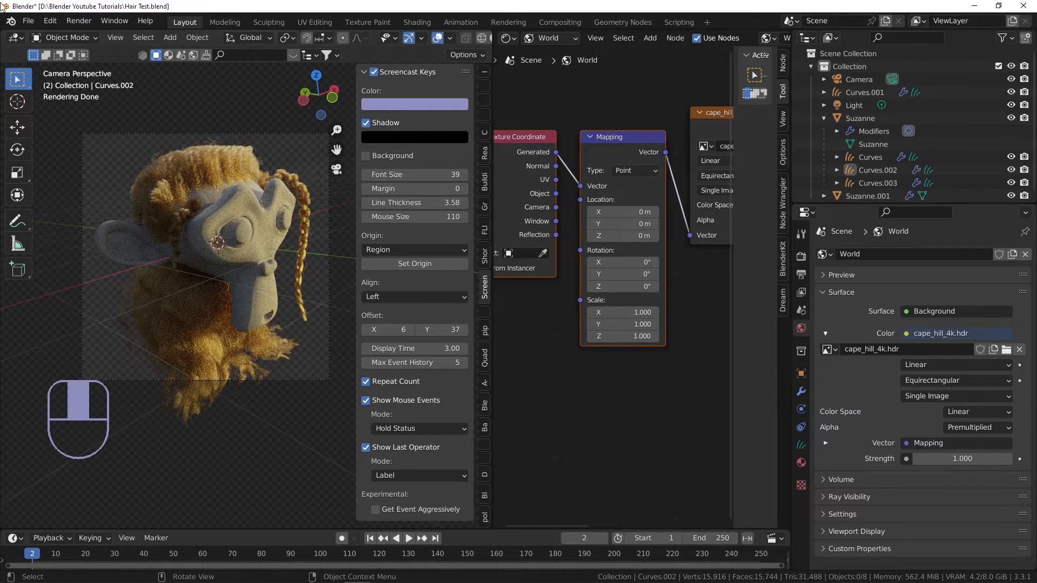
- Look up the Node Wrangler add-on in the preferences and save the preferences
left_click(49, 21)
left_click(90, 213)
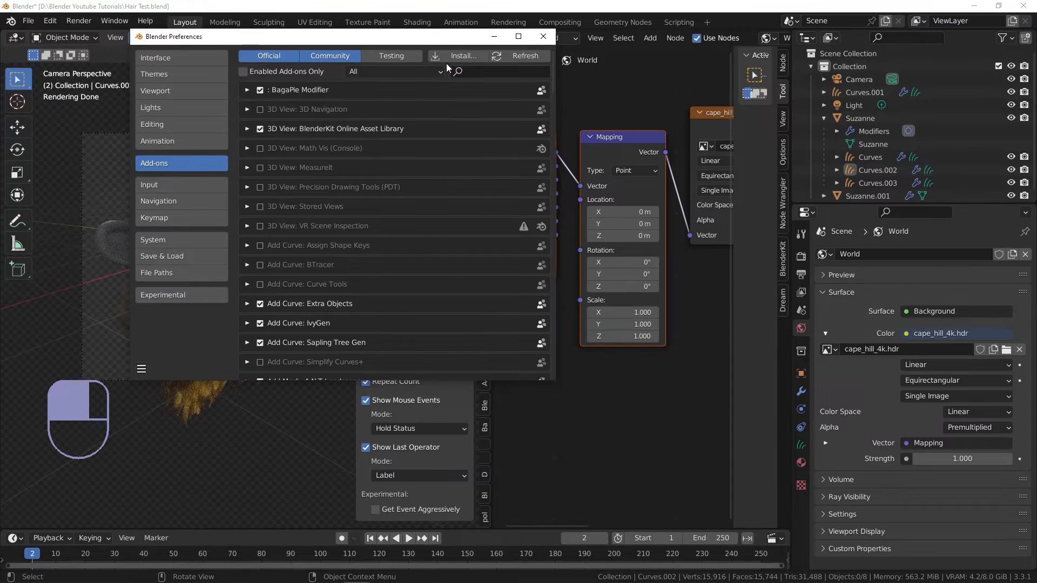
type("node wrangler")
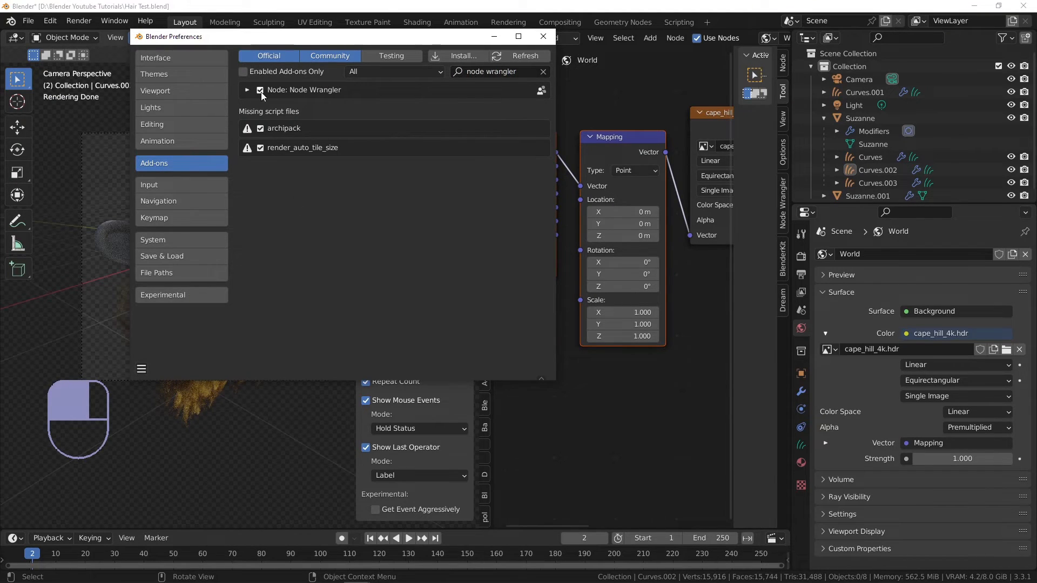
left_click(142, 370)
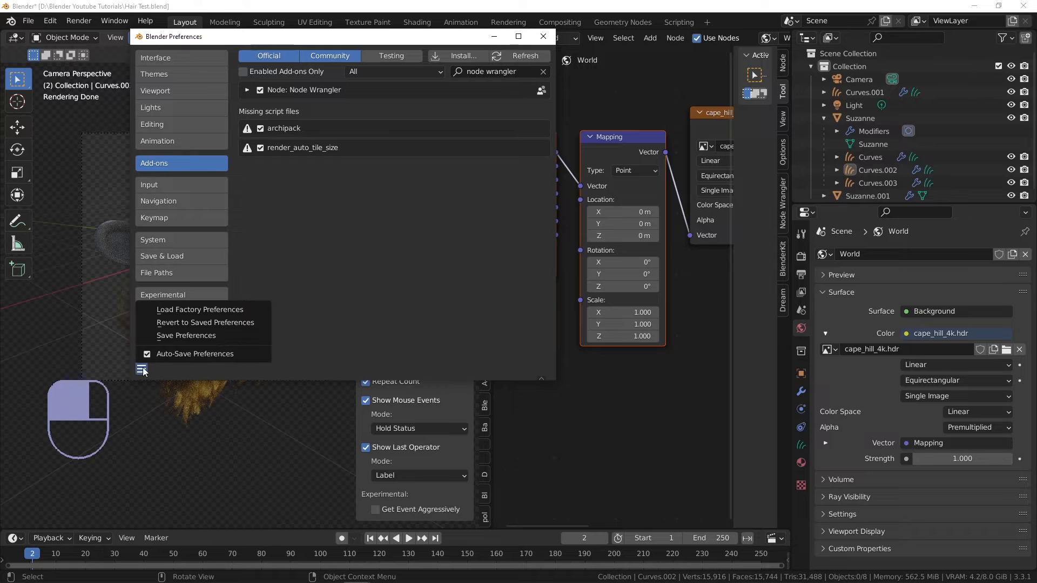
left_click(182, 337)
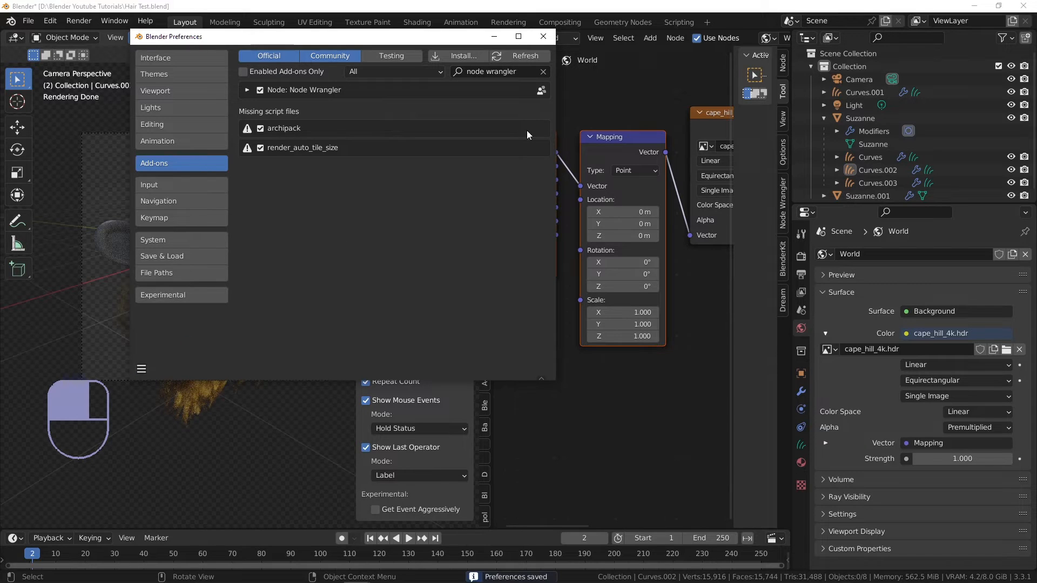
left_click(553, 39)
- Set the environment Mapping node's Z rotation to 93.3°
middle_click_drag(712, 116, 622, 135)
left_click(622, 135)
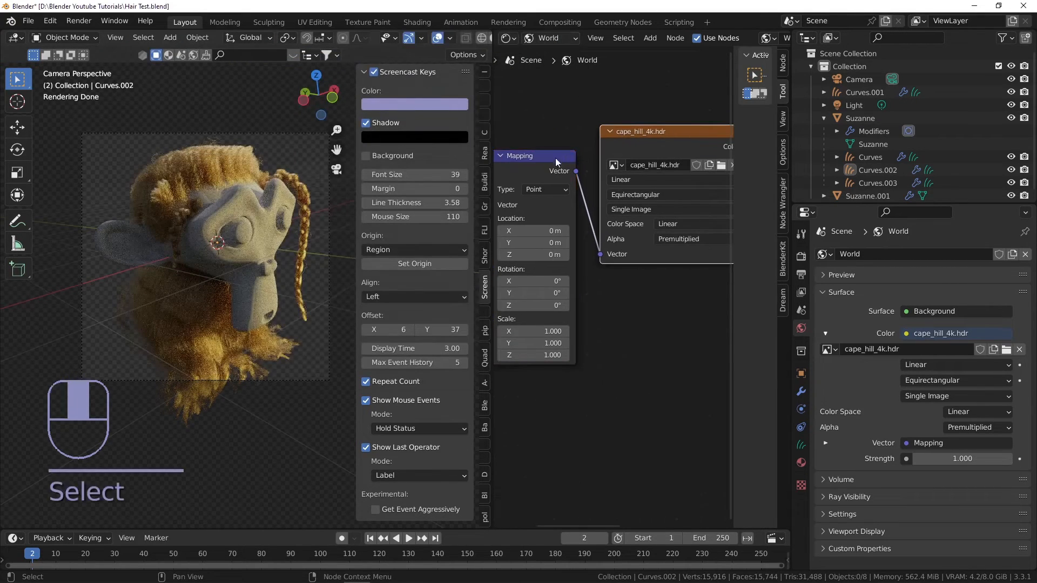
middle_click_drag(555, 157, 654, 103)
scroll(609, 255, "up", 2)
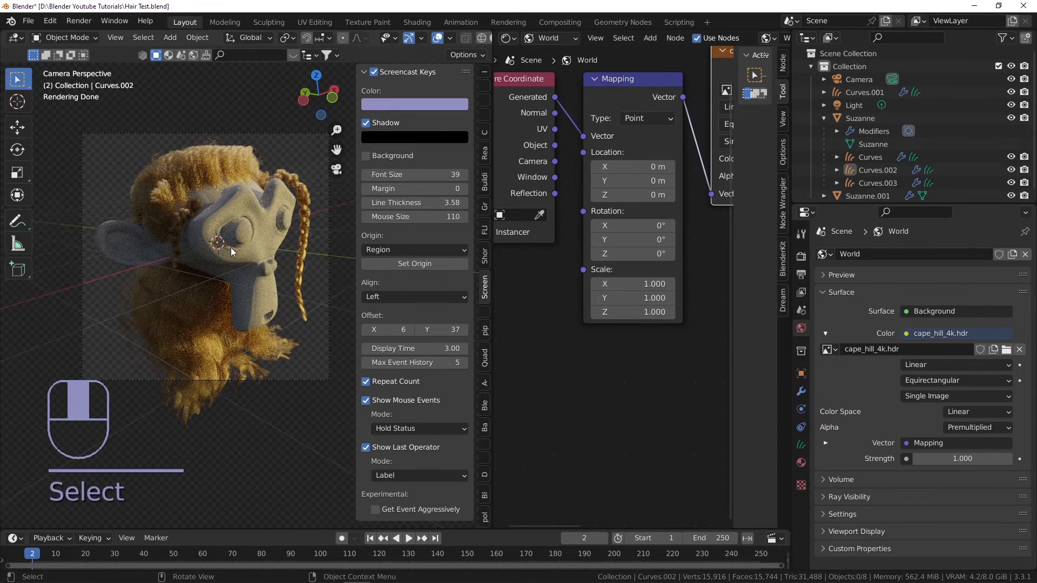
scroll(232, 253, "up", 2)
left_click_drag(632, 253, 682, 254)
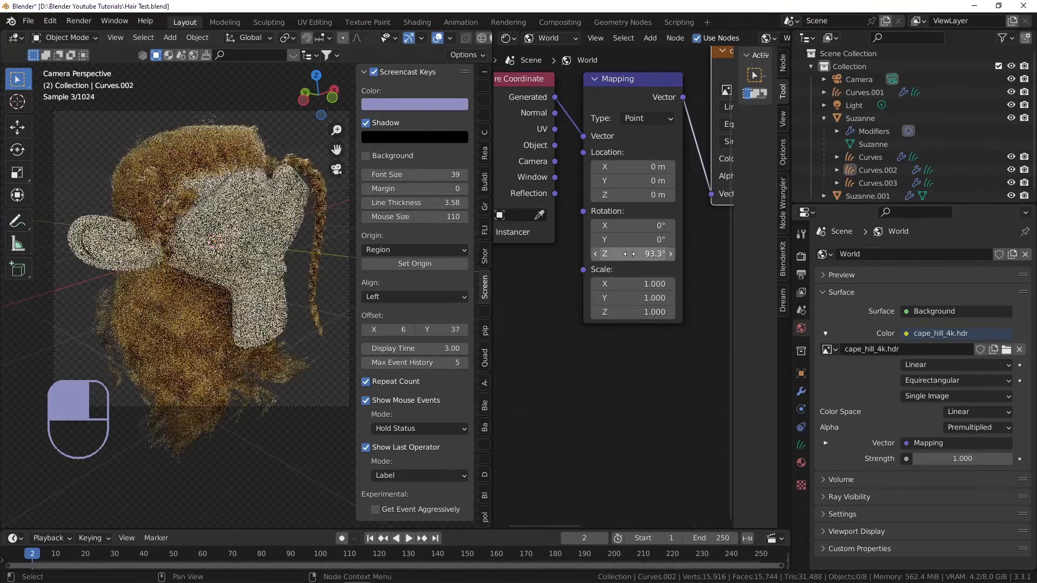
- Set the world's surface sampling method to Manual
left_click(840, 514)
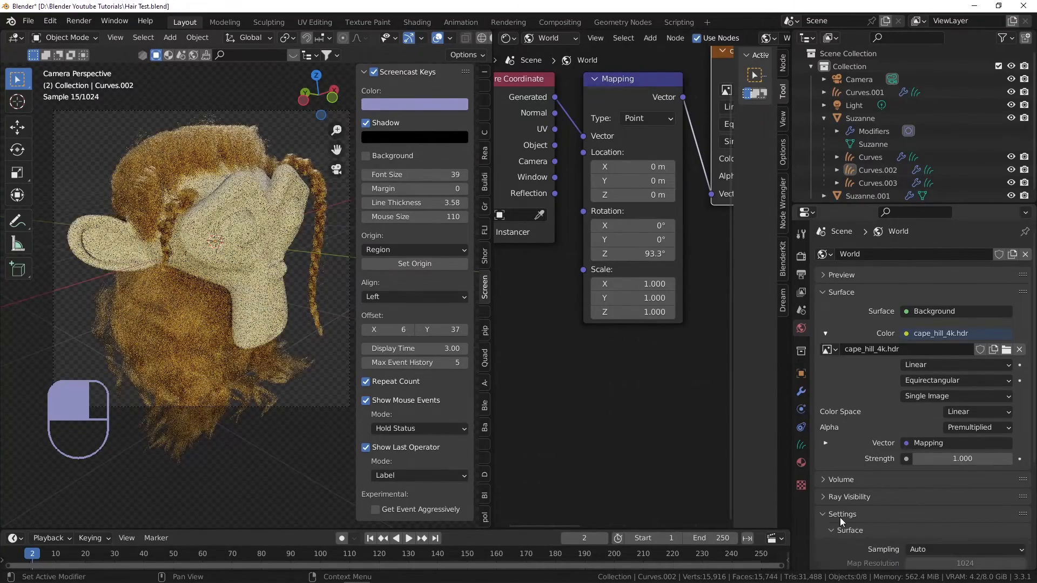
scroll(859, 487, "down", 5)
left_click(921, 442)
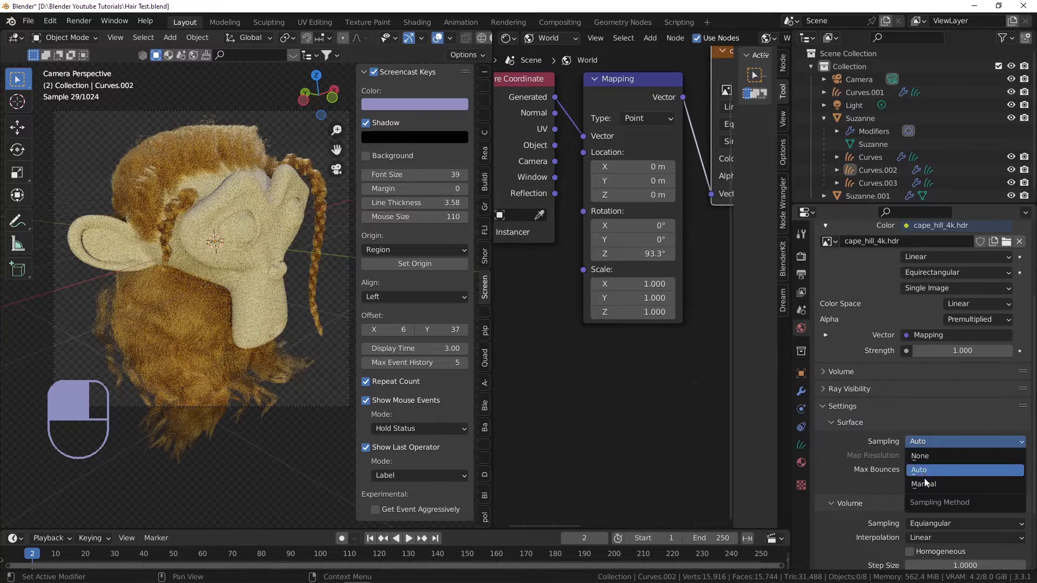
left_click(923, 455)
scroll(907, 435, "up", 5)
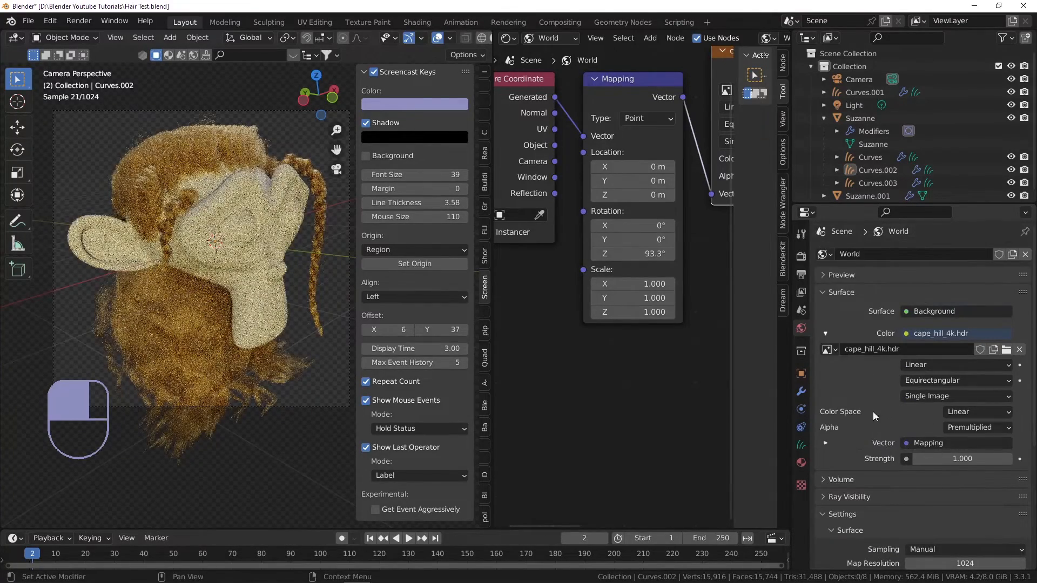
- Set the environment Mapping node's Z rotation to 203° and save the file
left_click(825, 443)
left_click_drag(643, 255, 692, 254)
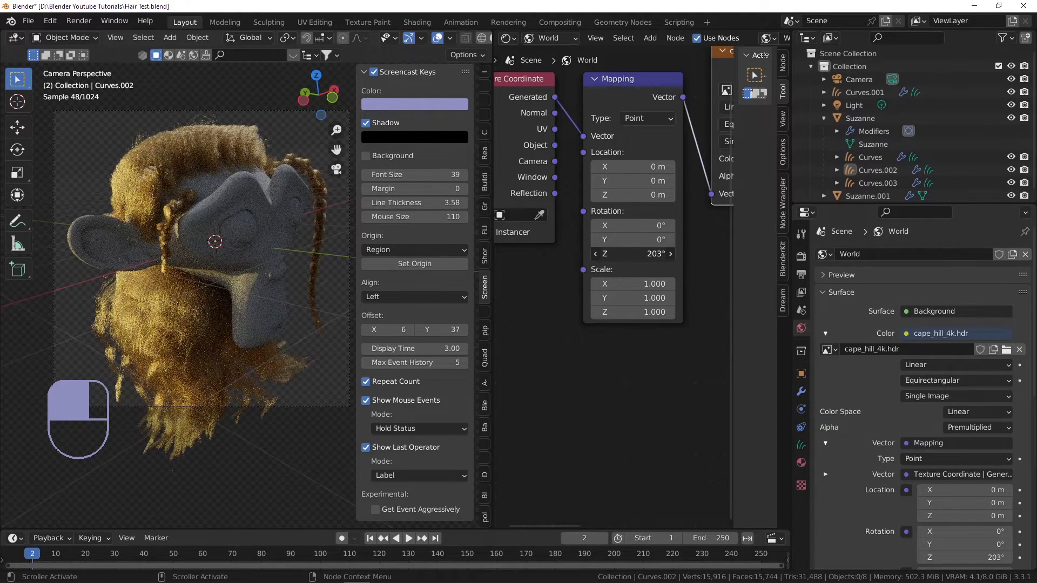
key("ctrl+s")
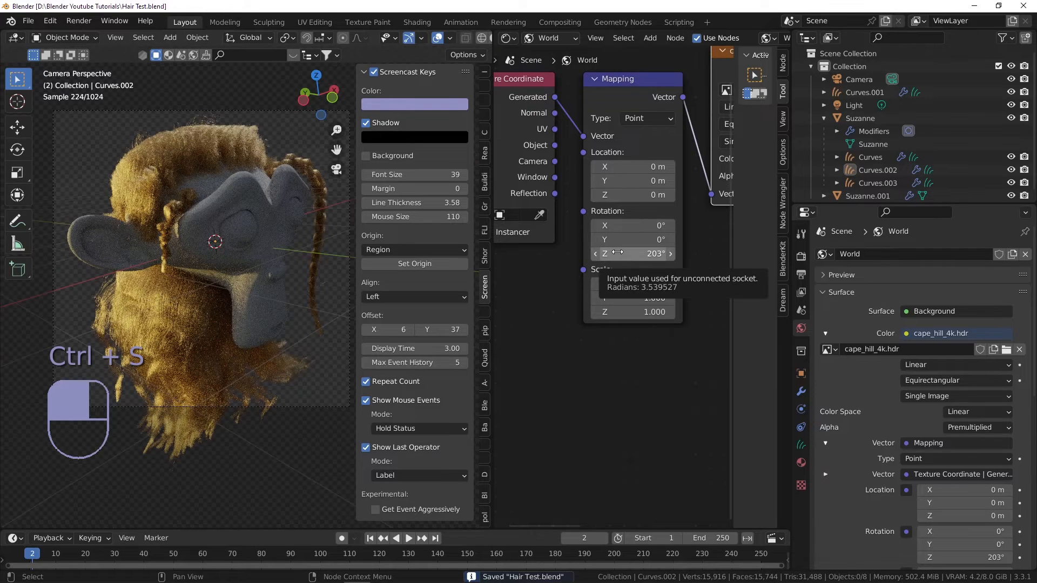
- Set the environment Mapping node's Z rotation to 356° and save the file
left_click_drag(617, 252, 700, 252)
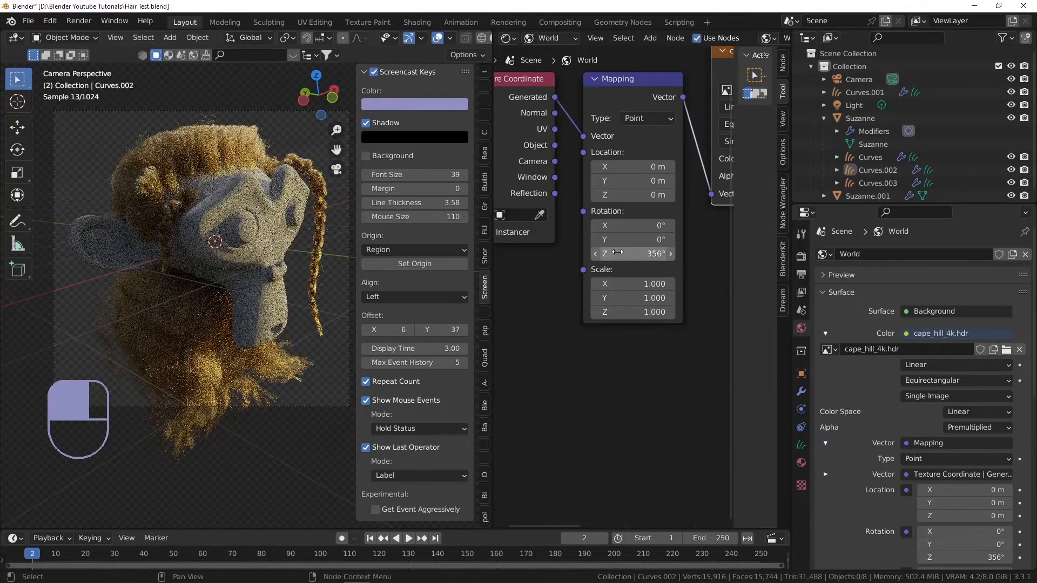
key("ctrl+s")
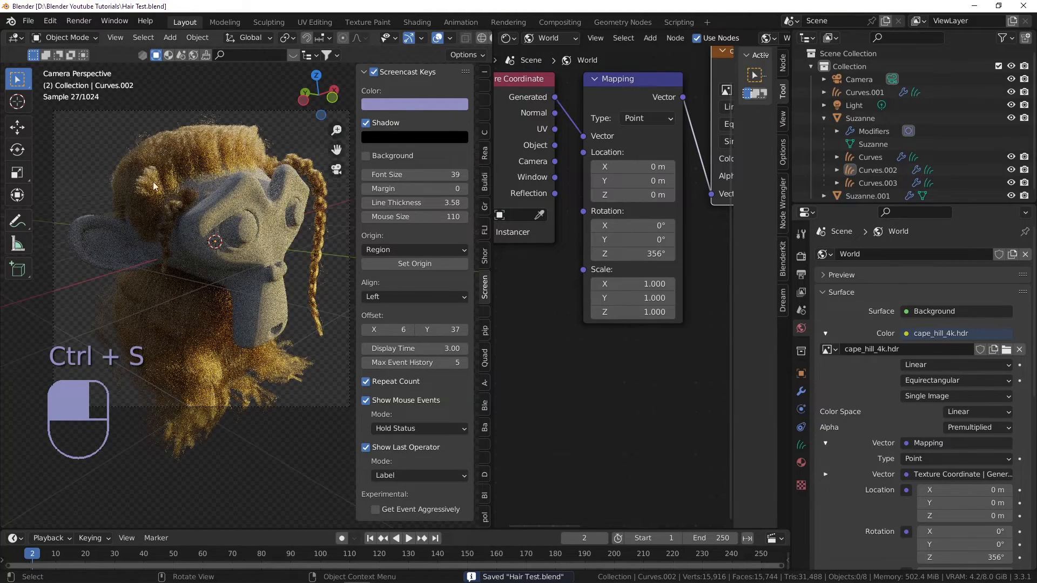
- Add an area light, move it behind Suzanne's head and raise it along the Z axis
scroll(203, 159, "down", 2)
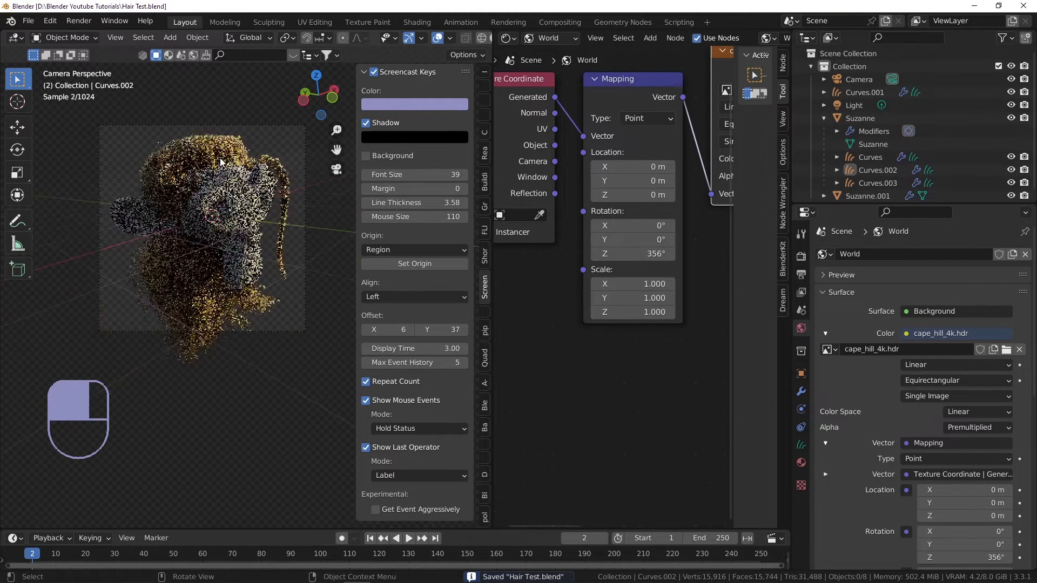
scroll(202, 159, "up", 1)
middle_click_drag(174, 162, 228, 219)
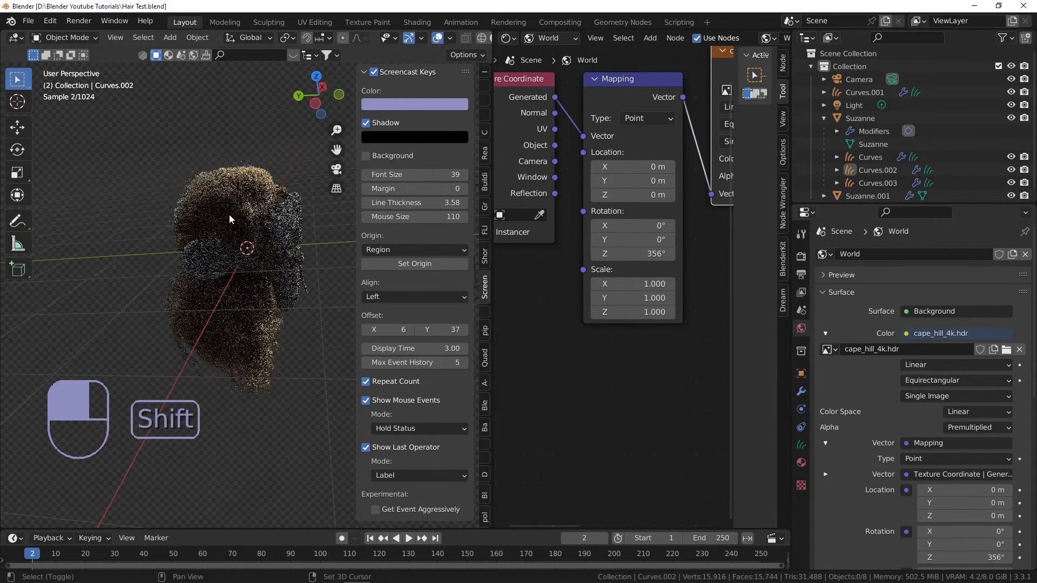
key("shift+a")
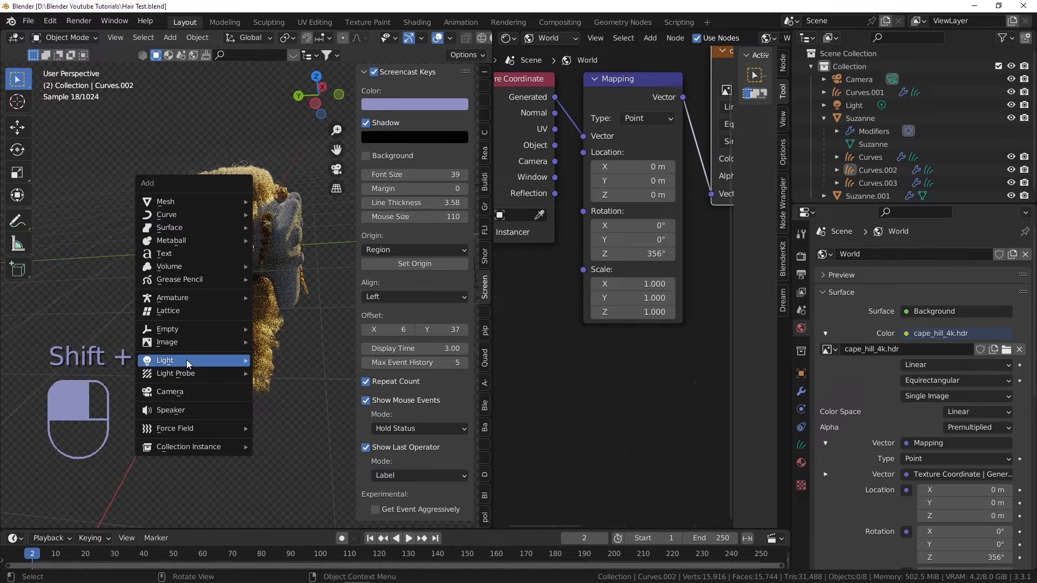
mouse_move(190, 359)
left_click(301, 401)
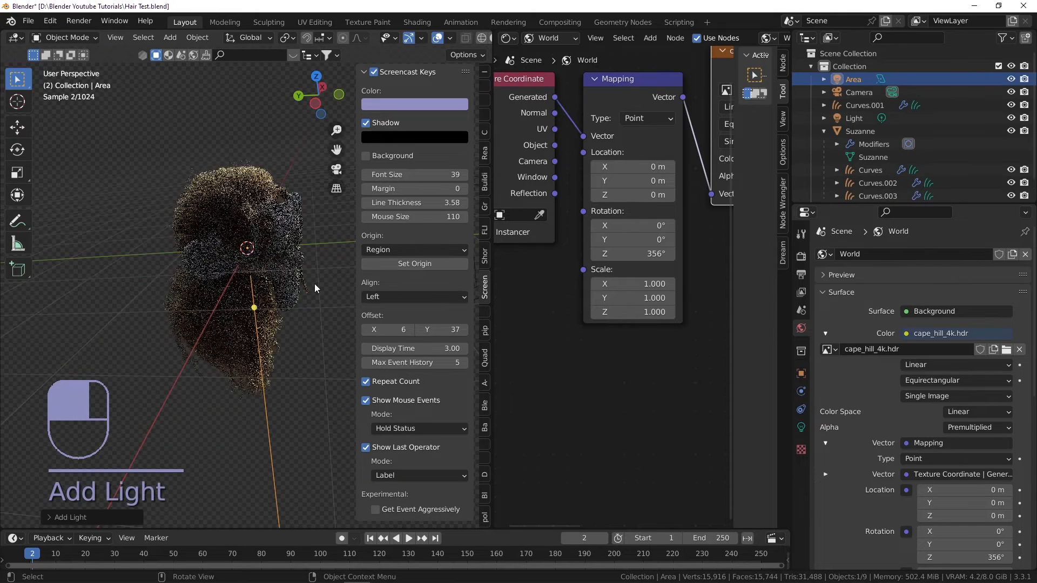
key("g")
left_click(229, 329)
key("g")
key("z")
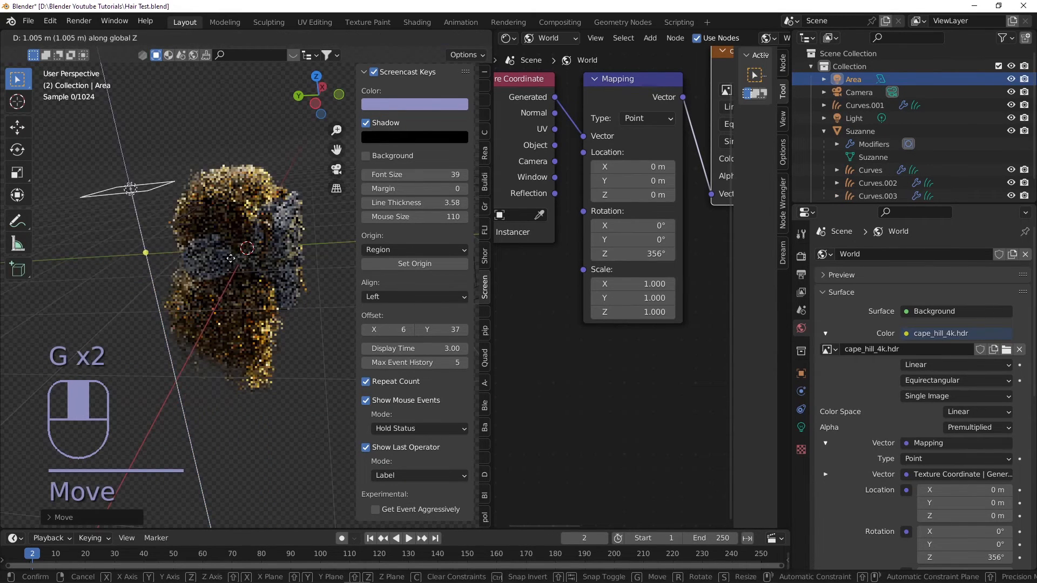
left_click(212, 281)
- Rotate the area light about the X axis to aim at the back of the head, and move it higher
middle_click_drag(215, 254, 233, 235)
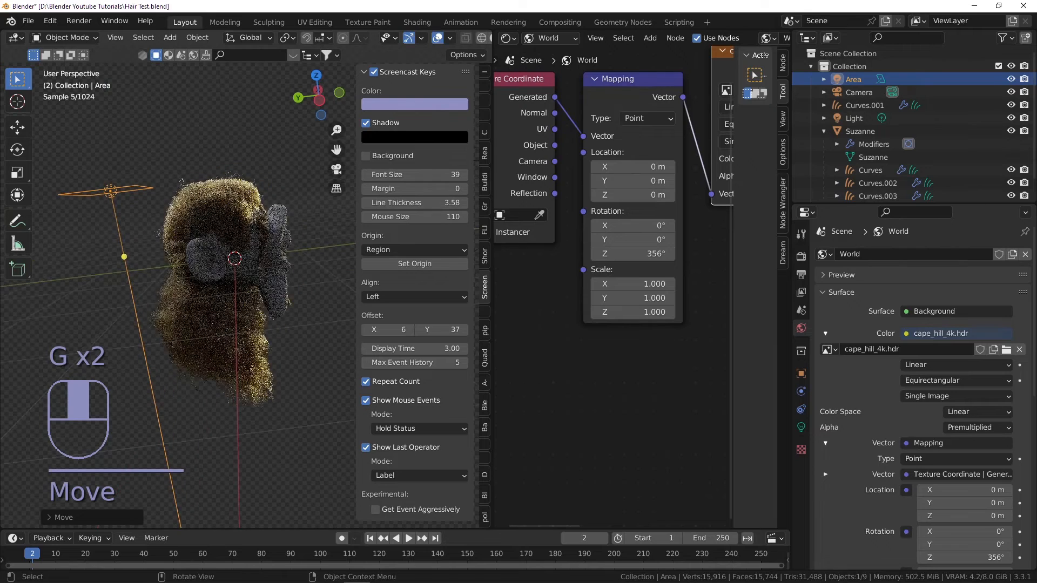
key("r")
key("x")
left_click(301, 236)
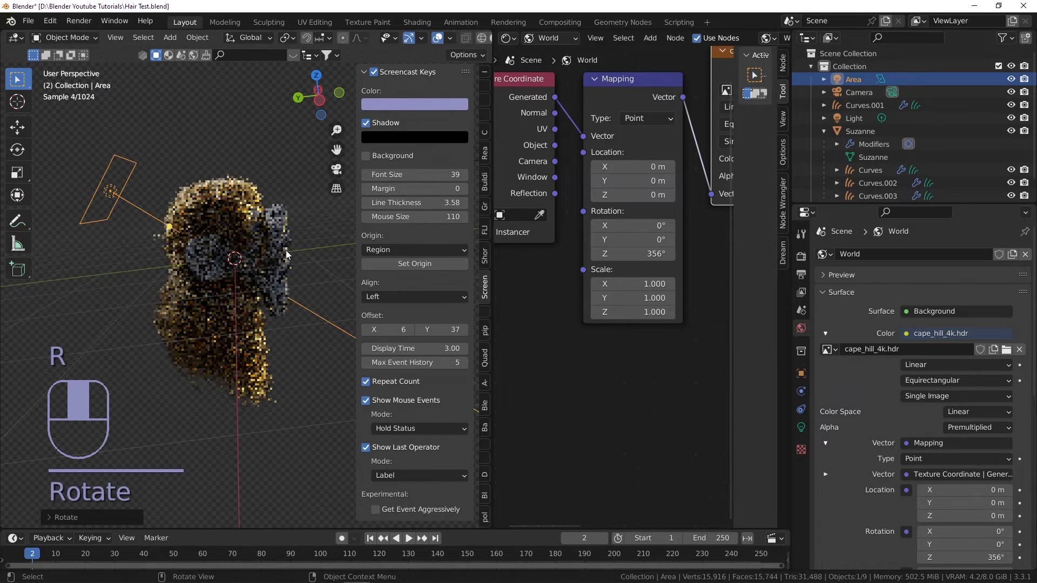
key("g")
key("r")
left_click(180, 189)
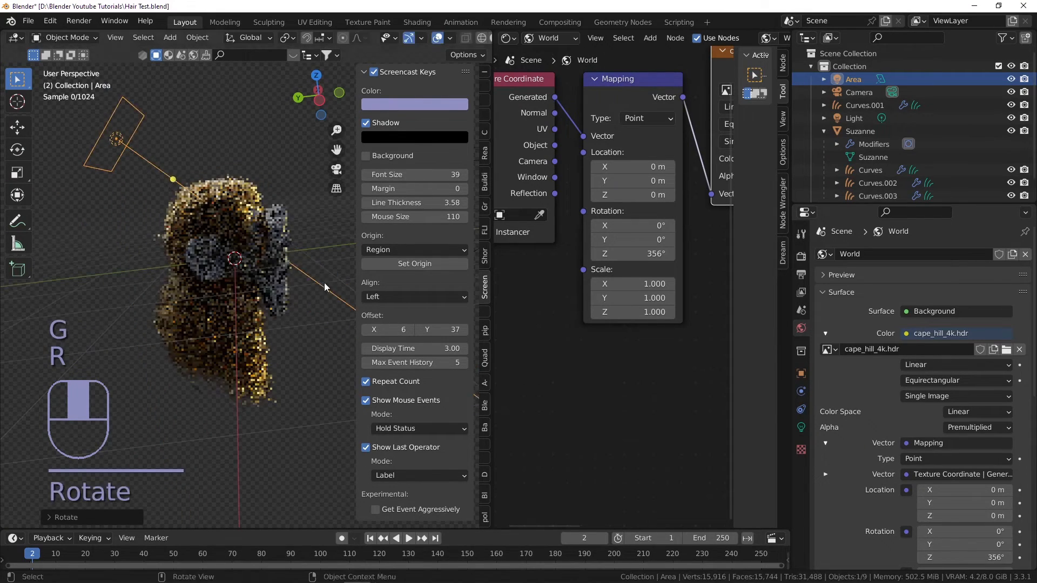
- Set the area light's size to 2.29 m, then move and rotate it over the hair in the camera view
left_click(801, 427)
left_click_drag(923, 374, 978, 373)
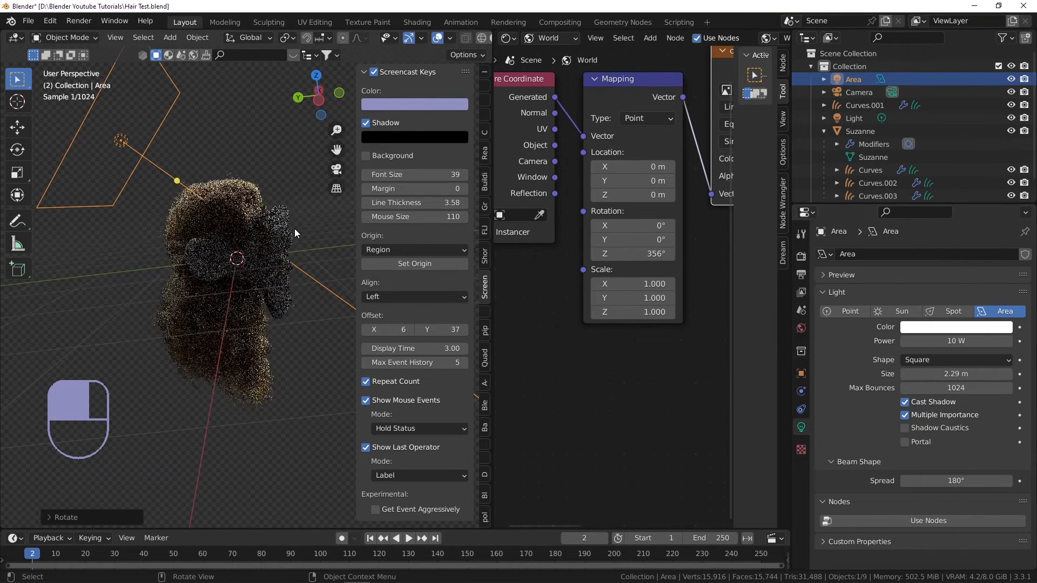
key("KP_0")
key("g")
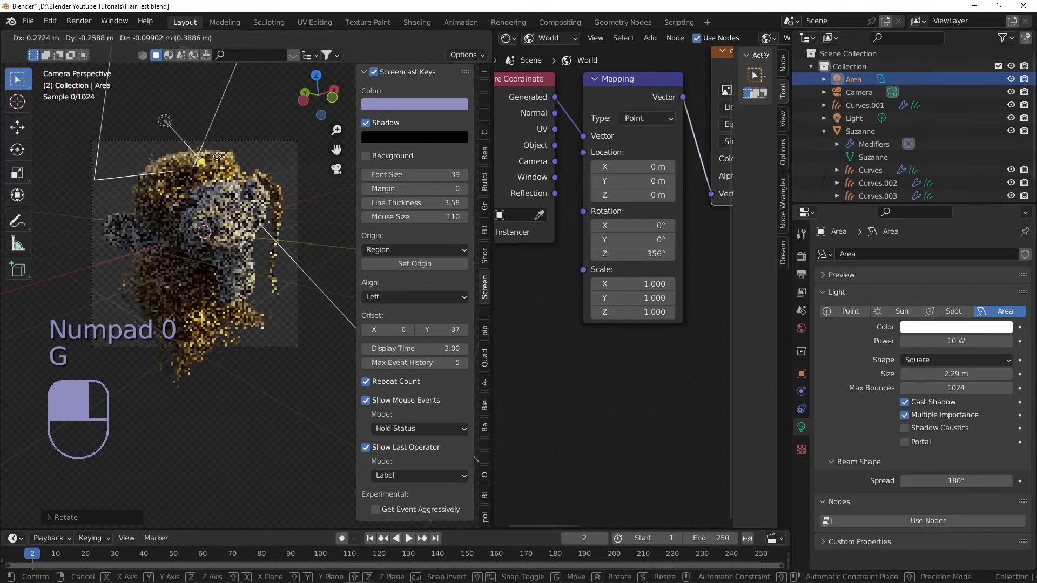
left_click(247, 173)
key("r")
middle_click_drag(265, 160, 280, 137)
left_click(268, 135)
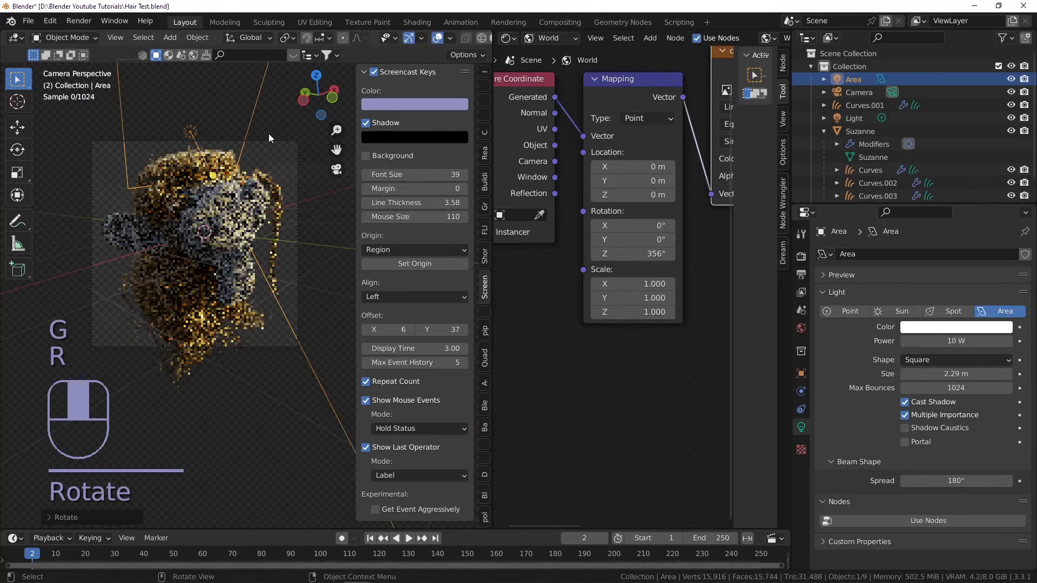
- Fine-tune the area light's position above the hair and set its size to 3.23 m and power to 282.6 W
key("g")
mouse_move(298, 200)
middle_mouse_down()
mouse_move(289, 208)
mouse_move(312, 215)
middle_mouse_up()
left_click(285, 219)
key("g")
left_click(310, 208)
key("g")
left_click(312, 216)
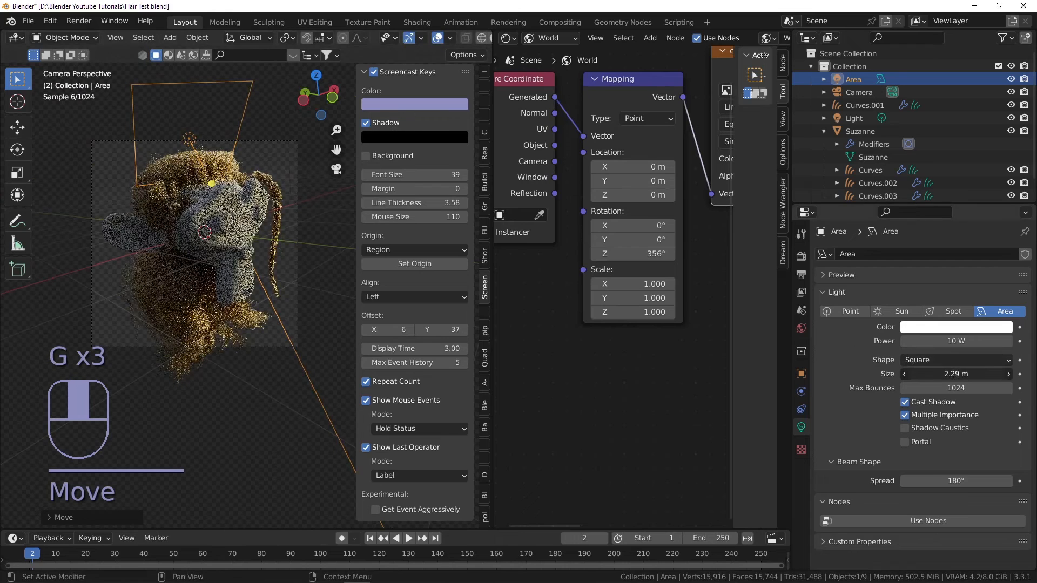
left_click_drag(913, 374, 988, 342)
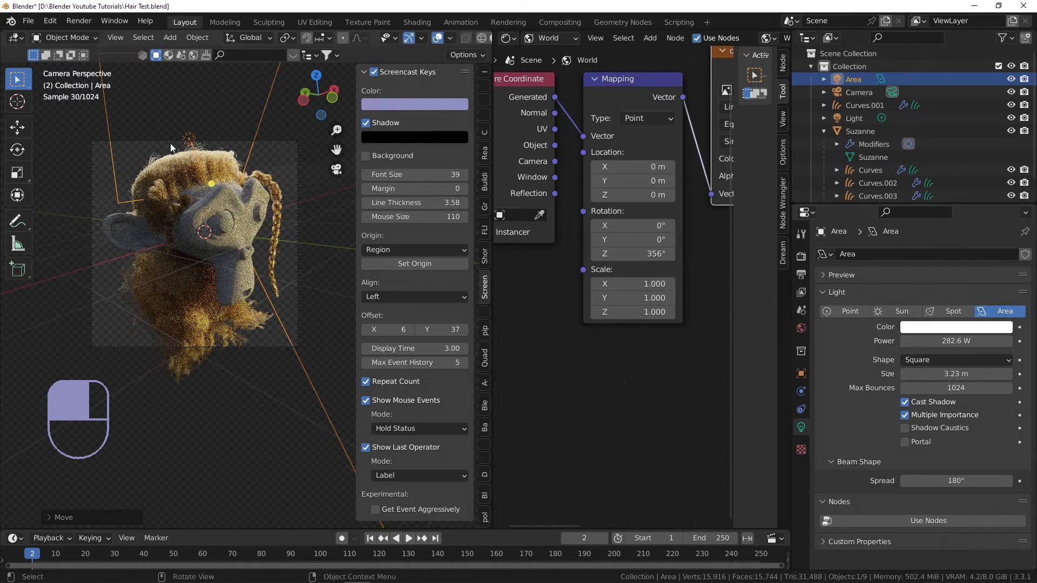
- Lower the area light along Z and shift it along Y behind the back of the head
key("g")
key("z")
left_click(196, 196)
key("g")
left_click(254, 203)
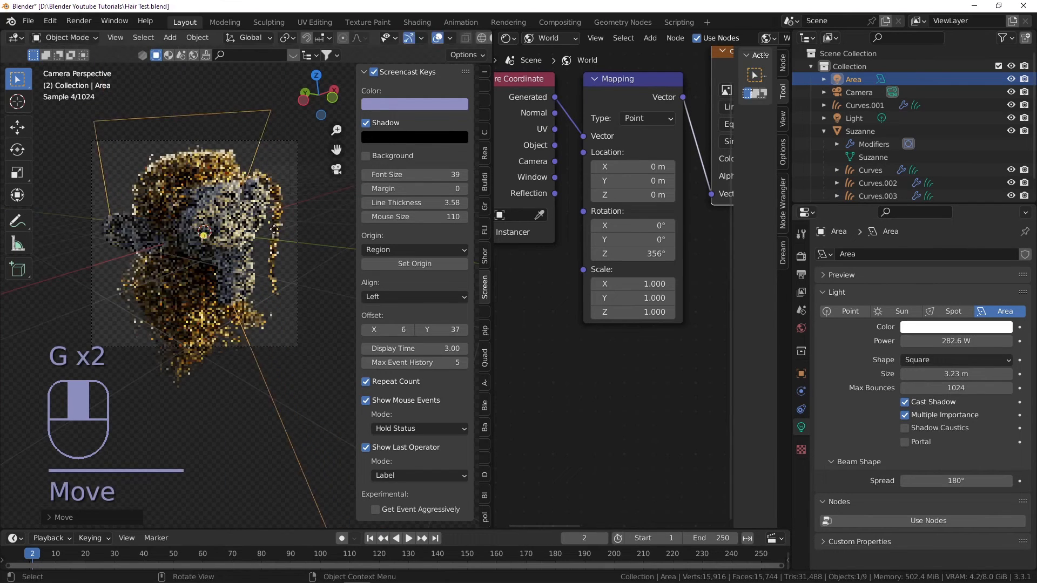
key("g")
key("y")
left_click(244, 209)
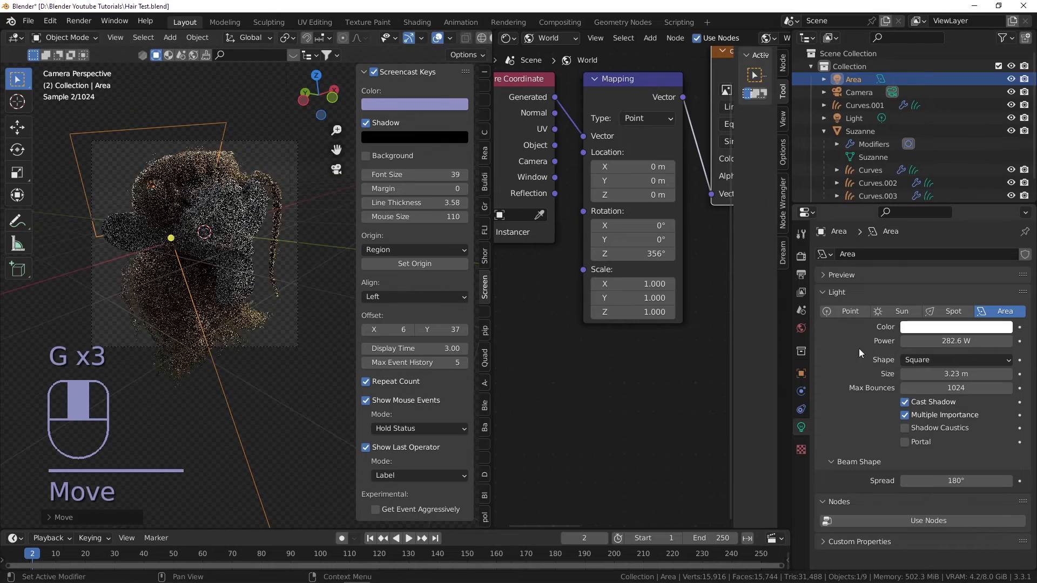
- Set the area light's size to 3.84 m and save the file
left_click_drag(956, 374, 990, 374)
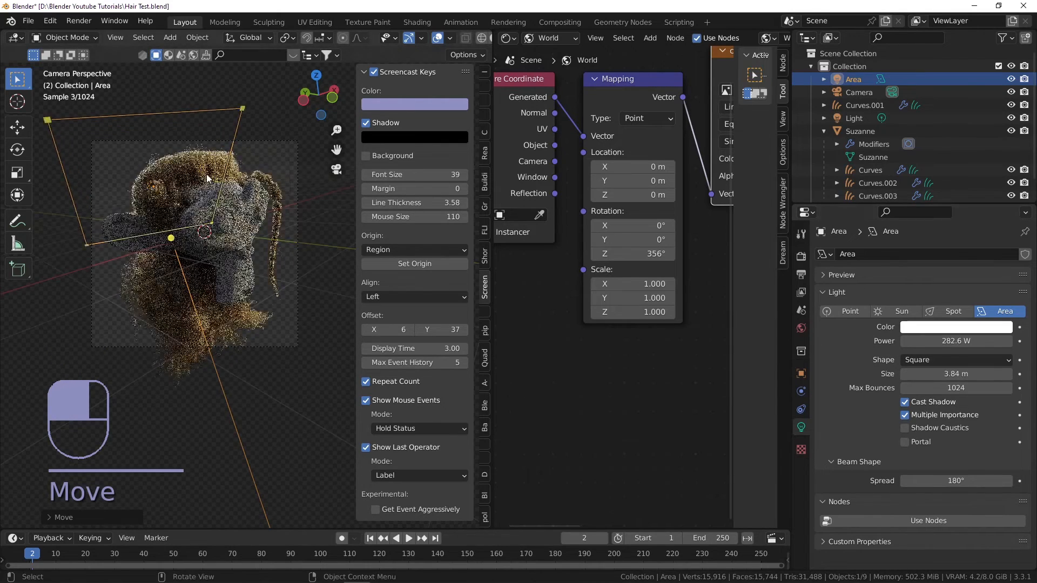
key("ctrl+s")
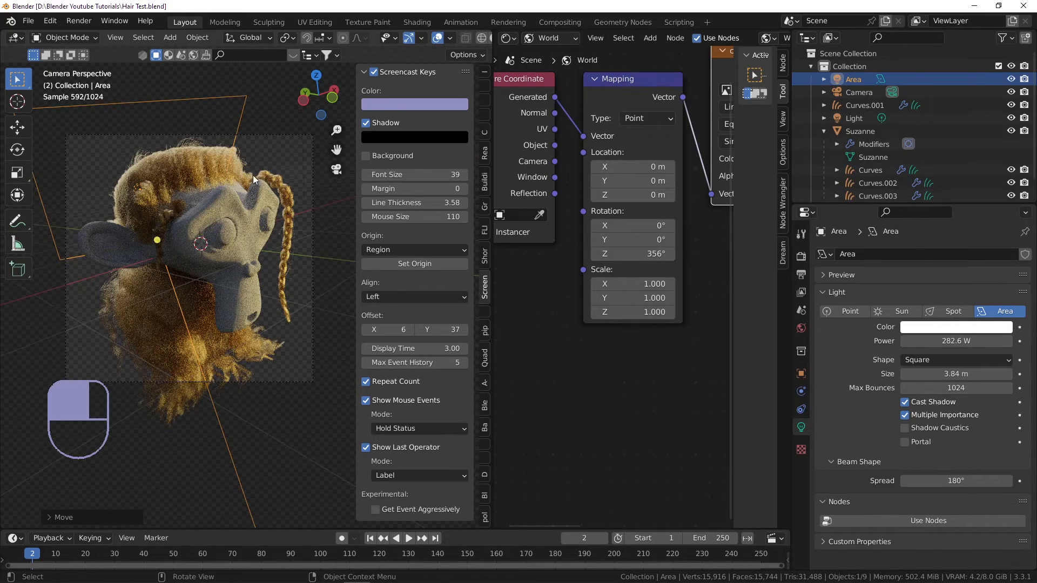
- Try coral and sky-blue tints on the area light and settle on a periwinkle blue with saturation 0.693
middle_click_drag(253, 175, 129, 181)
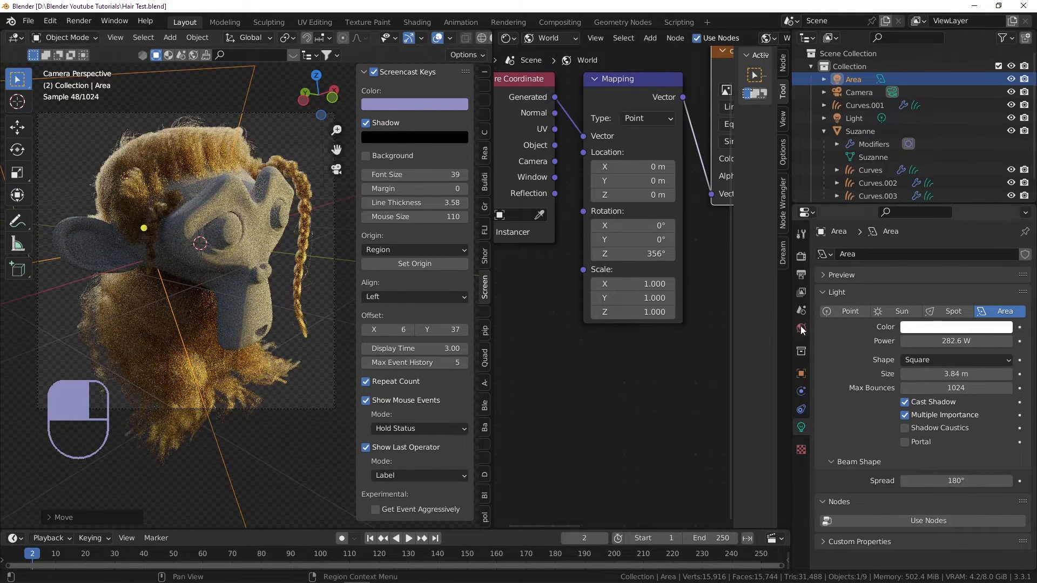
left_click(921, 327)
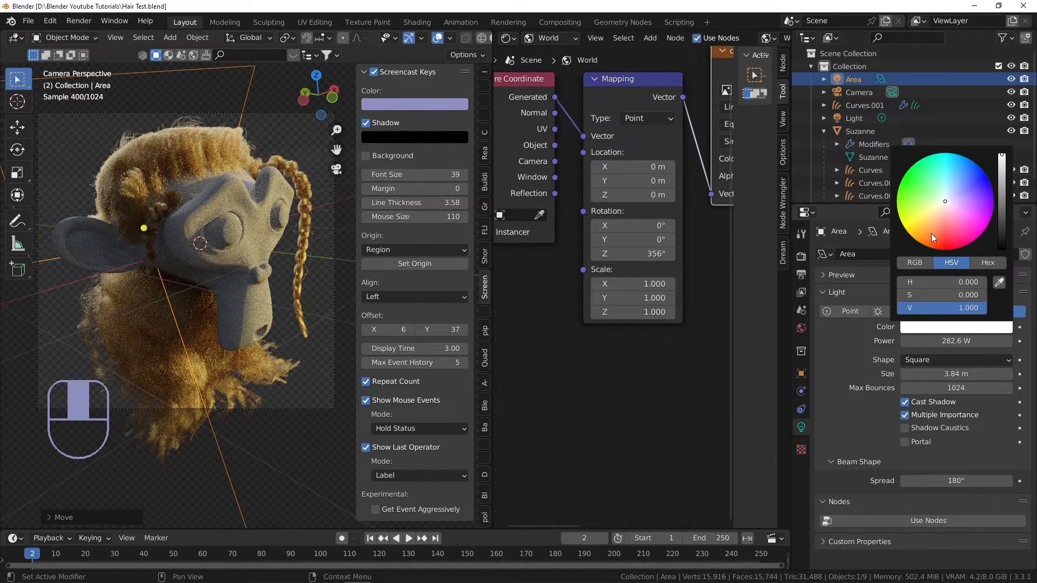
left_click_drag(952, 199, 939, 231)
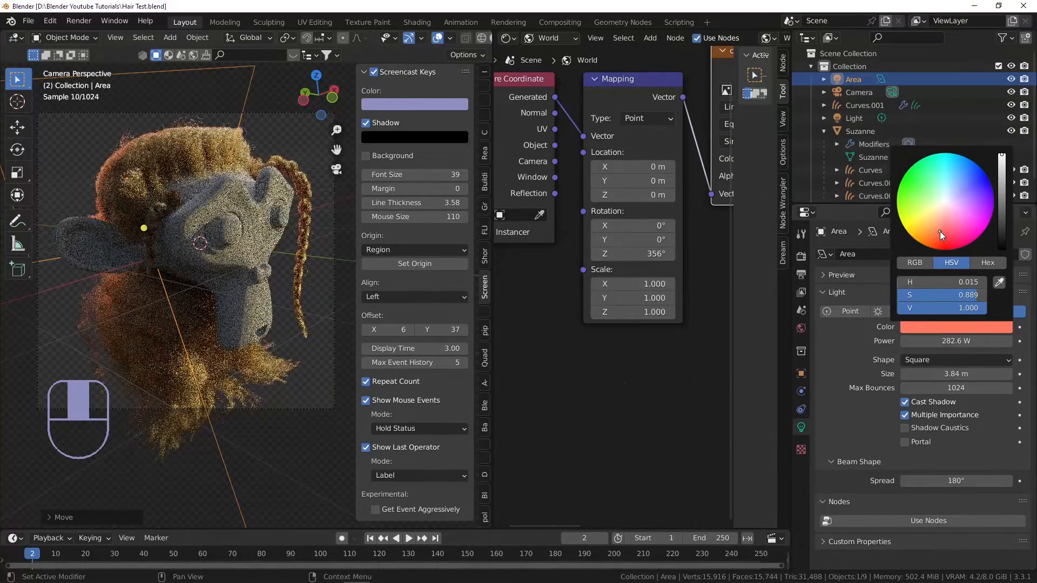
left_click(954, 185)
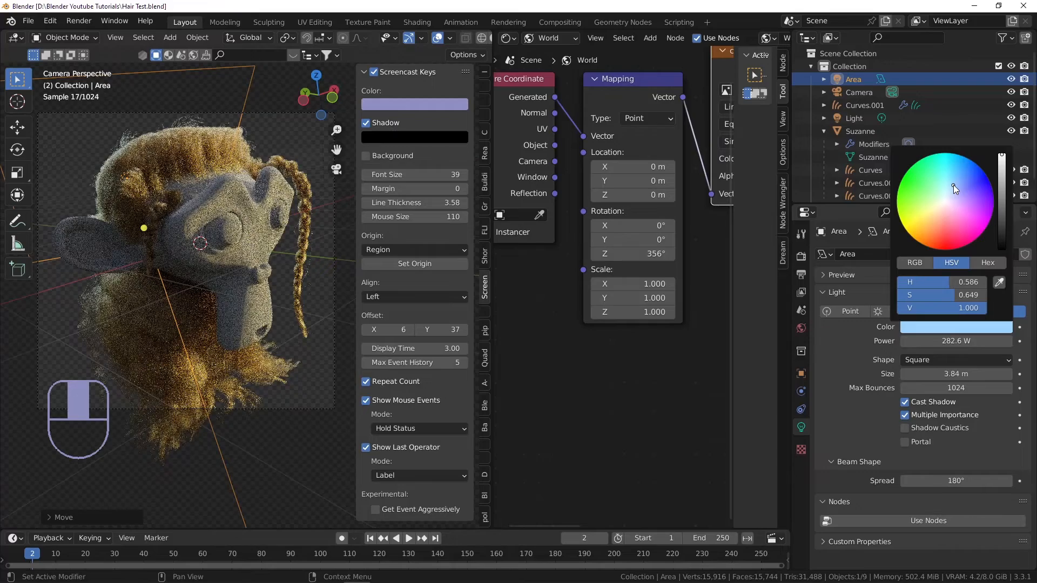
left_click(961, 188)
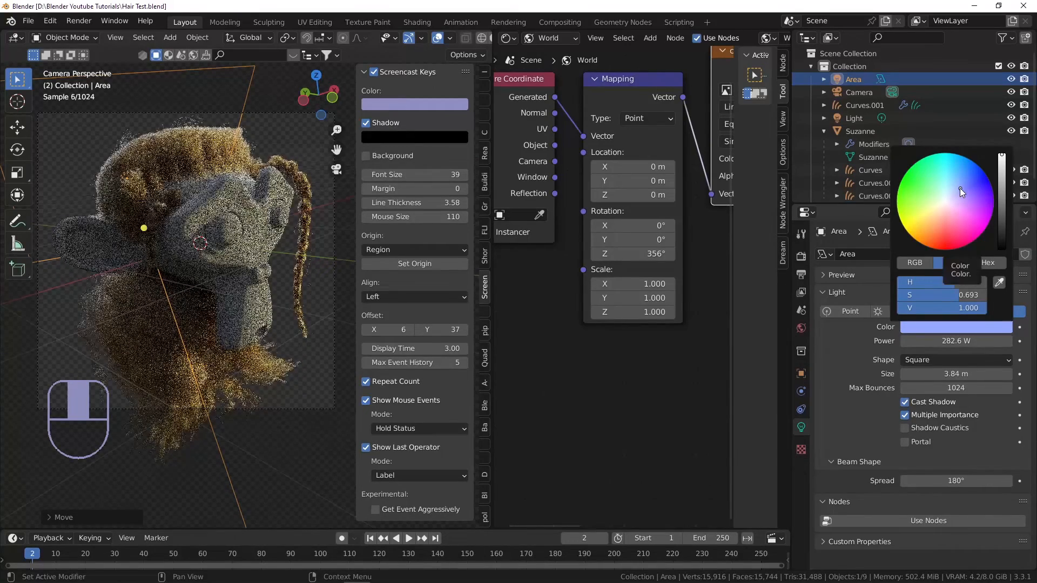
- Set the world environment's Mapping Z rotation to 512°
left_click(801, 329)
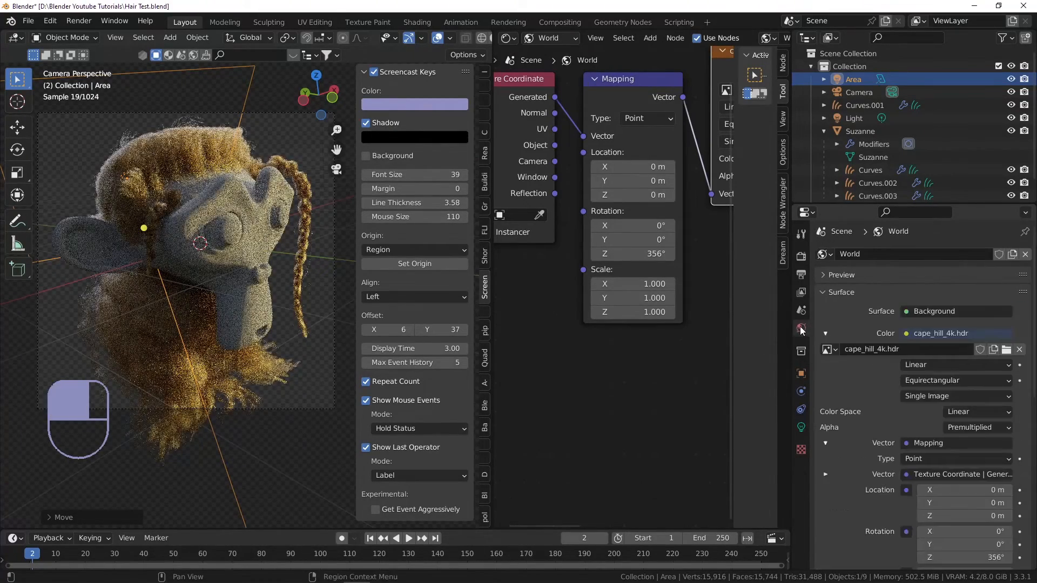
scroll(938, 490, "down", 2)
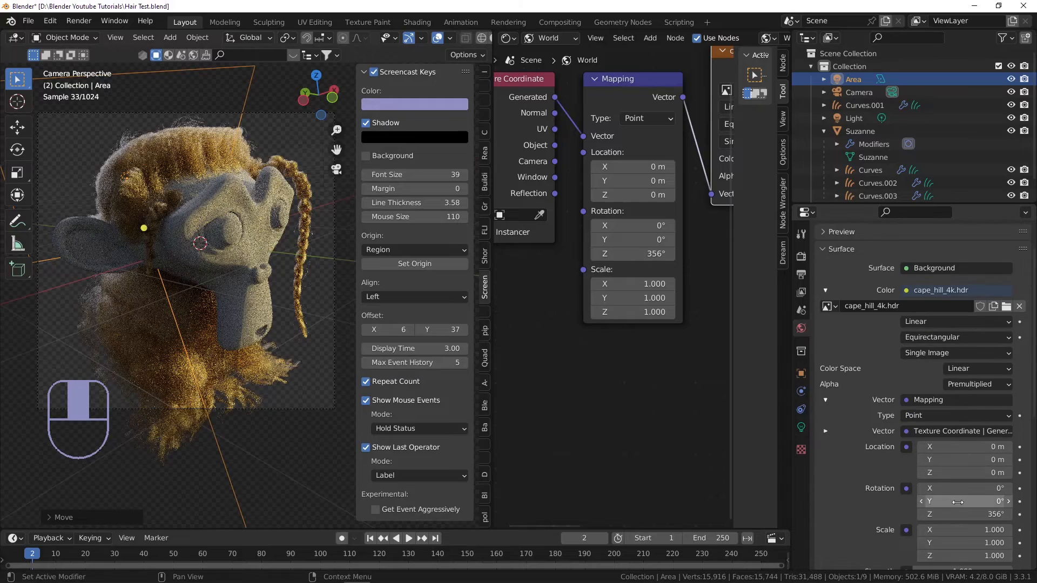
left_click_drag(953, 514, 996, 515)
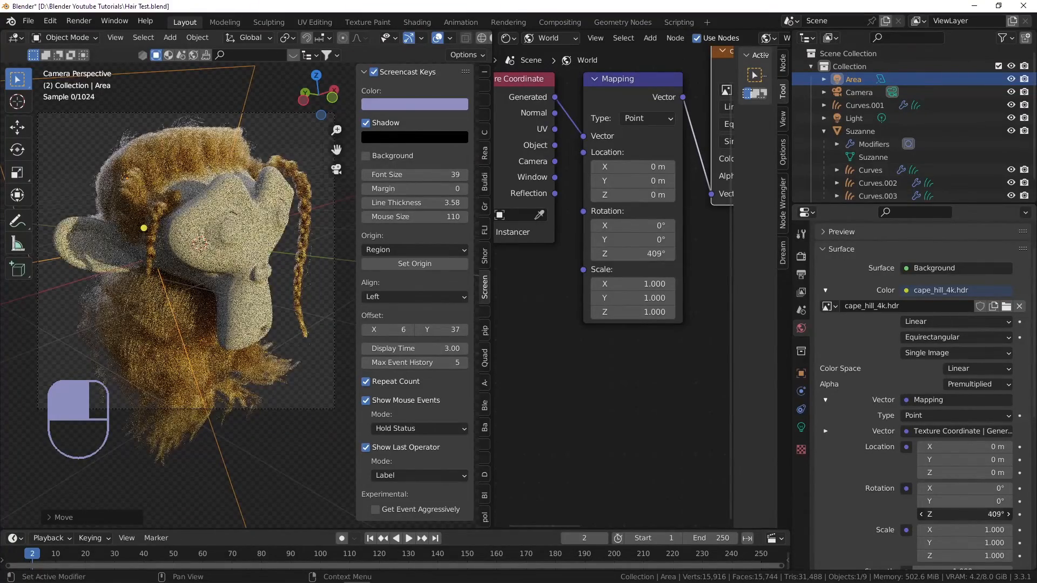
left_click_drag(967, 514, 1010, 515)
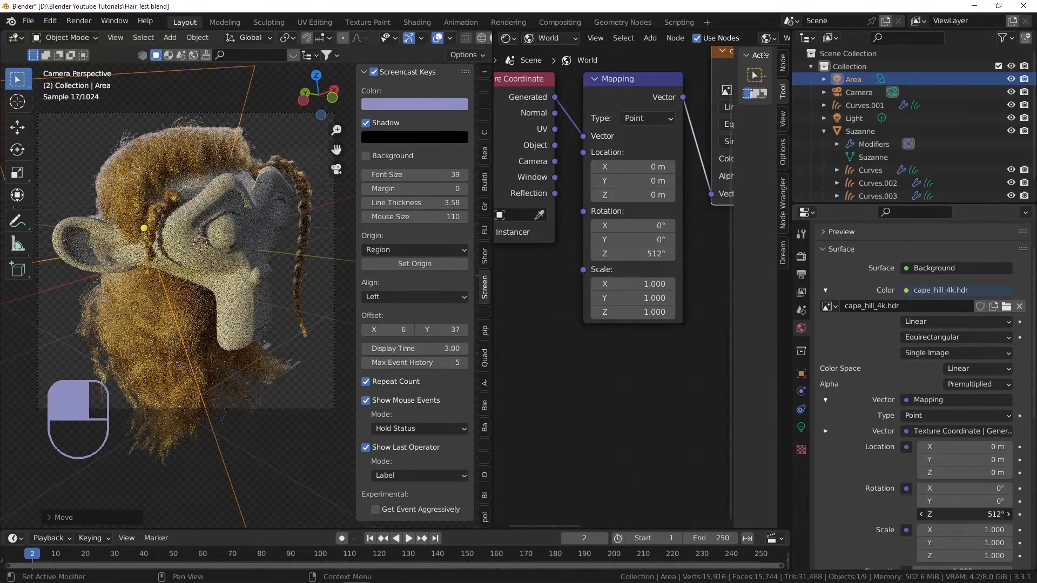
- Bring up the hair curves' material nodes and set the Principled Hair BSDF's Melanin to 0.544 and Melanin Redness to 0.133
left_click(207, 165)
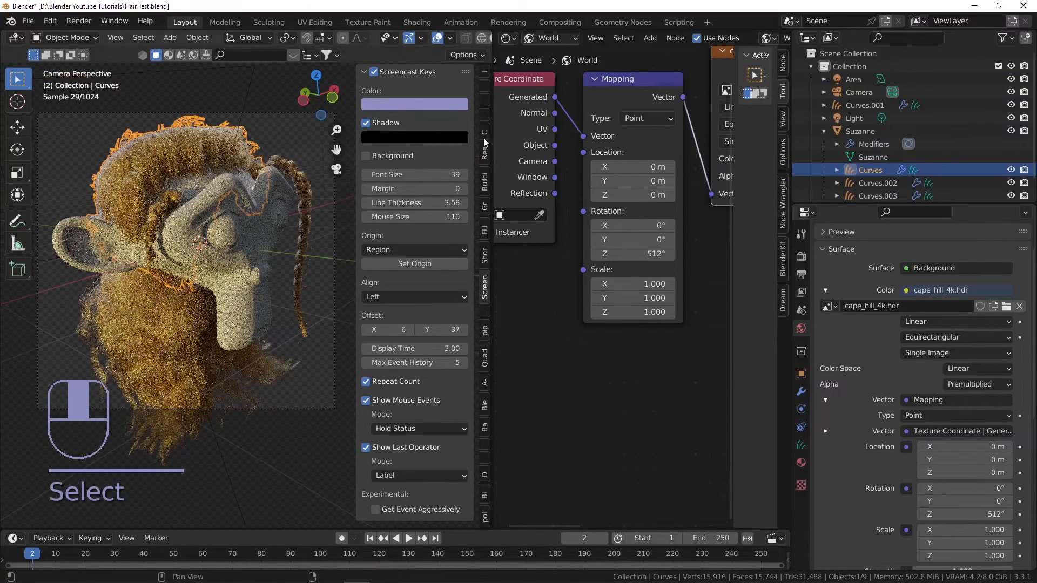
left_click(506, 40)
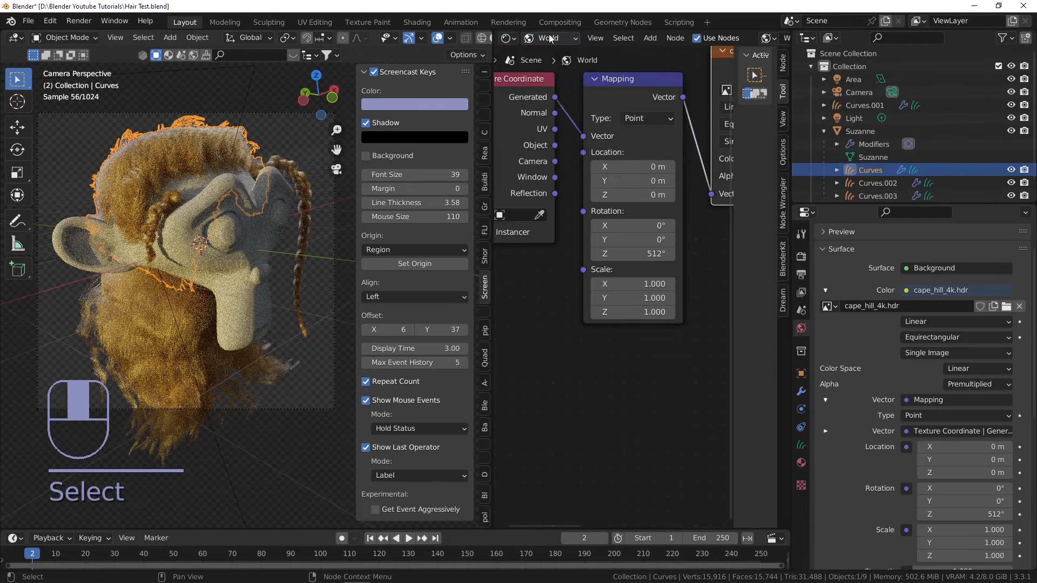
left_click(545, 37)
left_click(543, 53)
scroll(643, 158, "down", 8)
middle_click_drag(643, 159, 526, 184, "shift")
scroll(609, 141, "up", 11)
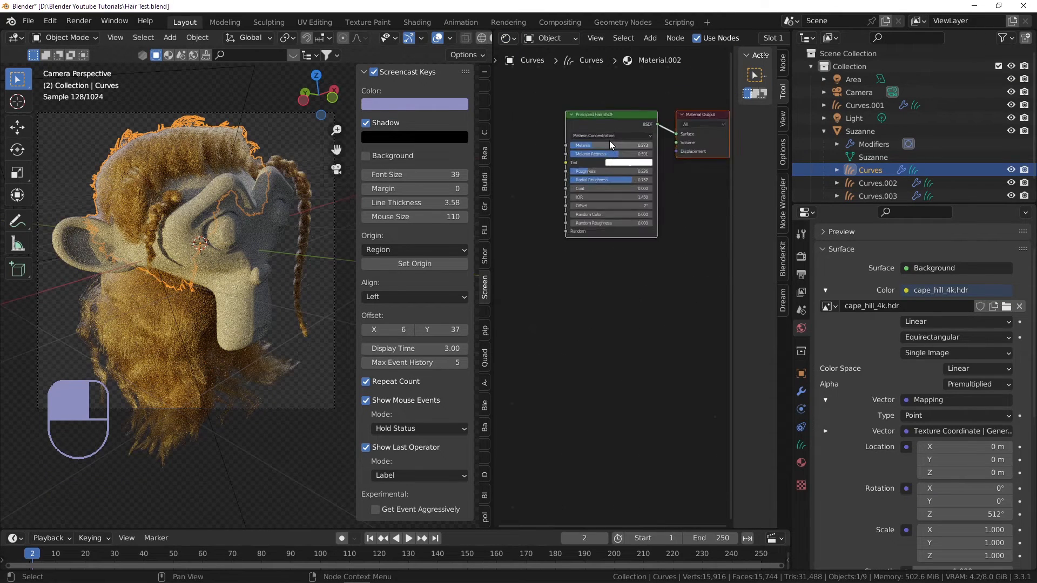
left_click_drag(589, 147, 558, 164)
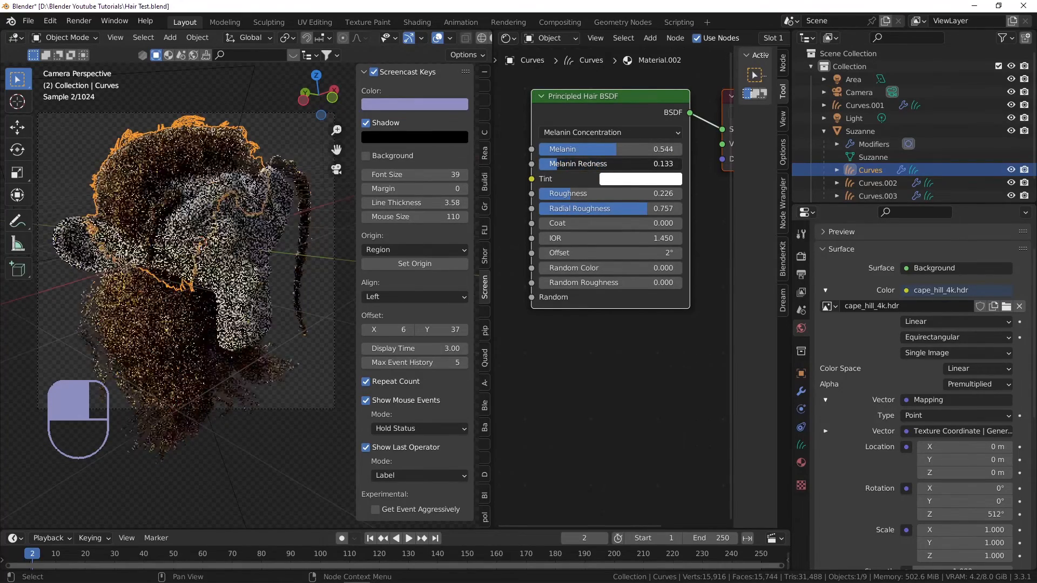
- Deselect the hair curves and darken the hair material by setting Melanin to 0.701
left_click(281, 128)
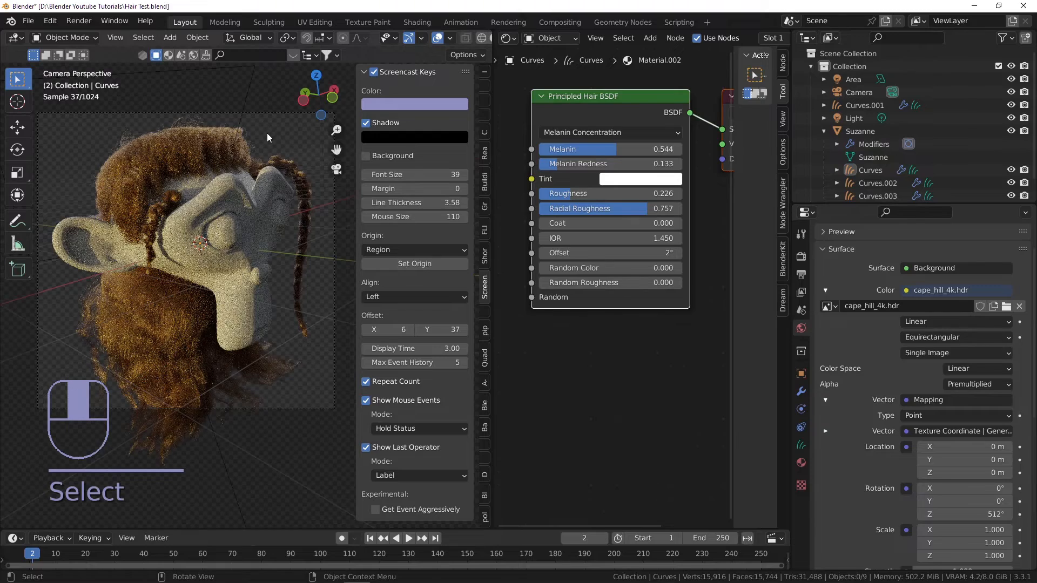
left_click_drag(624, 150, 652, 149)
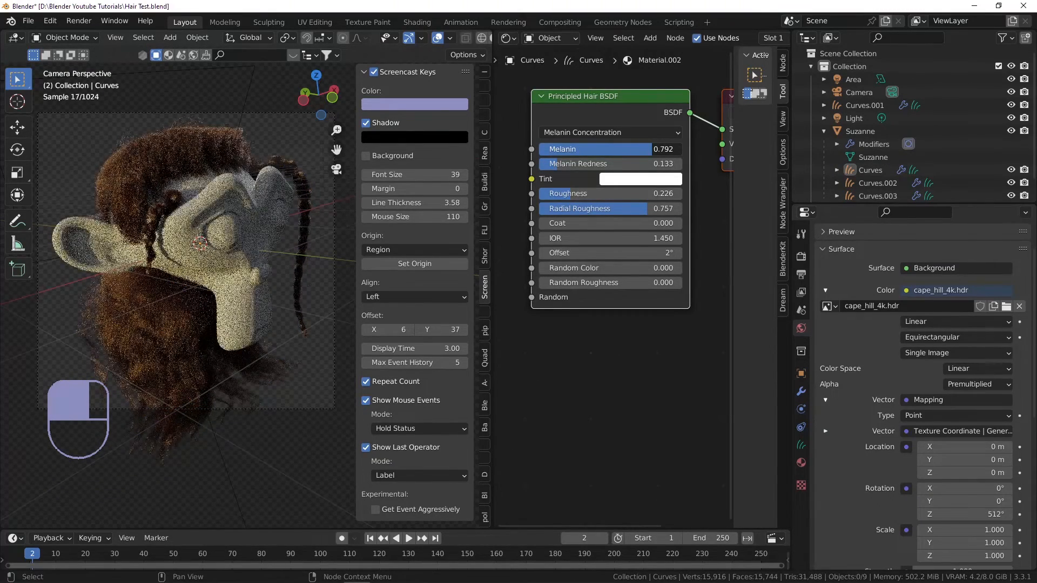
left_click_drag(652, 149, 640, 150)
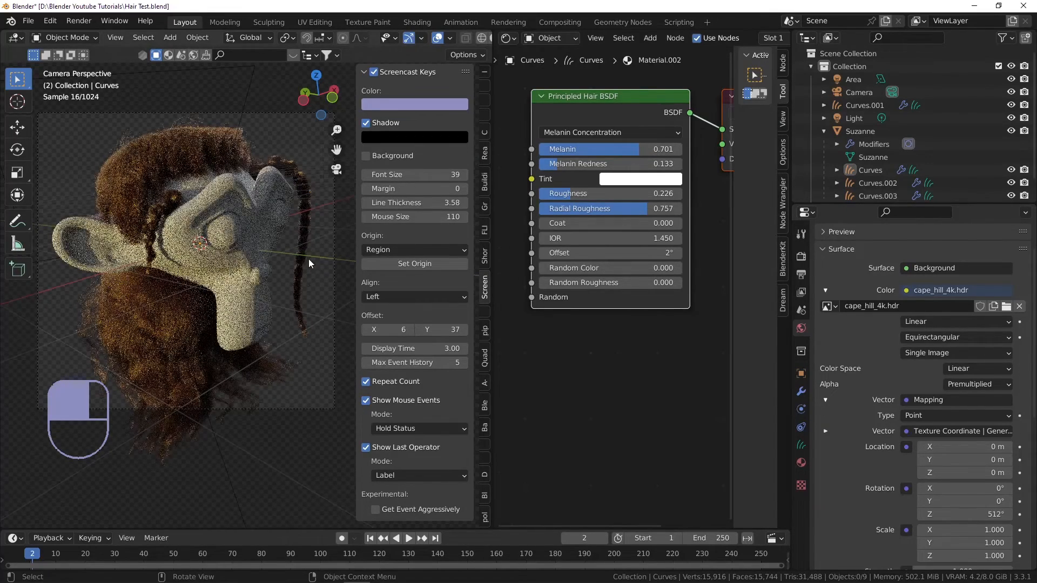
- Set the Principled Hair BSDF's Melanin Redness to 0.729 and Melanin to 0.628, saving the file
key("ctrl+s")
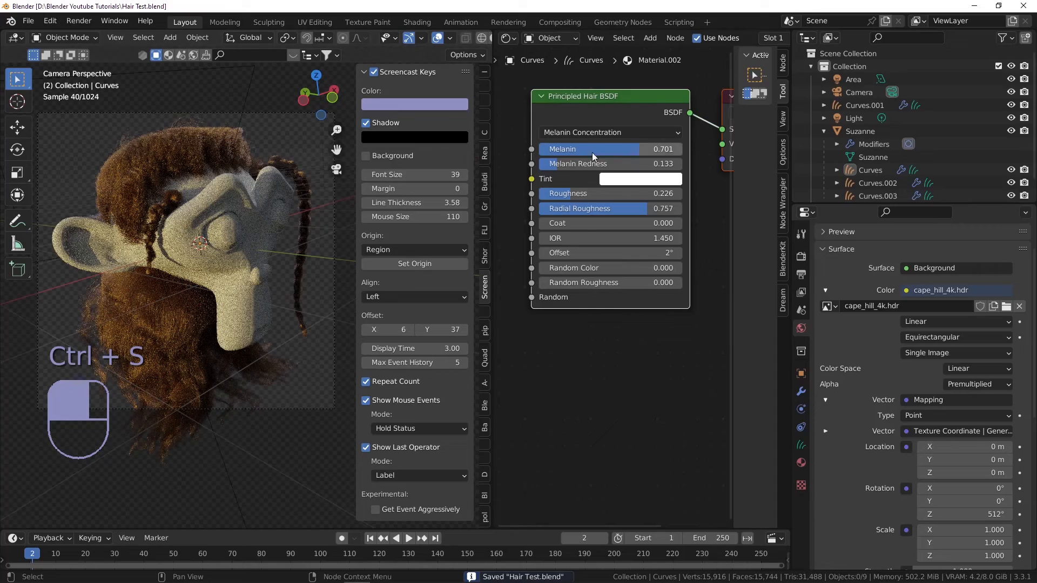
left_click_drag(582, 166, 629, 150)
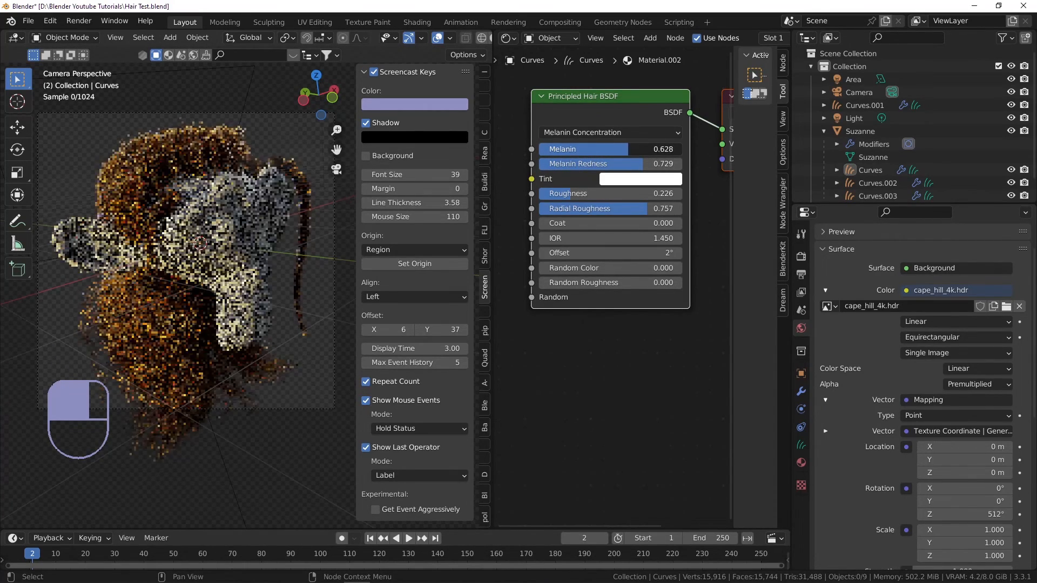
key("ctrl+s")
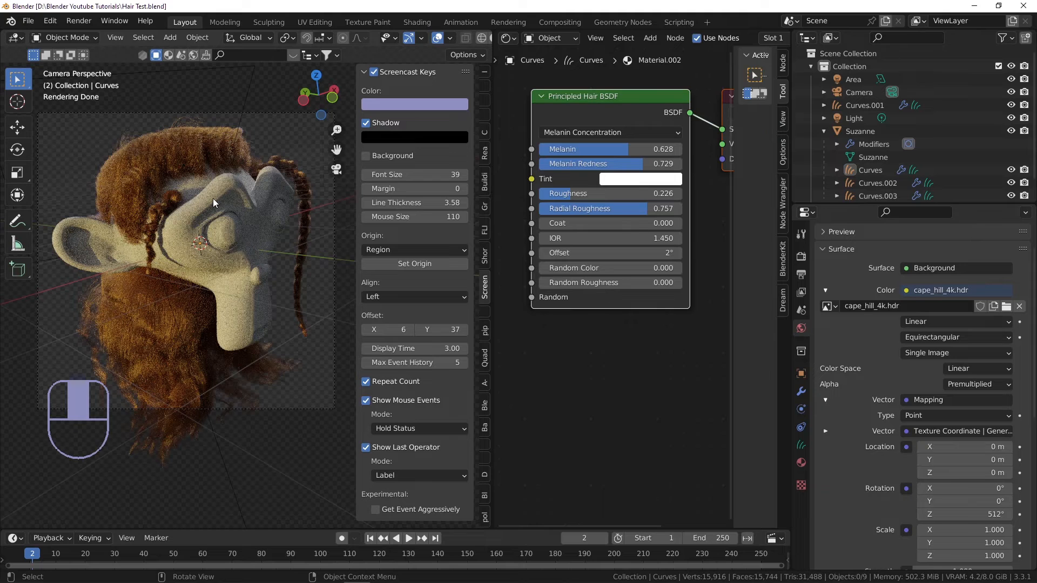
- Add a plane mesh, move it away from Suzanne to the far side from the camera, and rotate it upright
middle_click_drag(210, 197, 194, 179)
key("shift+a")
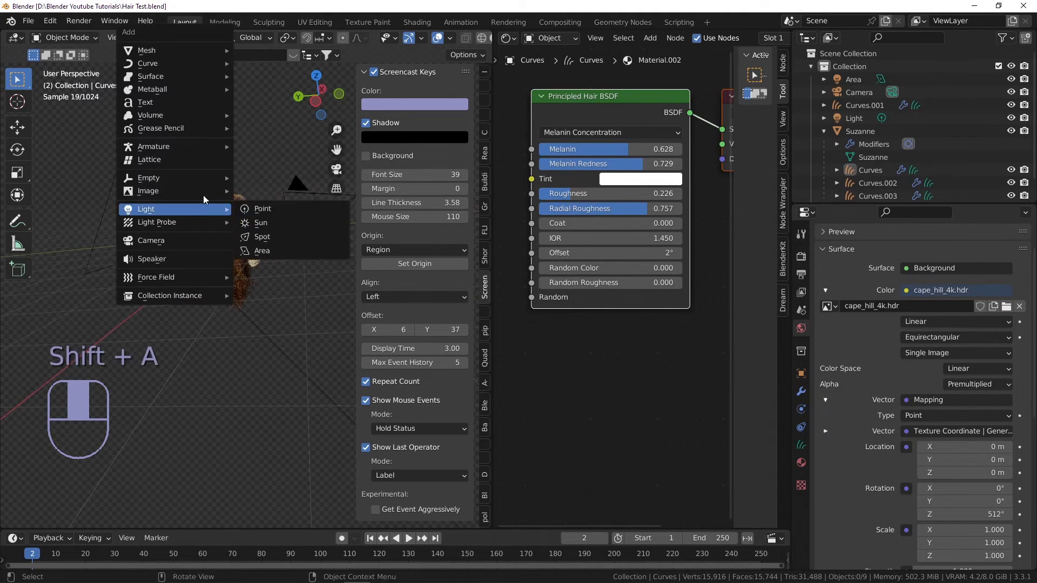
mouse_move(162, 50)
left_click(264, 63)
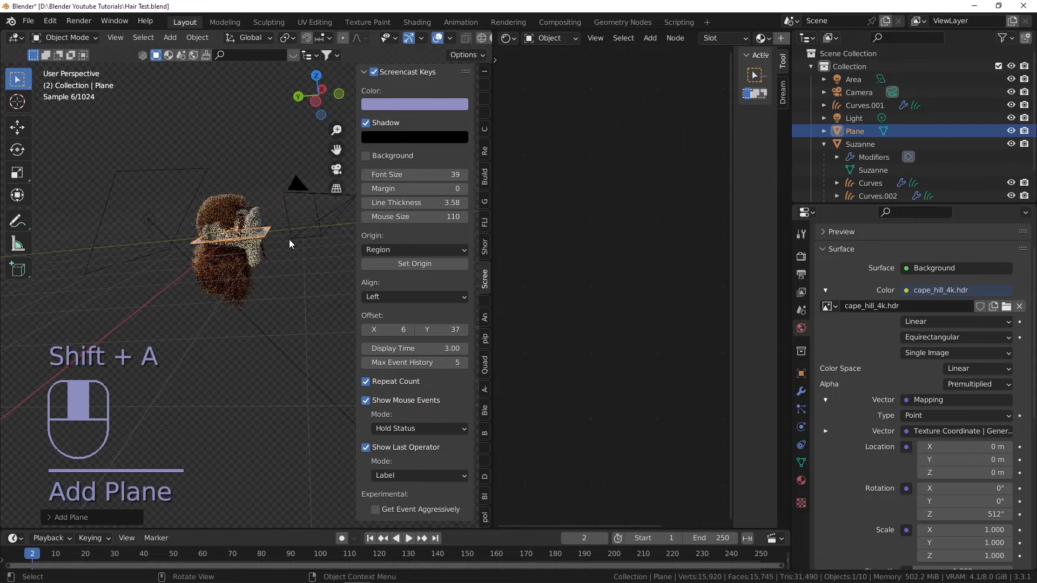
key("g")
left_click(135, 229)
key("r")
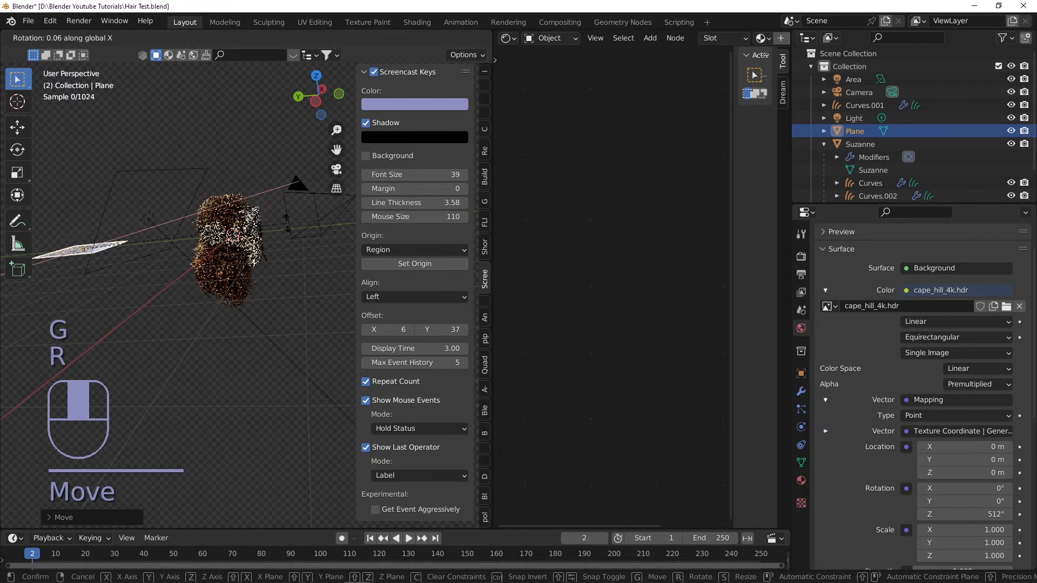
left_click(287, 228)
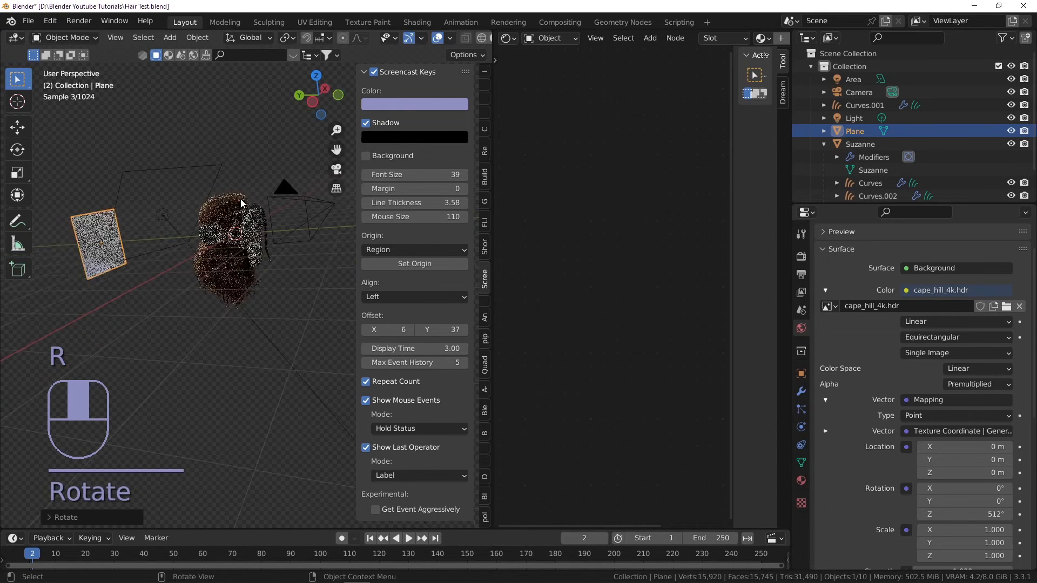
- In camera view, reposition and rotate the plane, then scale it up about 5.5 times so it fills the background behind Suzanne
key("KP_0")
key("g")
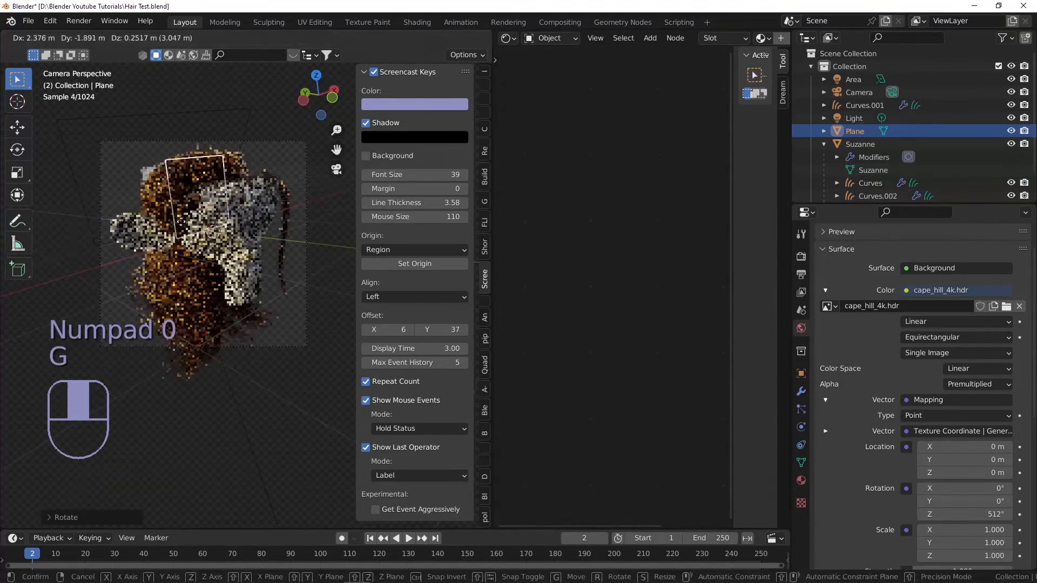
left_click(211, 231)
key("r")
left_click(253, 162)
key("s")
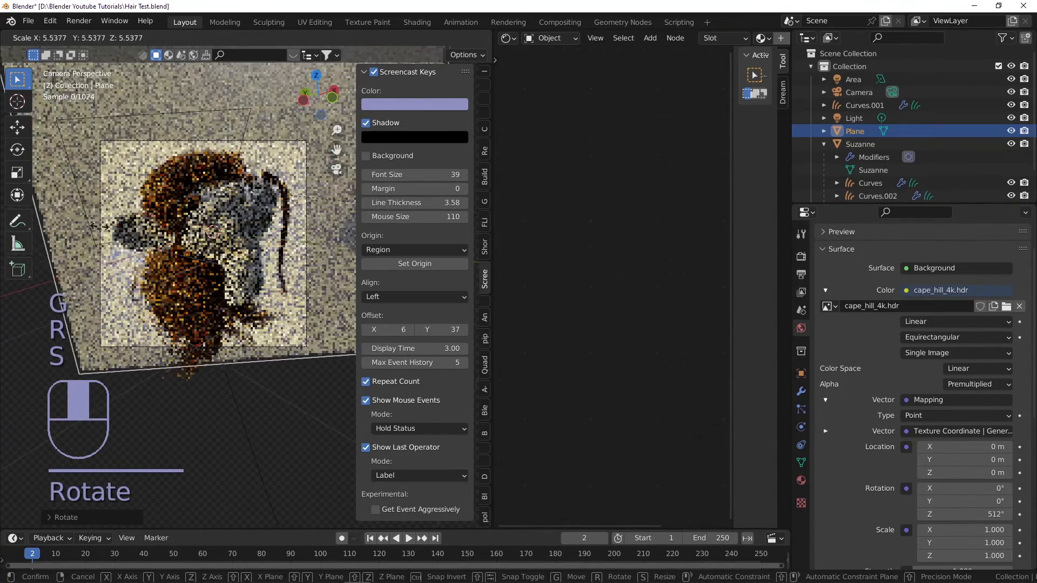
left_click(97, 139)
- Limit the viewport render region to the camera frame and save the file
key("ctrl+b")
left_click_drag(94, 135, 314, 351)
key("ctrl+s")
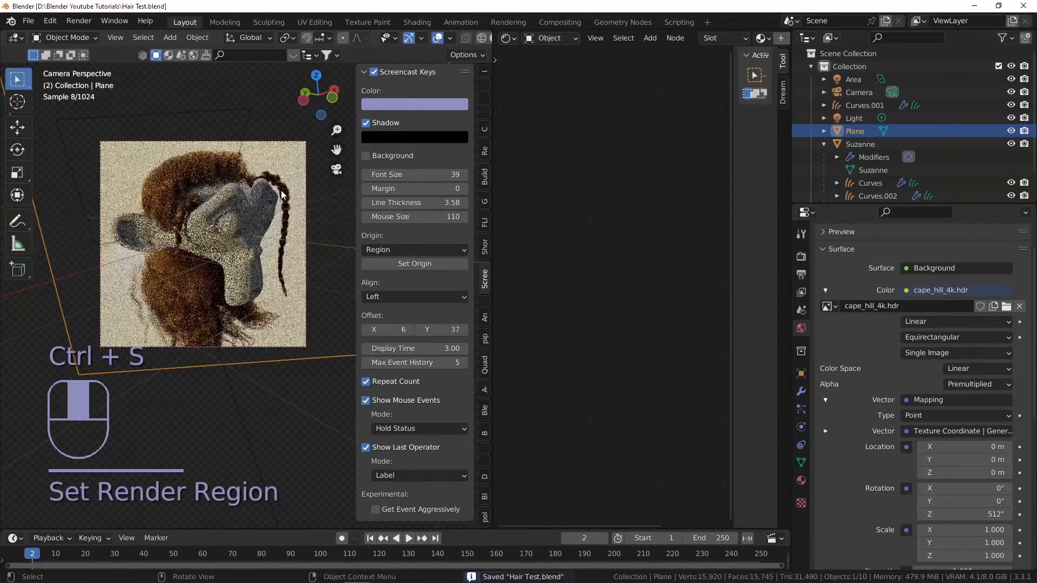
- Give the background plane a new material with a black Base Color and Specular 0.145, then save
left_click(290, 158)
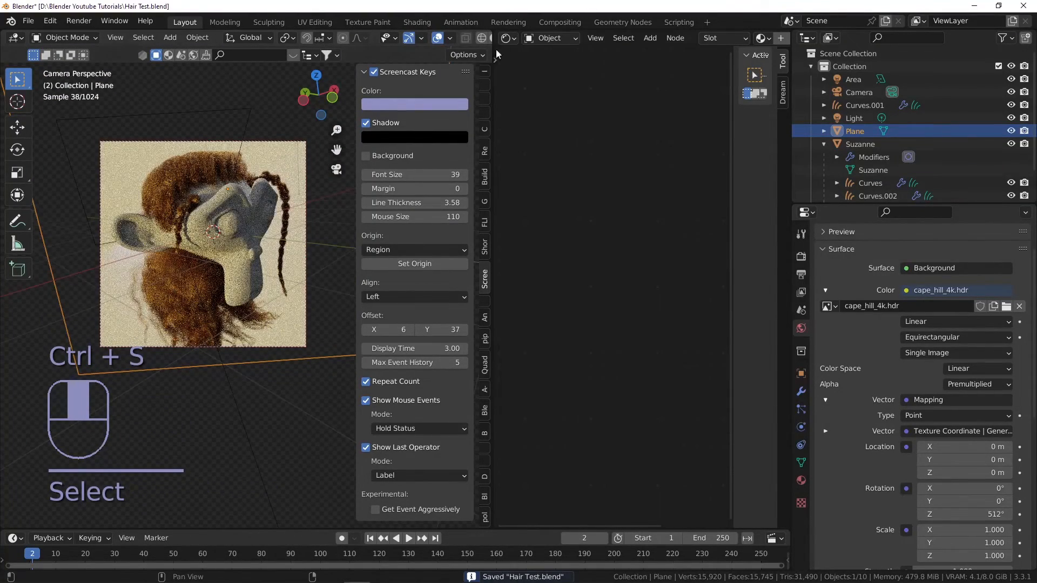
left_click(781, 39)
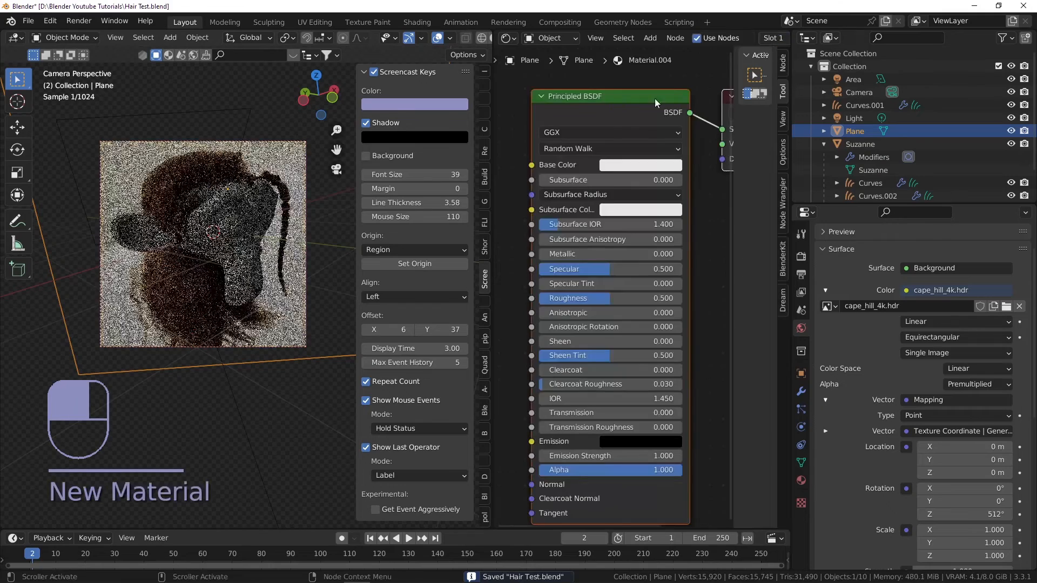
left_click(623, 165)
scroll(656, 228, "down", 16)
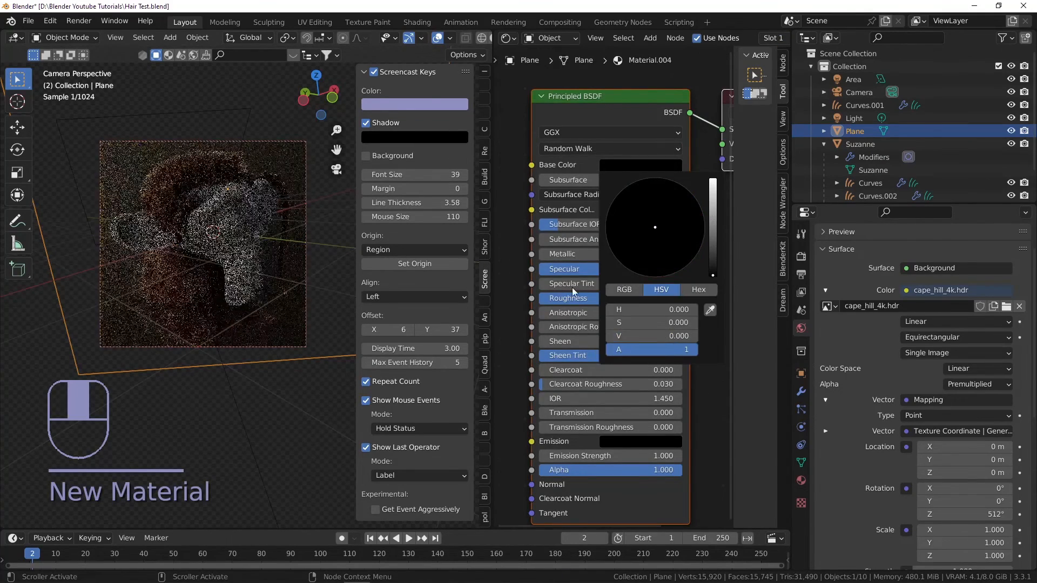
left_click_drag(621, 272, 565, 269)
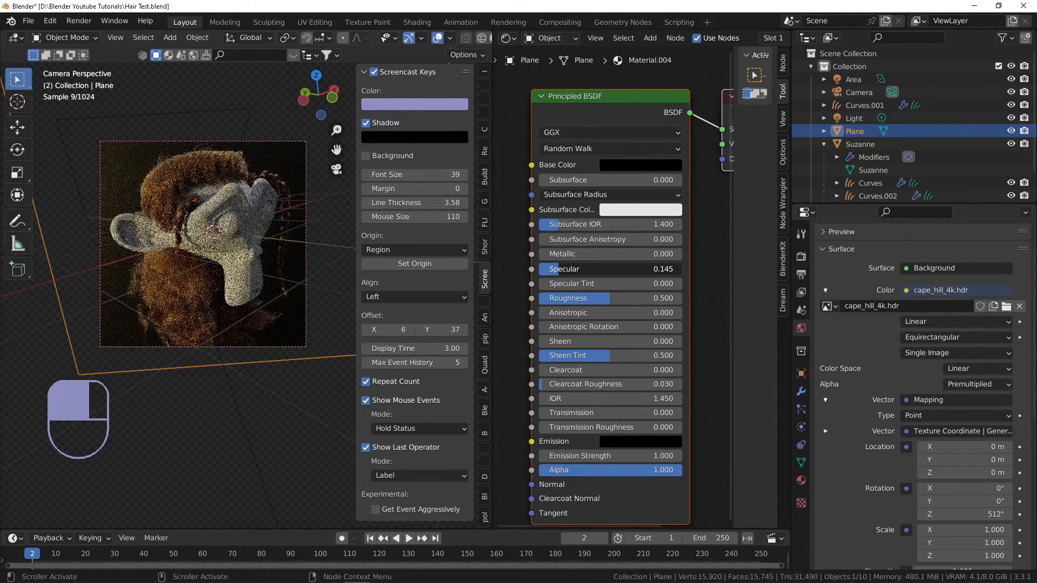
key("ctrl+s")
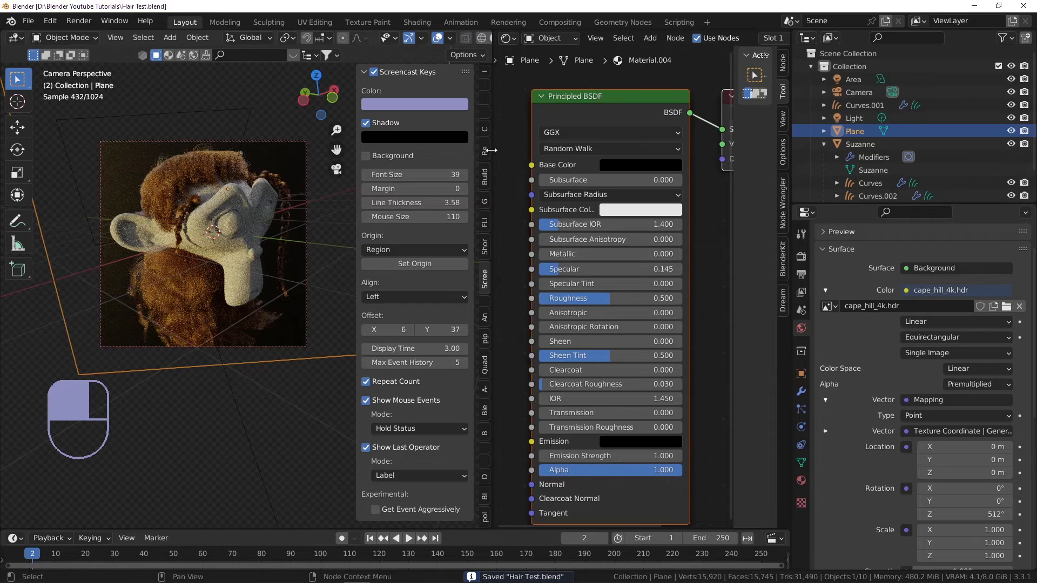
- Save the file, select Suzanne's head mesh Suzanne.001 and inspect its Base Color and material settings
left_click_drag(492, 151, 530, 147)
scroll(227, 227, "up", 3)
middle_click_drag(227, 227, 252, 191)
key("ctrl+s")
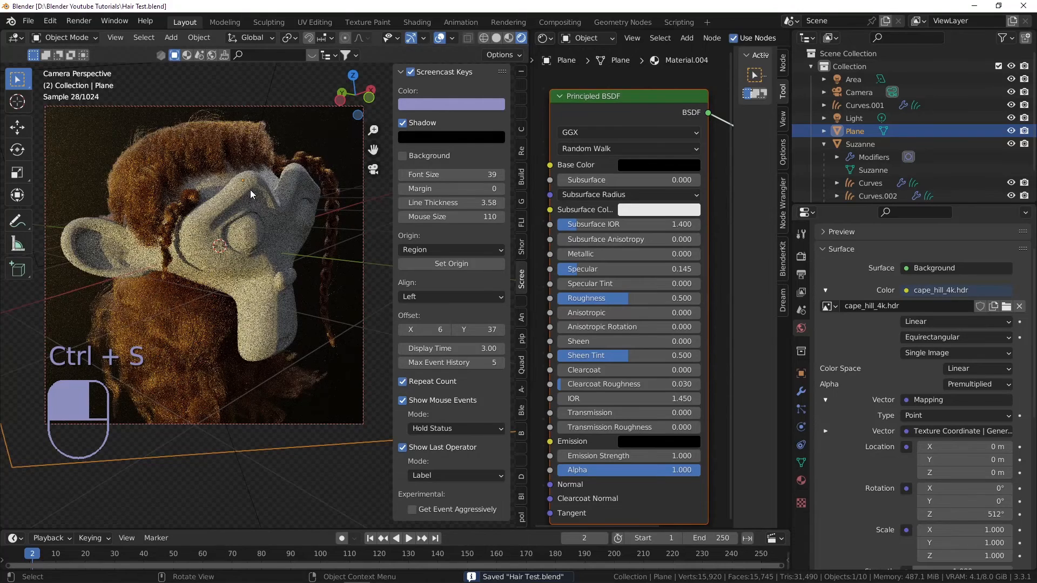
left_click(239, 203)
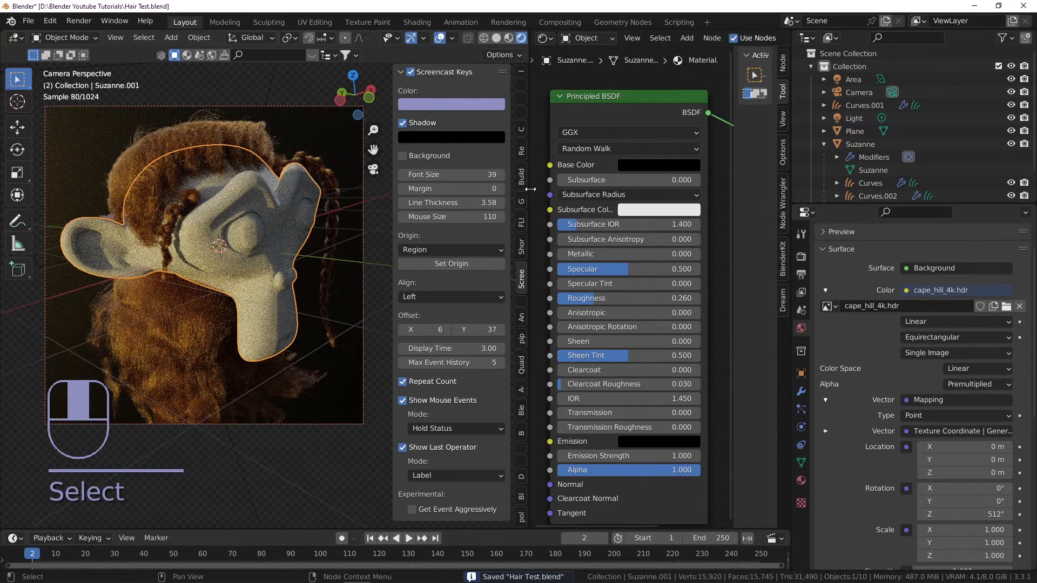
left_click(638, 164)
left_click(638, 164)
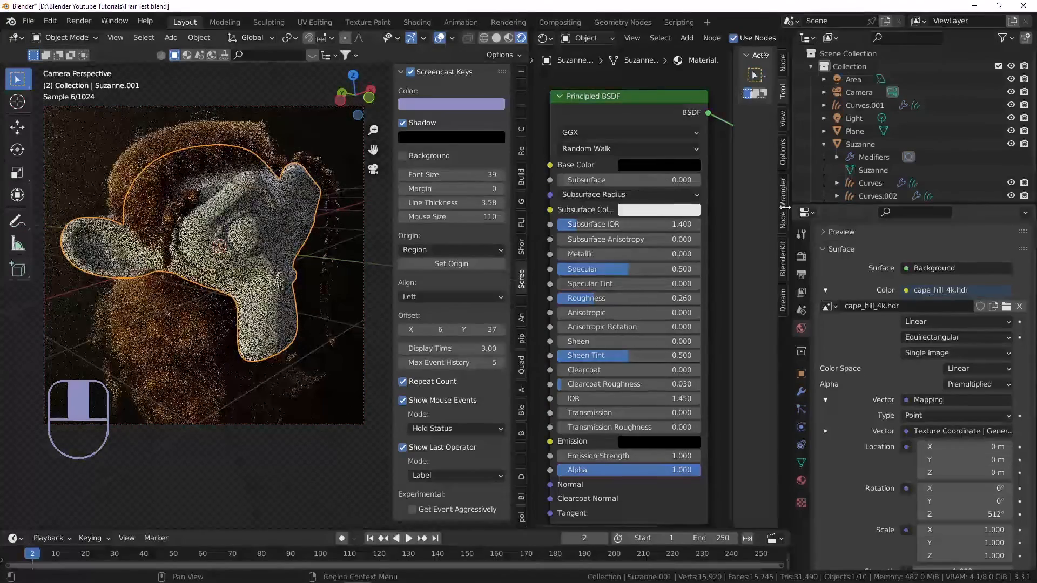
left_click(801, 480)
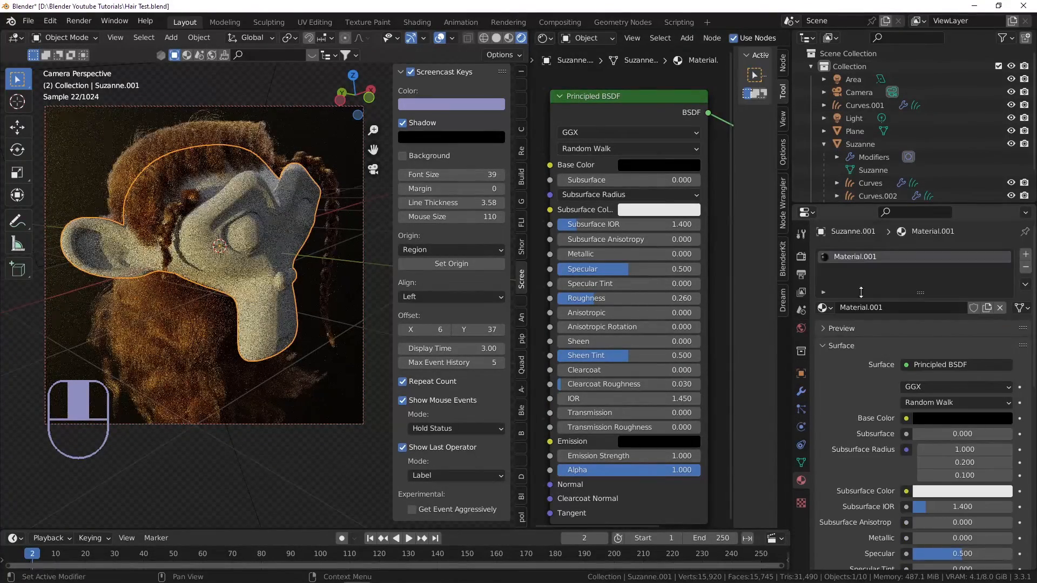
scroll(854, 115, "down", 3)
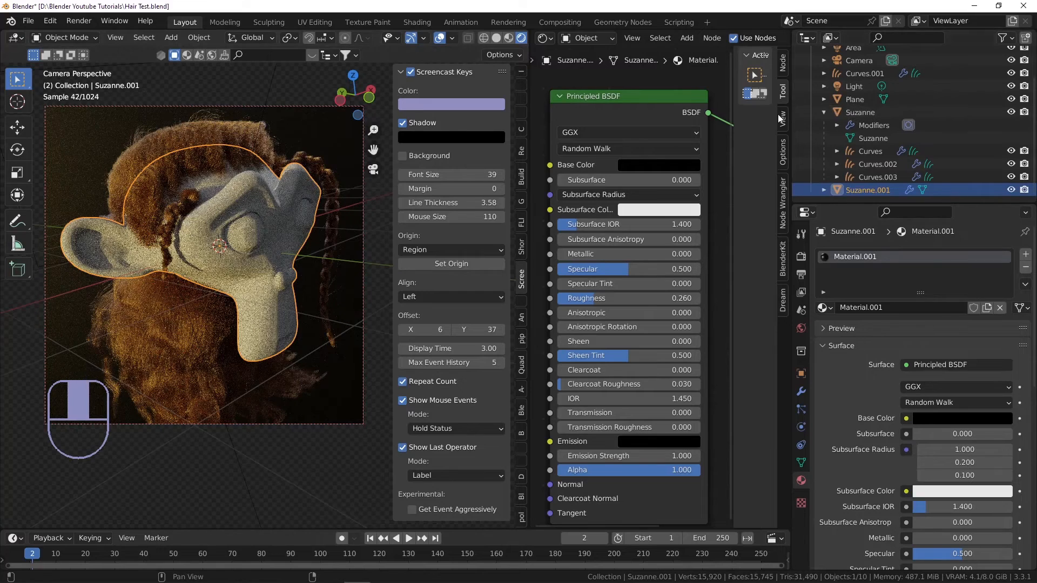
left_click(865, 189)
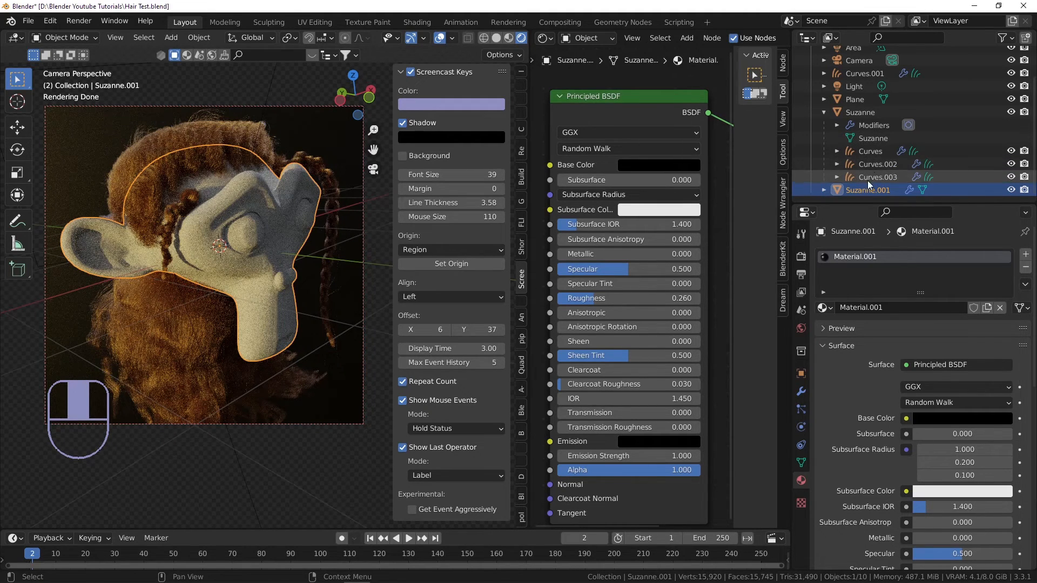
- Select the beard curves Curves.003 and switch the shader editor to a widened Geometry Node Editor
left_click(853, 177)
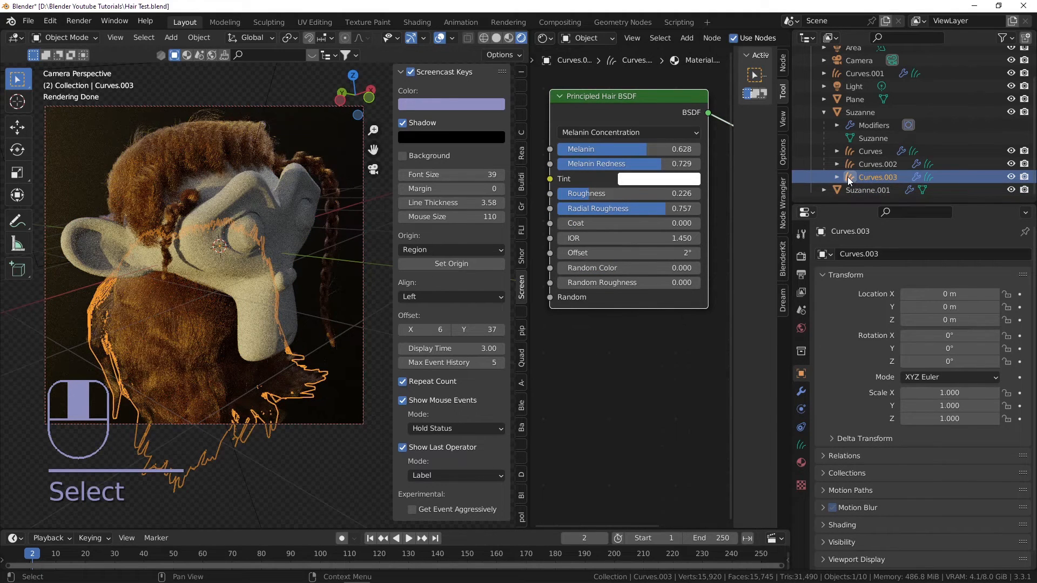
left_click(545, 38)
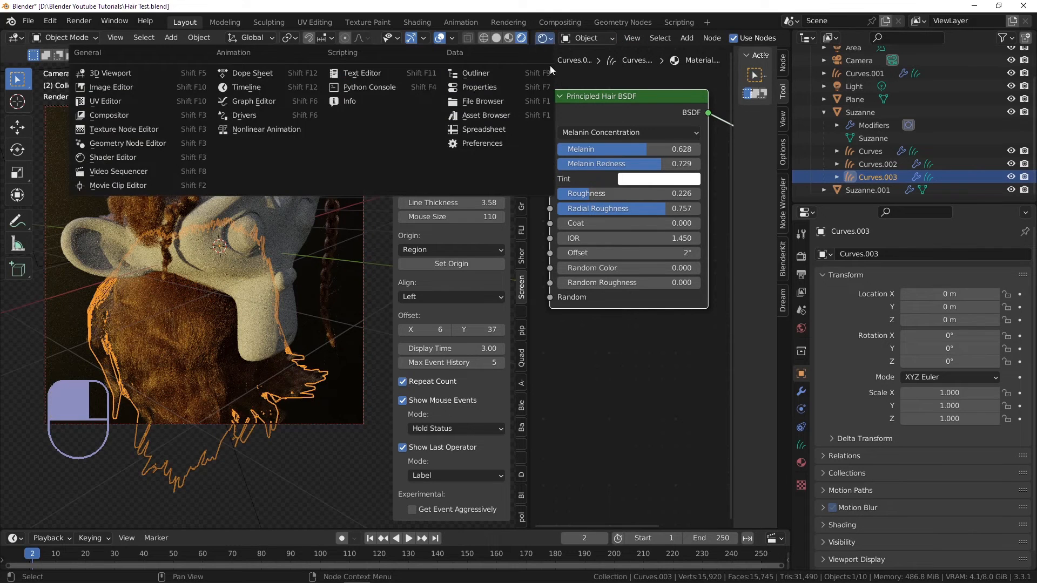
left_click(114, 144)
left_click_drag(529, 200, 307, 203)
scroll(470, 275, "down", 6)
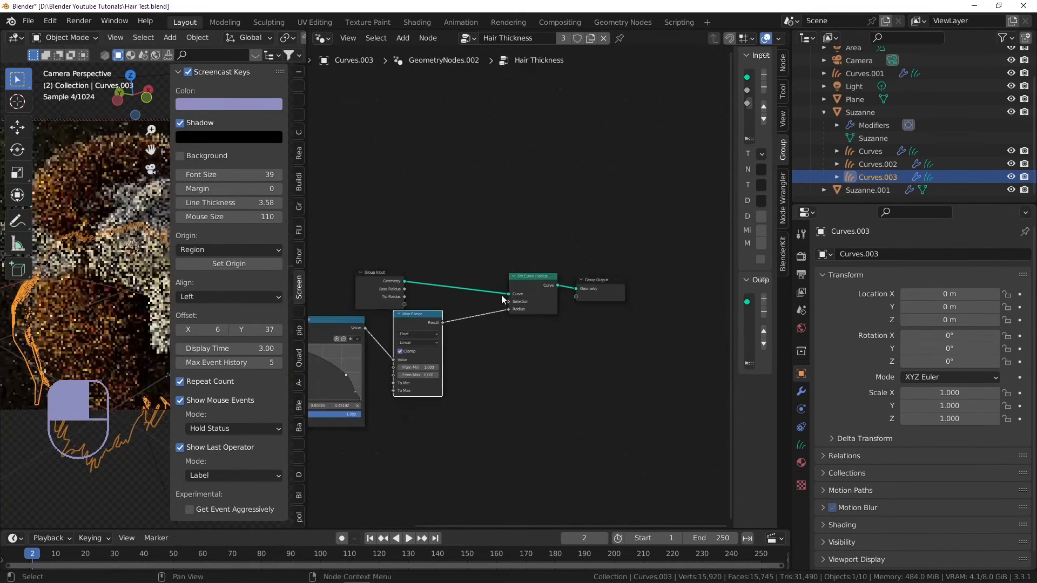
middle_click_drag(501, 294, 607, 247)
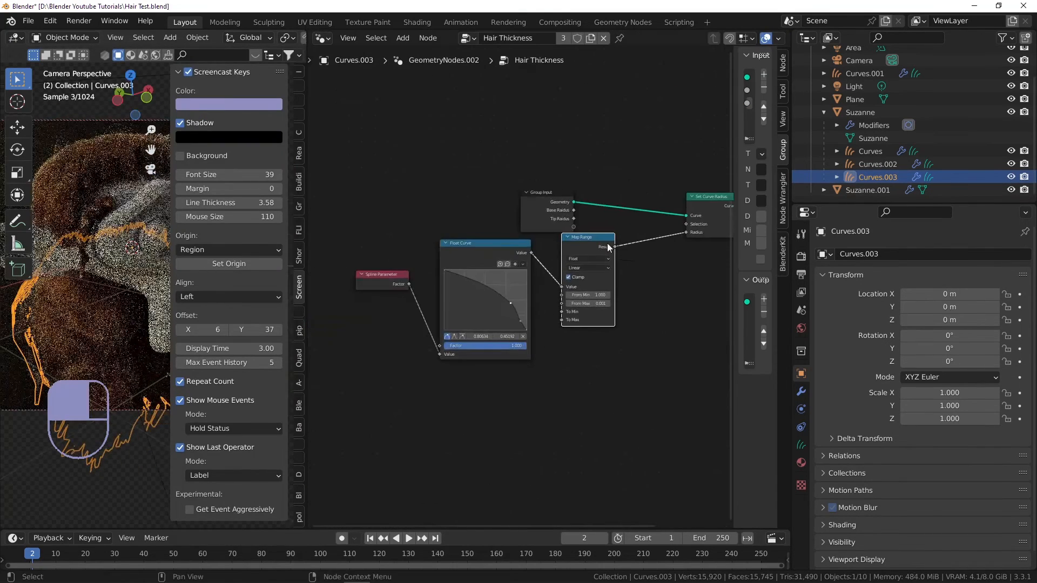
- In the beard's Long curly hair + Density node group, expose the Object Info node's Object socket as a group input
left_click(801, 391)
scroll(889, 364, "down", 5)
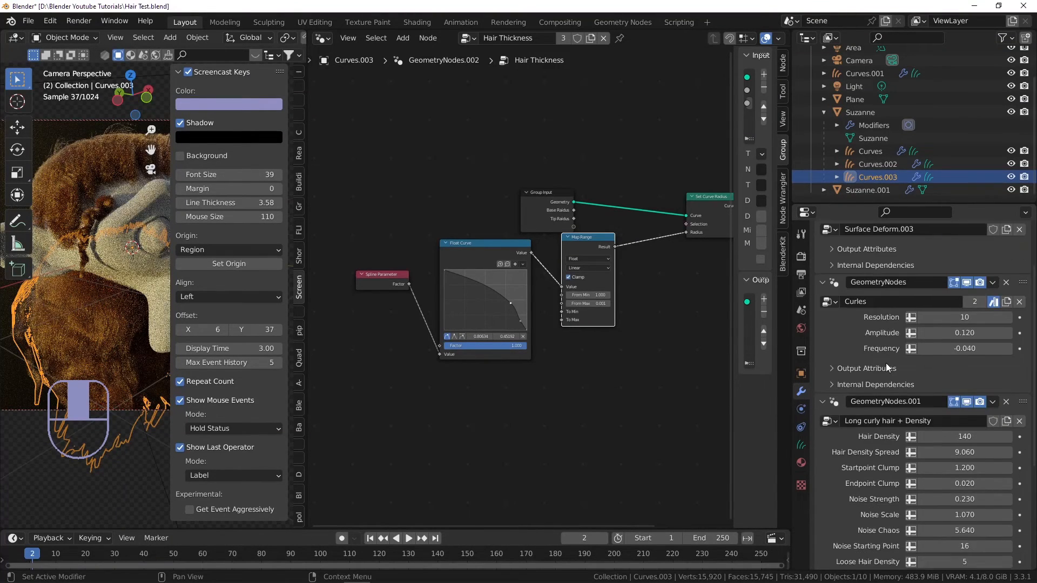
left_click(827, 388)
scroll(501, 264, "up", 4)
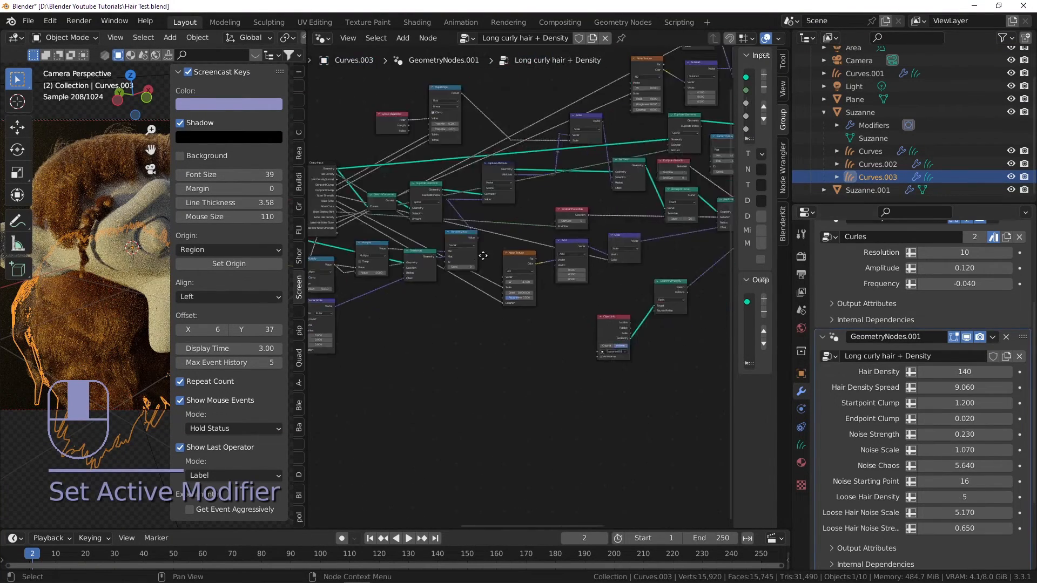
scroll(435, 384, "up", 5)
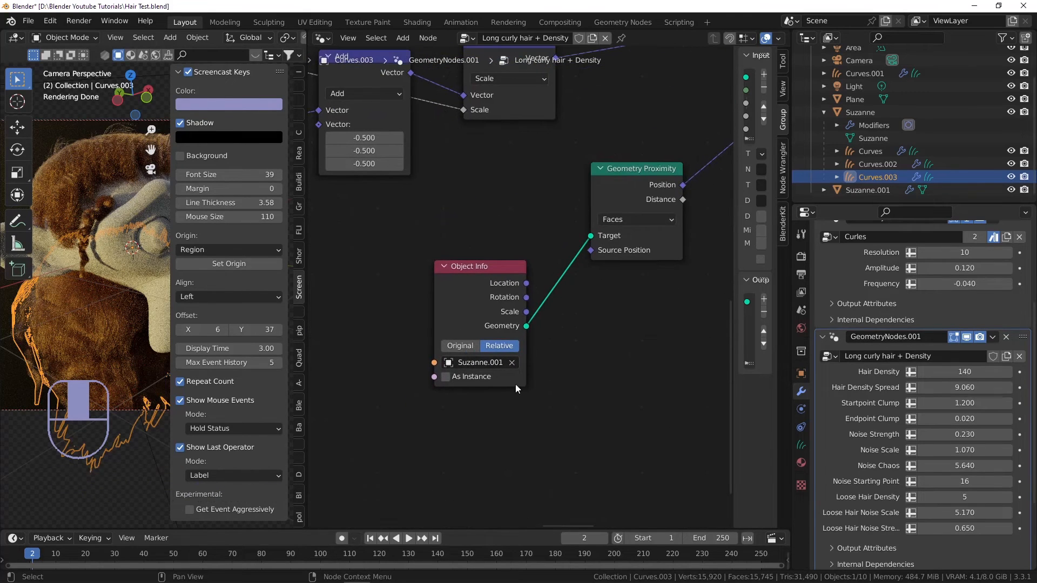
scroll(484, 349, "down", 5)
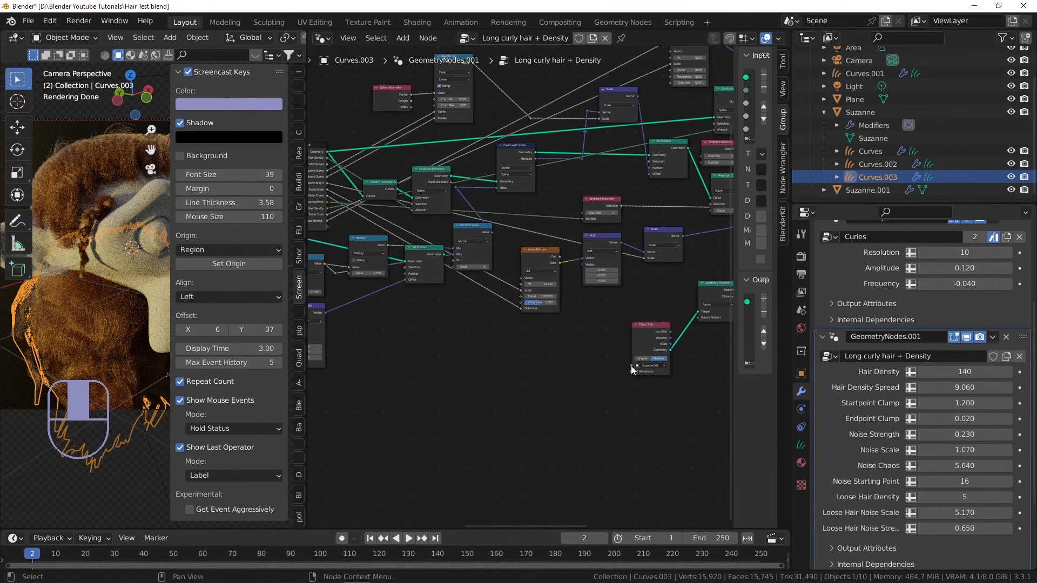
left_click_drag(630, 365, 331, 229)
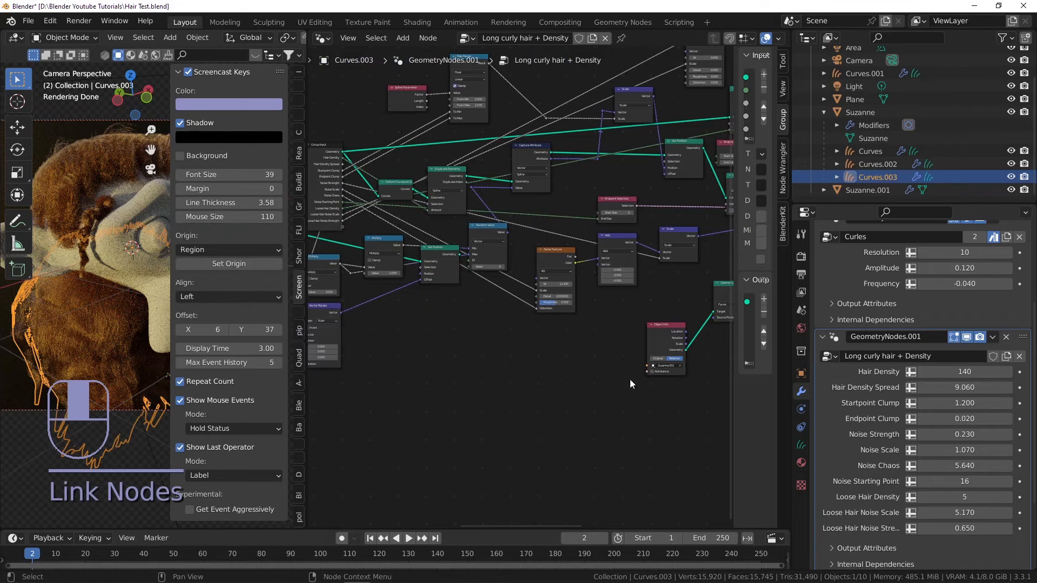
left_click_drag(647, 366, 344, 227)
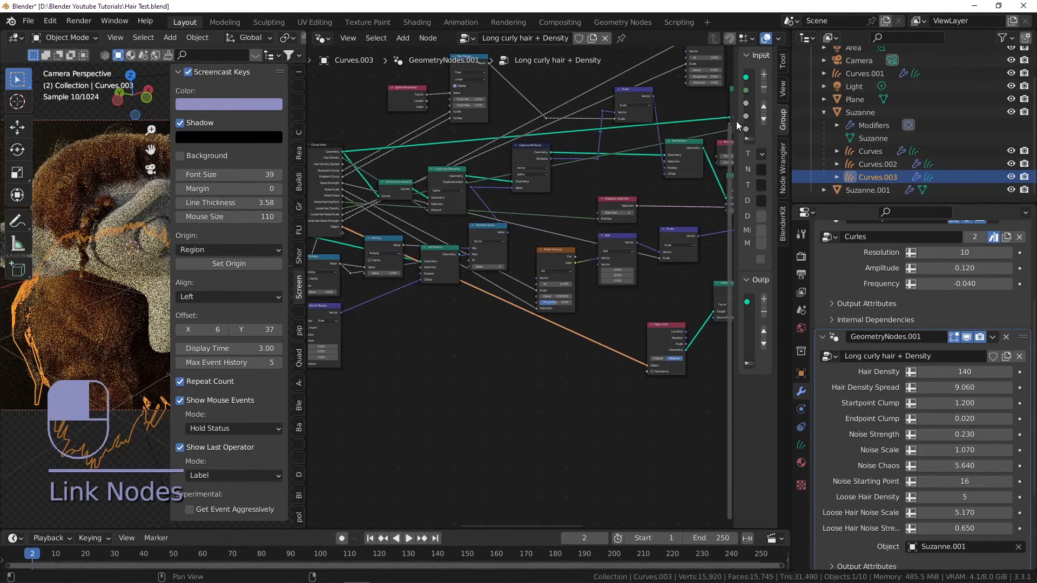
- Widen the node group's sidebar and reorder its inputs so Object sits directly below Geometry
left_click_drag(733, 123, 557, 123)
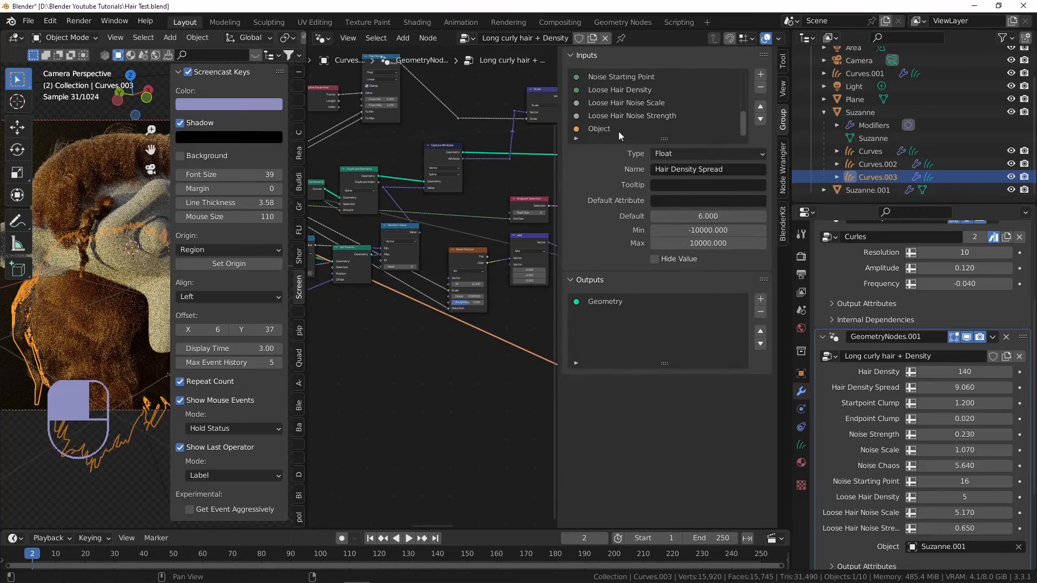
left_click(619, 130)
left_click(760, 107)
left_click(760, 106)
left_click(760, 107)
left_click(760, 107)
left_click(760, 107)
left_click(761, 106)
left_click(760, 107)
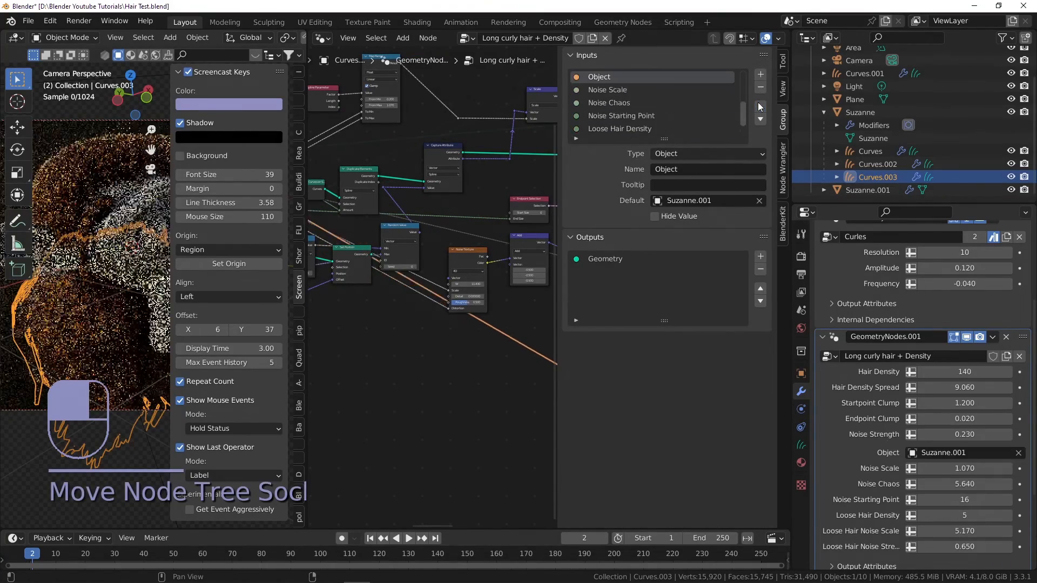
left_click(760, 107)
left_click(760, 107)
left_click(760, 107)
left_click(760, 107)
left_click(760, 106)
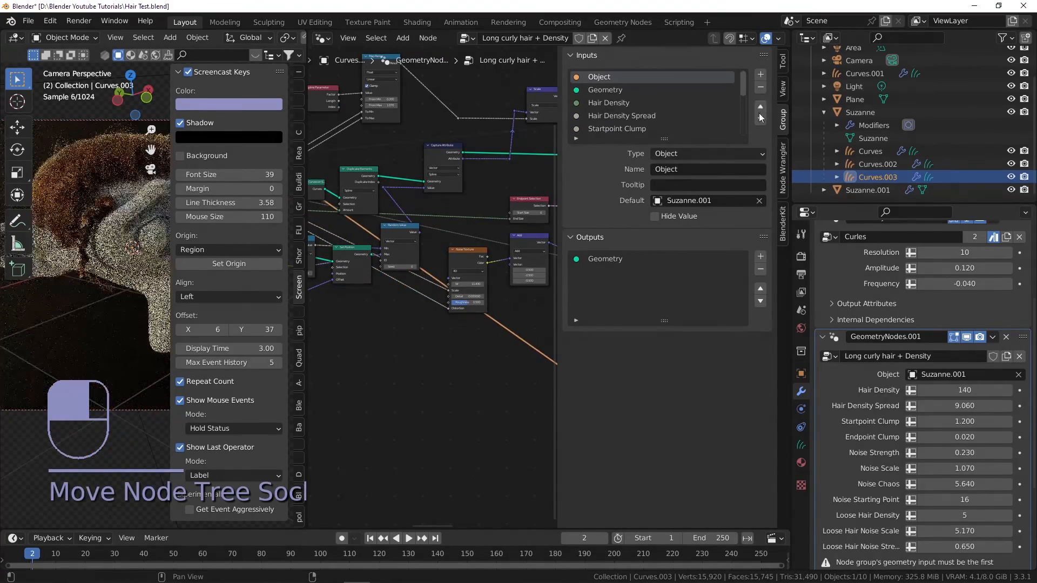
left_click(760, 118)
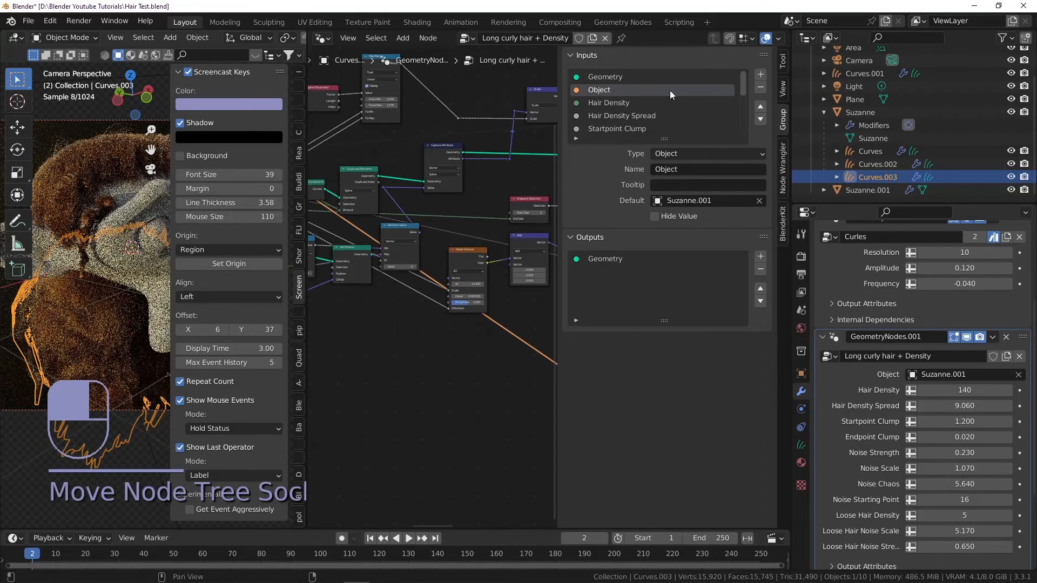
- Set the beard modifier's Object input to Suzanne, delete the duplicate mesh Suzanne.001 and save the file
left_click(952, 375)
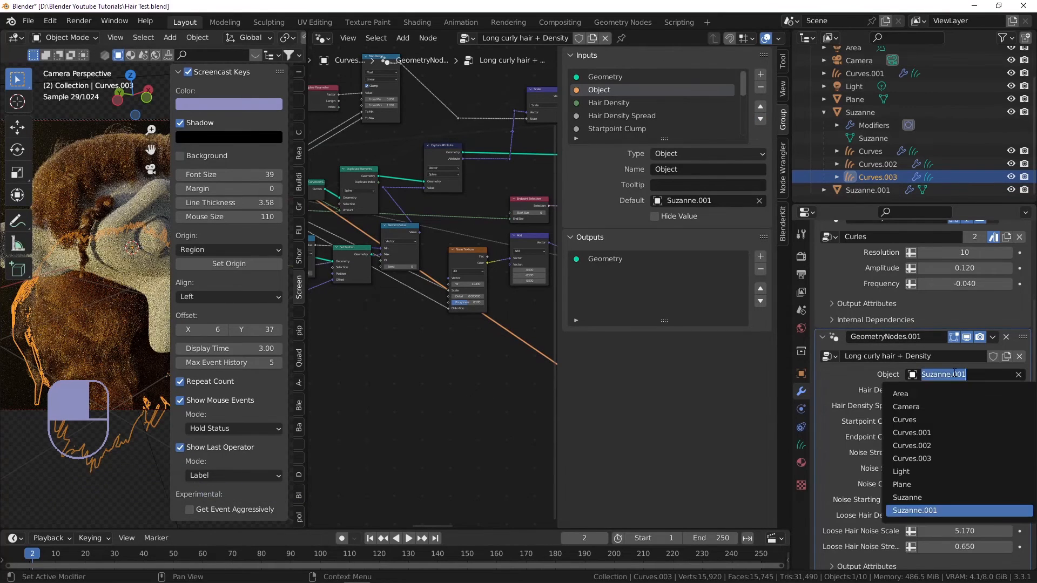
left_click(929, 496)
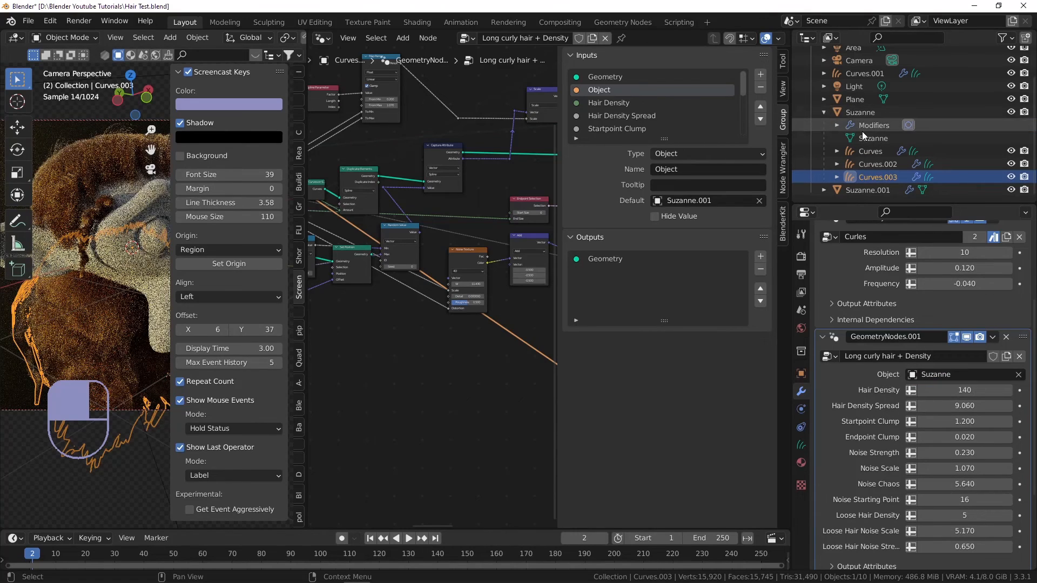
left_click(870, 189)
key("Delete")
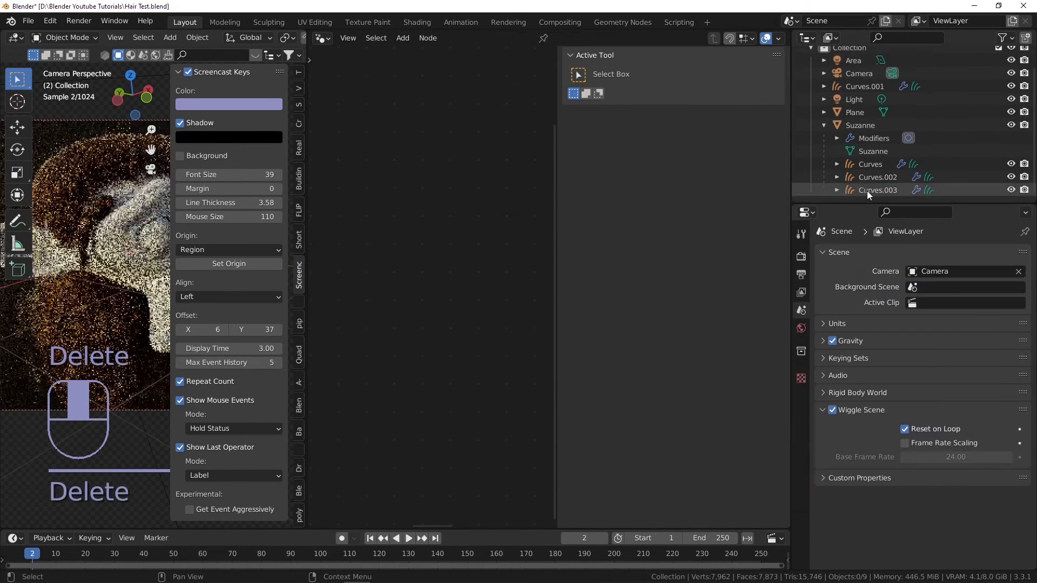
key("ctrl+s")
- Narrow the node editor's sidebar and compare the modifier inputs of the hair curves Curves with those of the braid curves Curves.002
left_click(868, 163)
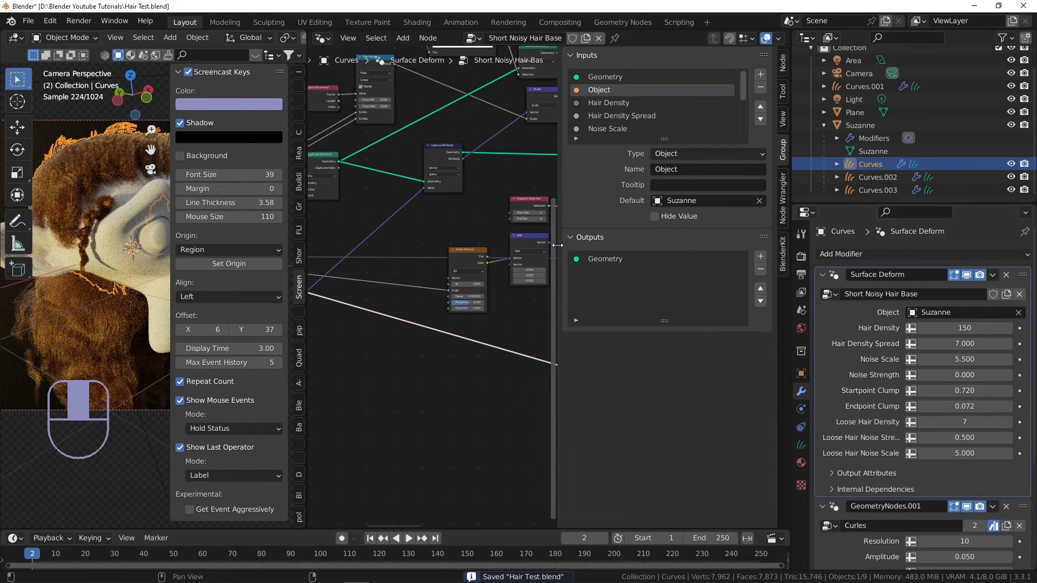
left_click_drag(559, 239, 687, 244)
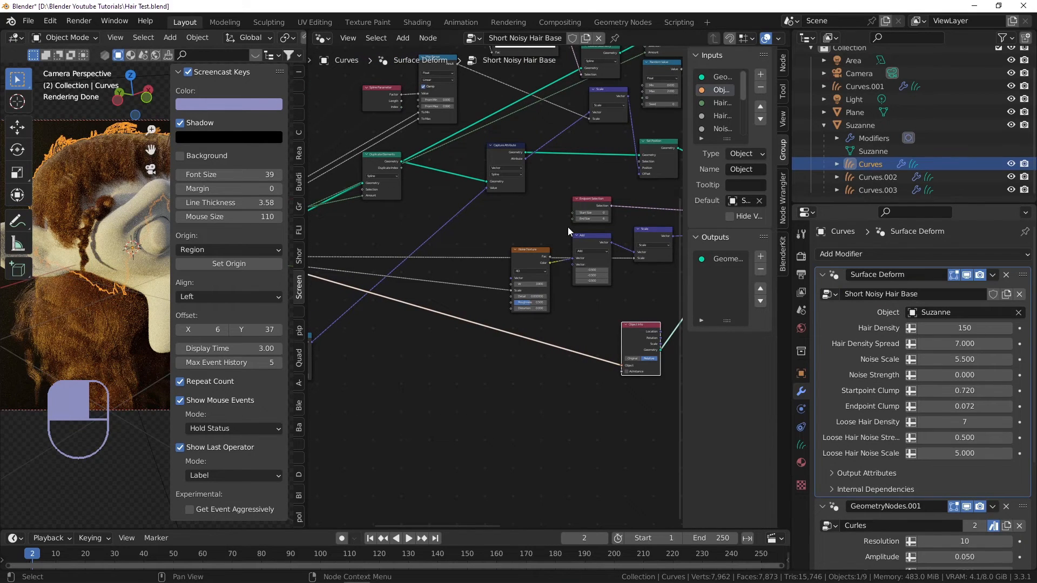
left_click(860, 176)
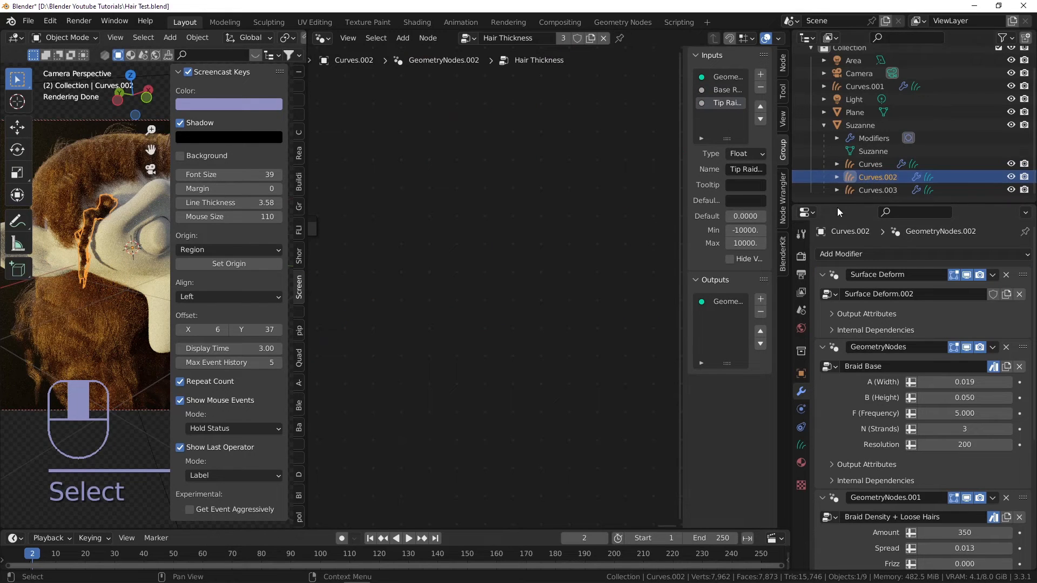
scroll(864, 300, "down", 2)
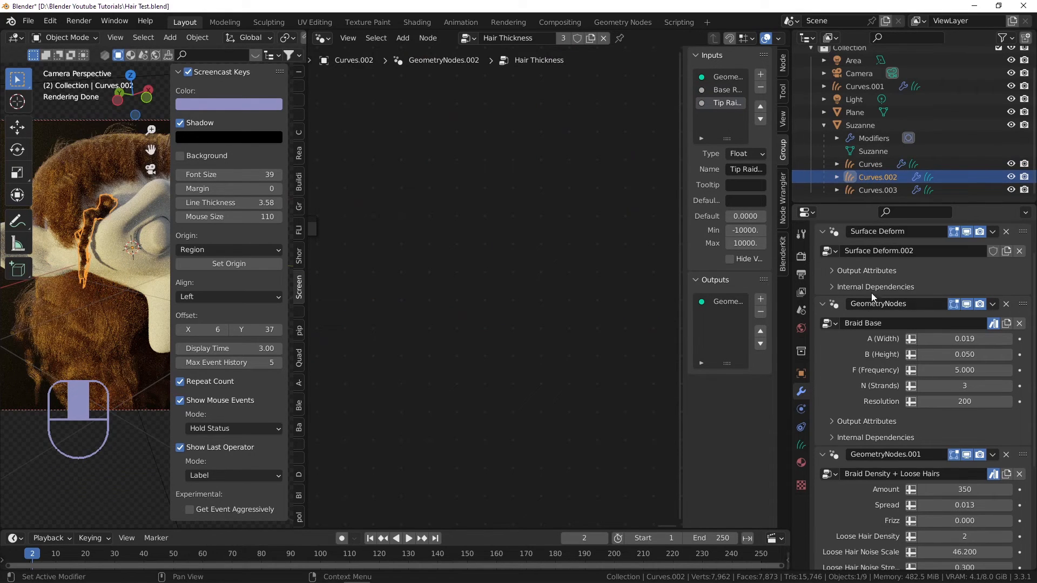
left_click(877, 164)
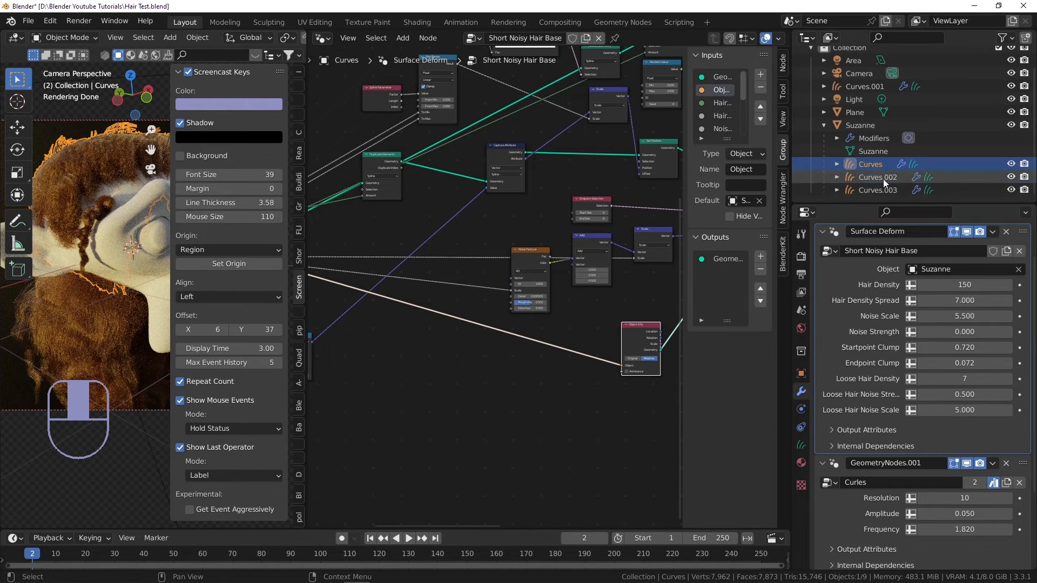
left_click(883, 179)
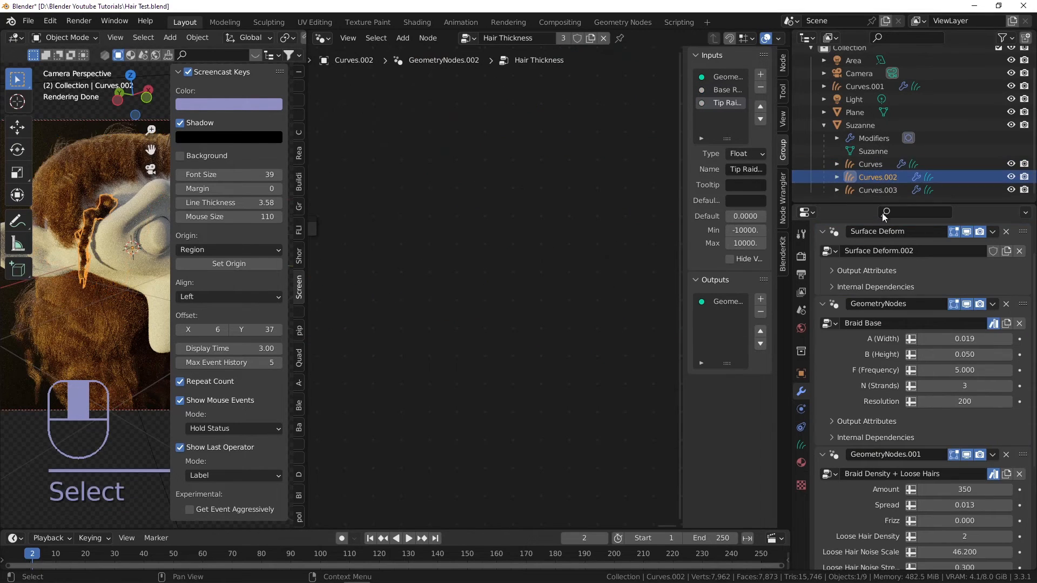
- Examine the braid's Braid Base and Braid Density + Loose Hairs node groups for nodes that reference a target object
left_click(866, 336)
scroll(851, 308, "up", 2)
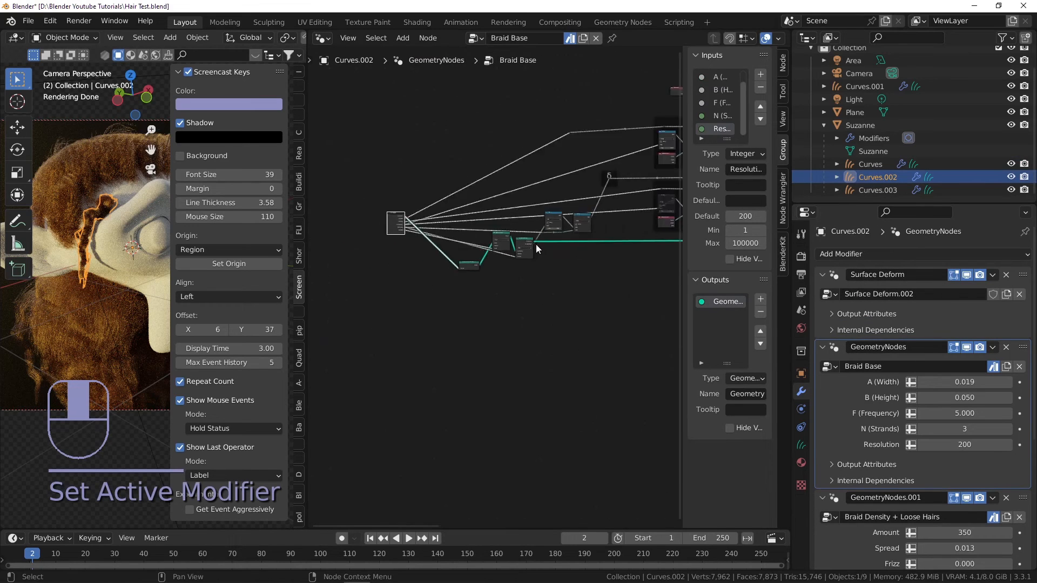
scroll(536, 244, "down", 3)
middle_click_drag(536, 244, 369, 275)
middle_click_drag(652, 285, 514, 261)
middle_click_drag(434, 233, 532, 238)
scroll(596, 238, "up", 7)
scroll(614, 215, "up", 1)
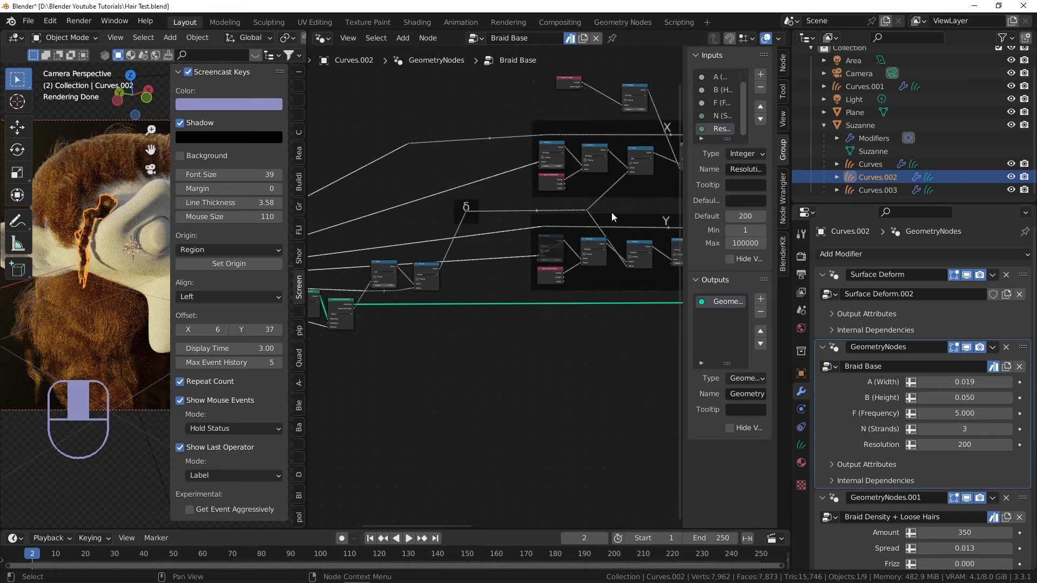
middle_click_drag(613, 215, 535, 244)
scroll(393, 285, "down", 2)
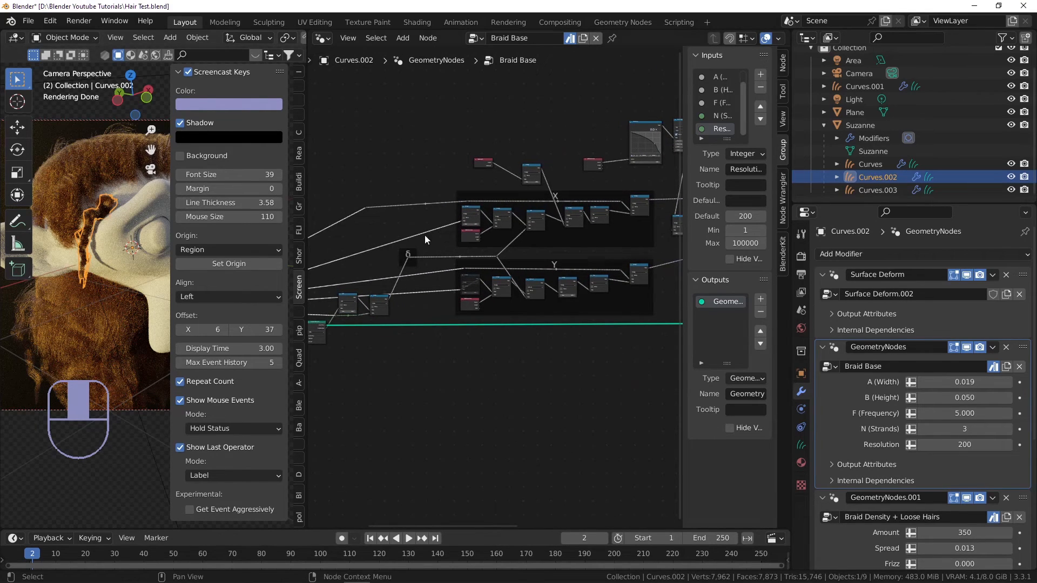
scroll(854, 323, "down", 2)
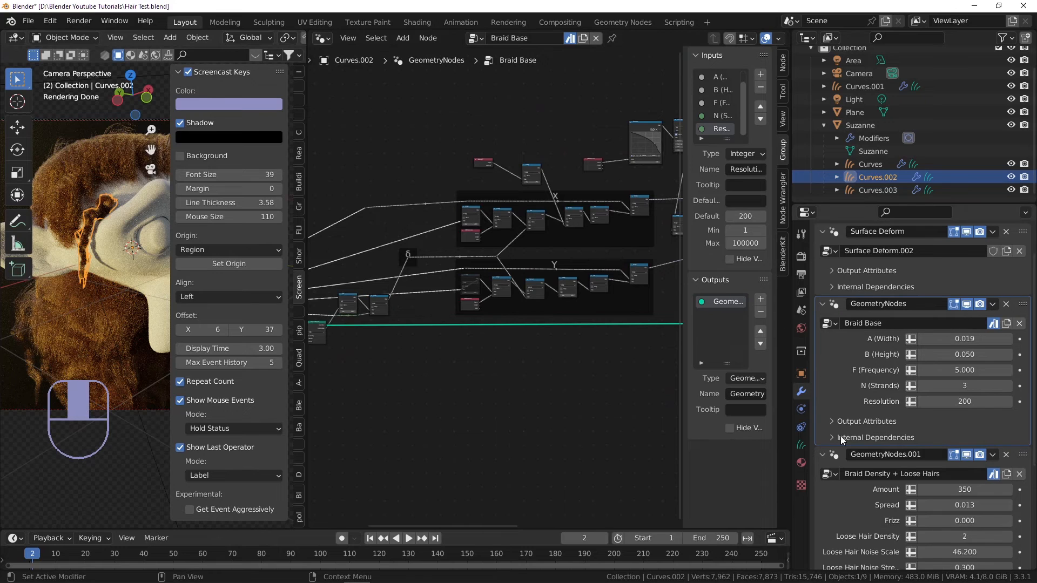
left_click(839, 507)
scroll(431, 346, "up", 5)
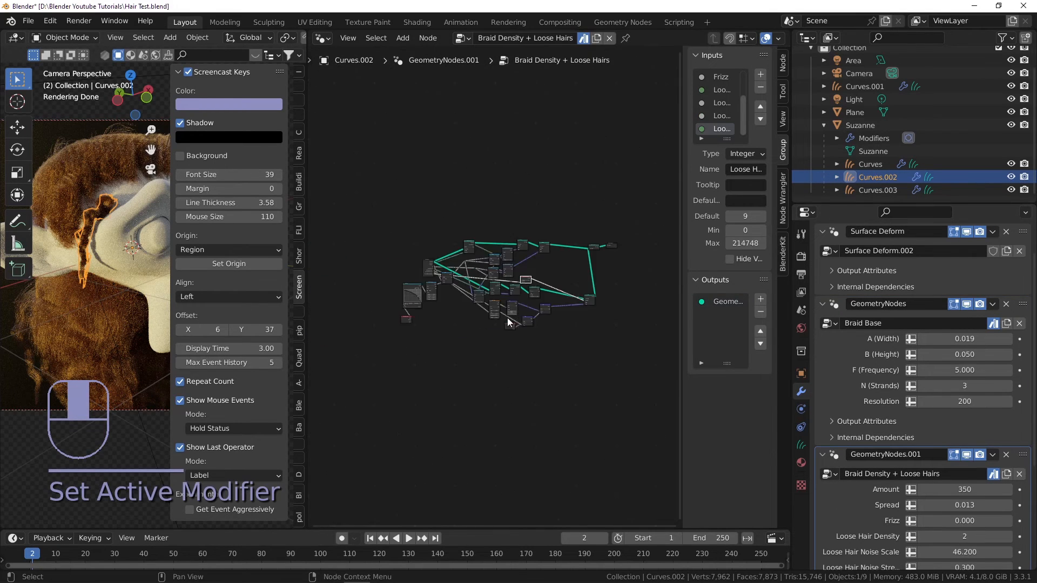
middle_click_drag(491, 294, 546, 312)
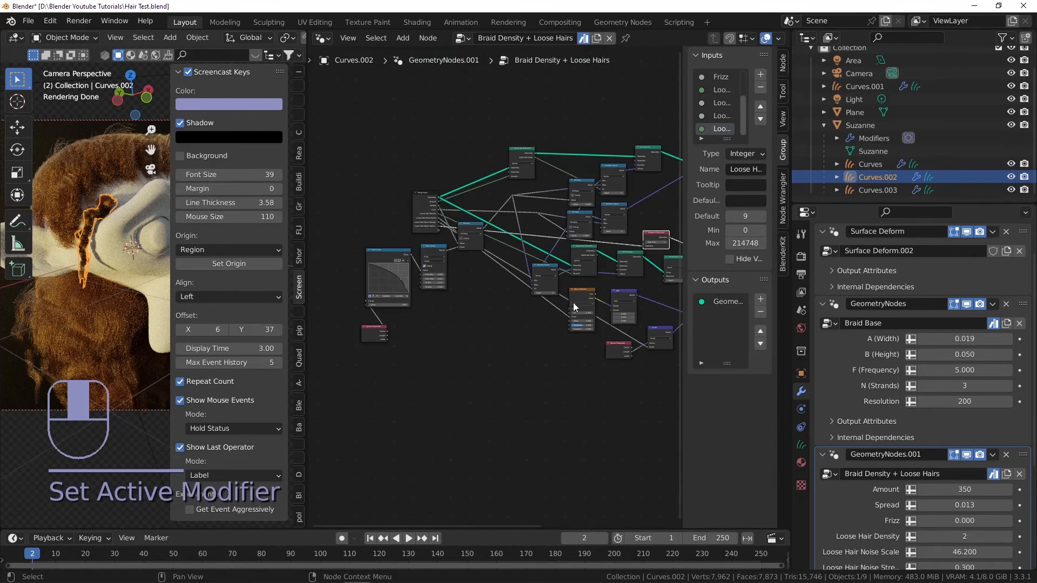
- Enlarge the 3D viewport, give Suzanne's head a new material with a black Base Color and save the file
left_click_drag(307, 226, 600, 226)
key("ctrl+s")
left_click(293, 185)
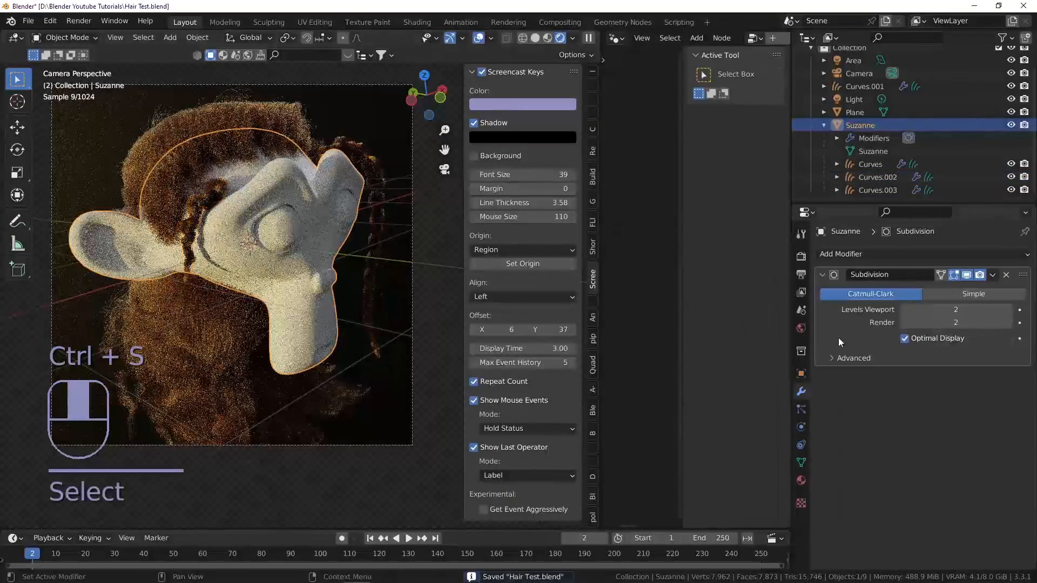
left_click(801, 480)
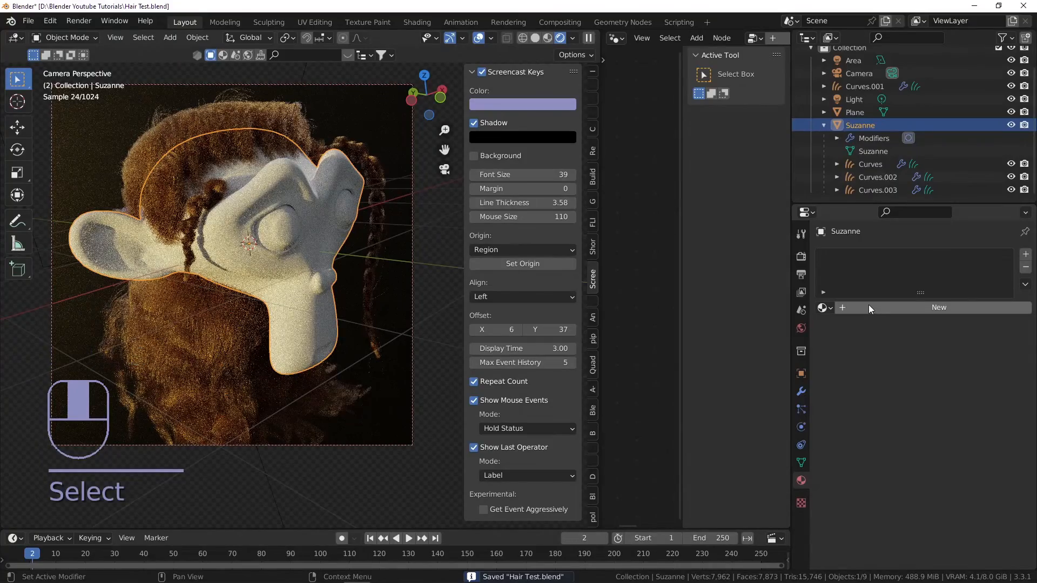
left_click(908, 307)
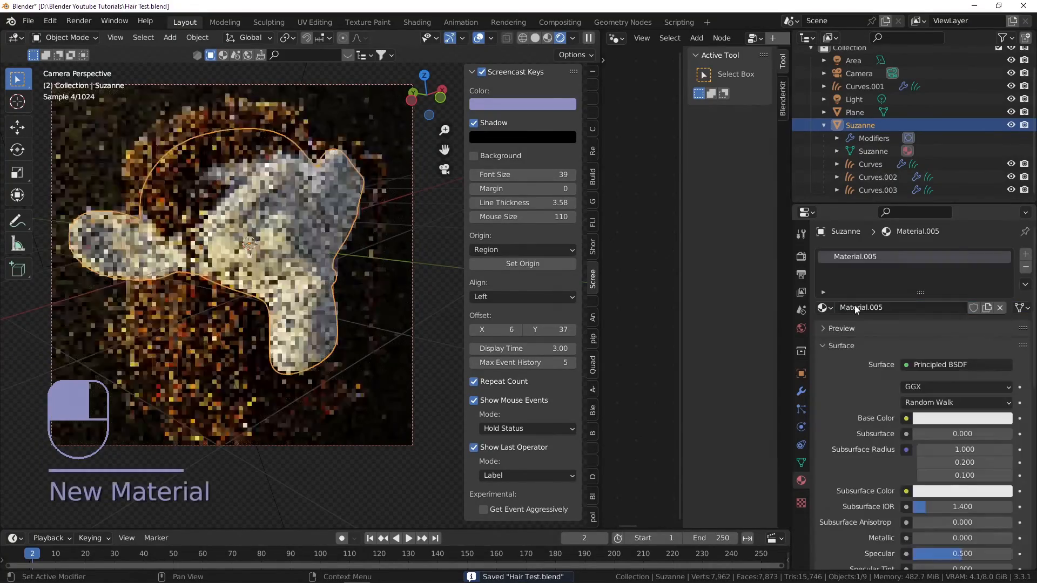
left_click(961, 418)
left_click_drag(1003, 286, 1002, 326)
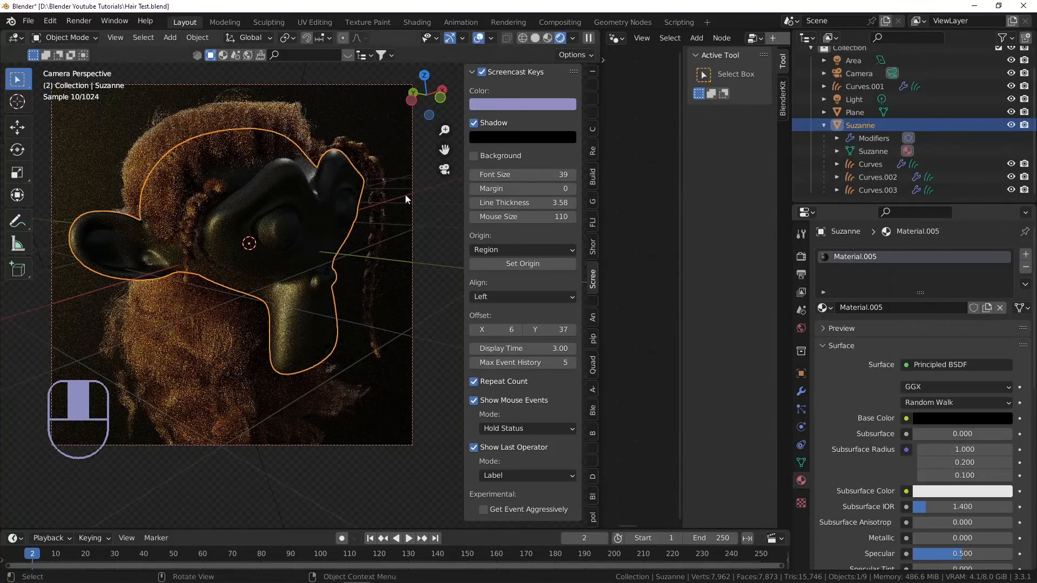
key("ctrl+s")
- Select the hair curves Curves and show their Principled Hair BSDF material in a widened Shader Editor
left_click(254, 126)
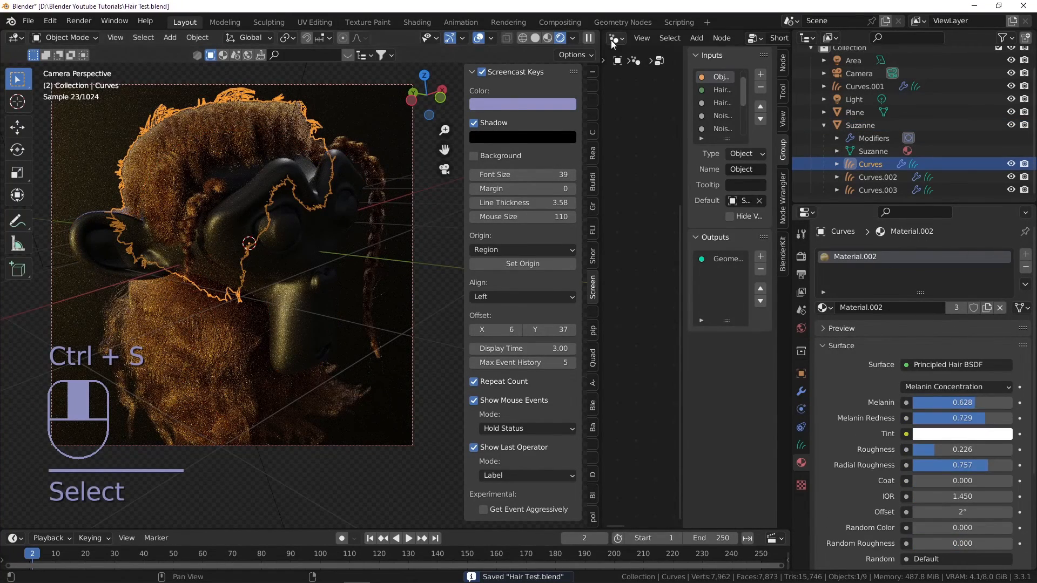
left_click_drag(600, 62, 464, 59)
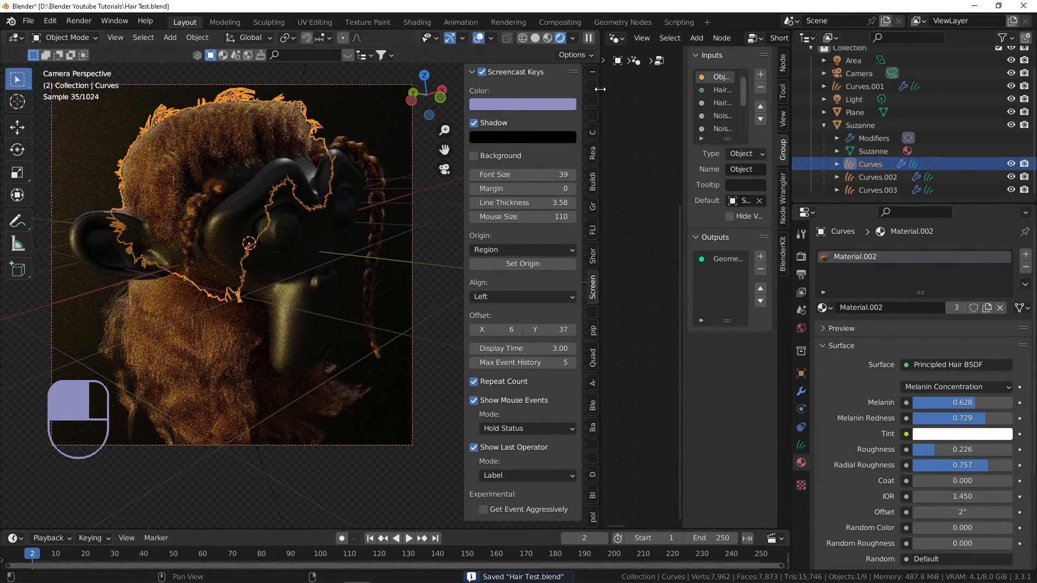
left_click_drag(600, 89, 421, 89)
left_click(435, 38)
left_click(458, 154)
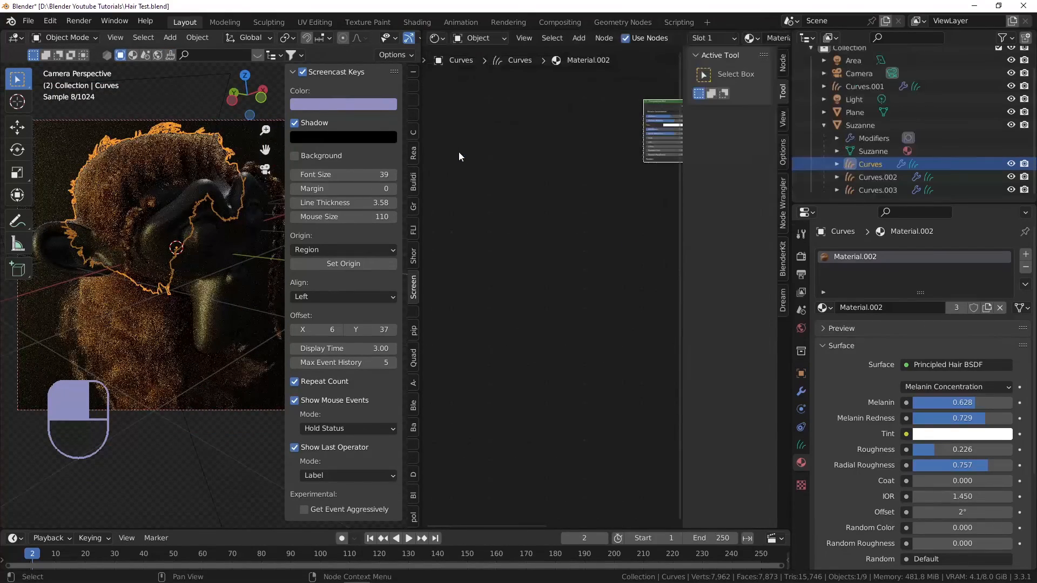
key("Home")
scroll(581, 165, "up", 3)
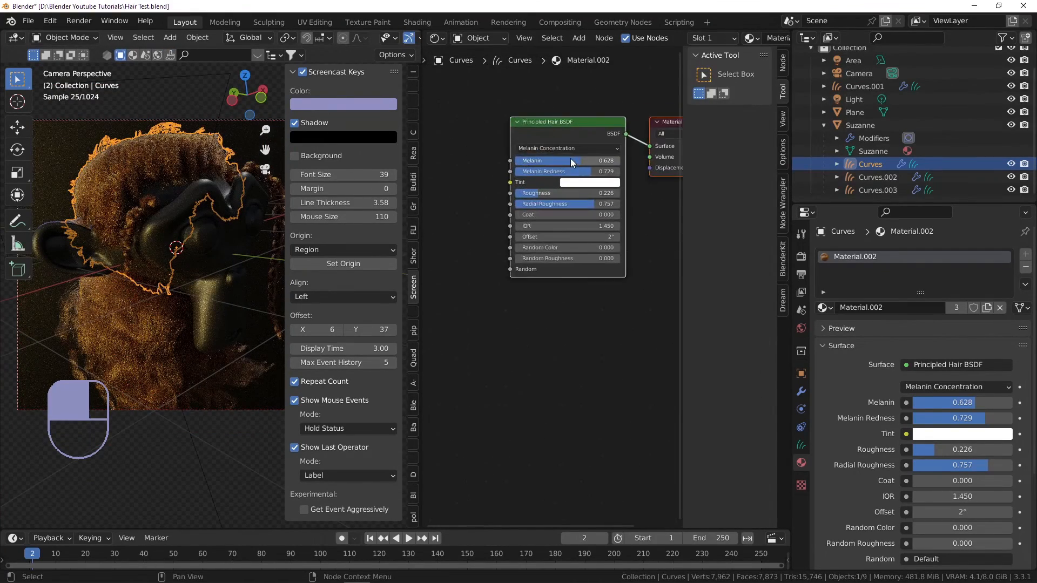
- Set the Principled Hair BSDF's Melanin to 0.000, darken its Tint to dark grey and save the file
scroll(556, 160, "up", 2)
left_click_drag(592, 158, 498, 161)
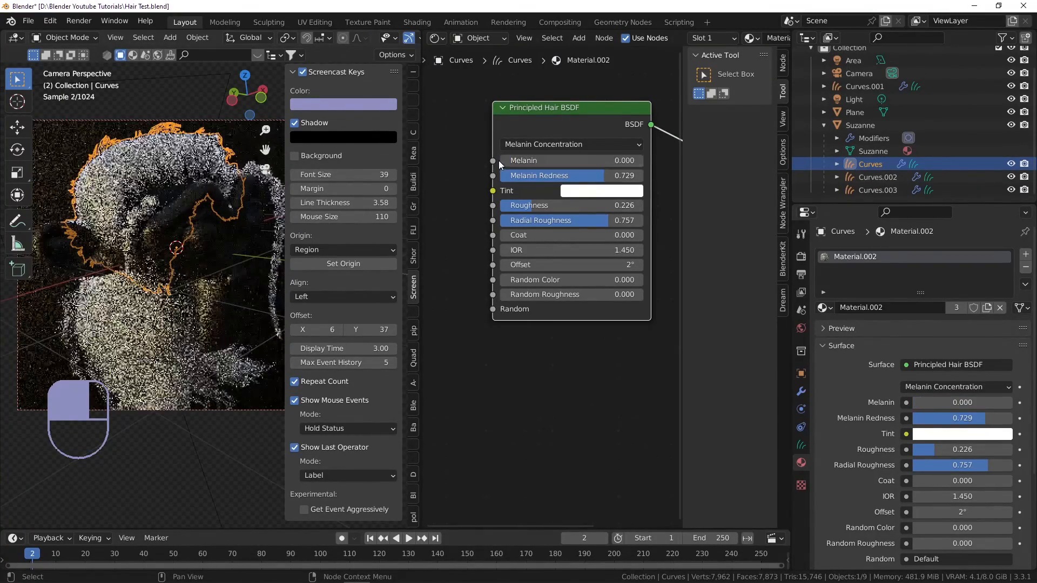
left_click(602, 191)
left_click_drag(675, 250, 675, 273)
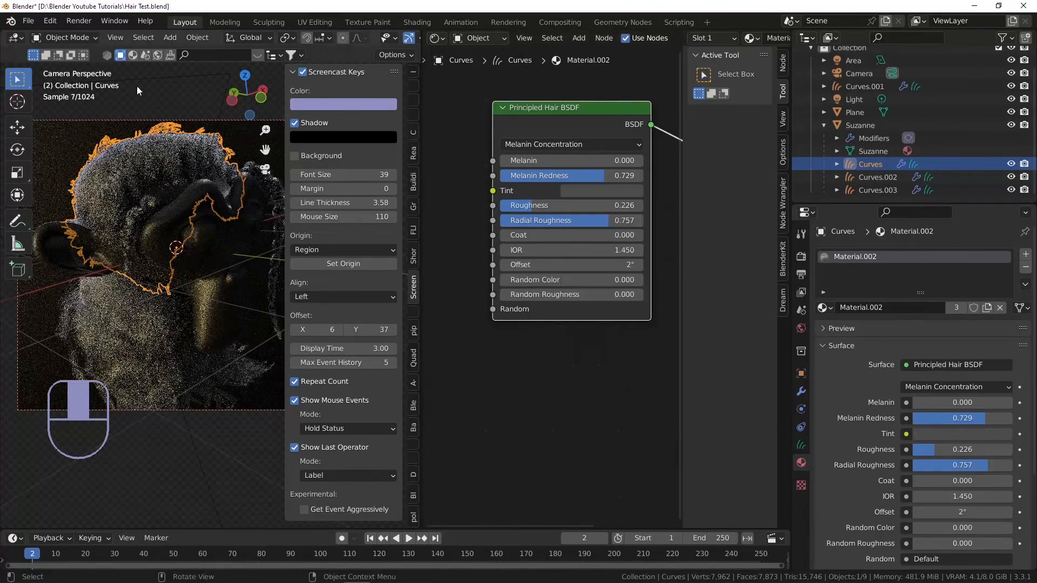
left_click(189, 93)
key("ctrl+s")
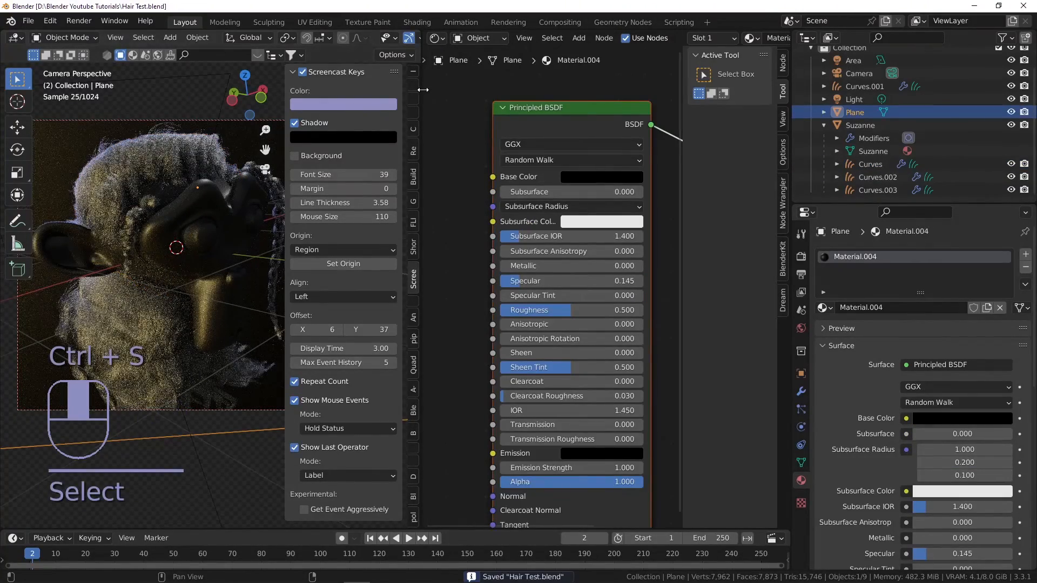
- Widen the 3D viewport, rotate the world's cape_hill_4k.hdr mapping to 546° on Z and save the file
left_click_drag(421, 124, 559, 135)
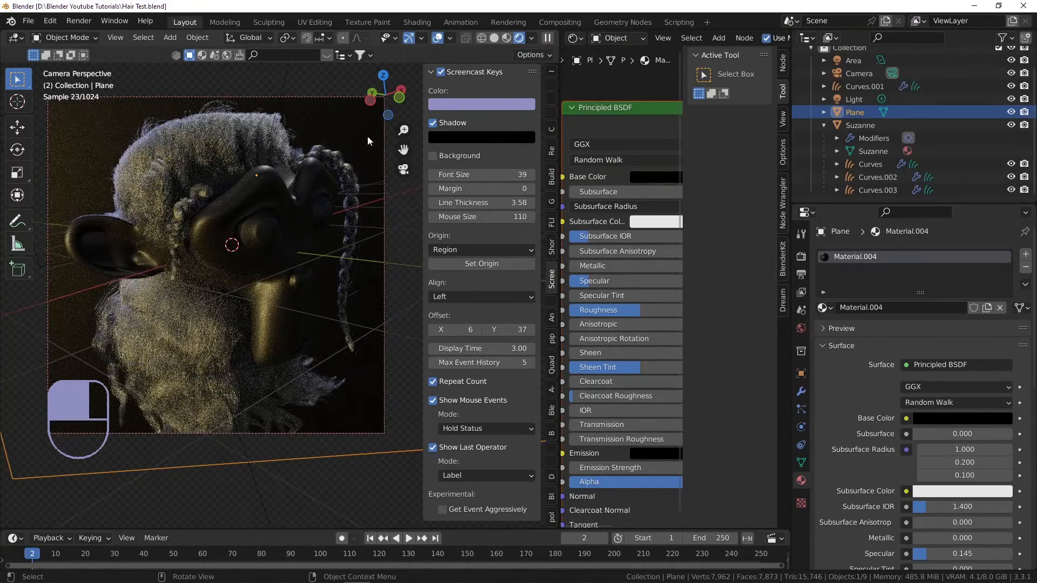
left_click(801, 328)
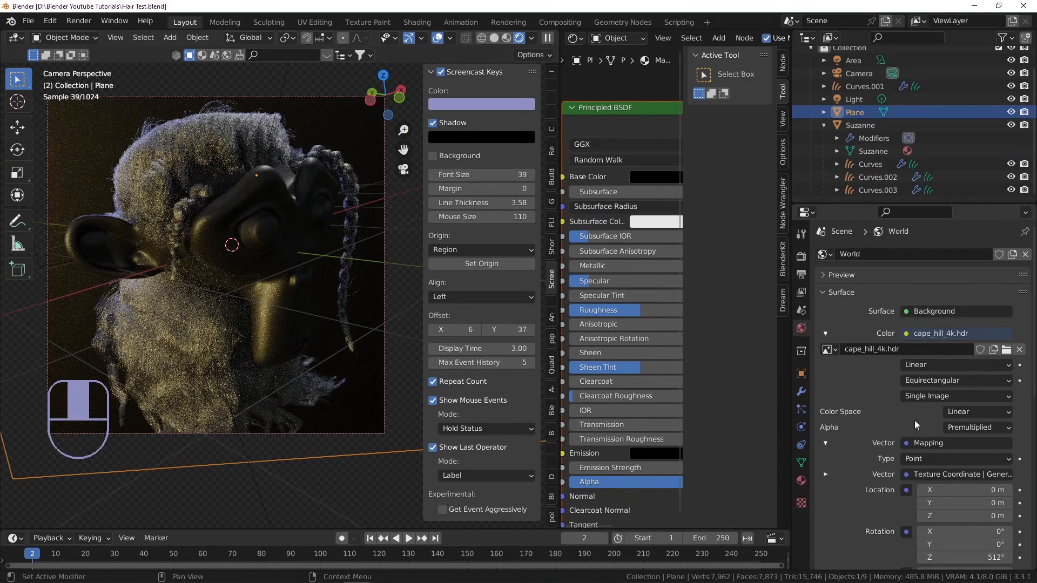
scroll(915, 420, "down", 7)
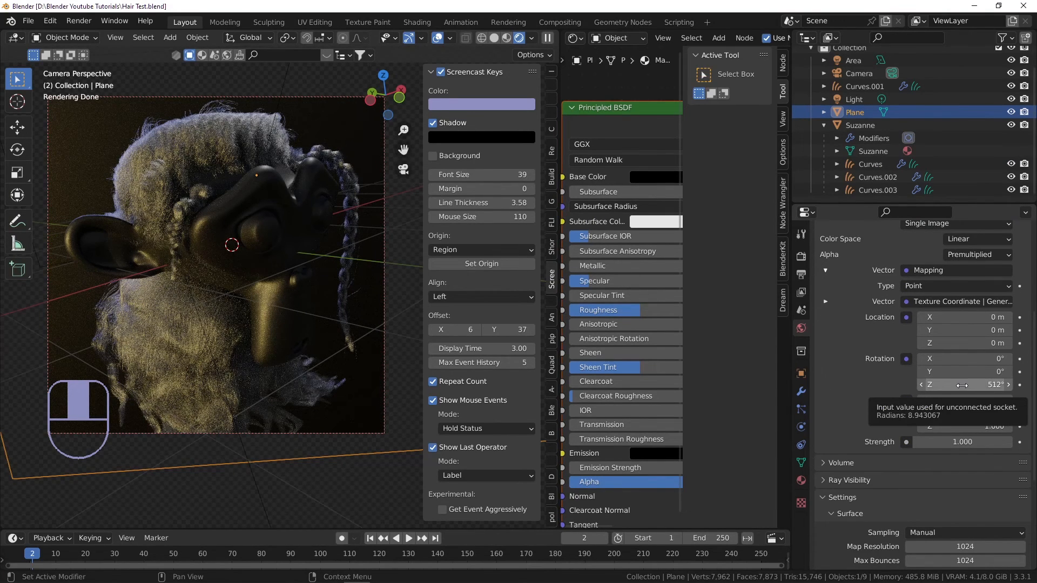
left_click_drag(962, 385, 980, 385)
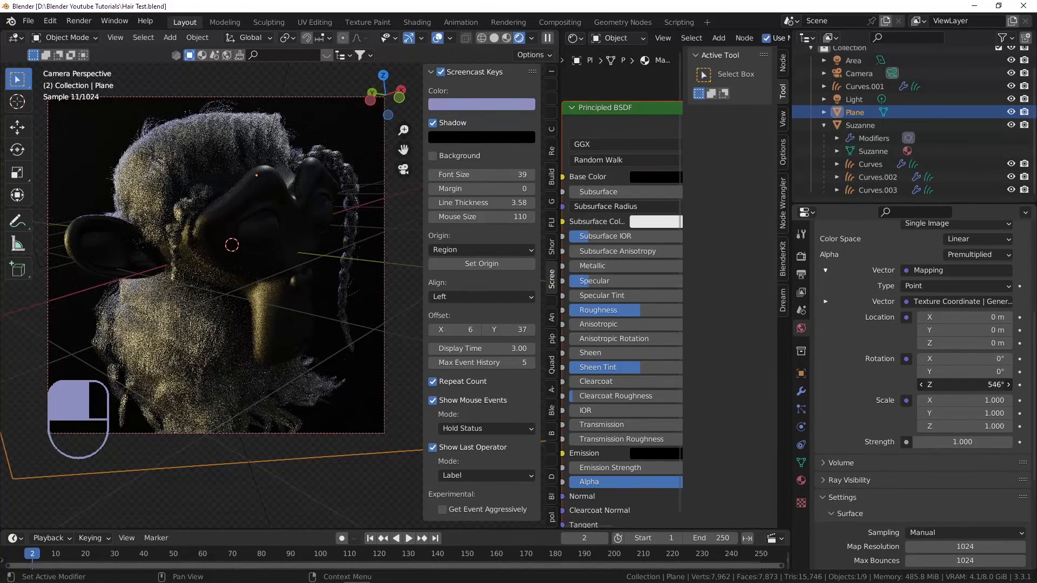
key("ctrl+s")
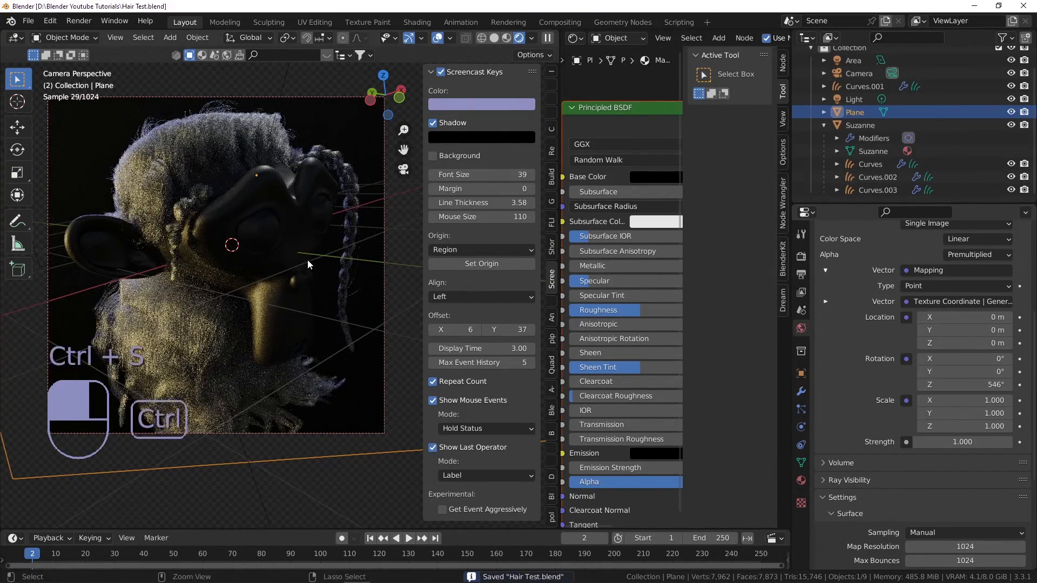
- Select the camera, shift it slightly so Suzanne sits a little lower in the frame, and save the file
left_click(397, 205)
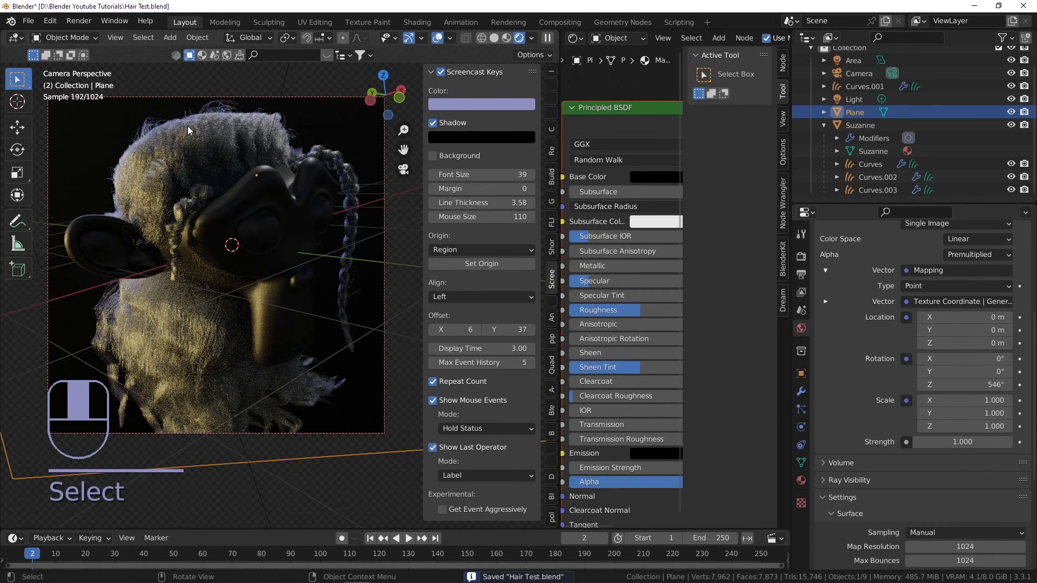
left_click(299, 99)
key("g")
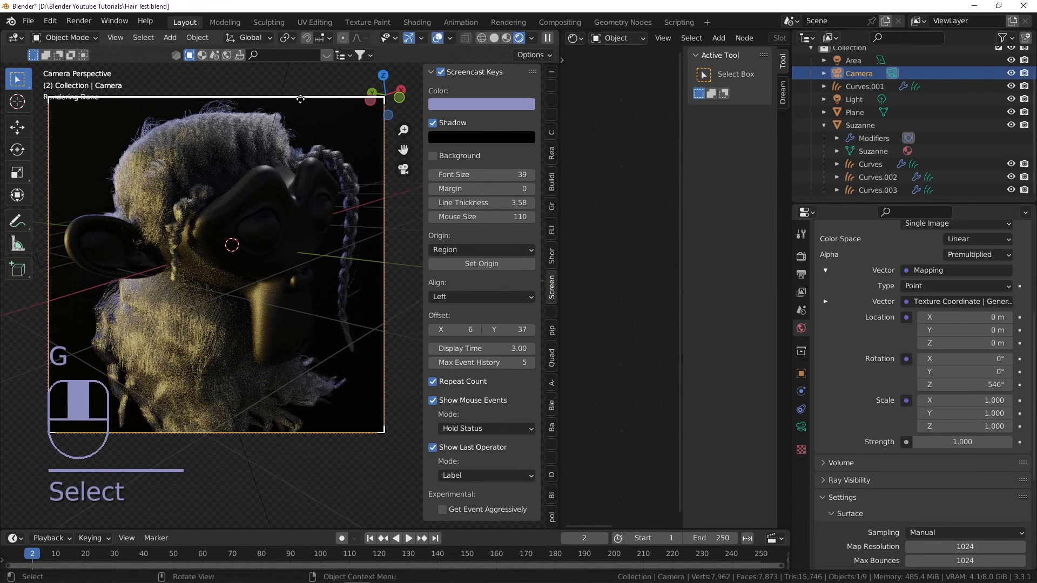
key("shift+f")
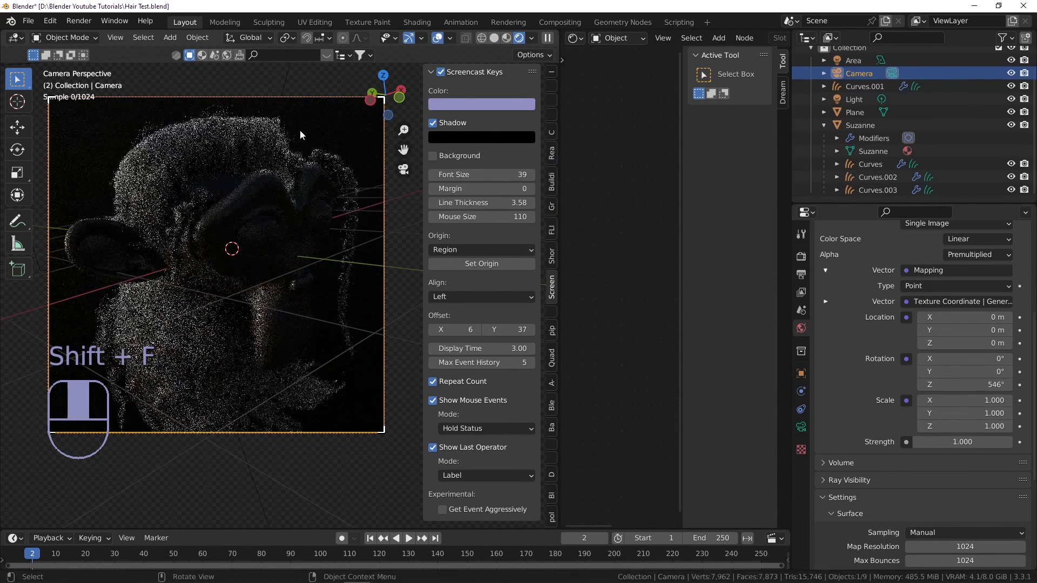
key("ctrl+s")
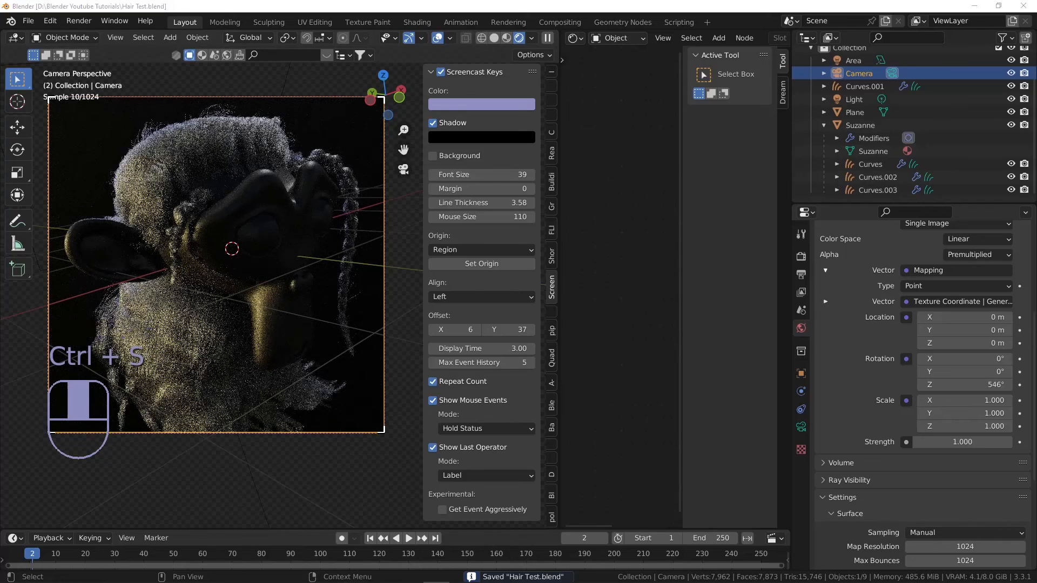